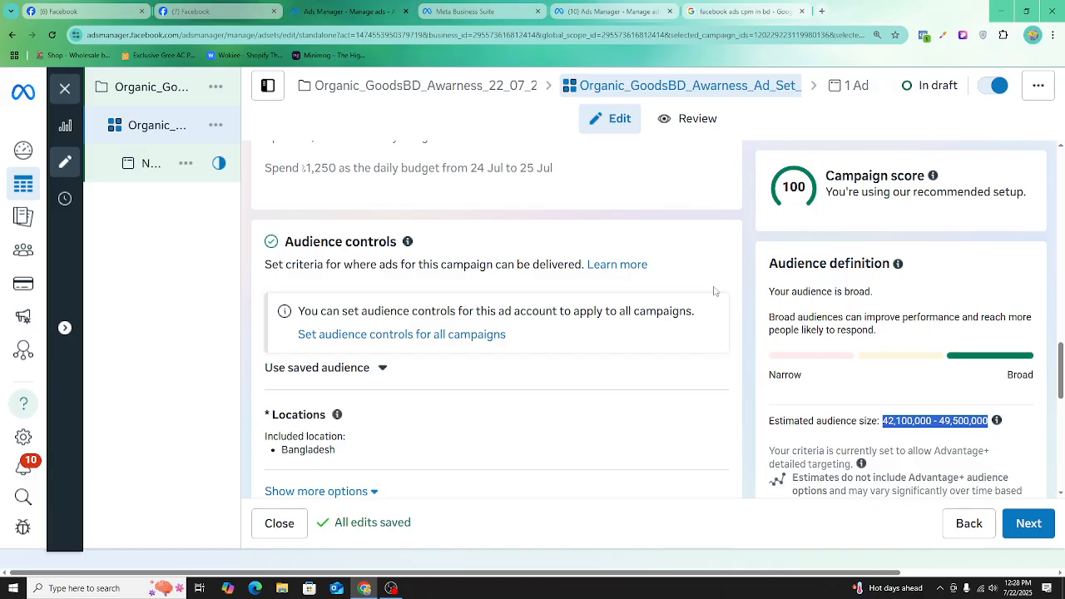
# - Open the campaign Organic_GoodsBD_Awarness_22_07_25 and review its name, buying type, objective, campaign budget, A/B test and special ad category settings
pyautogui.scroll(10, 624, 274)
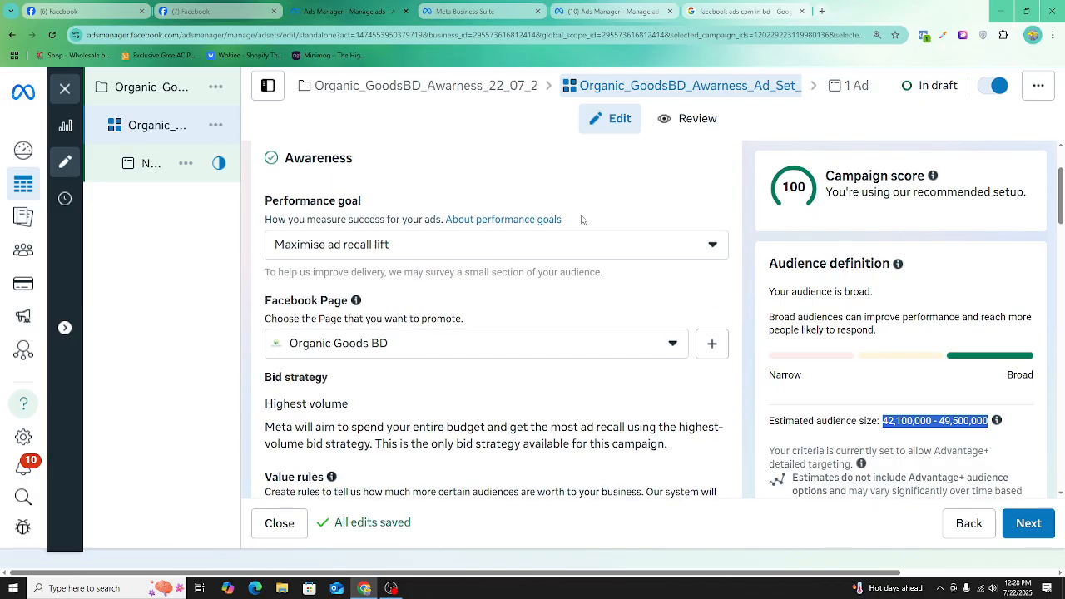
pyautogui.scroll(3, 581, 218)
pyautogui.click(393, 97)
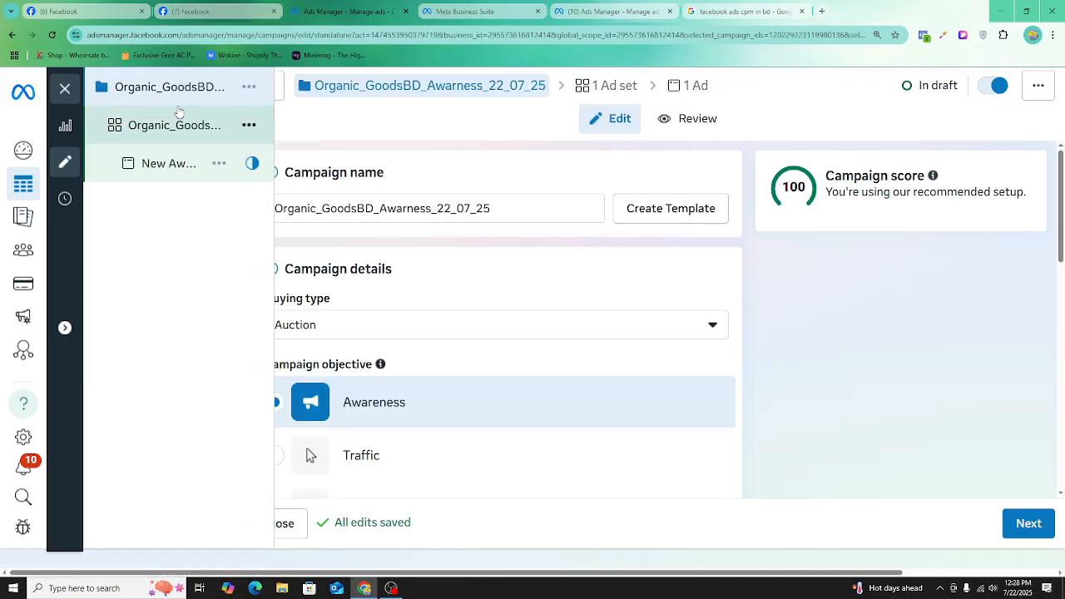
pyautogui.doubleClick(518, 203)
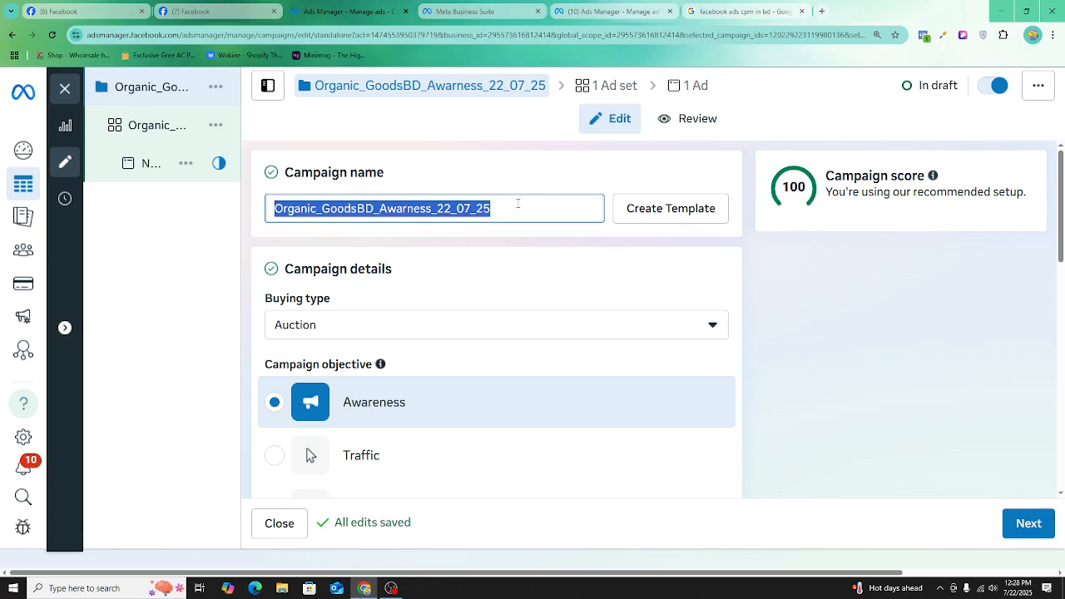
pyautogui.scroll(-1, 416, 268)
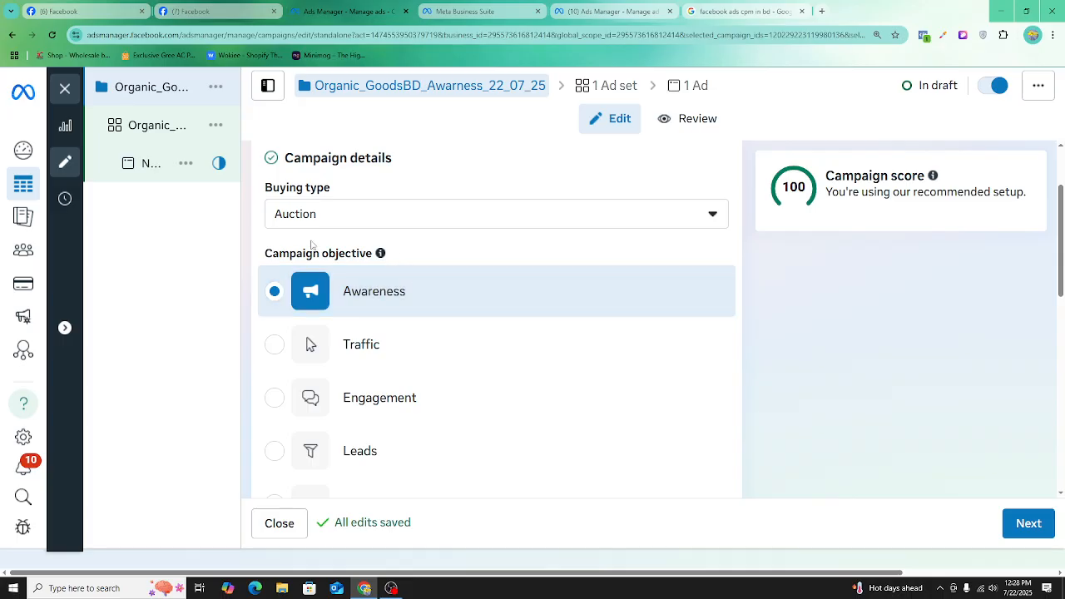
pyautogui.scroll(-1, 354, 242)
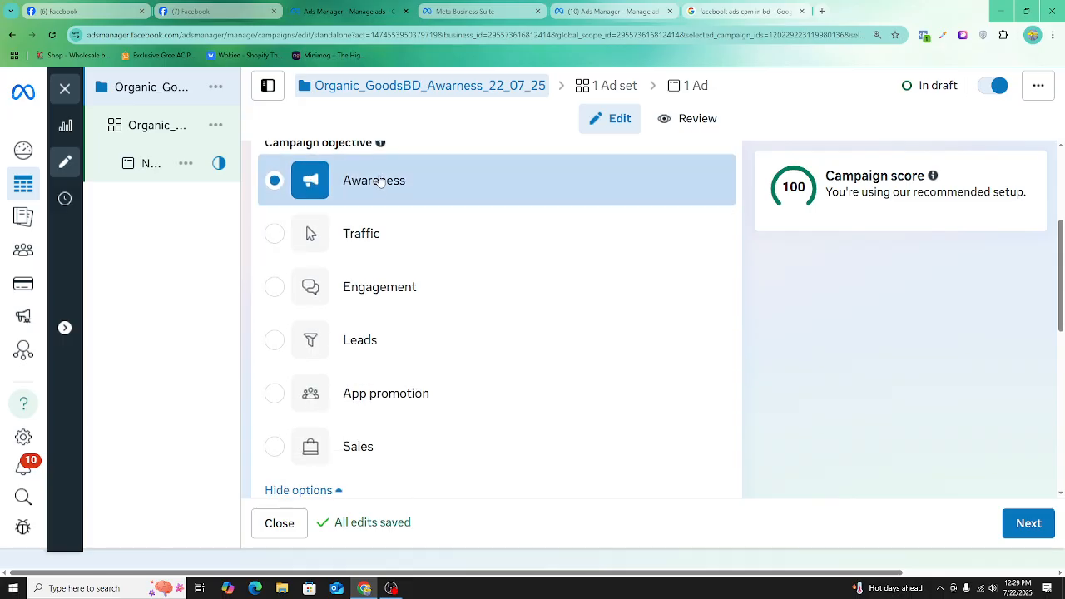
pyautogui.scroll(-5, 439, 208)
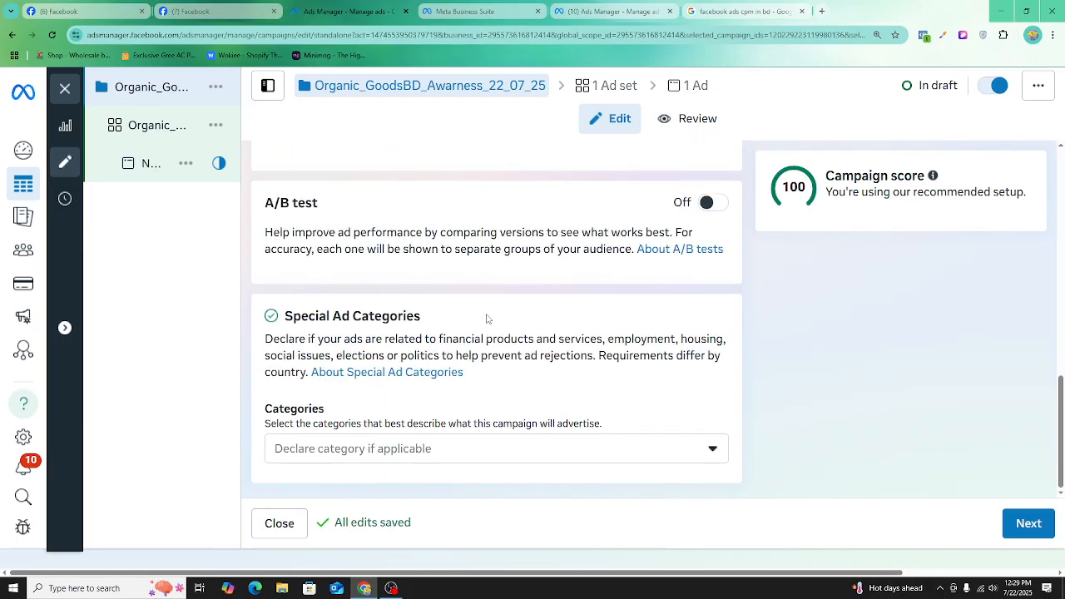
pyautogui.scroll(2, 488, 318)
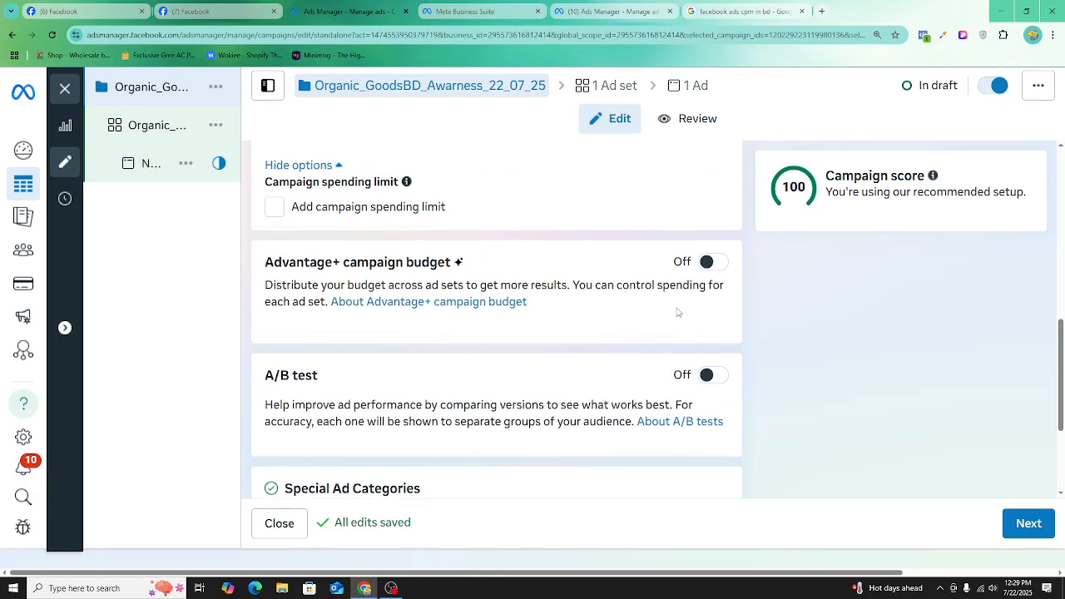
pyautogui.scroll(2, 678, 312)
pyautogui.scroll(-4, 680, 306)
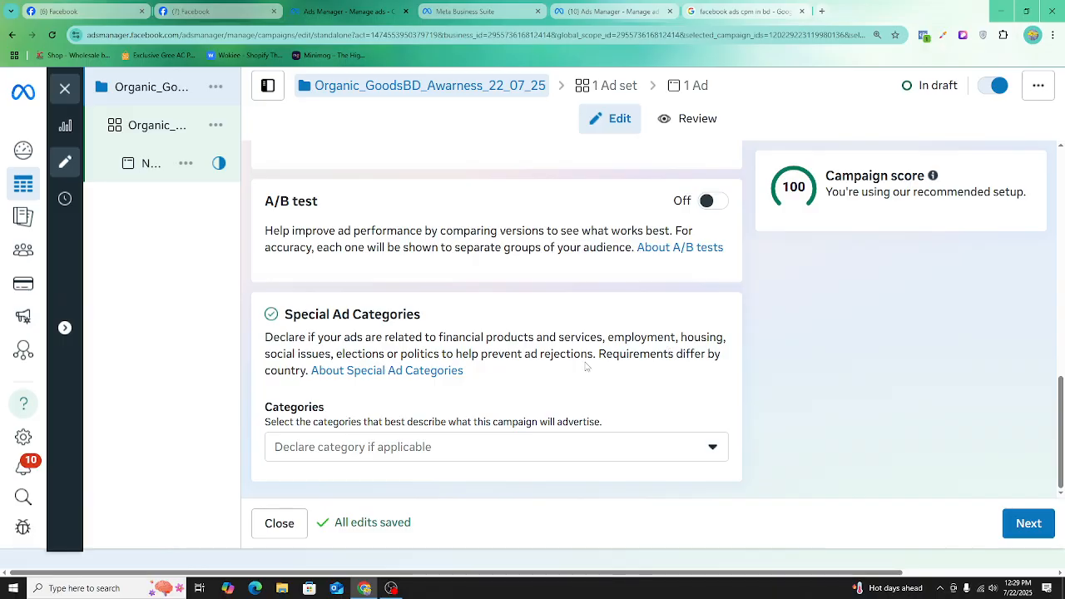
# - Open the campaign's ad set, check its name and view the available performance goal options without changing the selection
pyautogui.click(596, 88)
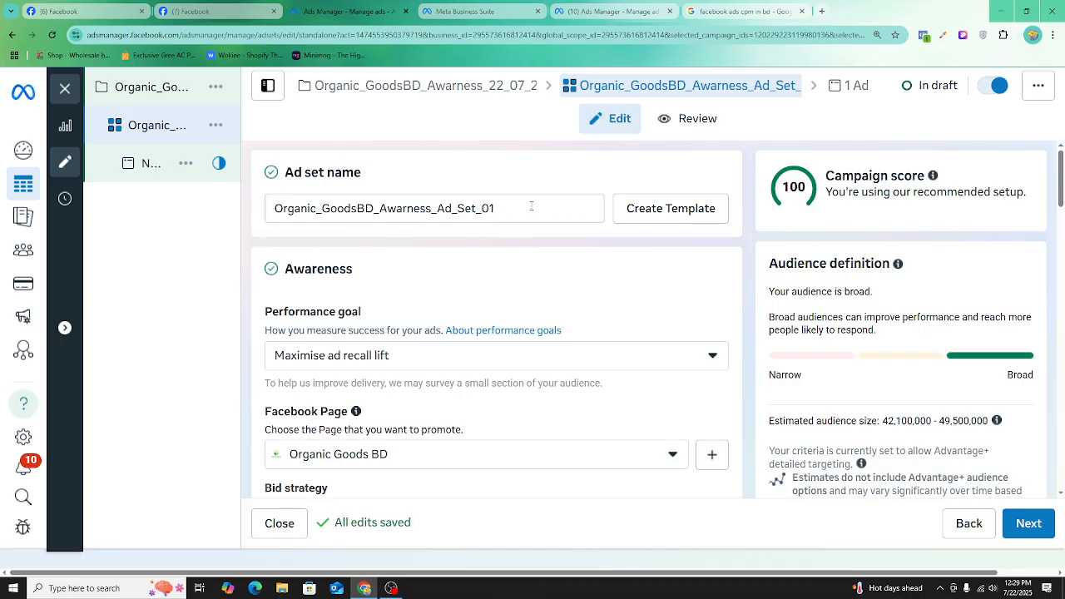
pyautogui.click(531, 207)
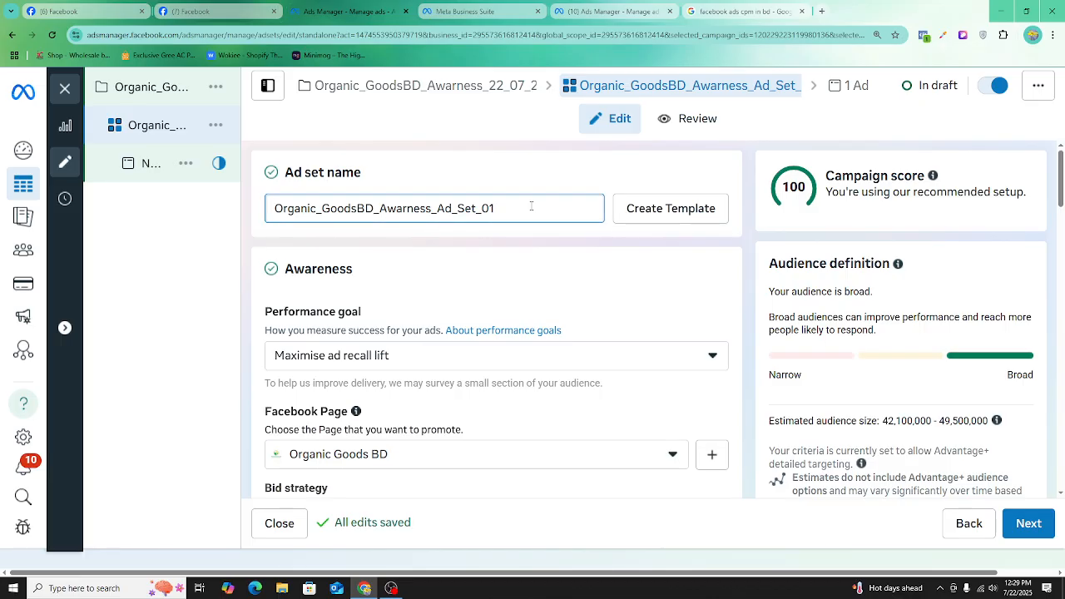
pyautogui.scroll(-1, 531, 206)
pyautogui.click(348, 245)
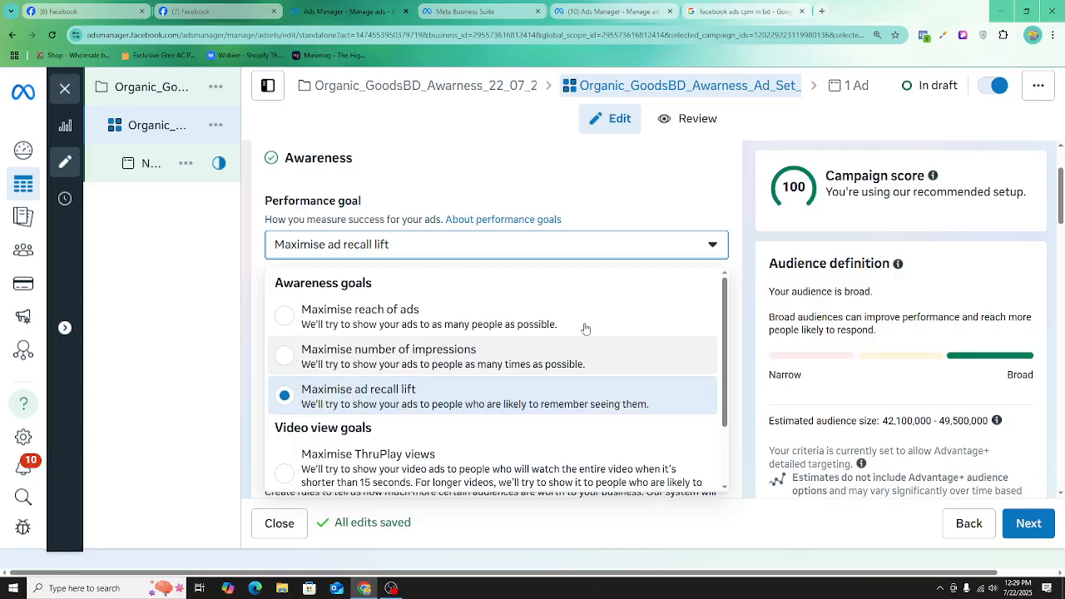
pyautogui.click(656, 215)
# - Examine the ad set's Facebook Page, bid strategy, value rules and dynamic creative settings
pyautogui.scroll(-1, 550, 264)
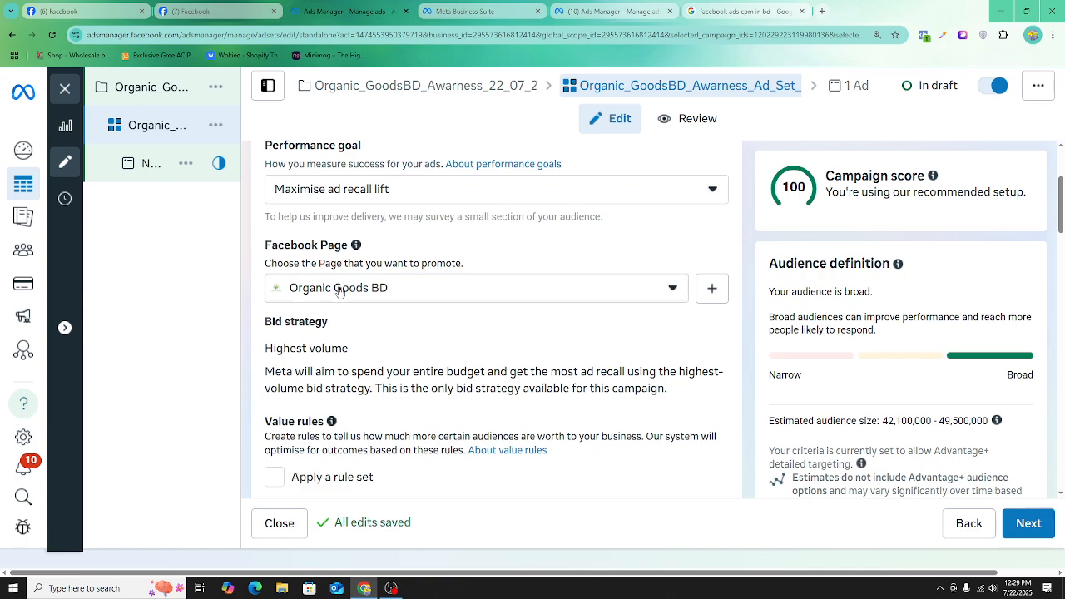
pyautogui.scroll(-3, 340, 291)
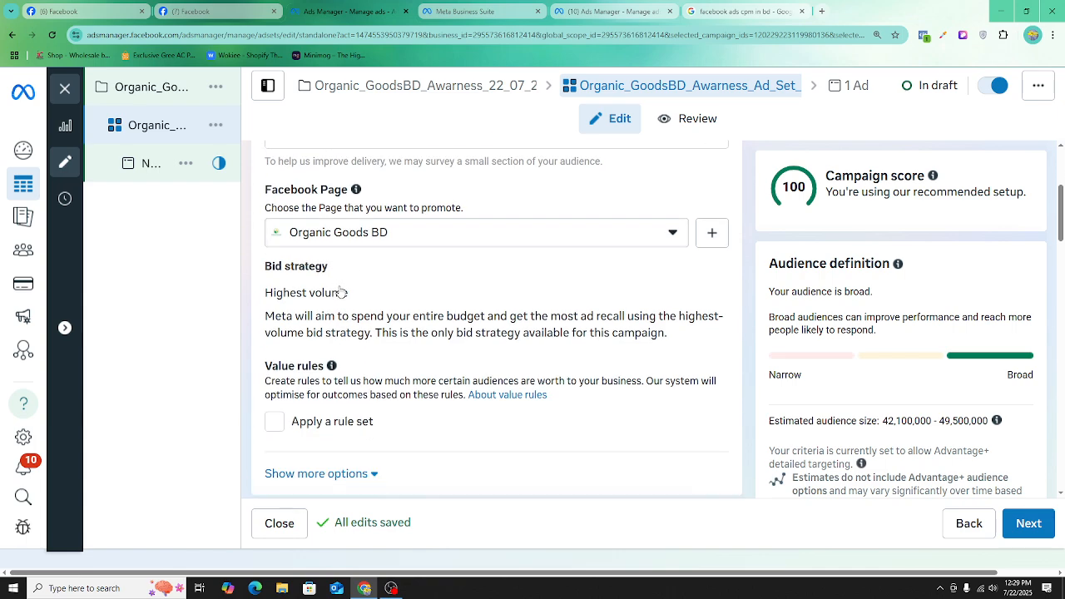
pyautogui.scroll(2, 368, 249)
pyautogui.scroll(-2, 382, 255)
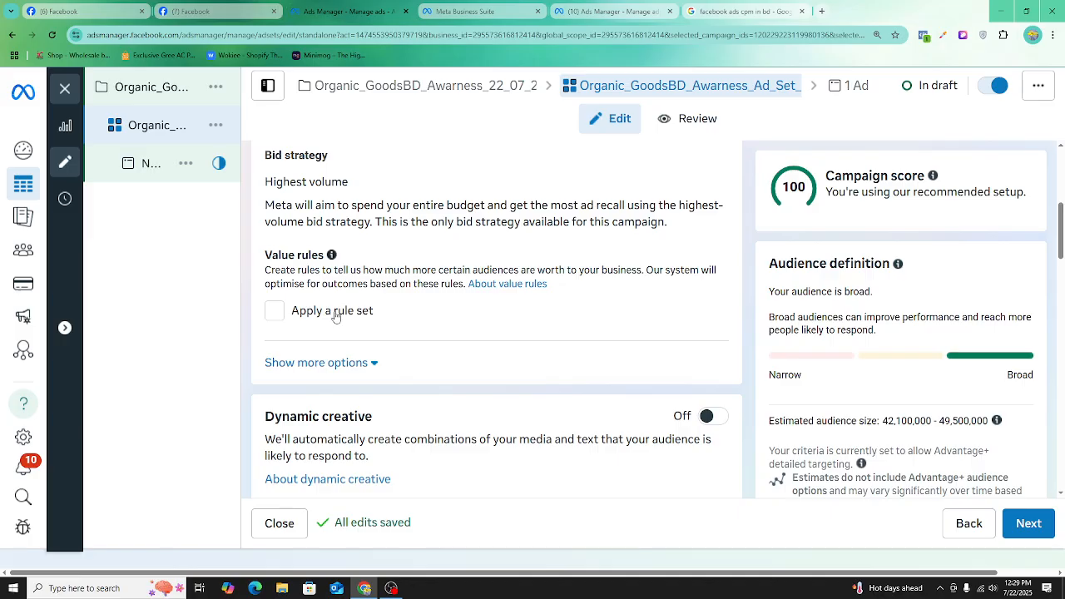
pyautogui.scroll(-1, 335, 316)
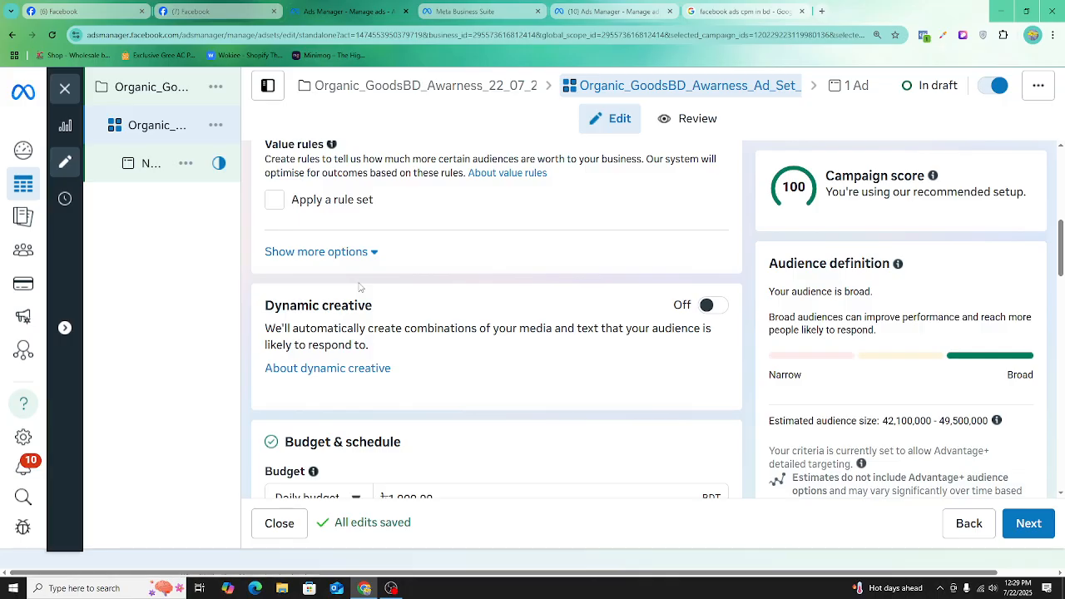
# - Review the ad set's budget type options, daily budget, start and end dates, and budget scheduling settings
pyautogui.scroll(-3, 360, 287)
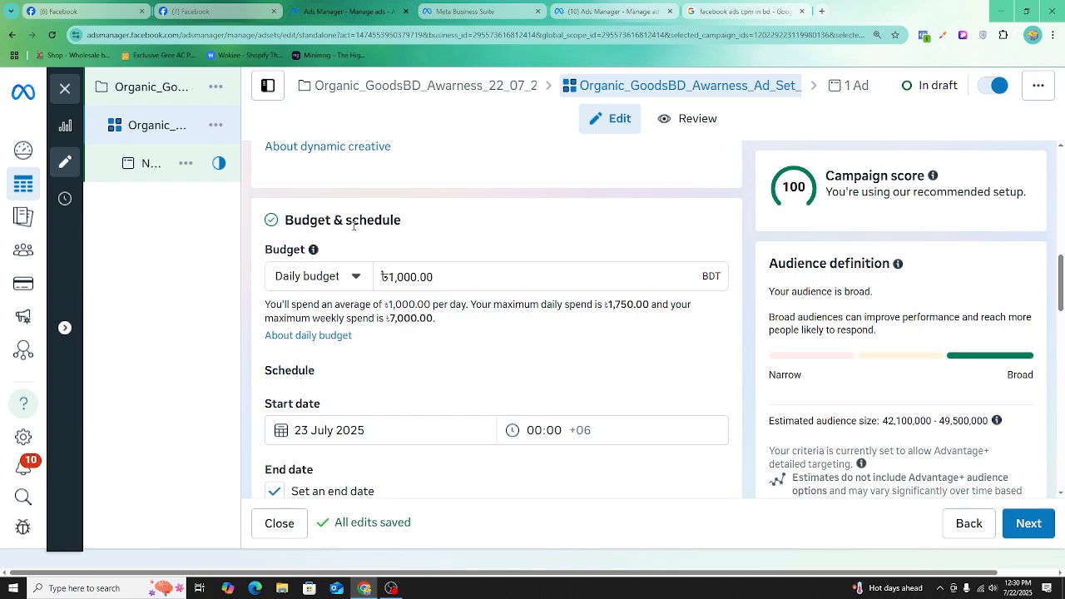
pyautogui.click(333, 275)
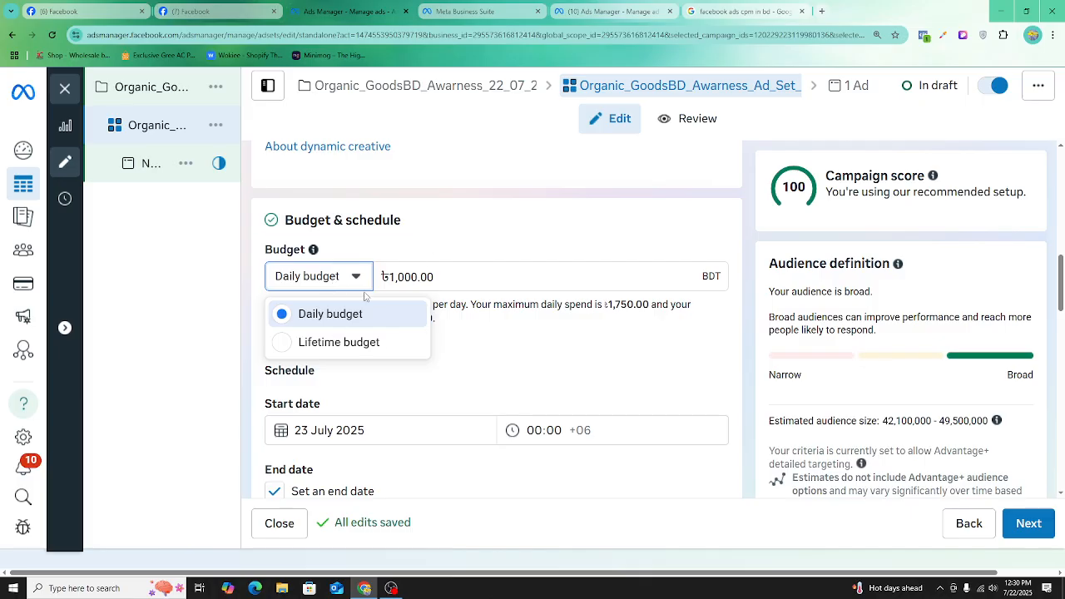
pyautogui.click(487, 340)
pyautogui.scroll(-2, 324, 392)
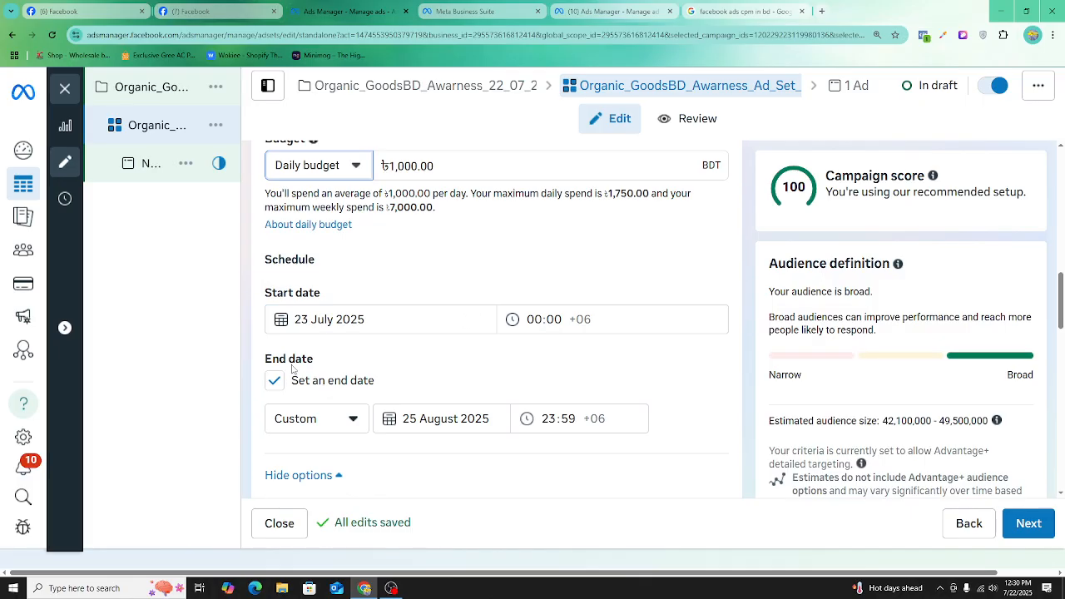
pyautogui.scroll(1, 420, 244)
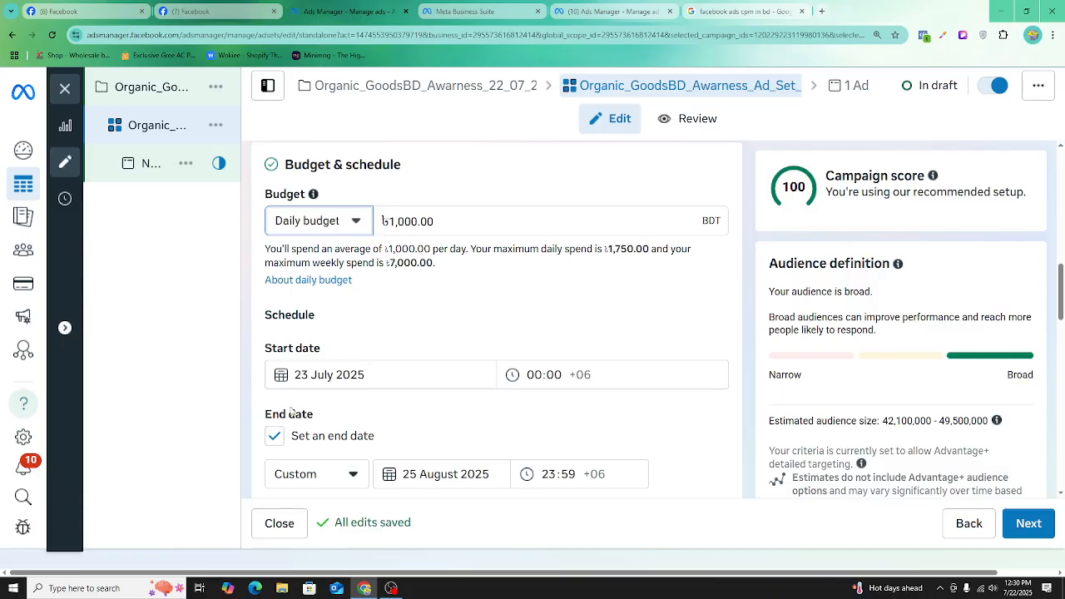
pyautogui.scroll(-2, 358, 329)
pyautogui.scroll(-3, 359, 329)
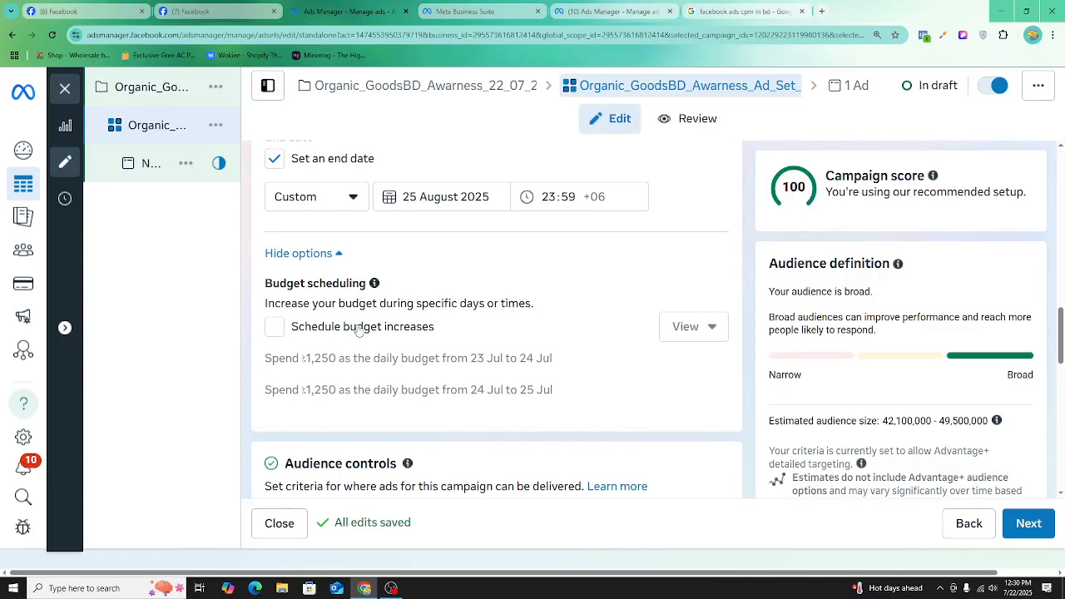
pyautogui.scroll(-3, 359, 329)
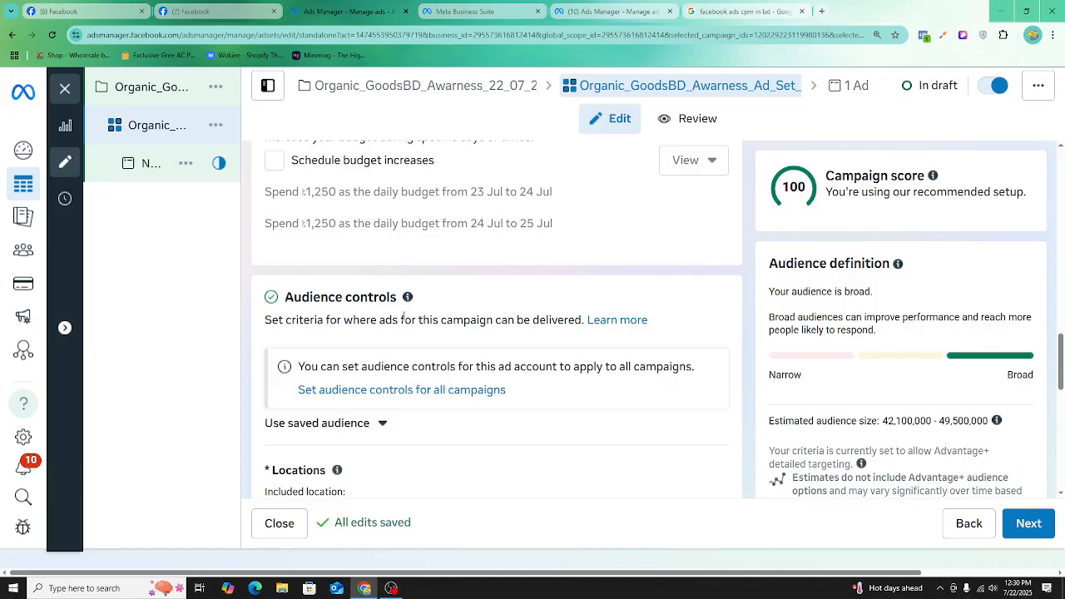
pyautogui.scroll(5, 404, 308)
pyautogui.scroll(-5, 408, 258)
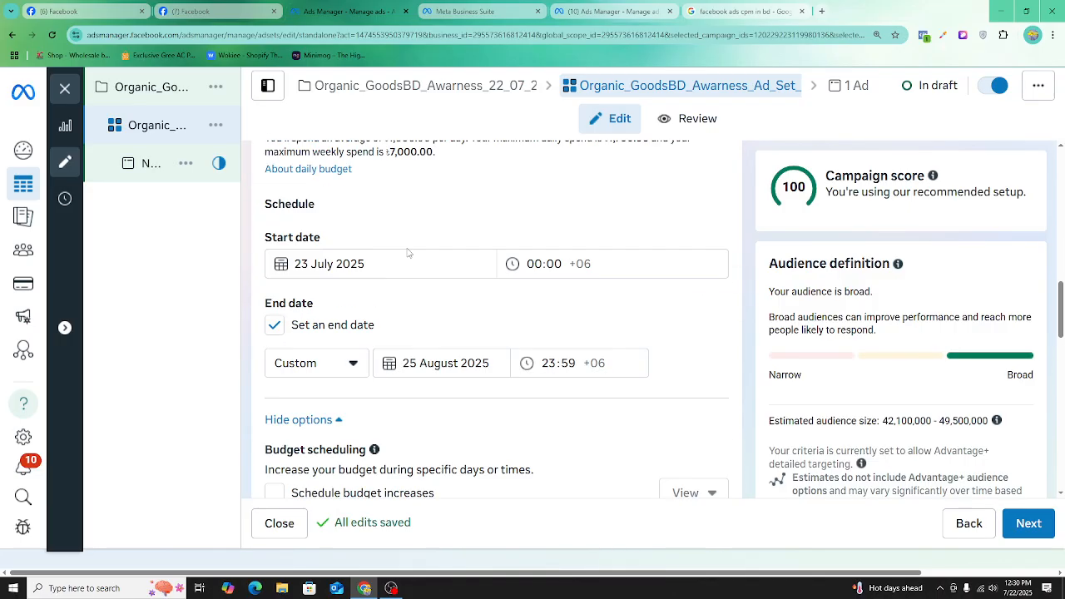
# - Examine the audience controls and highlight the estimated audience size in the audience definition
pyautogui.scroll(-1, 407, 261)
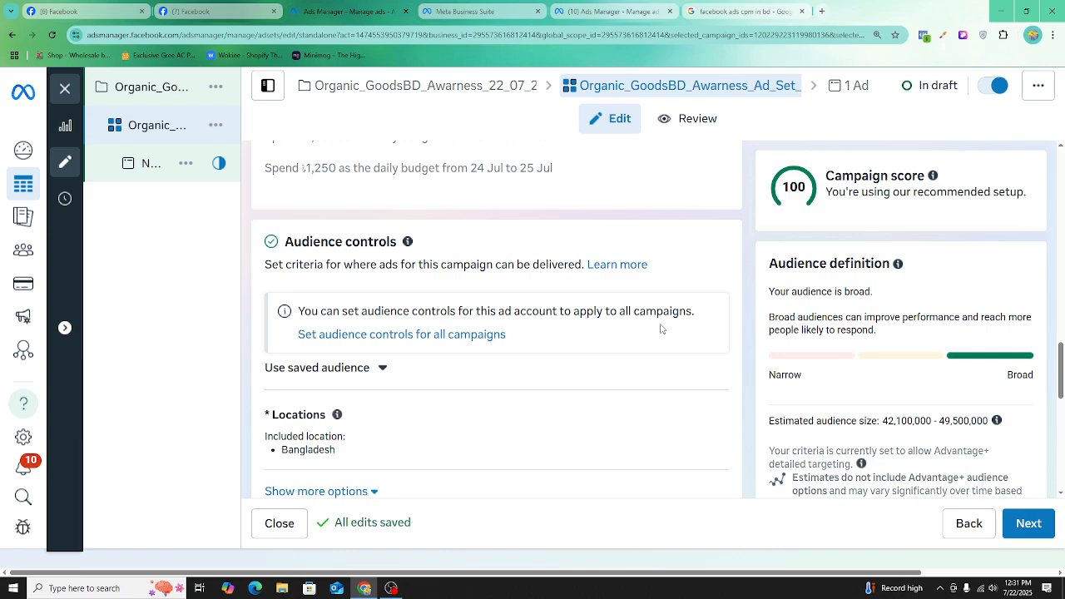
pyautogui.scroll(-1, 388, 311)
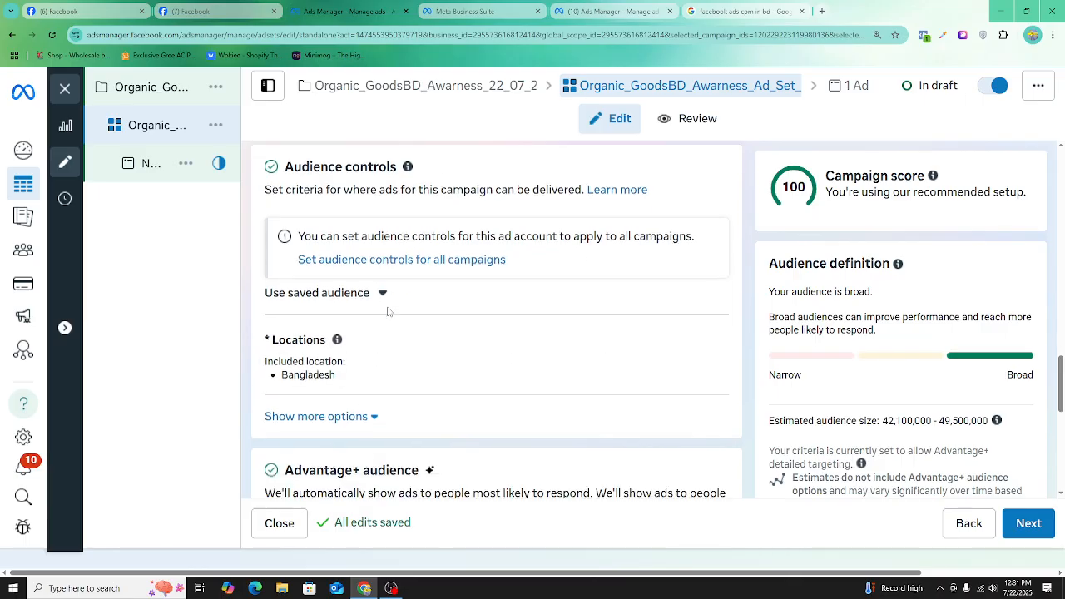
pyautogui.scroll(1, 392, 301)
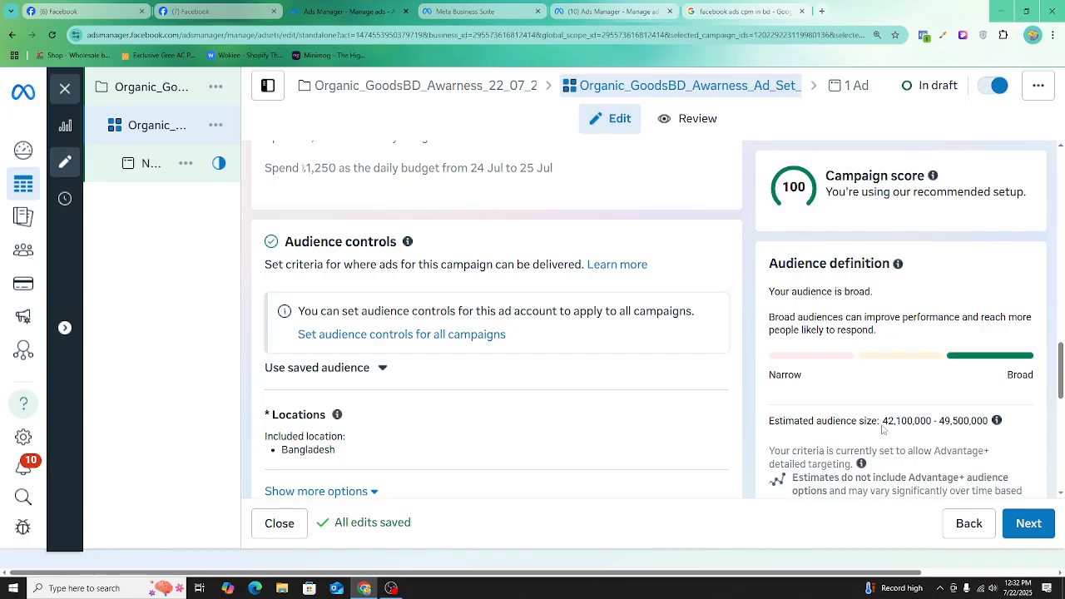
pyautogui.moveTo(882, 429); pyautogui.dragTo(971, 439)
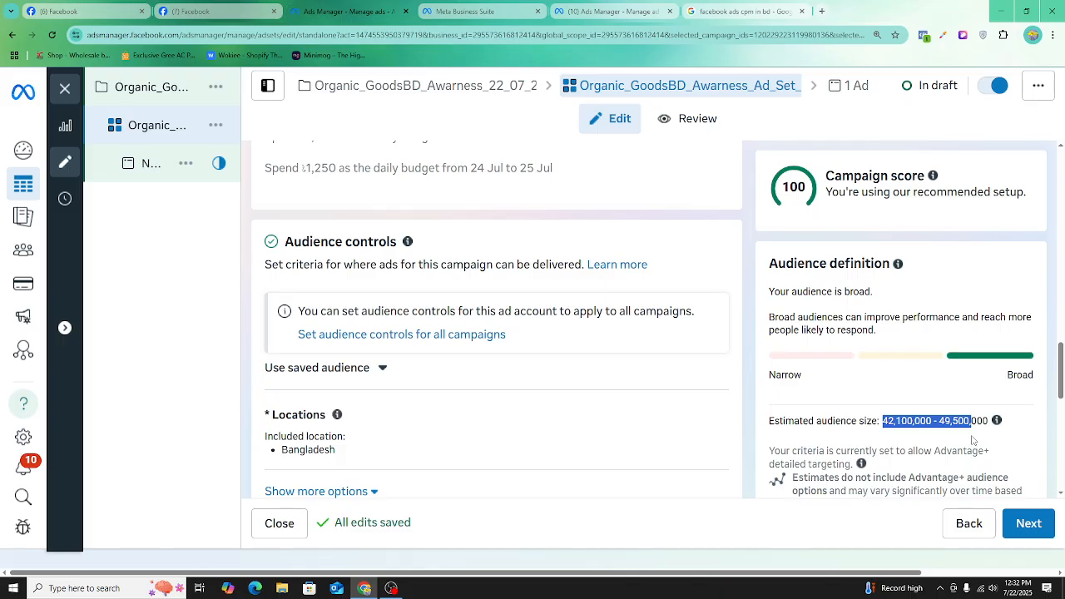
pyautogui.moveTo(971, 440); pyautogui.dragTo(990, 437)
pyautogui.click(865, 418)
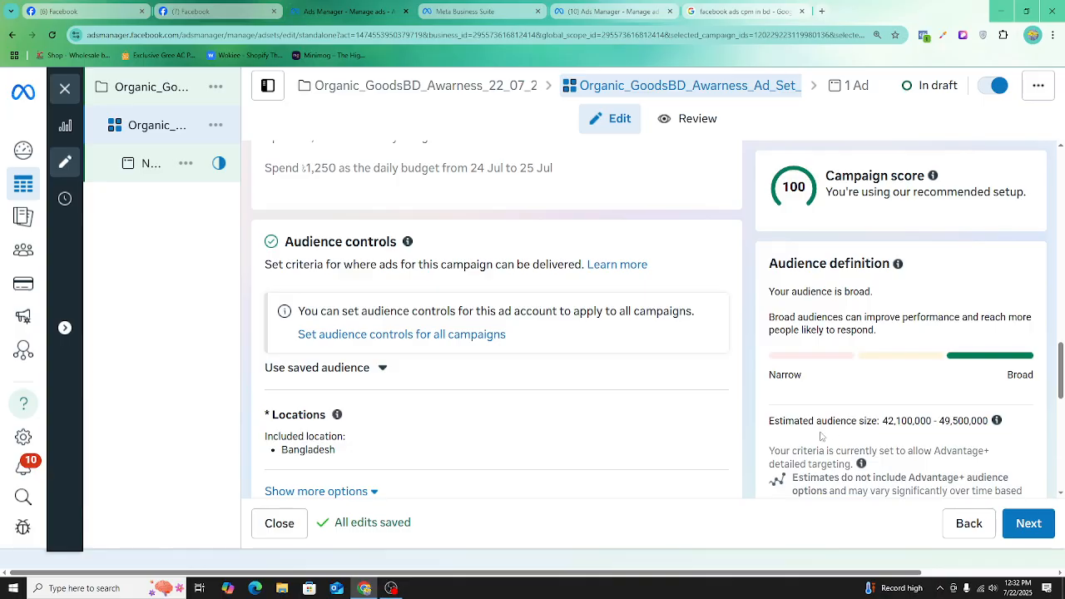
# - Edit the ad set's audience locations by searching for "rangpur" and including Rangpur Division, Bangladesh
pyautogui.scroll(-2, 380, 365)
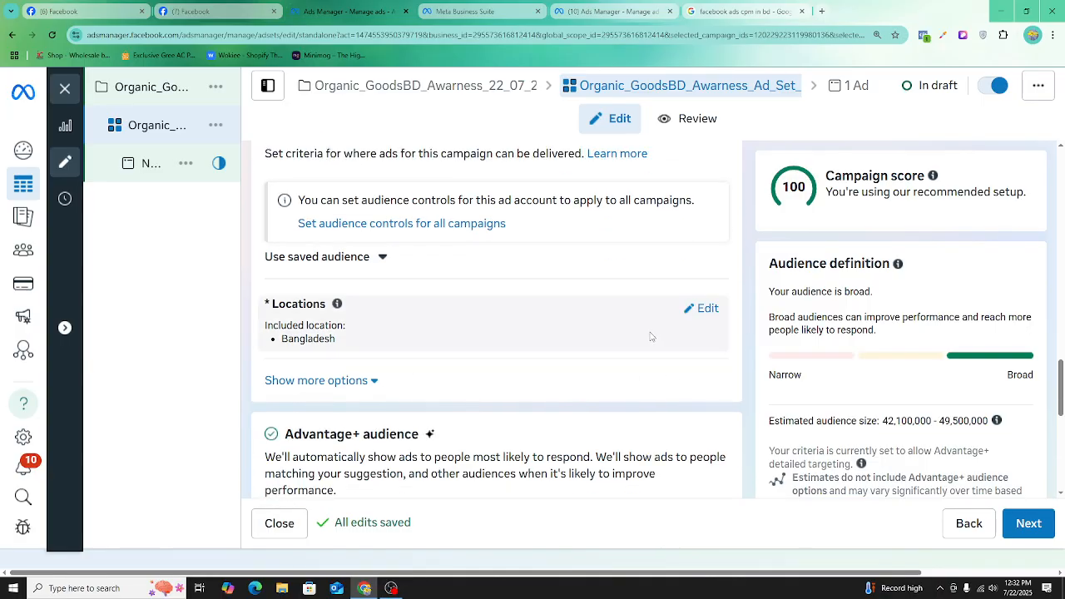
pyautogui.click(708, 309)
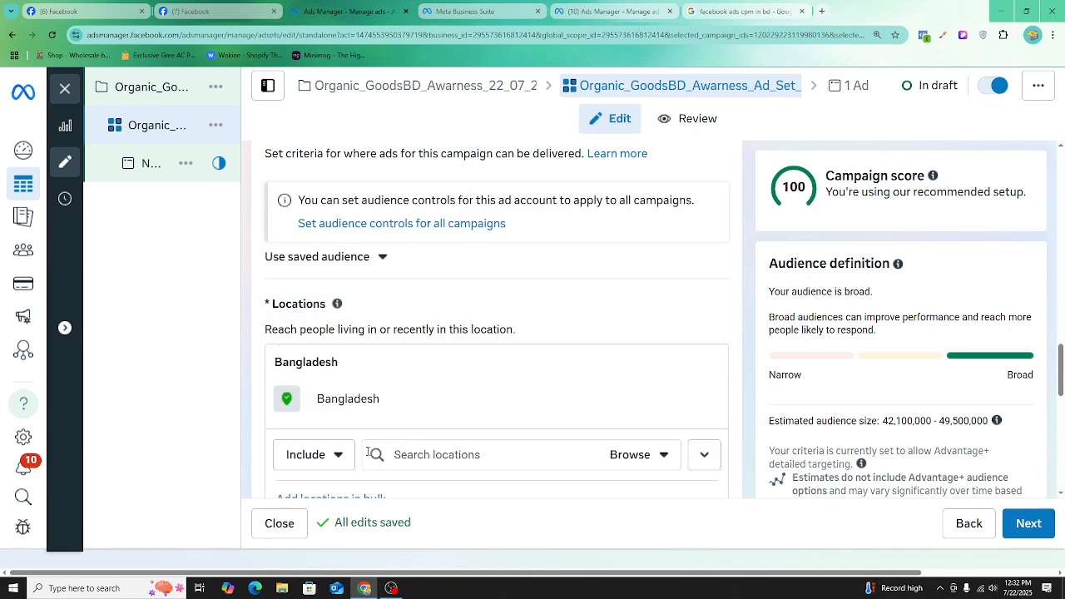
pyautogui.scroll(-3, 390, 279)
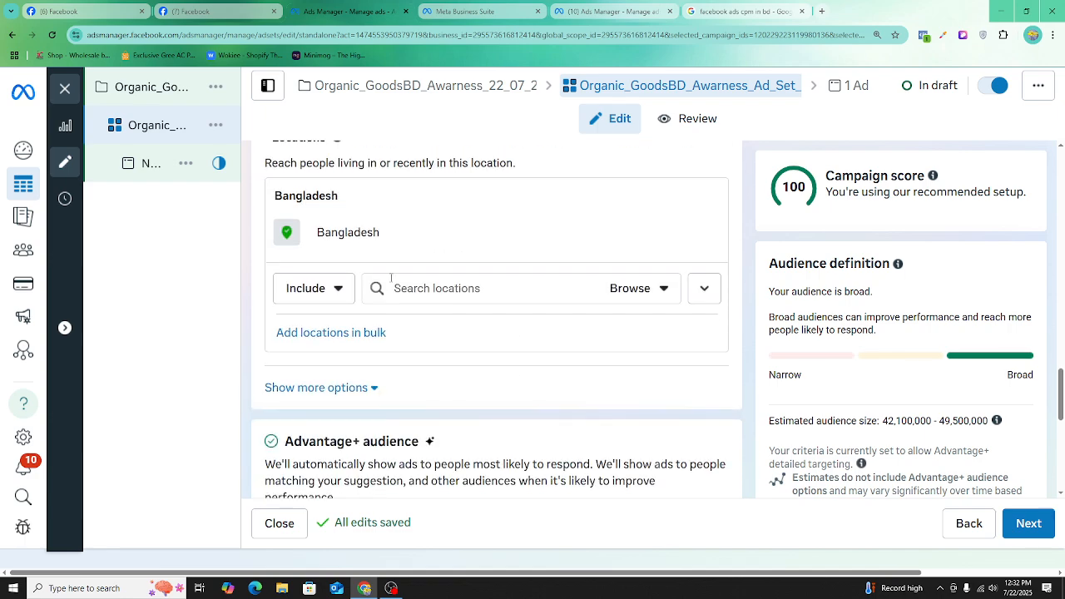
pyautogui.click(401, 238)
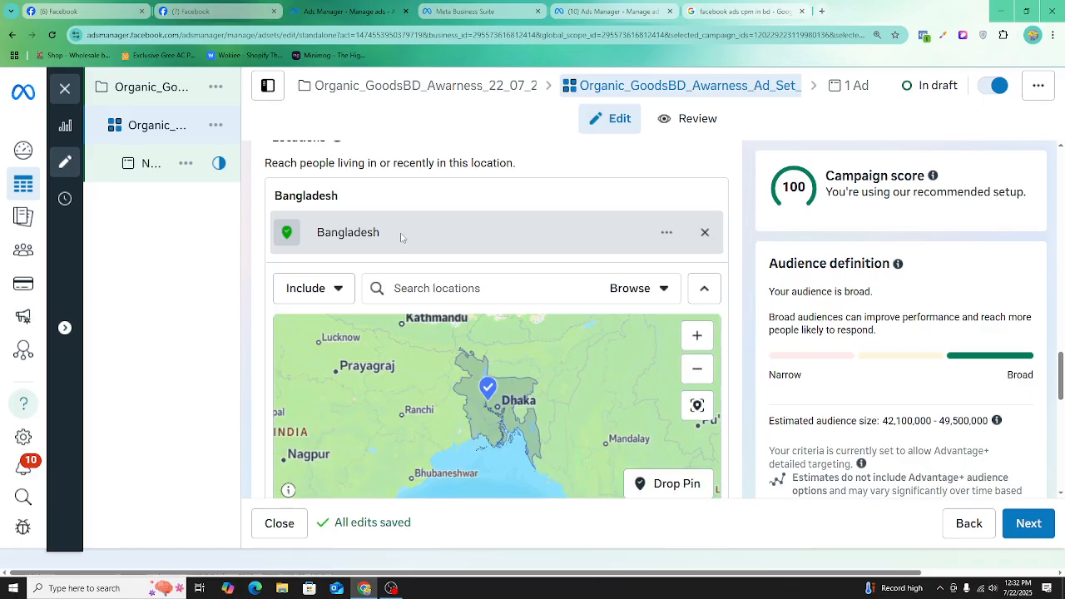
pyautogui.click(464, 288)
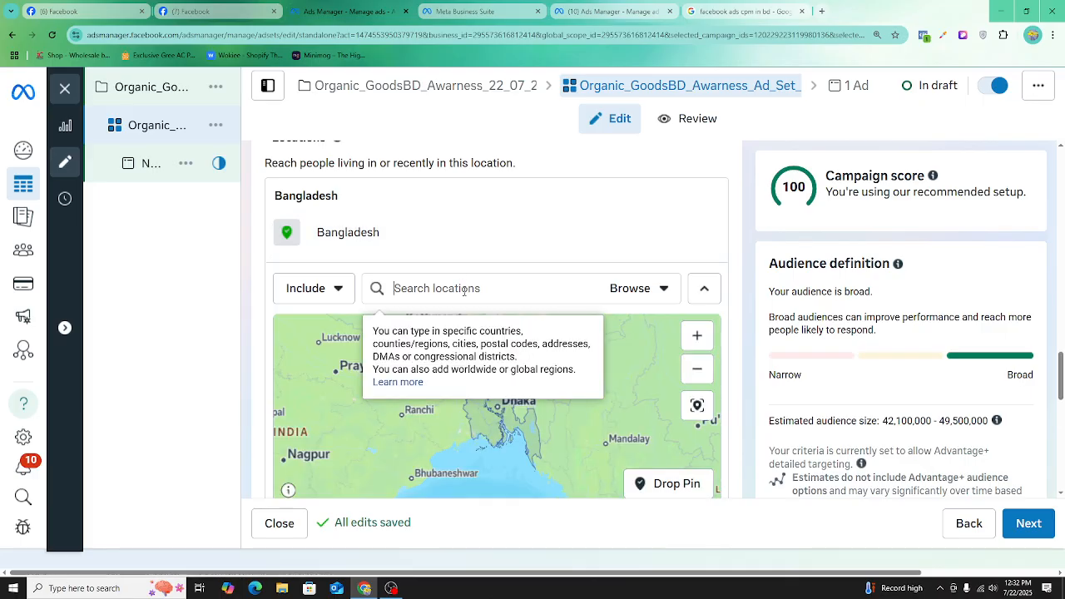
pyautogui.write('ranpgur')
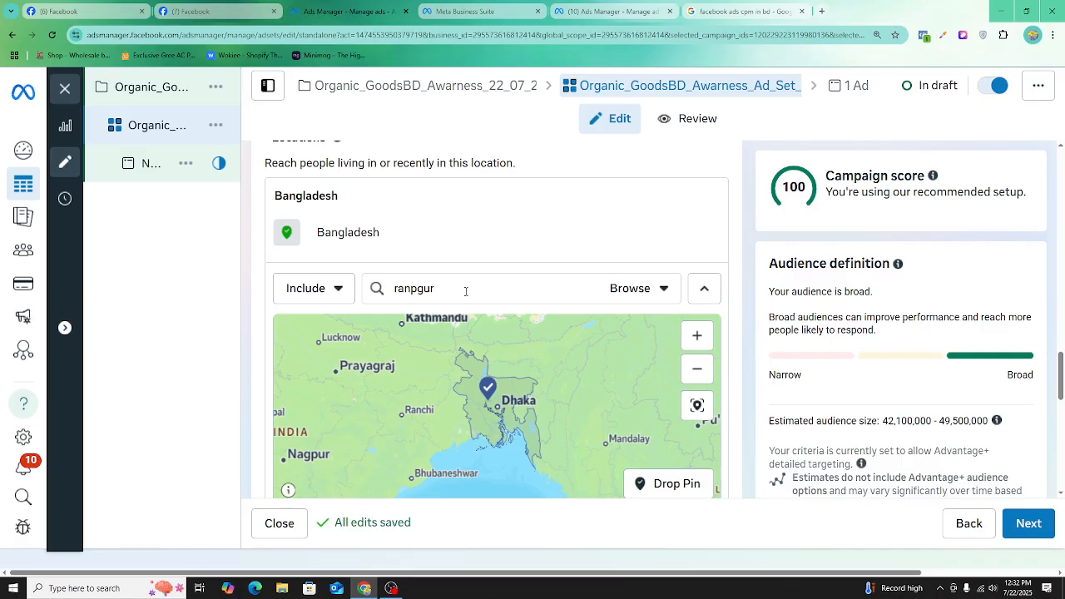
pyautogui.press('BackSpace')
pyautogui.press('BackSpace')
pyautogui.press('BackSpace')
pyautogui.press('BackSpace')
pyautogui.write('gpur')
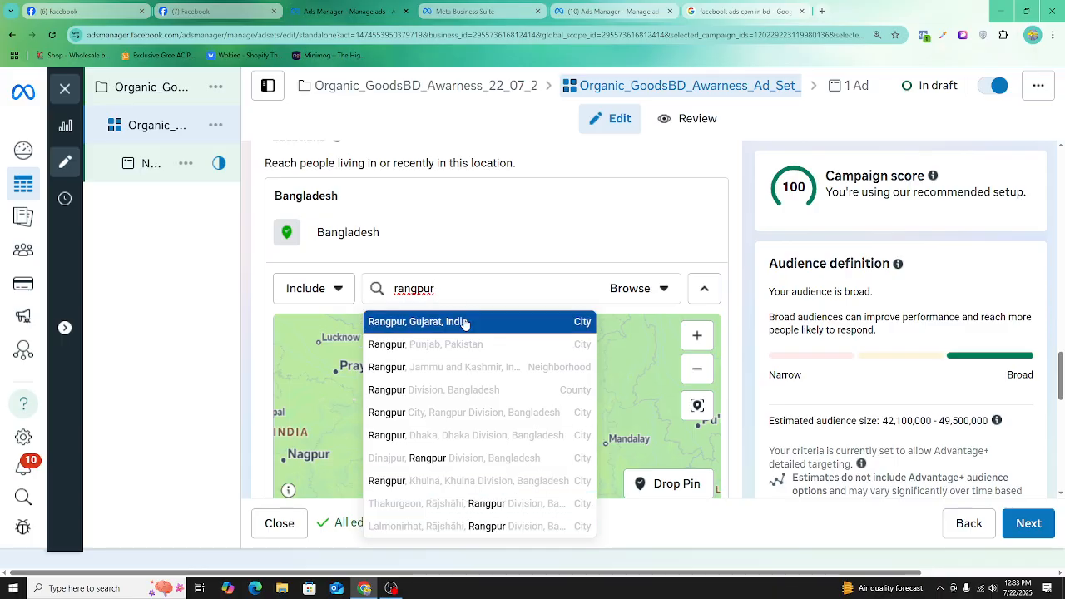
pyautogui.click(430, 389)
pyautogui.scroll(-5, 636, 356)
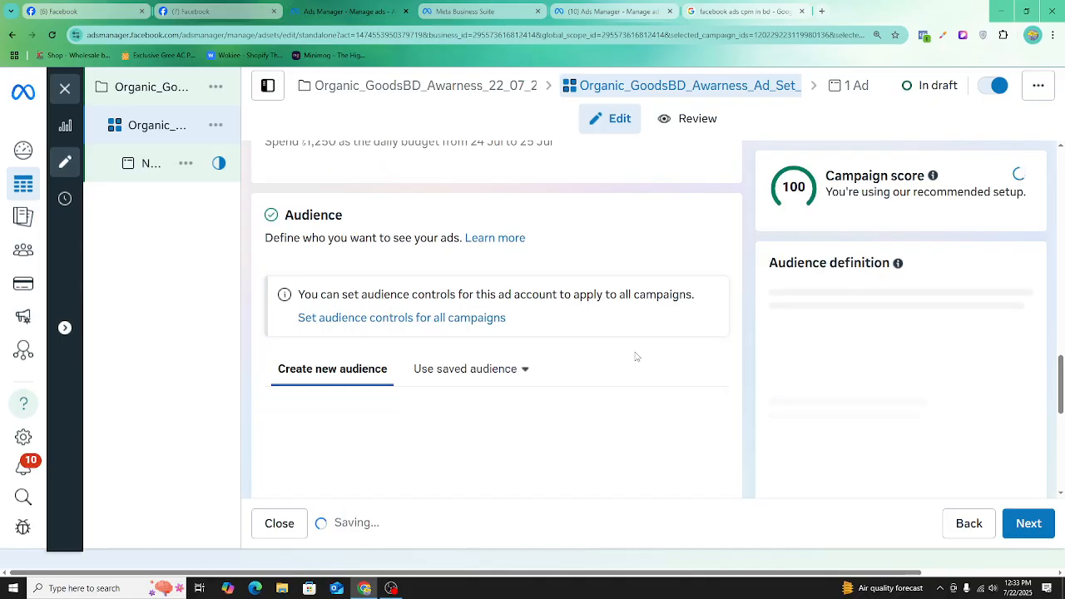
# - Review the audience's location, age, gender, detailed targeting and language settings together with the estimated audience size
pyautogui.scroll(-5, 589, 398)
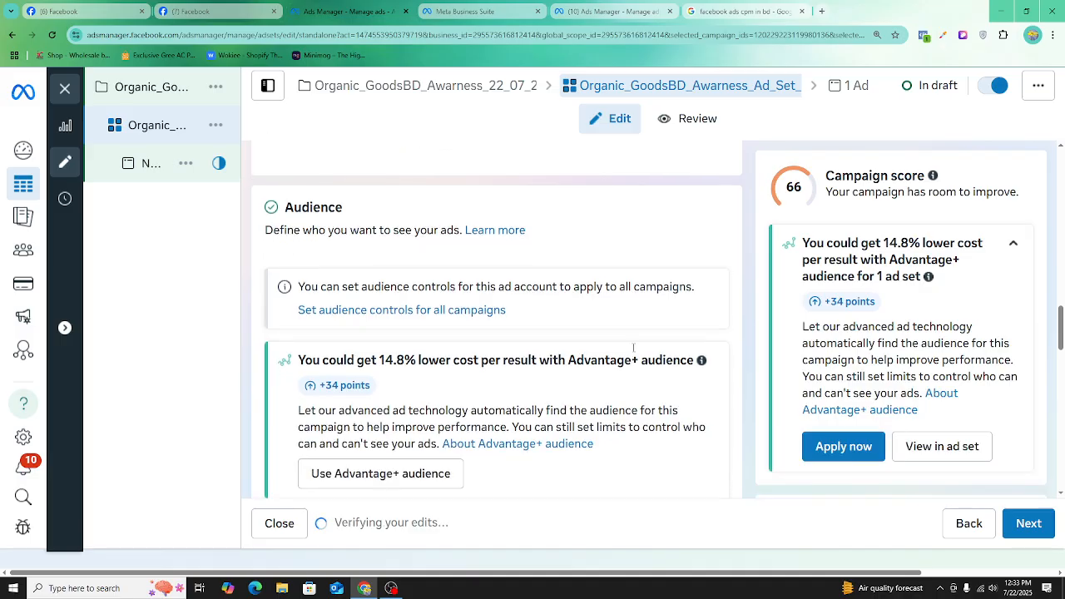
pyautogui.scroll(-5, 589, 398)
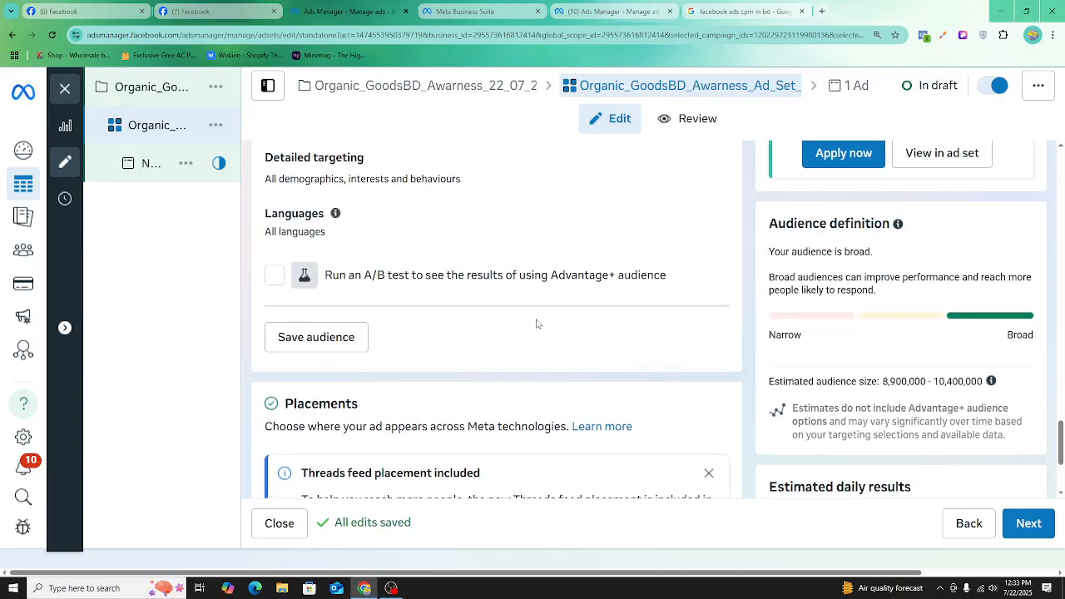
pyautogui.scroll(3, 535, 324)
pyautogui.scroll(2, 502, 309)
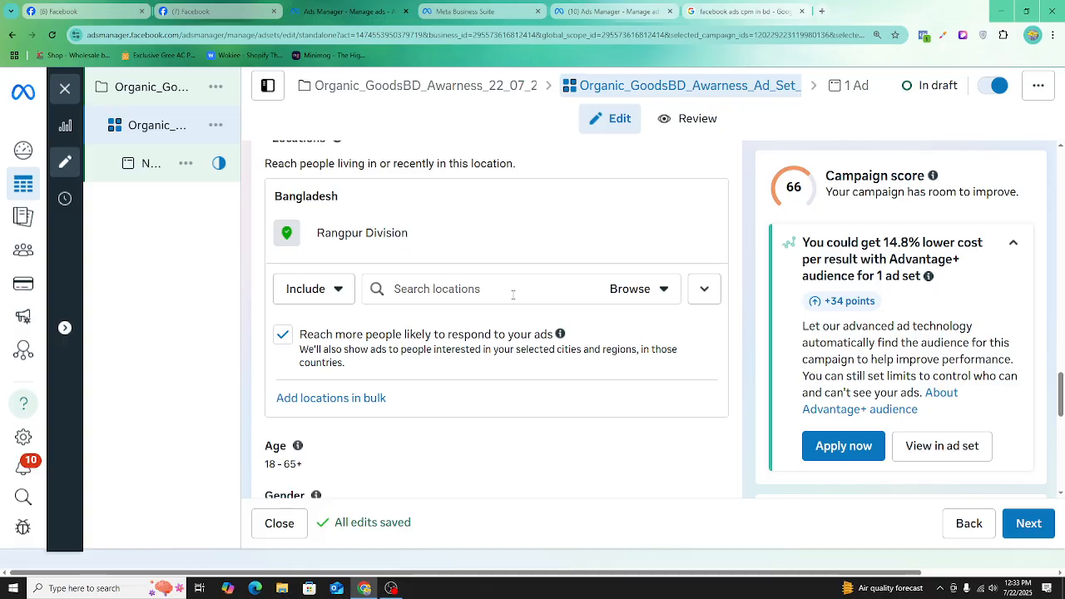
pyautogui.scroll(-5, 513, 293)
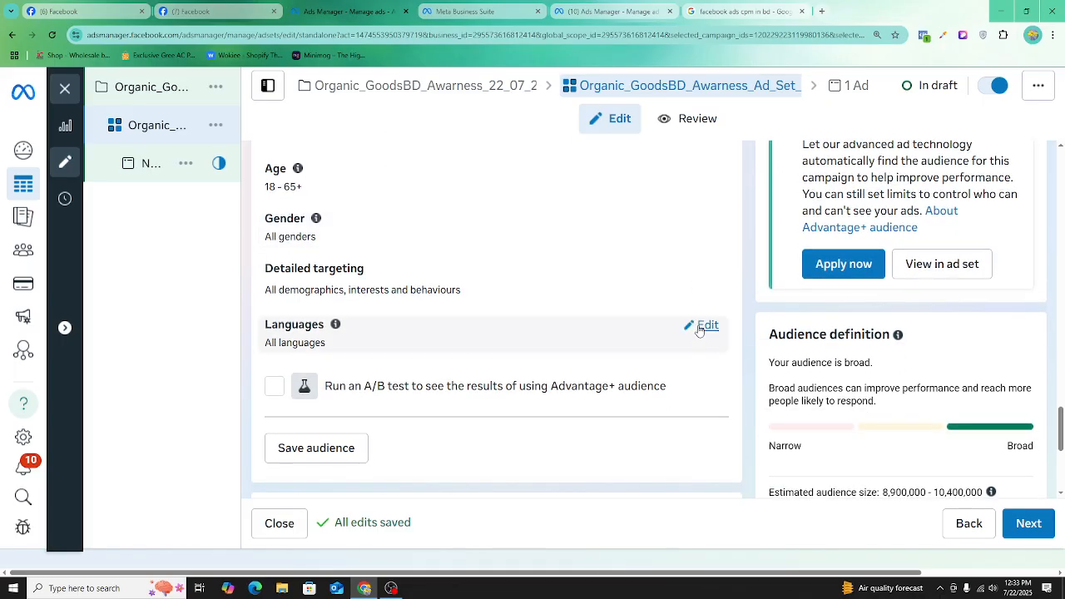
pyautogui.scroll(-3, 699, 330)
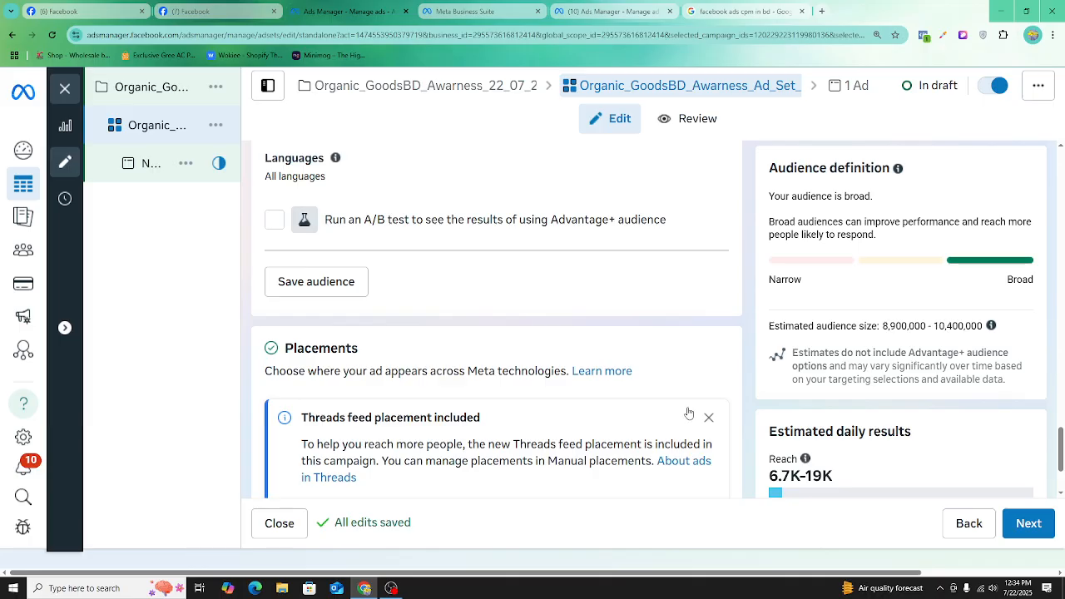
pyautogui.scroll(2, 606, 364)
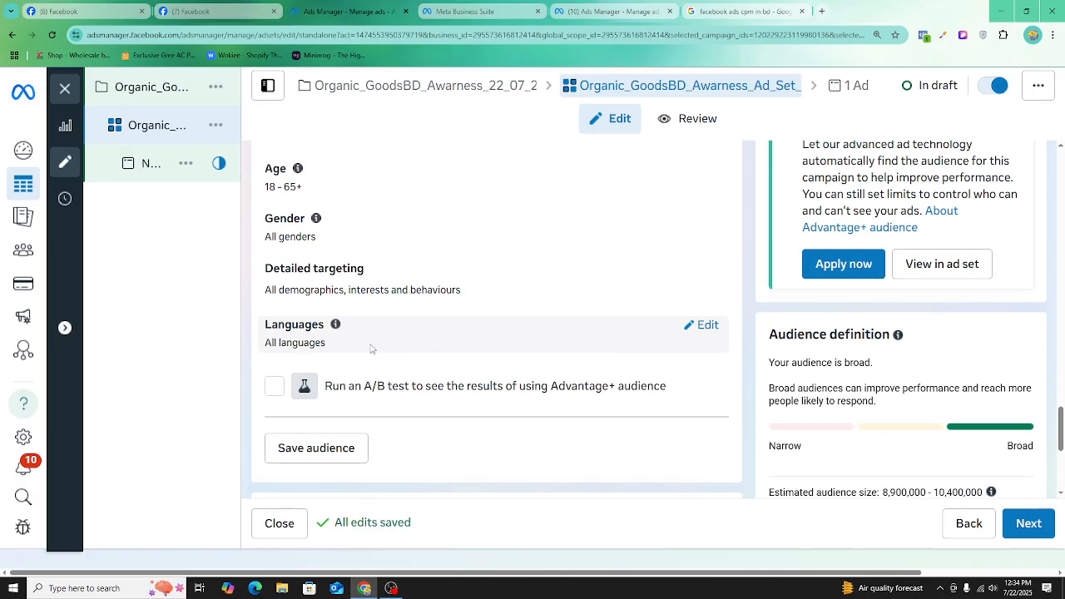
pyautogui.scroll(3, 375, 332)
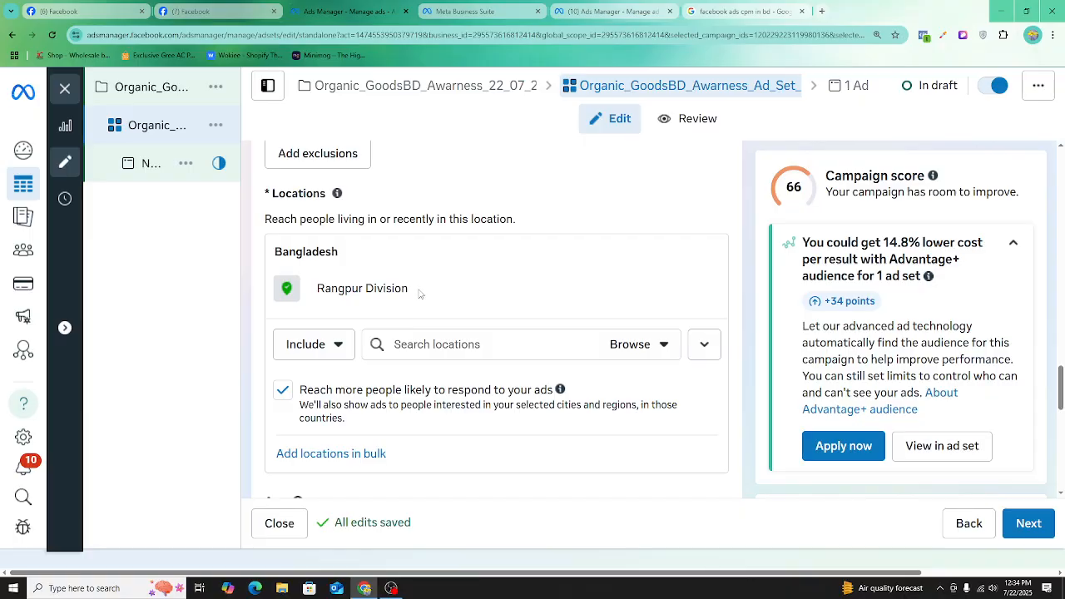
pyautogui.scroll(-4, 963, 316)
pyautogui.scroll(-1, 962, 317)
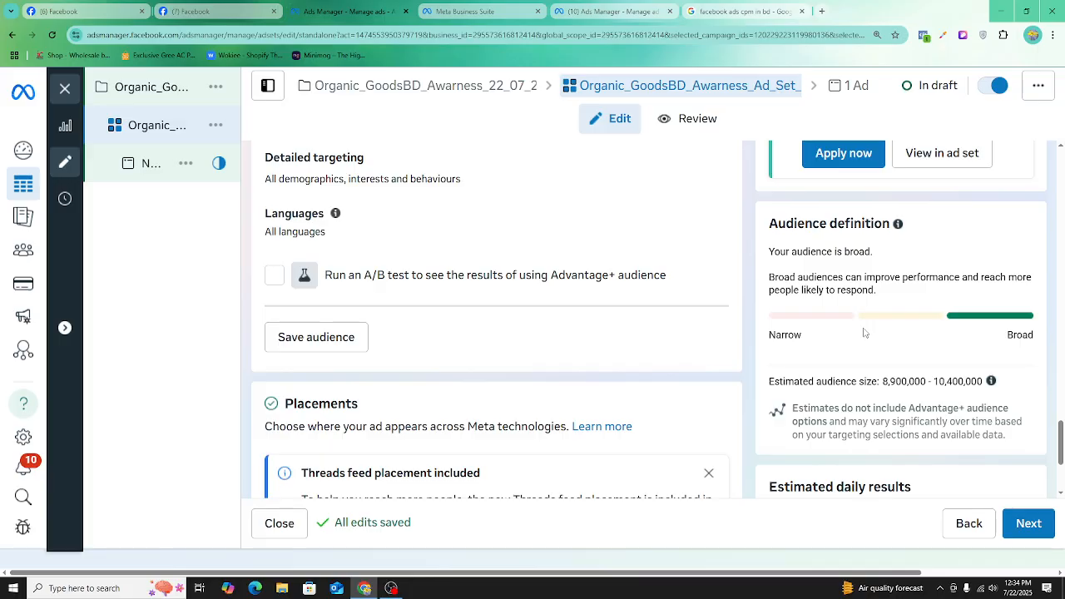
pyautogui.scroll(3, 423, 247)
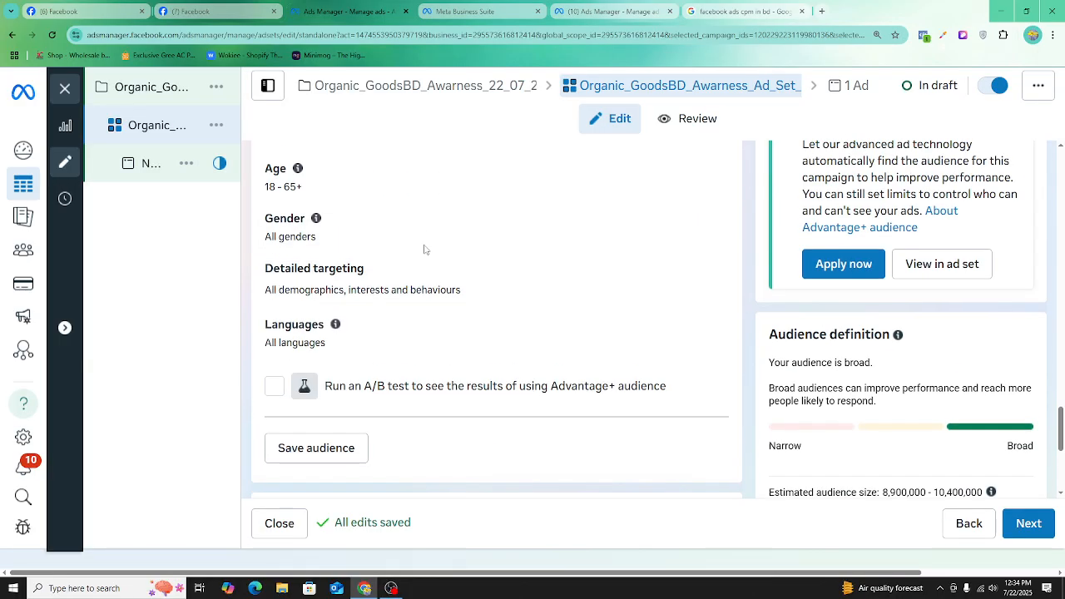
pyautogui.scroll(1, 441, 309)
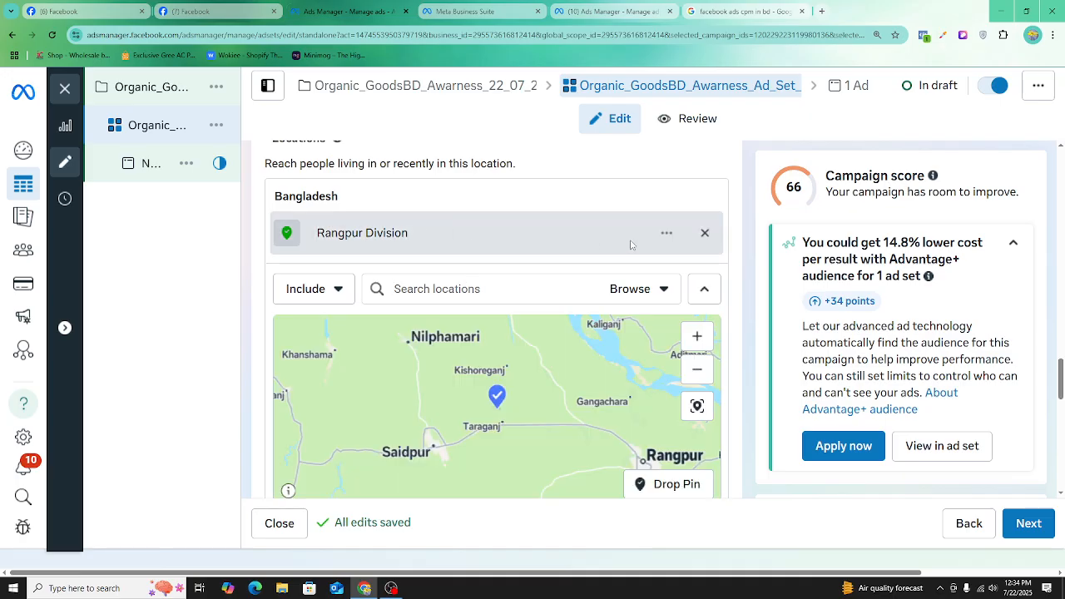
# - Examine the Rangpur Division target and its surroundings on the location map at several scales
pyautogui.click(469, 290)
pyautogui.scroll(-1, 611, 358)
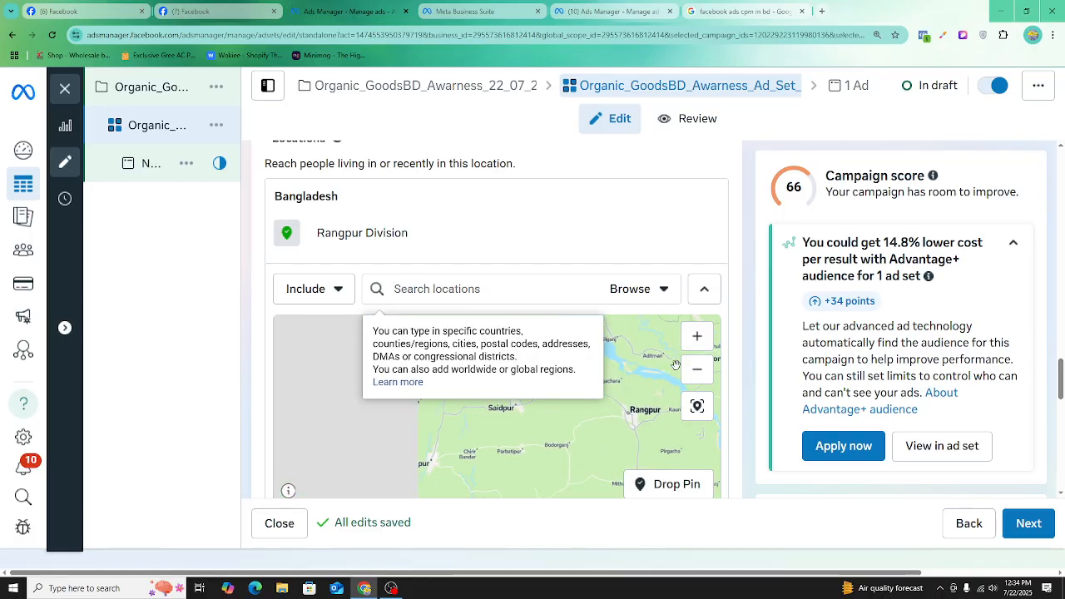
pyautogui.scroll(-3, 630, 407)
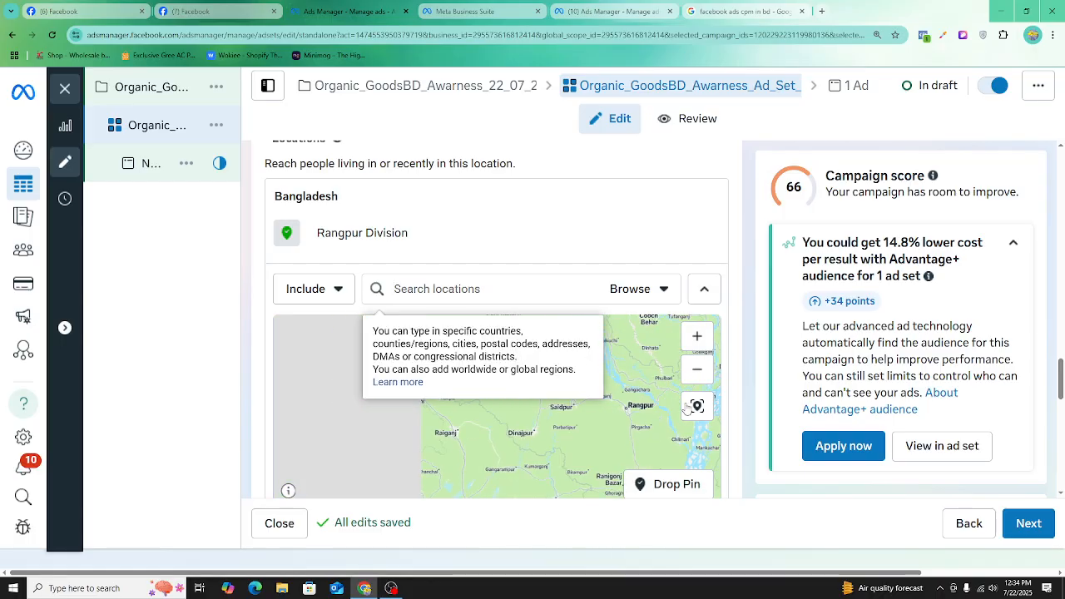
pyautogui.scroll(1, 650, 389)
pyautogui.scroll(-1, 651, 386)
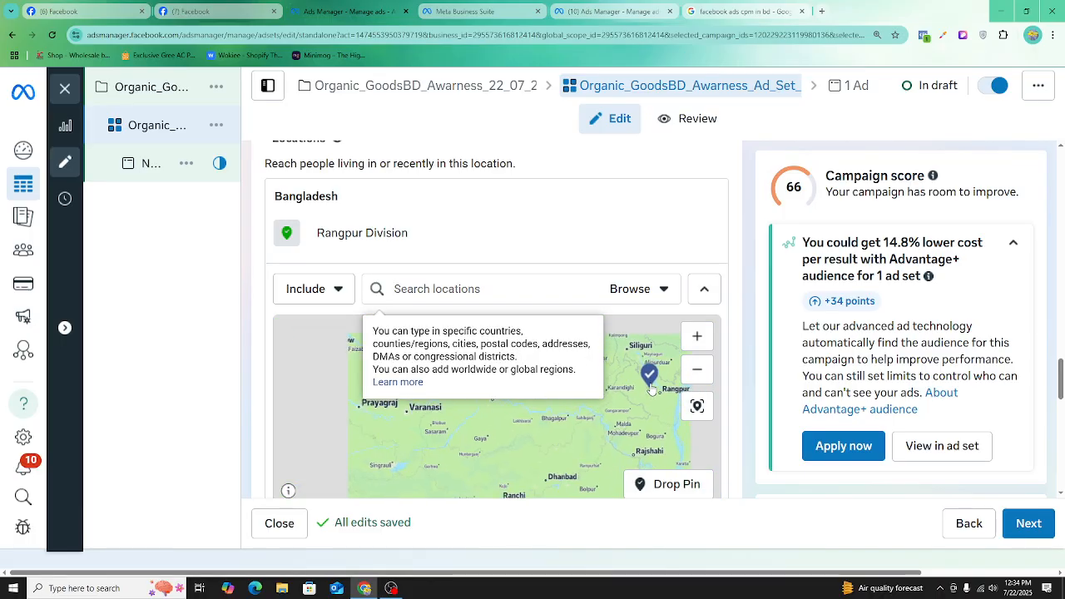
pyautogui.click(694, 238)
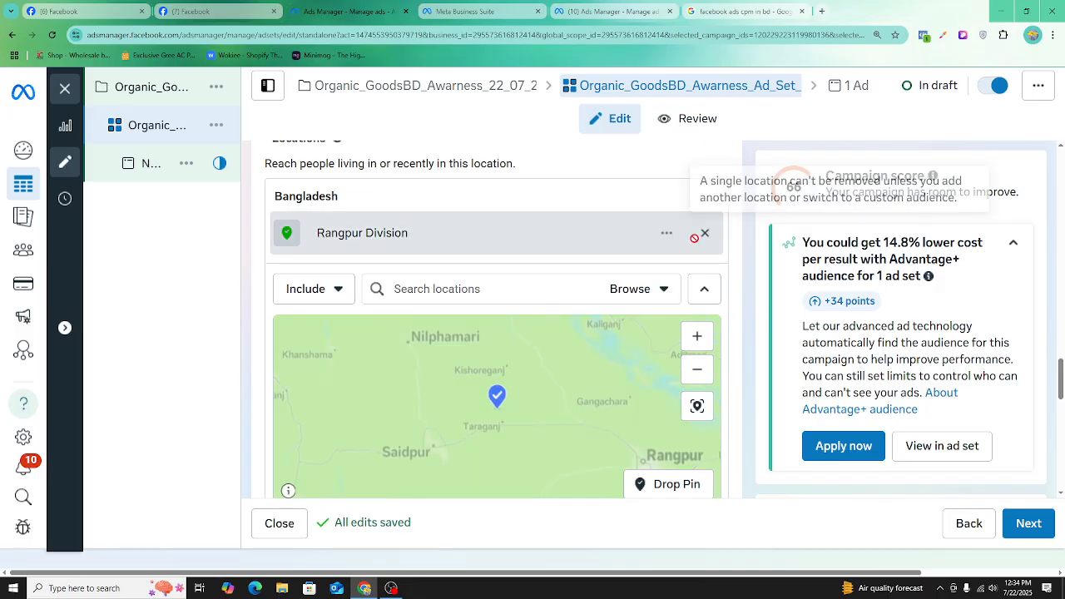
pyautogui.scroll(-1, 590, 389)
pyautogui.scroll(-3, 536, 389)
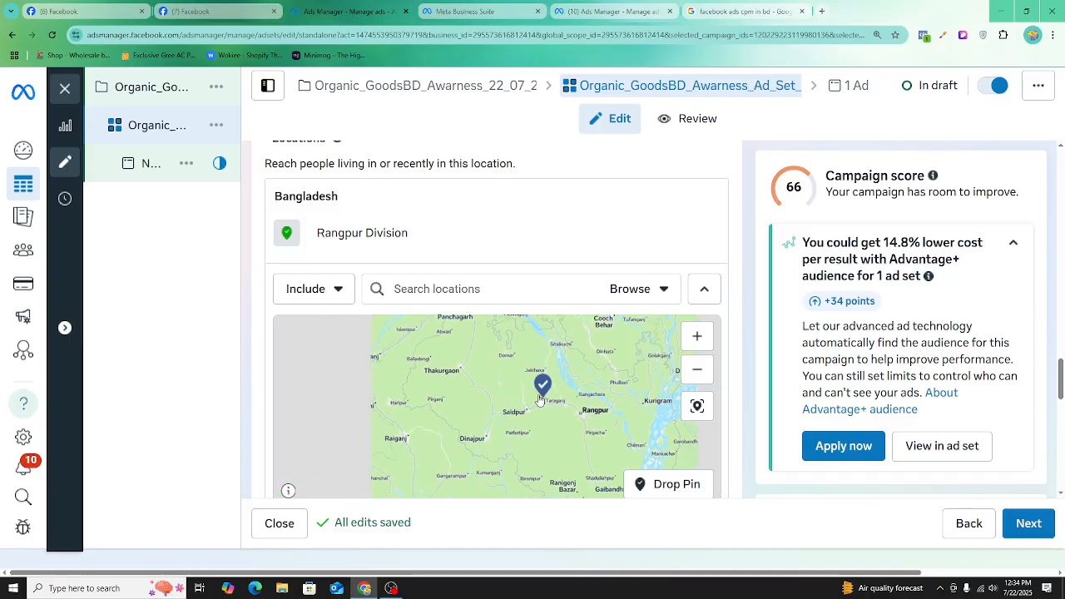
pyautogui.scroll(-4, 539, 398)
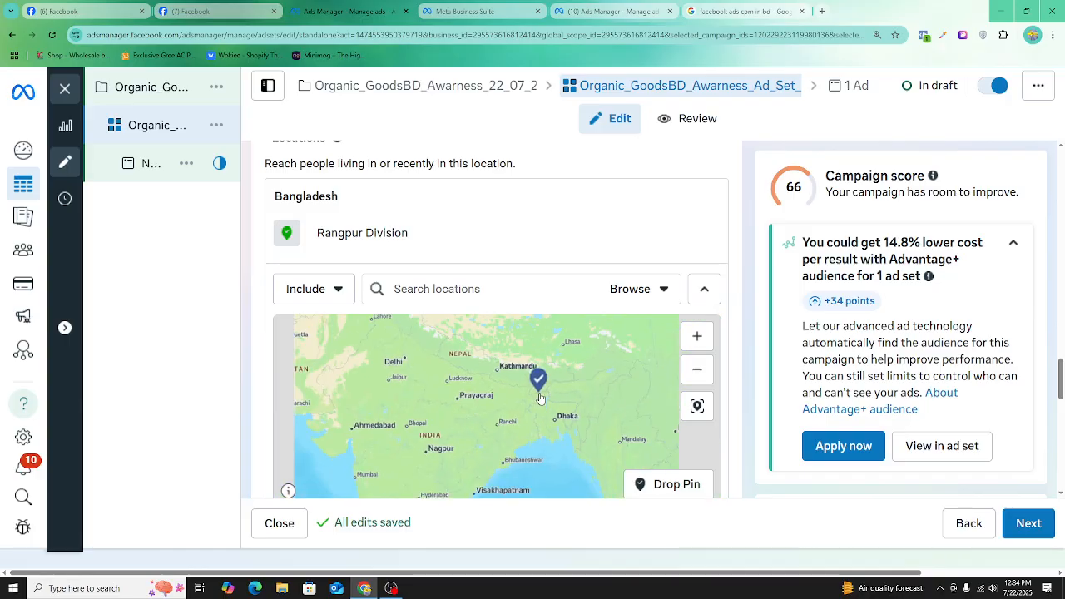
pyautogui.scroll(4, 539, 391)
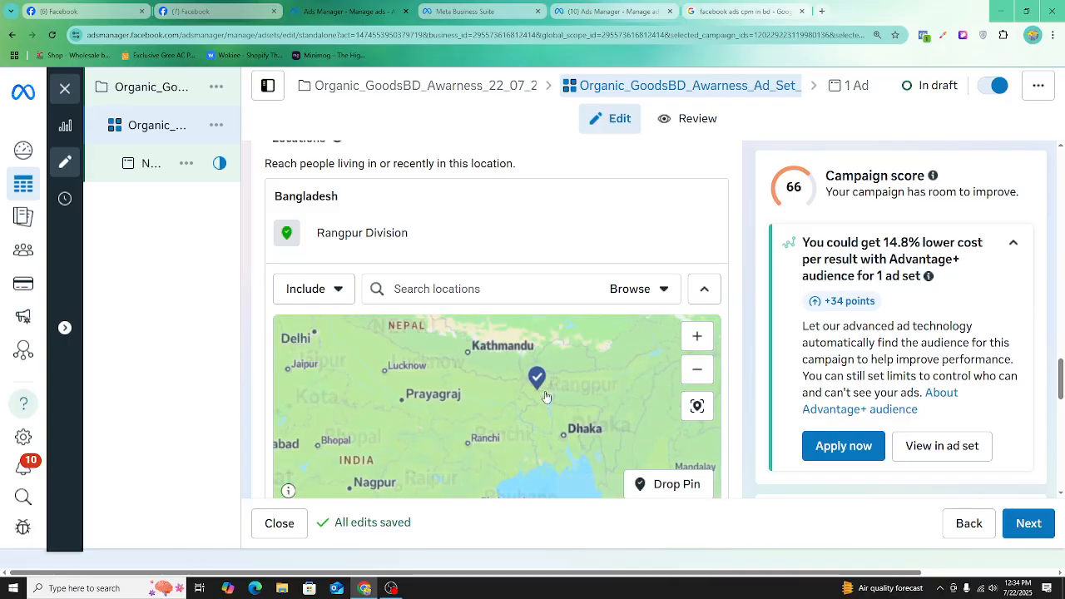
pyautogui.scroll(-1, 544, 391)
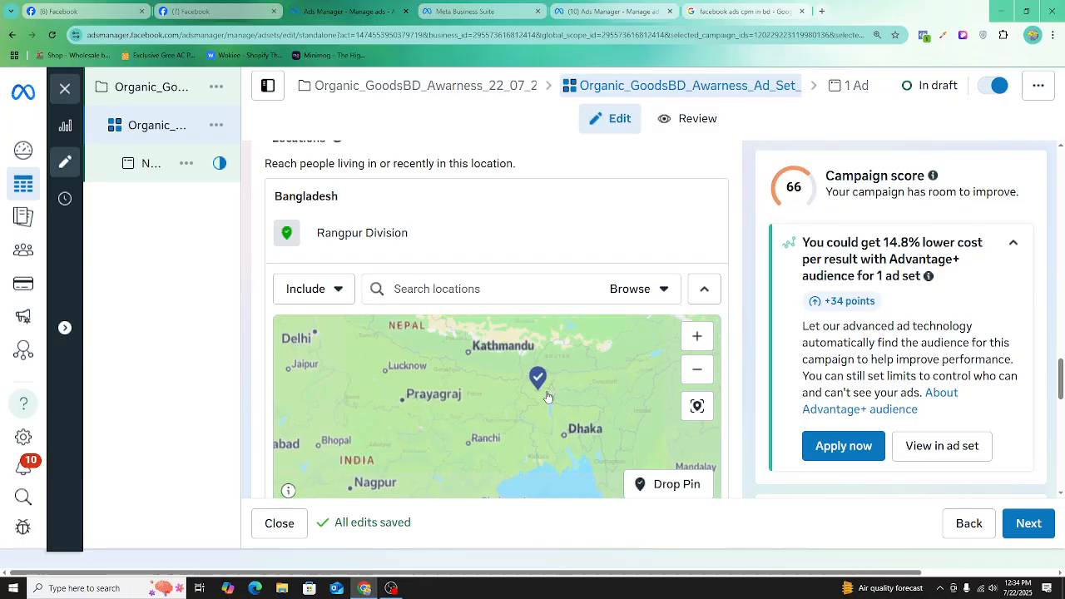
pyautogui.scroll(1, 547, 397)
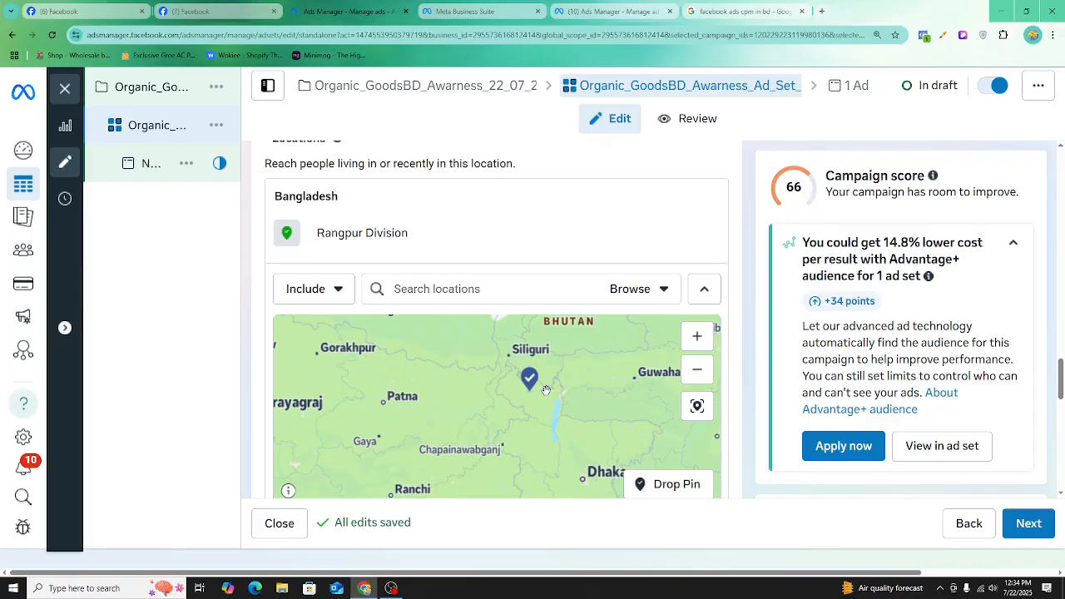
pyautogui.scroll(1, 546, 390)
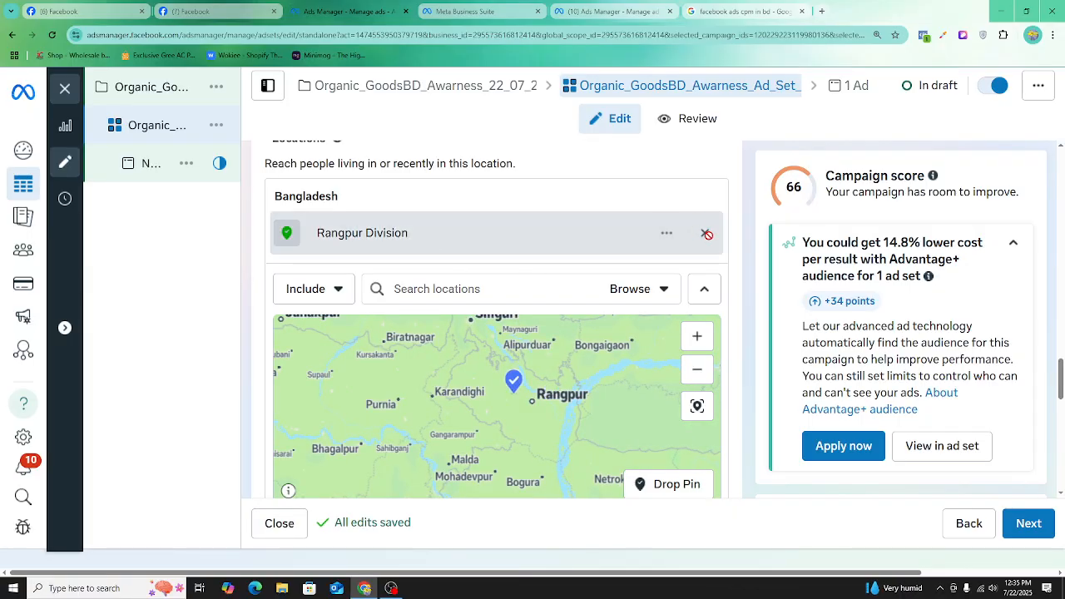
# - Search the locations for "rangpur city" and include the city Rangpur City, Rangpur Division, Bangladesh, in place of Rangpur Division
pyautogui.click(700, 237)
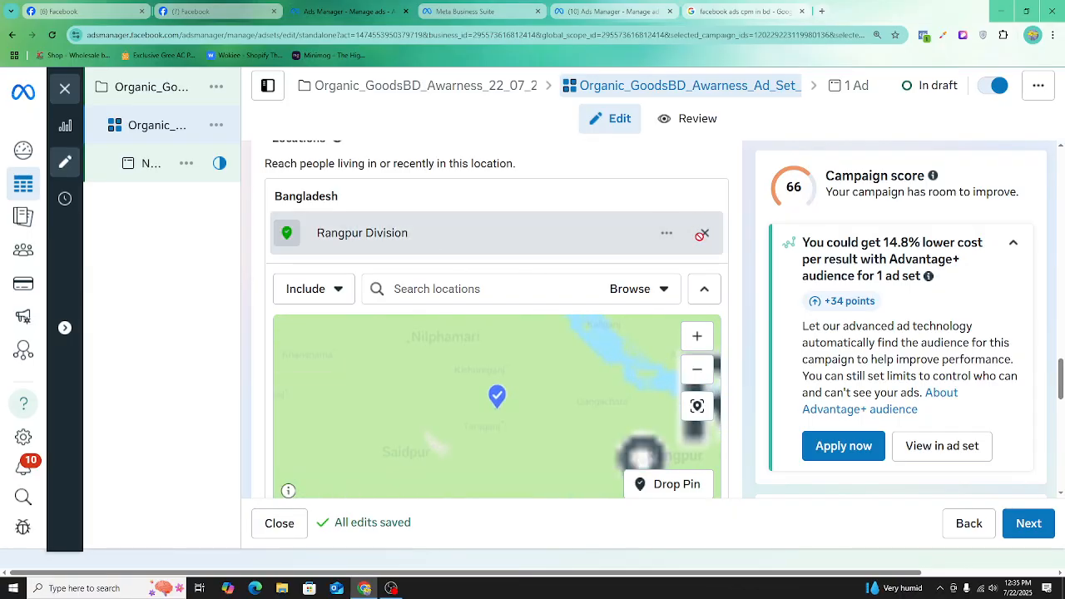
pyautogui.click(460, 297)
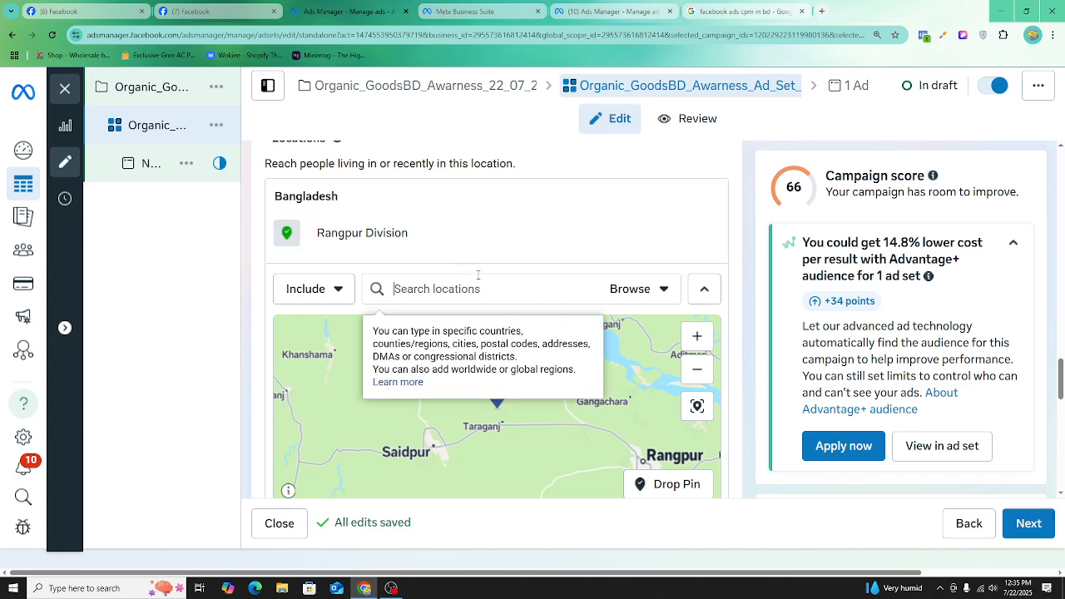
pyautogui.write('ra')
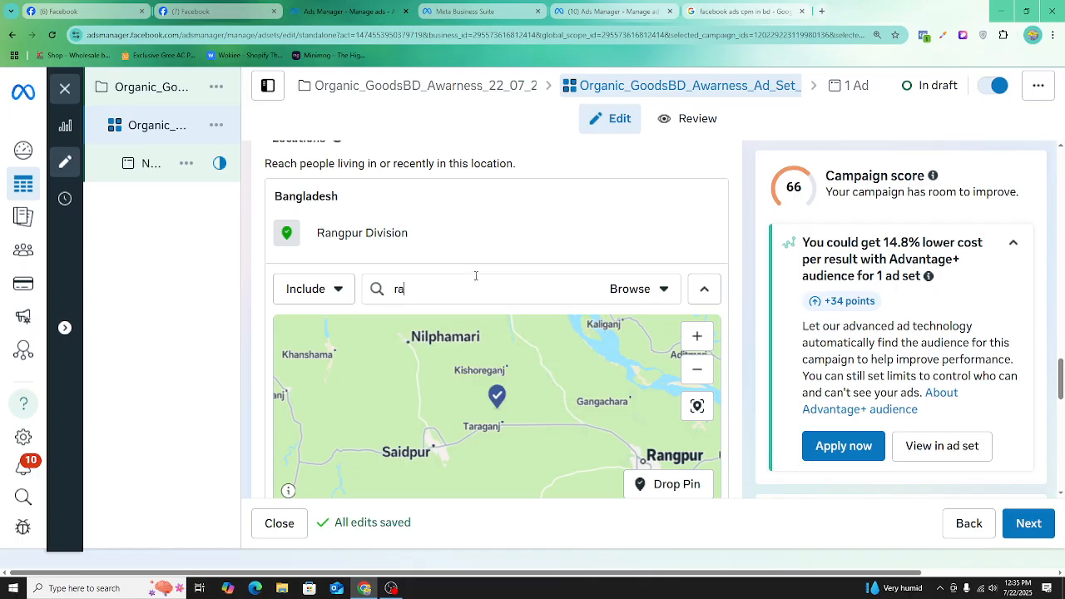
pyautogui.write('ngpur city')
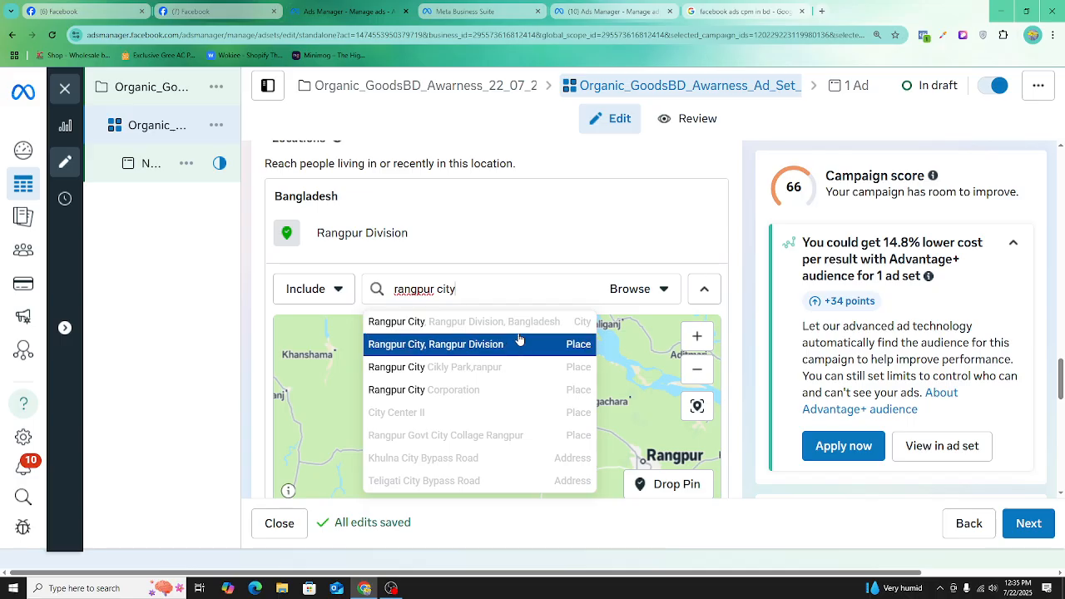
pyautogui.click(519, 325)
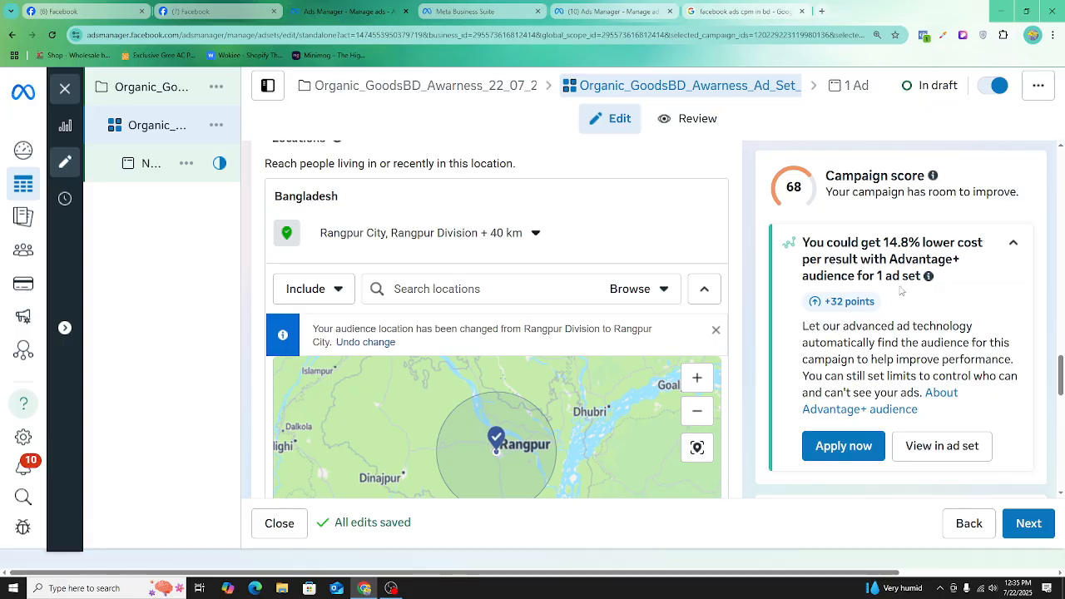
# - Check the audience definition and map for Rangpur City, and set the city's targeting radius to 20 km
pyautogui.scroll(-10, 570, 357)
pyautogui.scroll(-1, 932, 365)
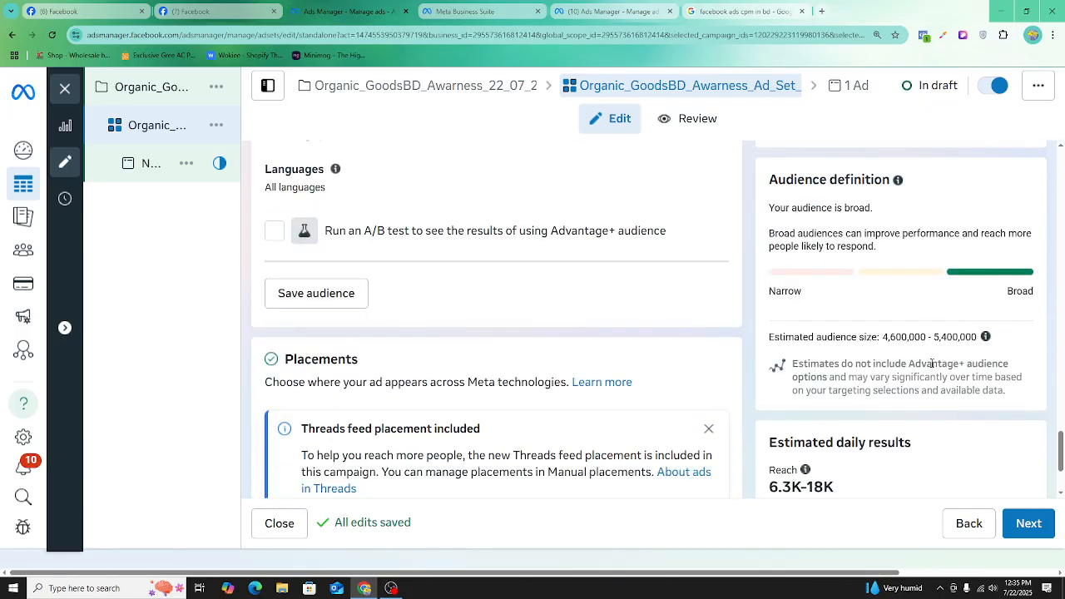
pyautogui.scroll(4, 630, 333)
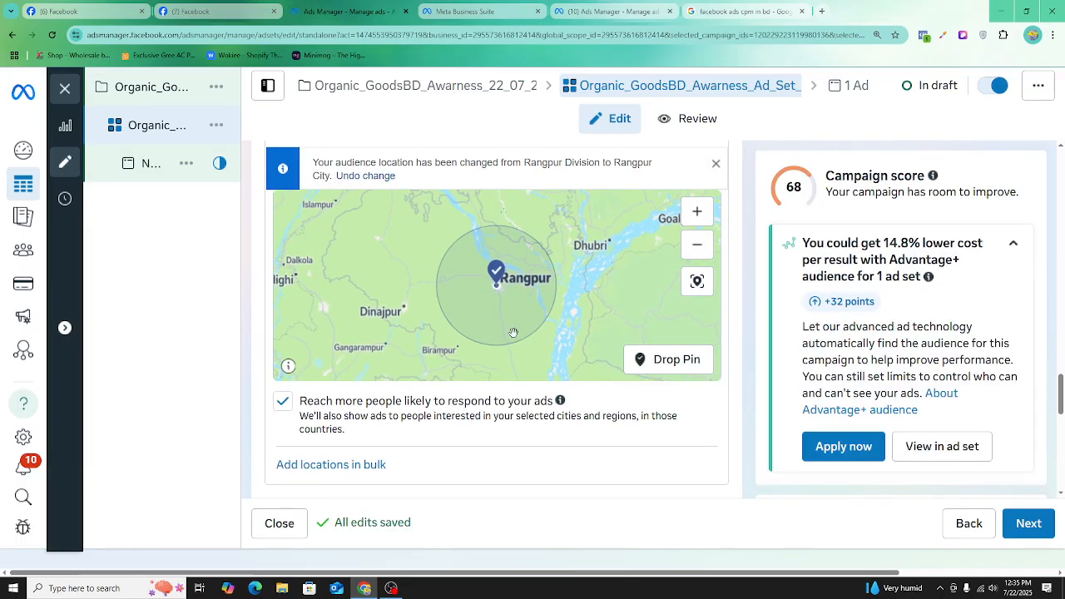
pyautogui.scroll(-4, 514, 322)
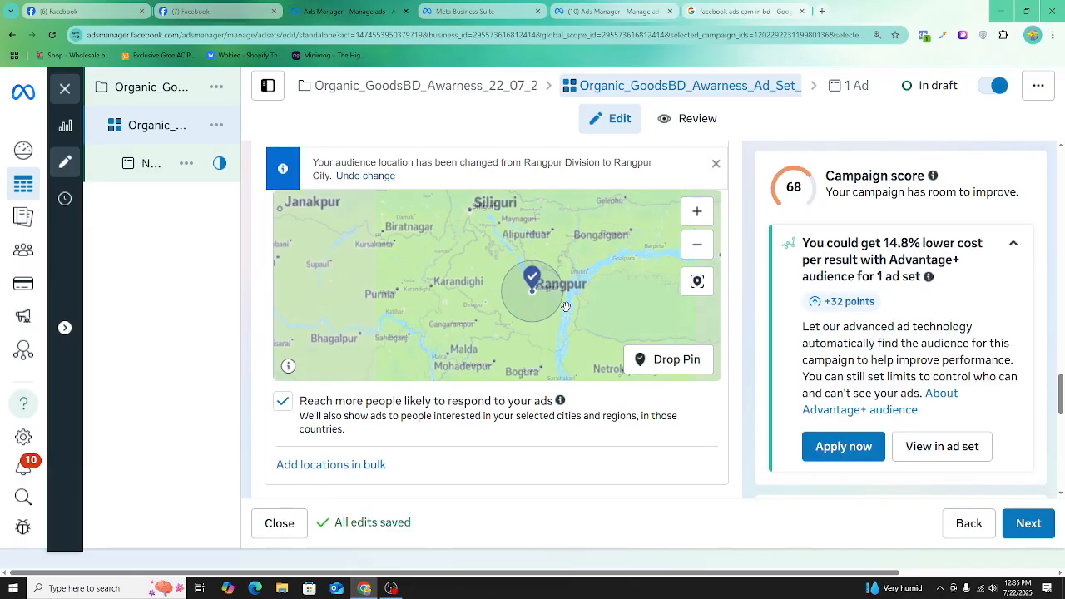
pyautogui.scroll(2, 544, 218)
pyautogui.scroll(2, 522, 241)
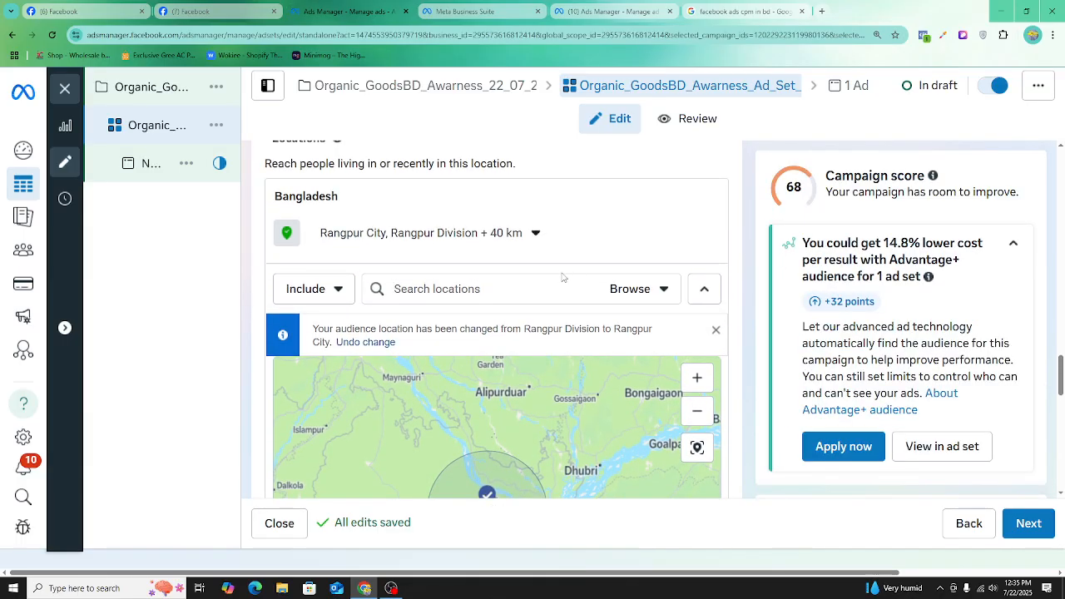
pyautogui.click(522, 240)
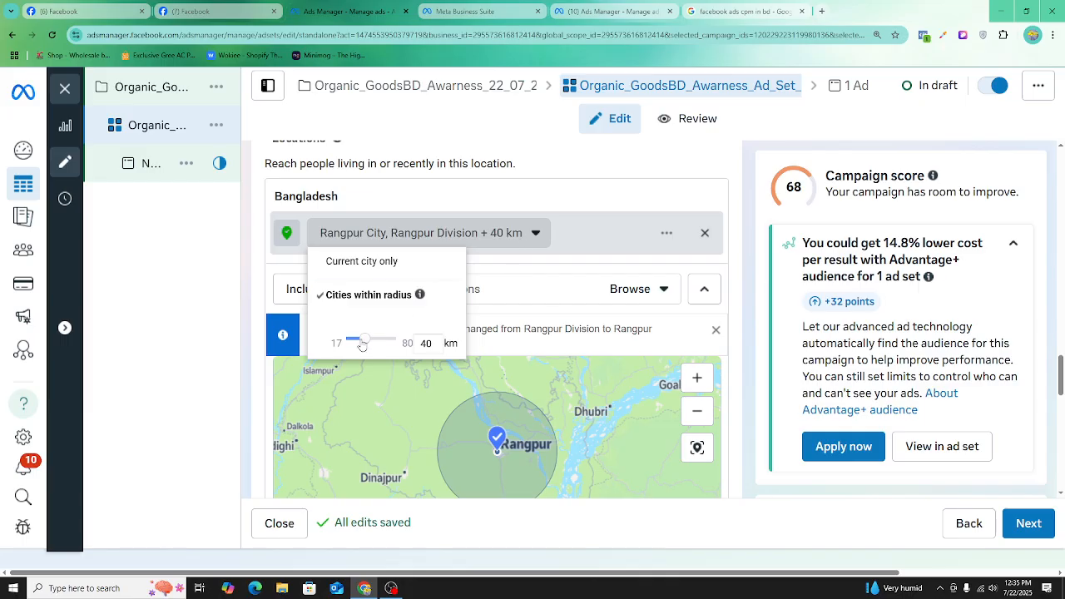
pyautogui.moveTo(362, 346); pyautogui.dragTo(350, 344)
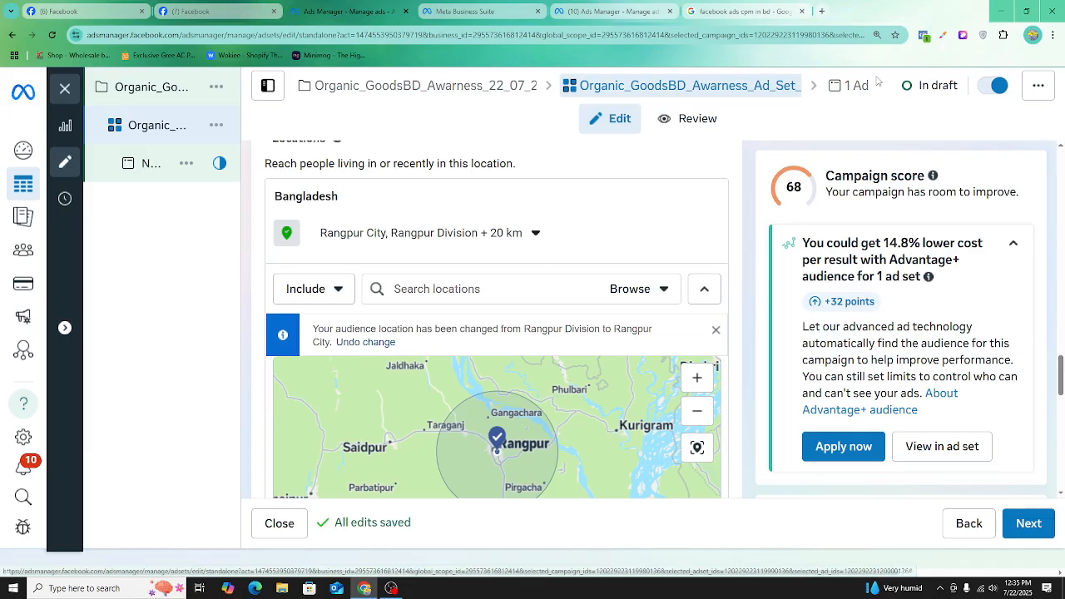
# - Examine the estimated audience size, daily results and the area covered around Rangpur City on the map
pyautogui.scroll(-10, 350, 344)
pyautogui.scroll(-3, 1028, 355)
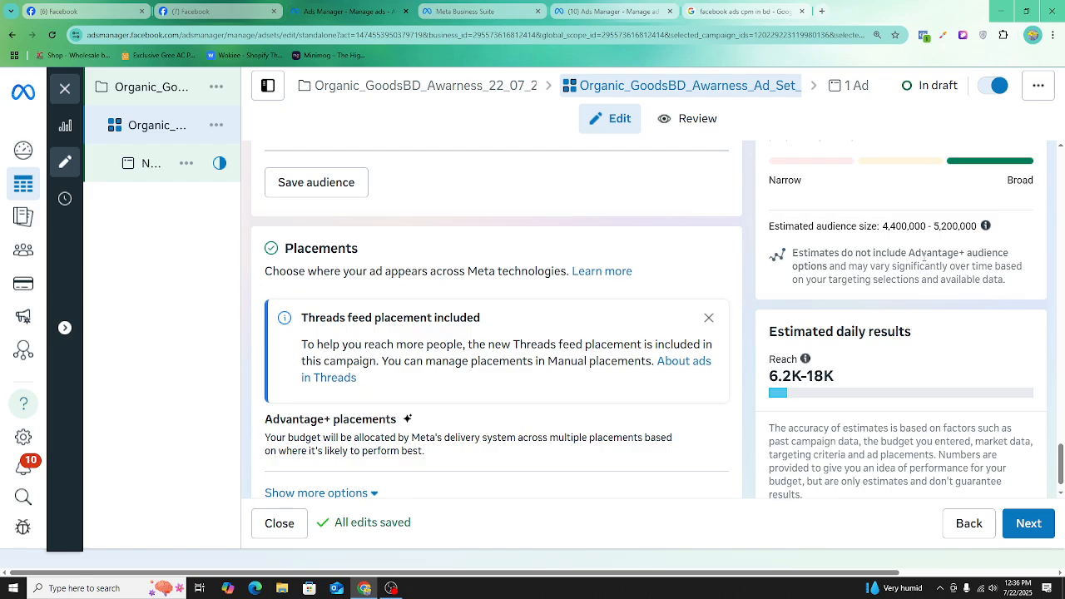
pyautogui.scroll(7, 487, 316)
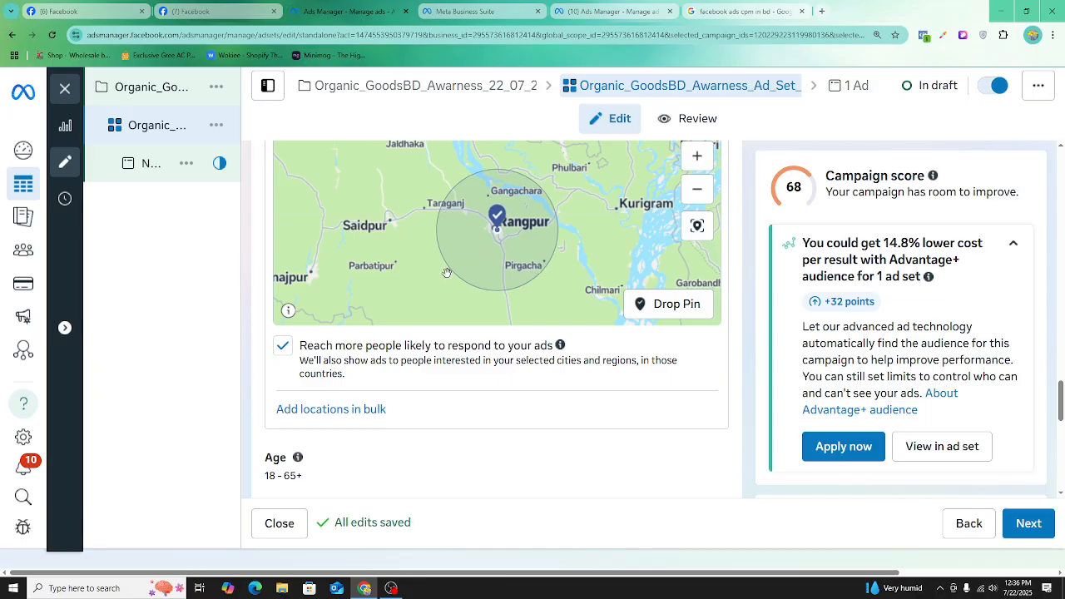
pyautogui.scroll(2, 447, 268)
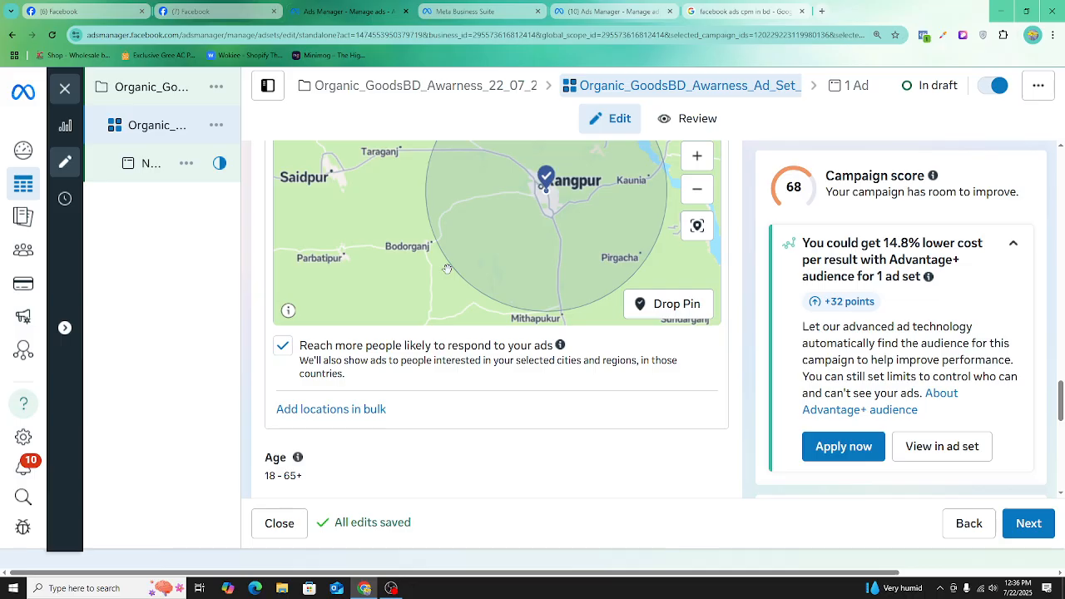
pyautogui.scroll(-2, 447, 269)
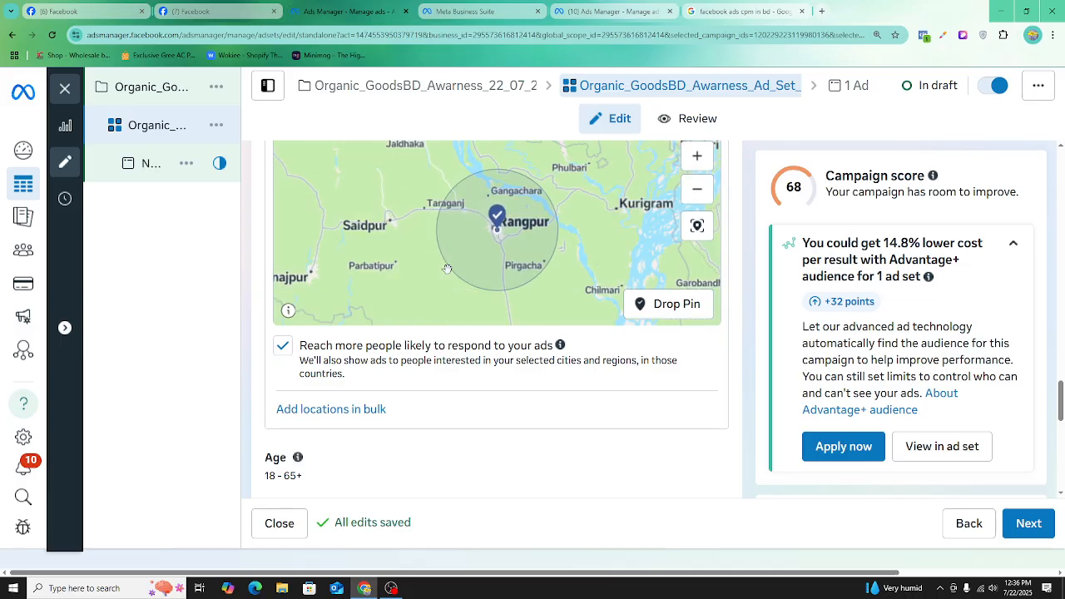
# - Search the locations for "rangpur city" and also include the place Rangpur City, Rangpur Division
pyautogui.scroll(-2, 446, 268)
pyautogui.scroll(3, 760, 344)
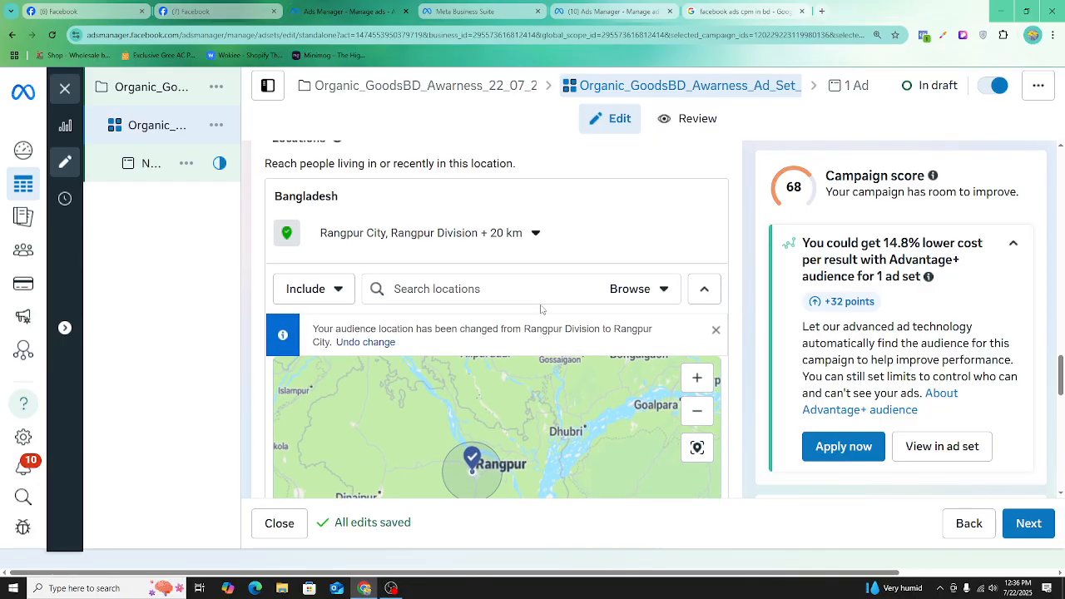
pyautogui.click(494, 240)
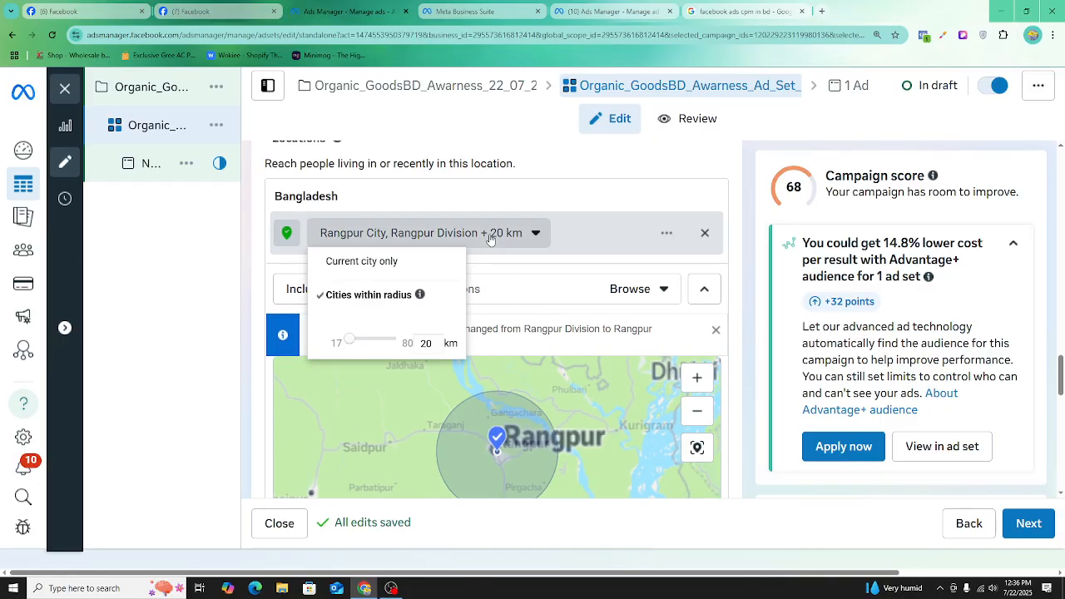
pyautogui.click(535, 289)
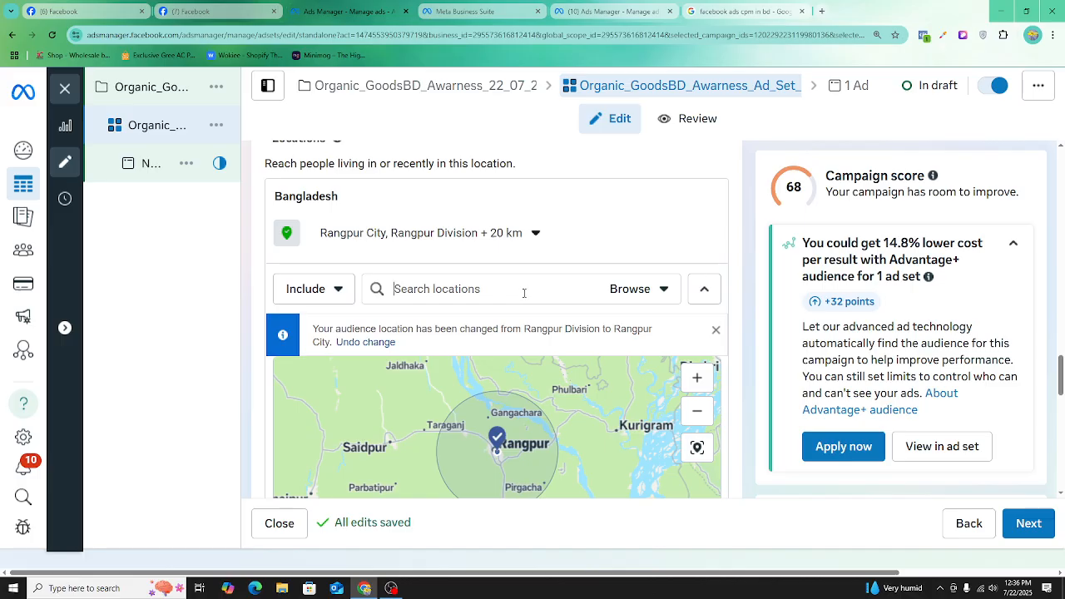
pyautogui.write('rangpur')
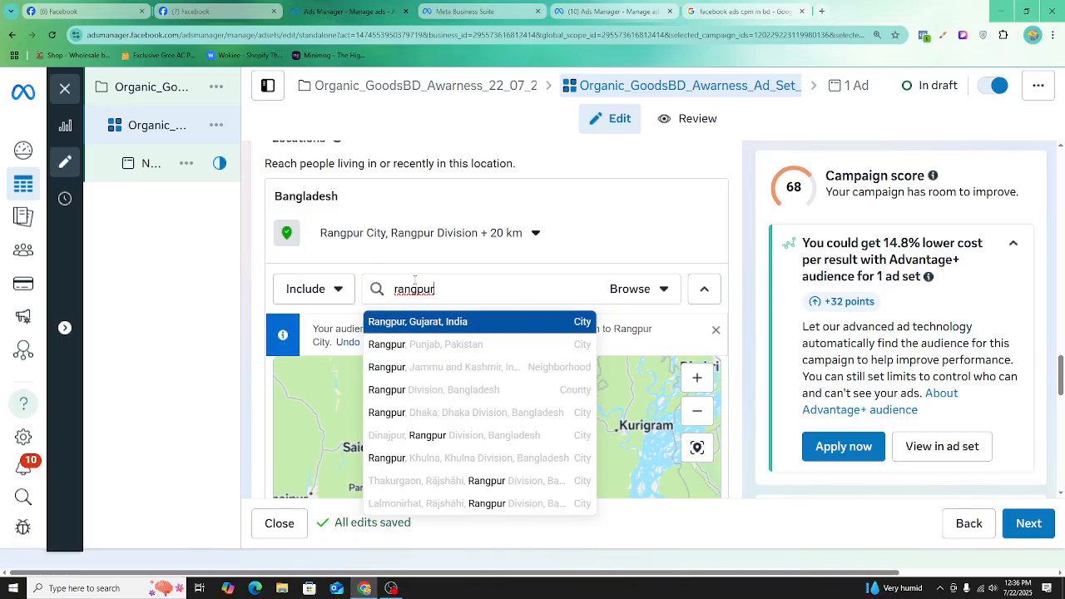
pyautogui.doubleClick(464, 293)
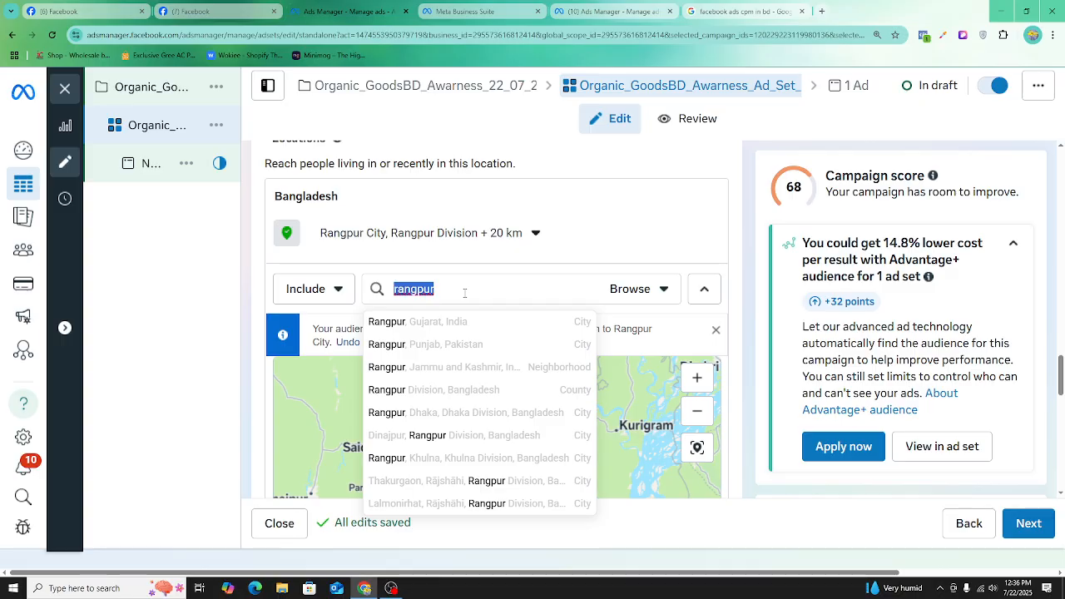
pyautogui.click(464, 293)
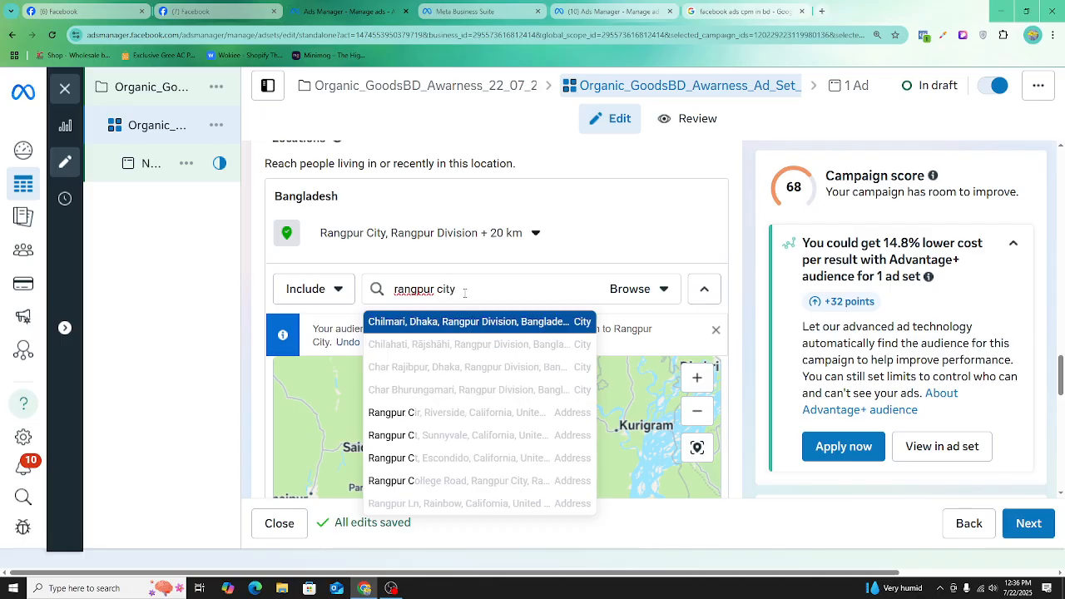
pyautogui.write('city')
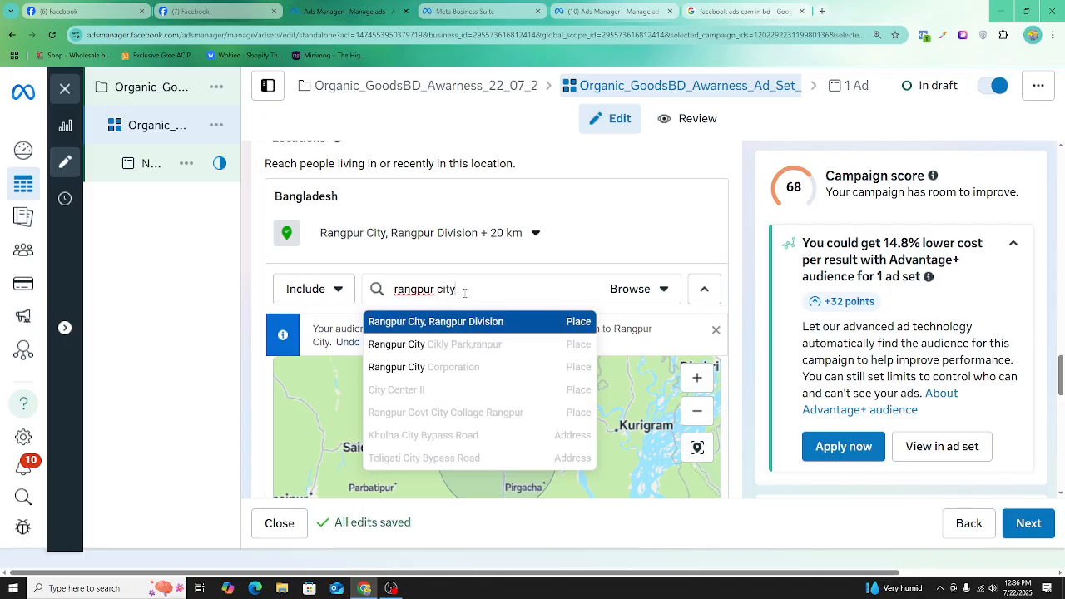
pyautogui.click(522, 322)
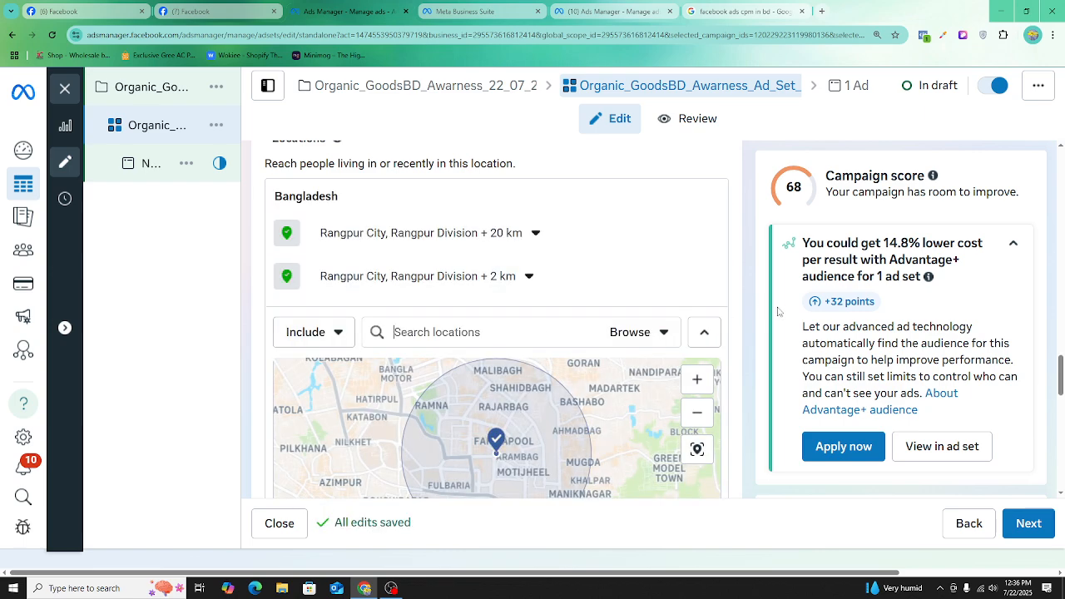
# - Check the radius options of the 20 km Rangpur City target and examine its coverage on the map at several scales
pyautogui.click(515, 236)
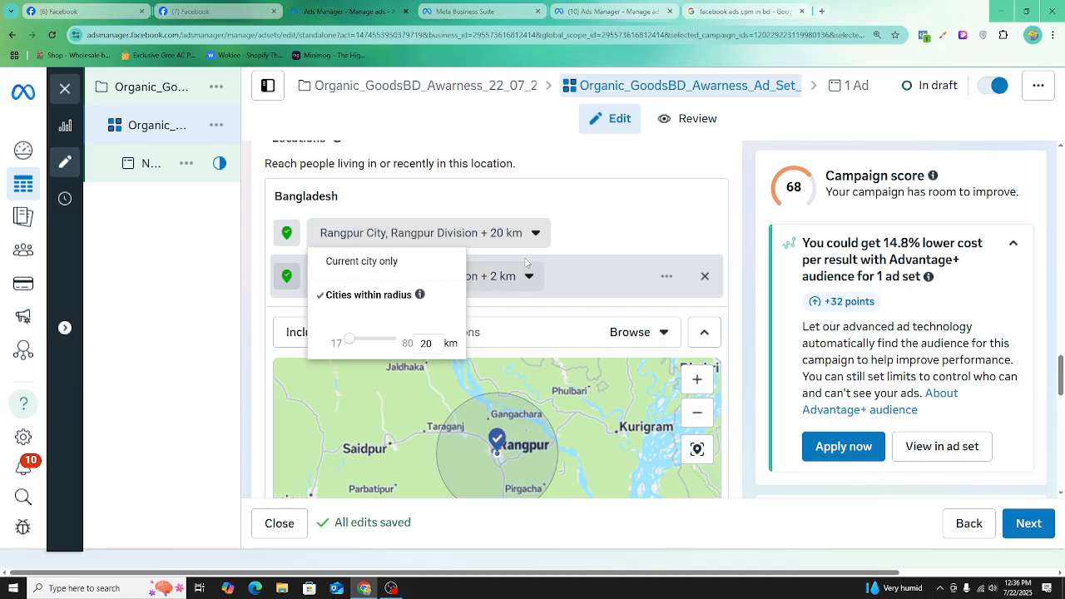
pyautogui.click(536, 238)
pyautogui.click(536, 234)
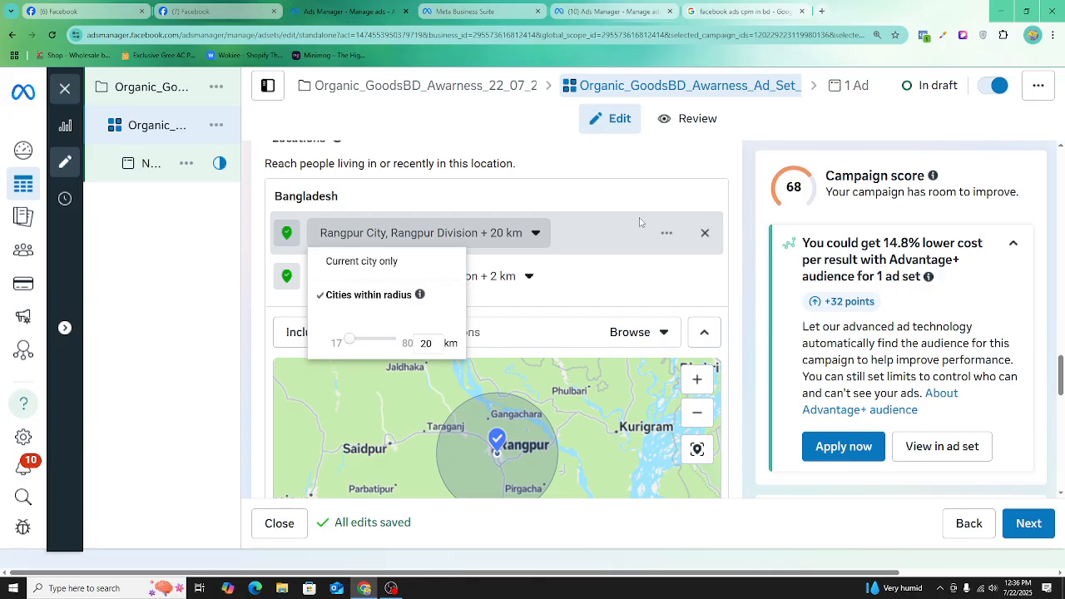
pyautogui.click(504, 247)
pyautogui.scroll(-3, 516, 243)
pyautogui.scroll(-2, 524, 245)
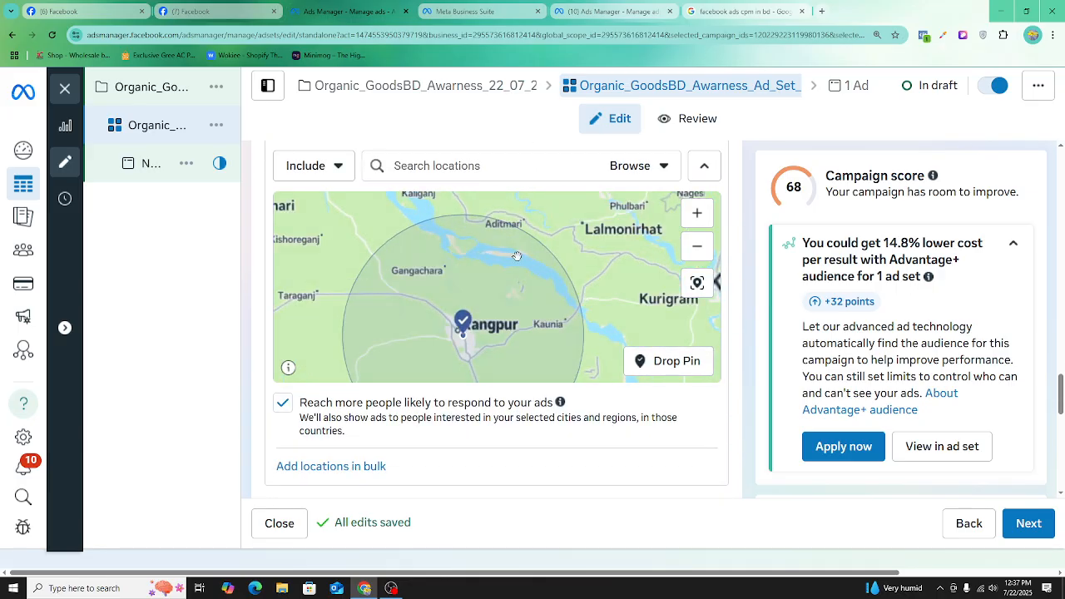
pyautogui.scroll(-3, 513, 256)
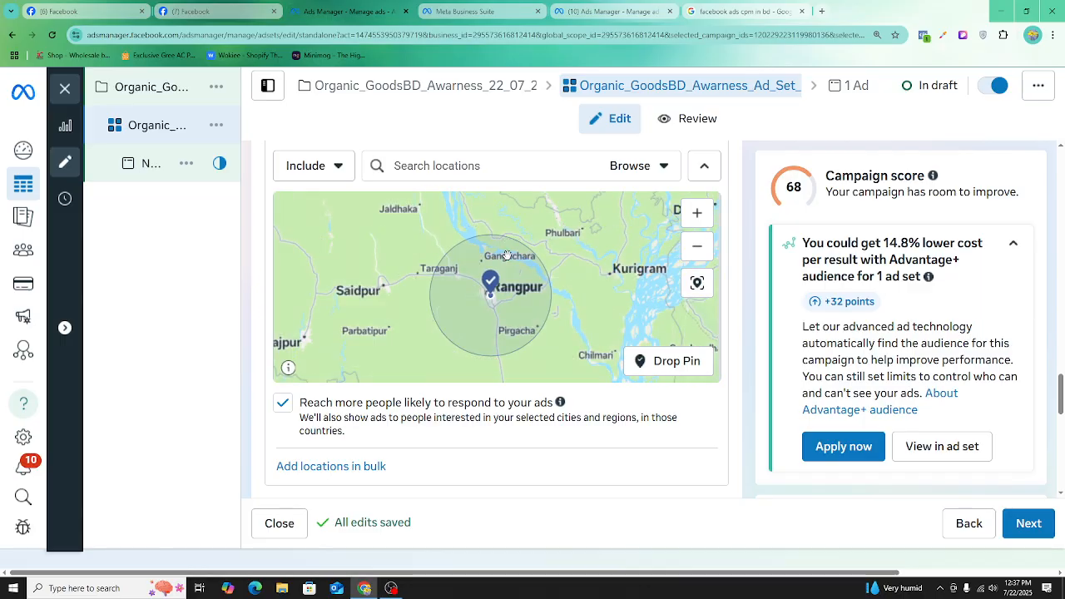
pyautogui.scroll(4, 578, 219)
pyautogui.scroll(-4, 586, 222)
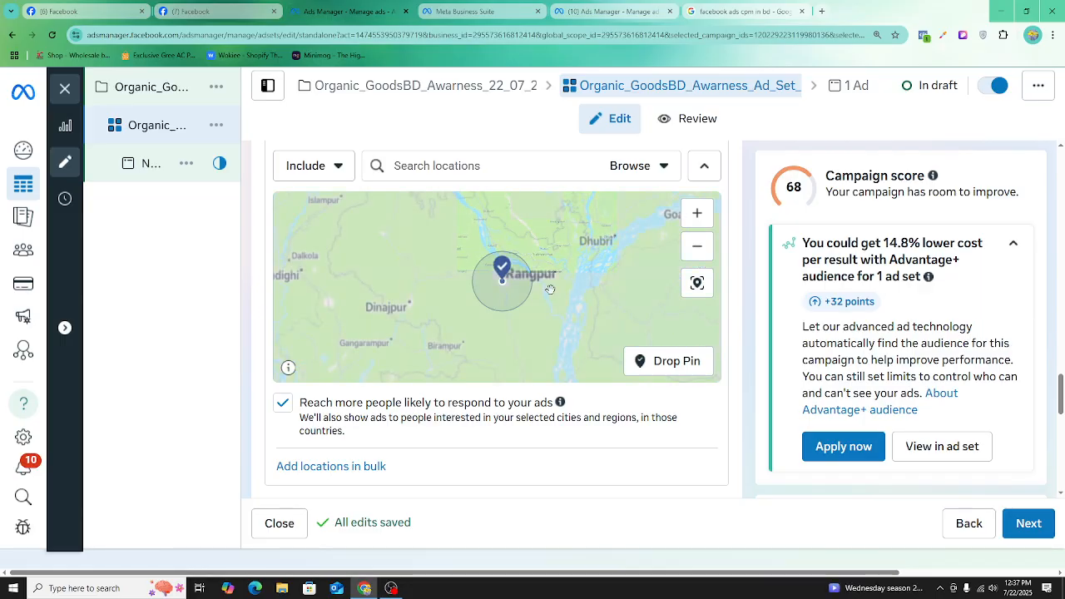
pyautogui.scroll(2, 773, 300)
# - Reduce the targeting radius of the city-type Rangpur City location to 17 km
pyautogui.click(532, 234)
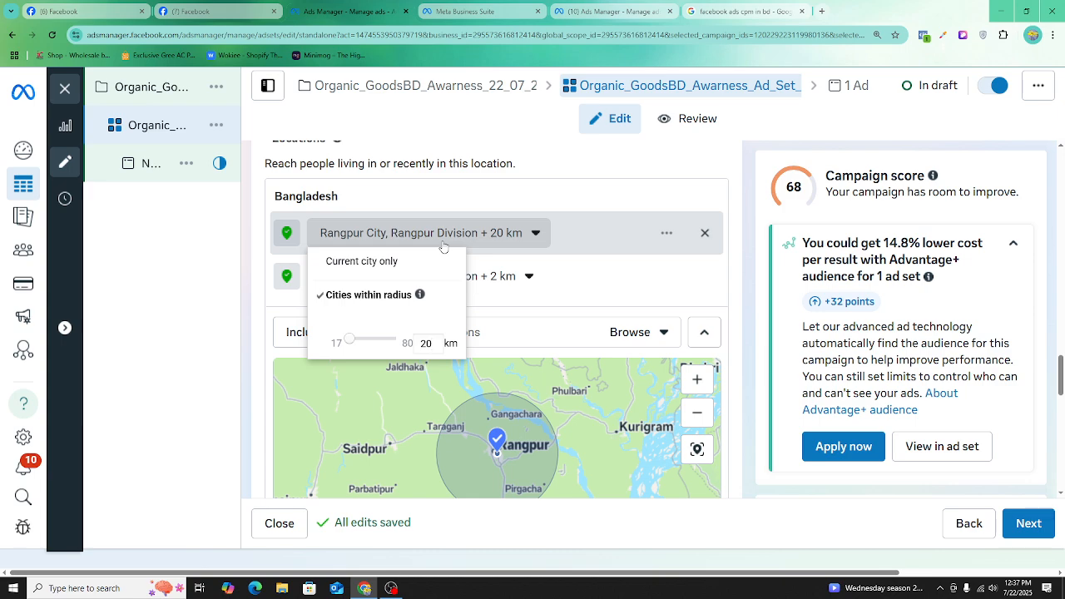
pyautogui.click(531, 238)
pyautogui.click(536, 243)
pyautogui.moveTo(346, 341); pyautogui.dragTo(336, 343)
pyautogui.click(324, 355)
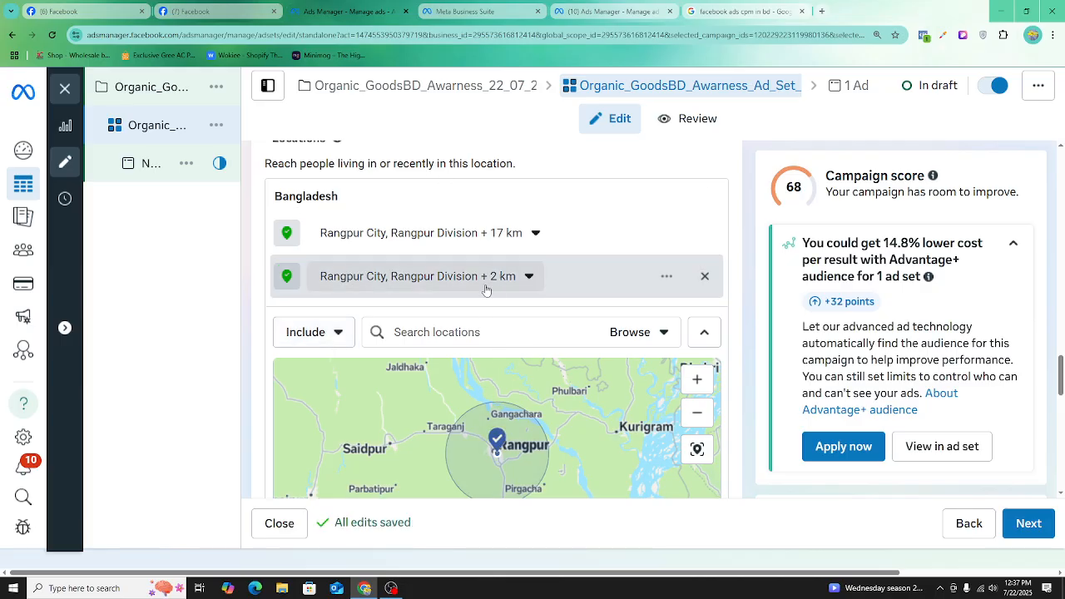
# - Set the targeting radius of the place-type Rangpur City location to 1 km
pyautogui.click(528, 276)
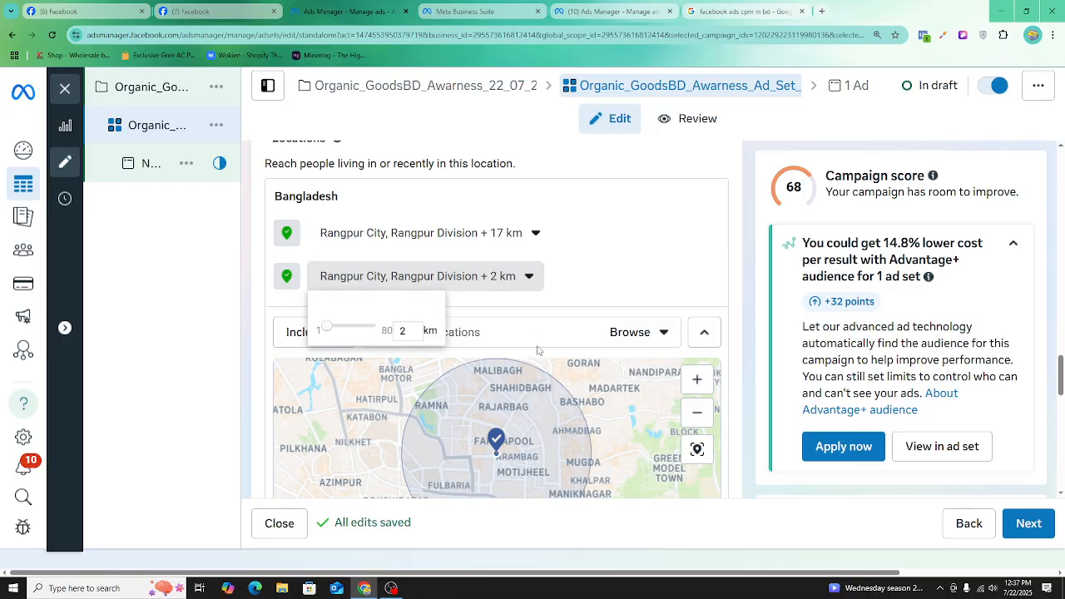
pyautogui.click(527, 276)
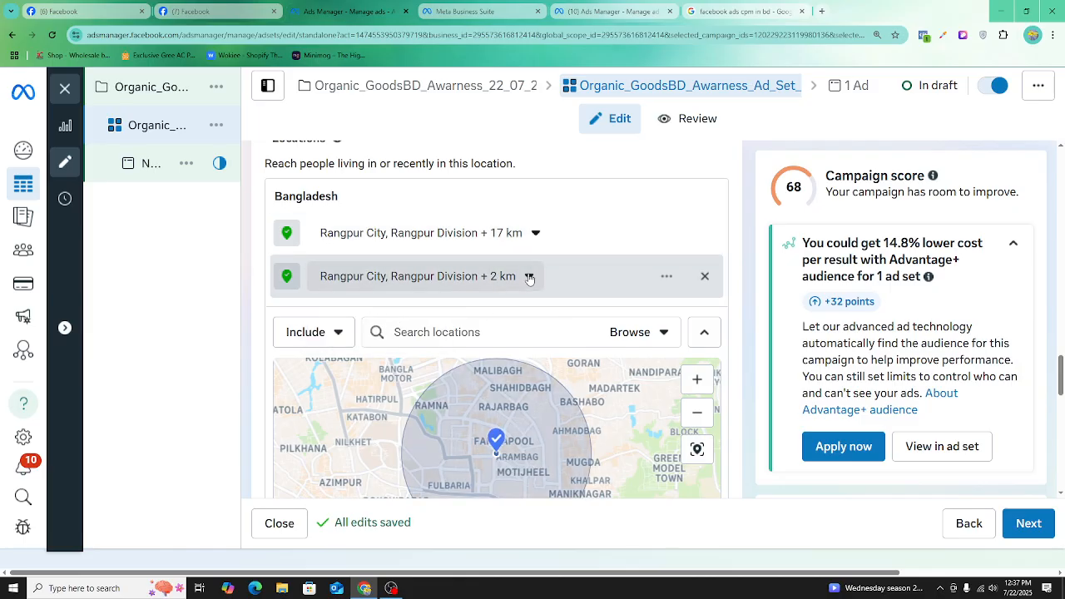
pyautogui.click(529, 279)
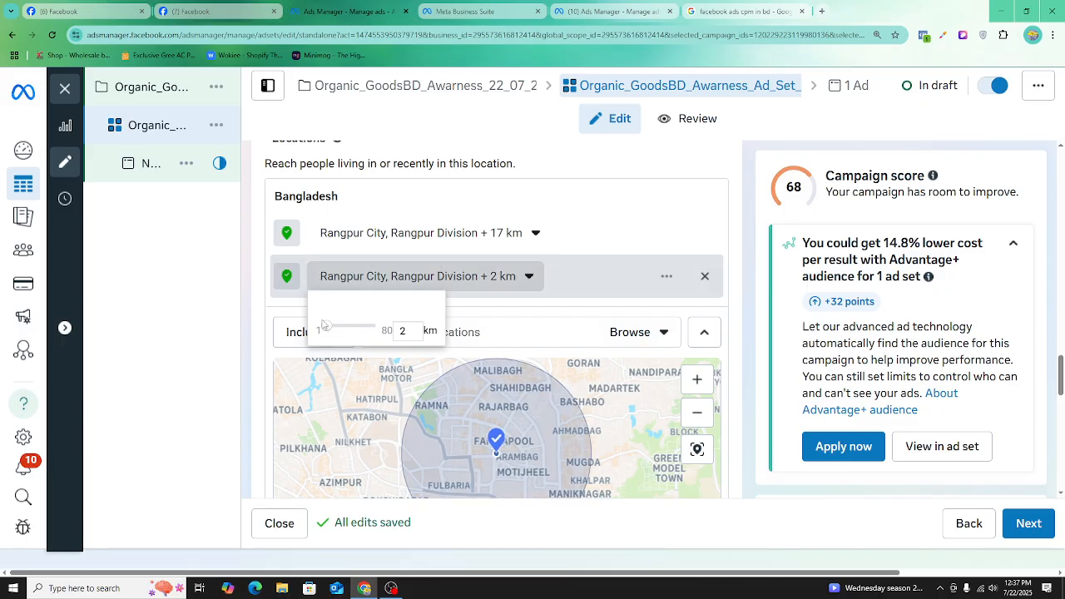
pyautogui.moveTo(325, 330); pyautogui.dragTo(315, 331)
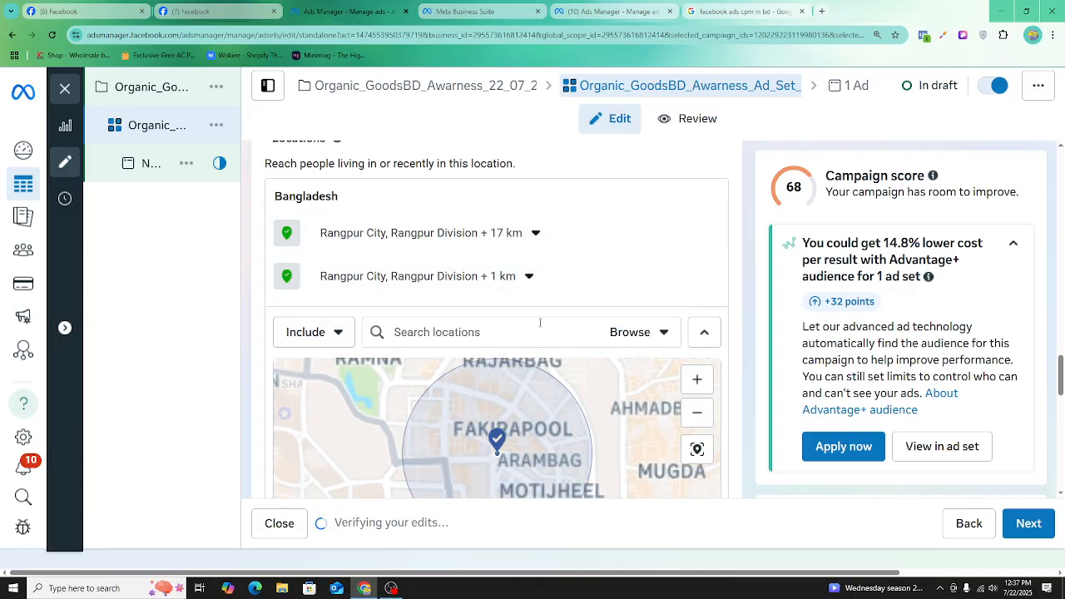
# - Examine on the map where the 1 km and 17 km Rangpur City targets lie between Dhaka and Rangpur
pyautogui.scroll(-1, 561, 322)
pyautogui.scroll(-2, 517, 393)
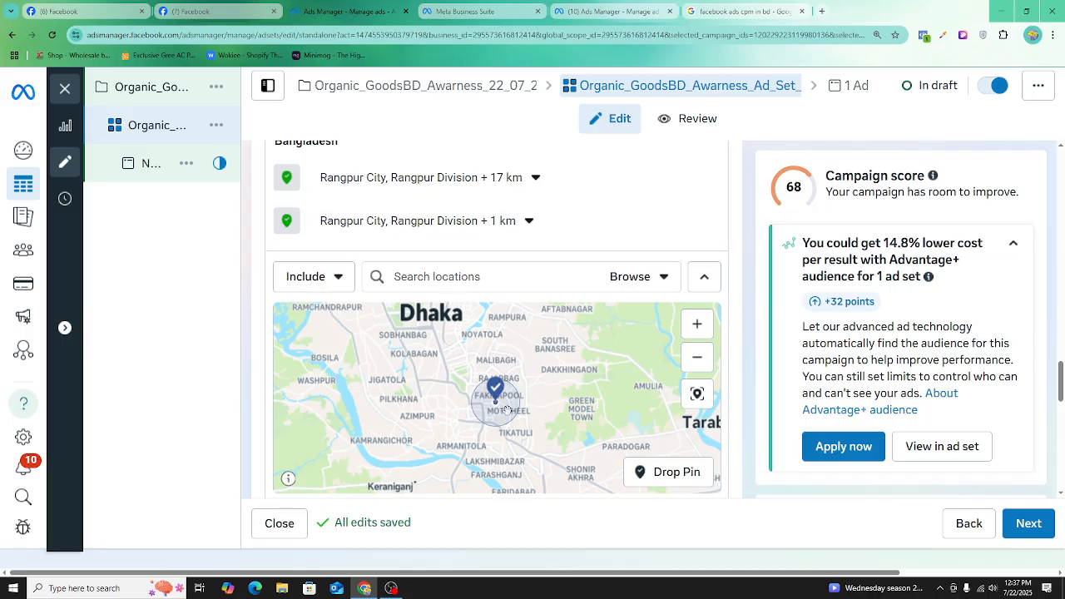
pyautogui.scroll(-5, 480, 402)
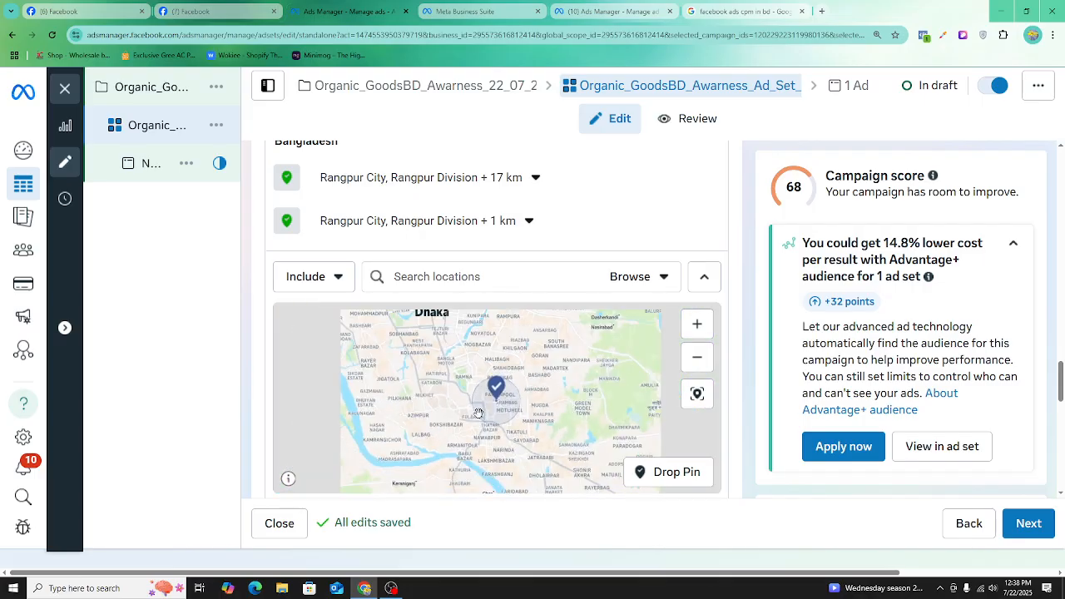
pyautogui.scroll(-2, 482, 407)
pyautogui.scroll(-1, 478, 335)
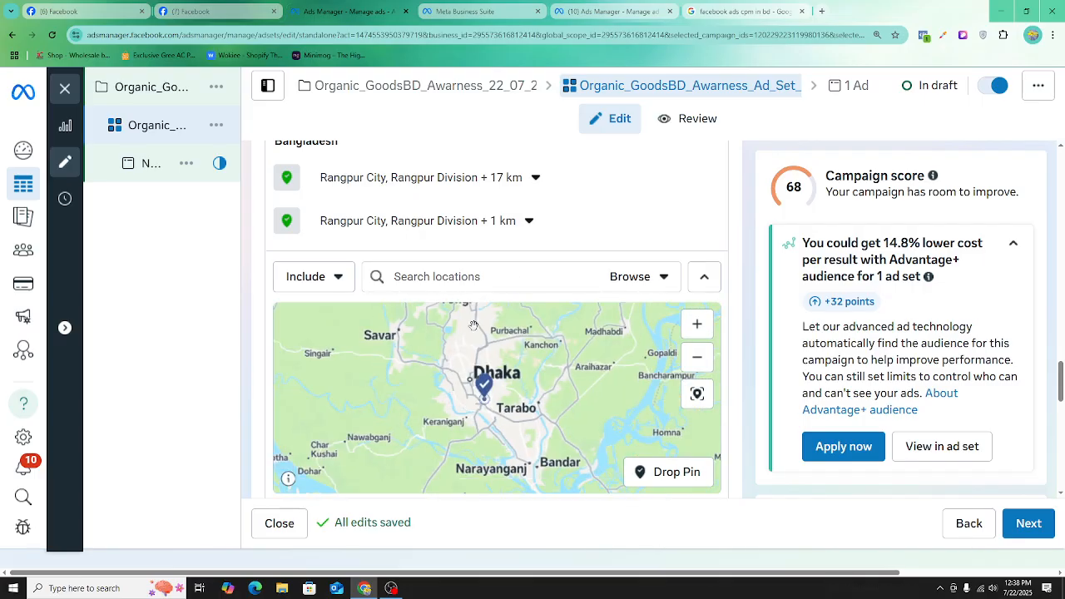
pyautogui.scroll(2, 479, 349)
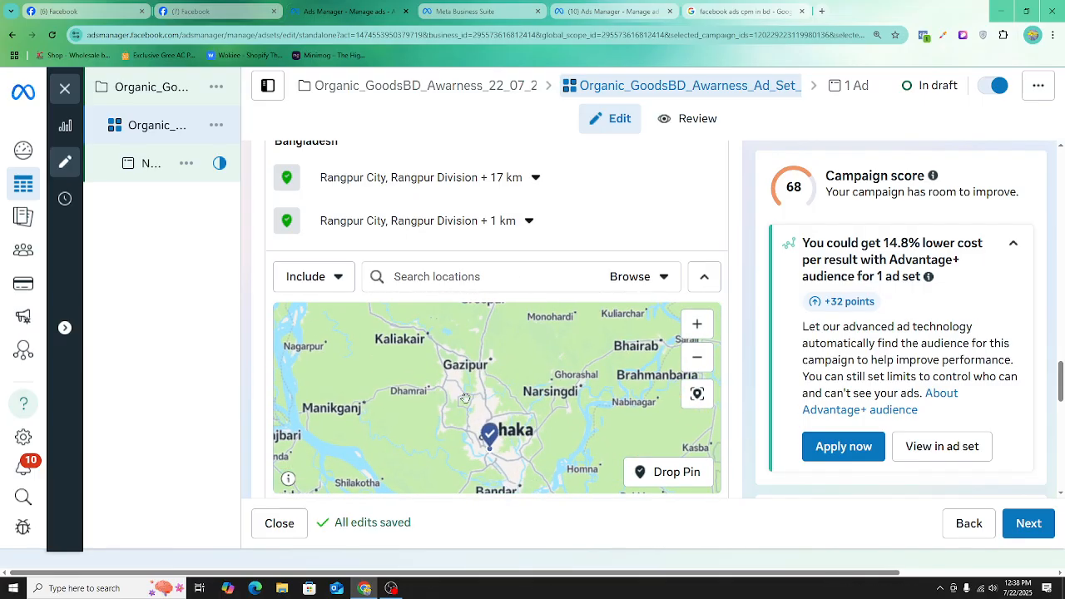
pyautogui.moveTo(476, 393); pyautogui.dragTo(520, 434)
pyautogui.scroll(-2, 503, 395)
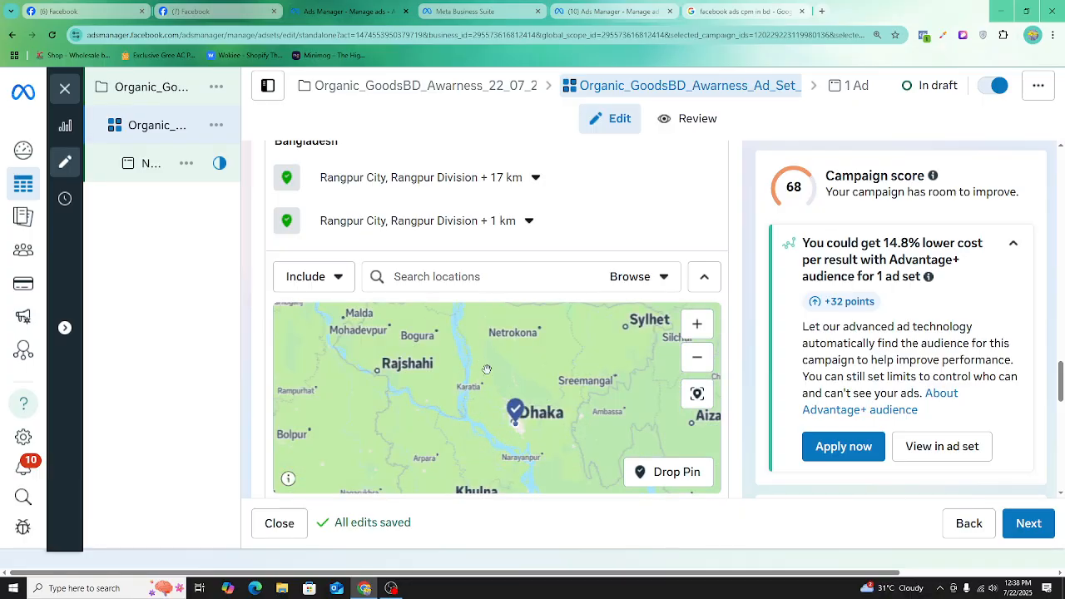
pyautogui.moveTo(487, 366); pyautogui.dragTo(572, 425)
pyautogui.scroll(-1, 521, 384)
pyautogui.scroll(1, 515, 366)
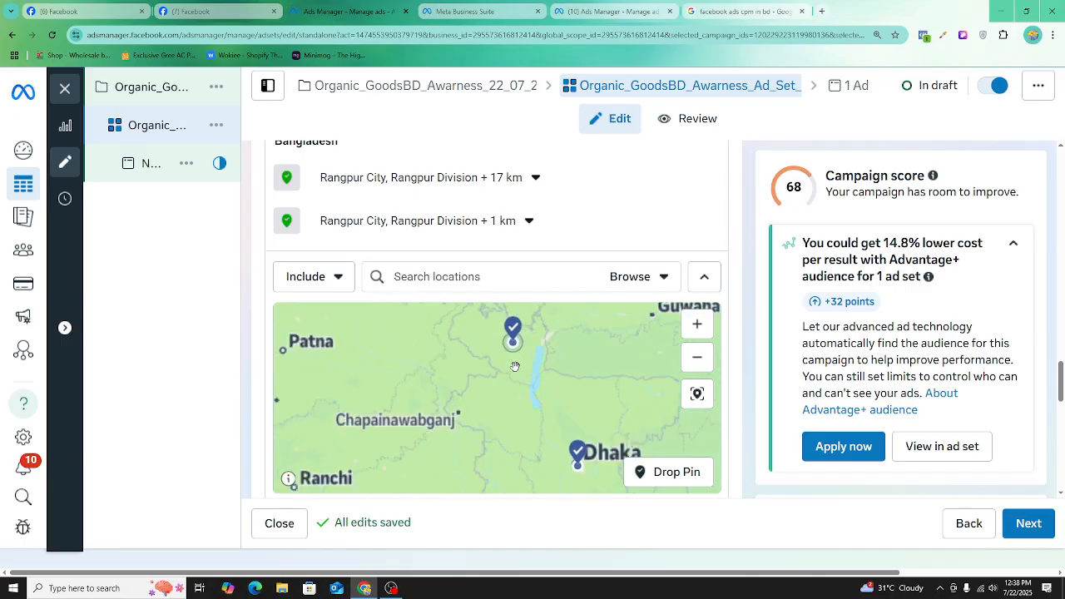
pyautogui.moveTo(537, 366); pyautogui.dragTo(507, 388)
pyautogui.scroll(2, 516, 241)
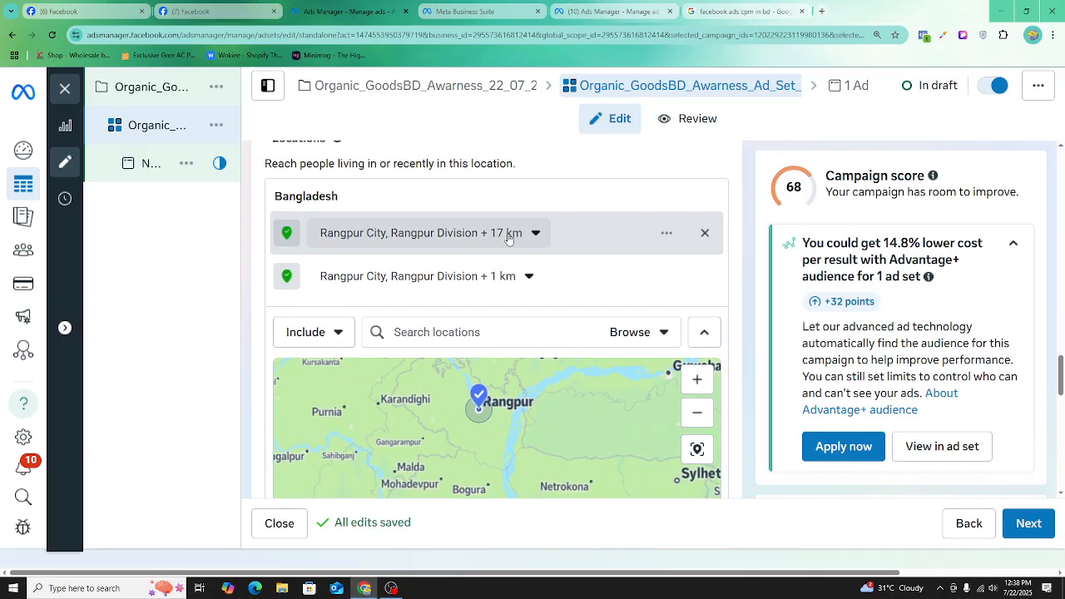
# - Remove the 17 km Rangpur City target from the included locations and check the remaining target on the map
pyautogui.scroll(-2, 474, 309)
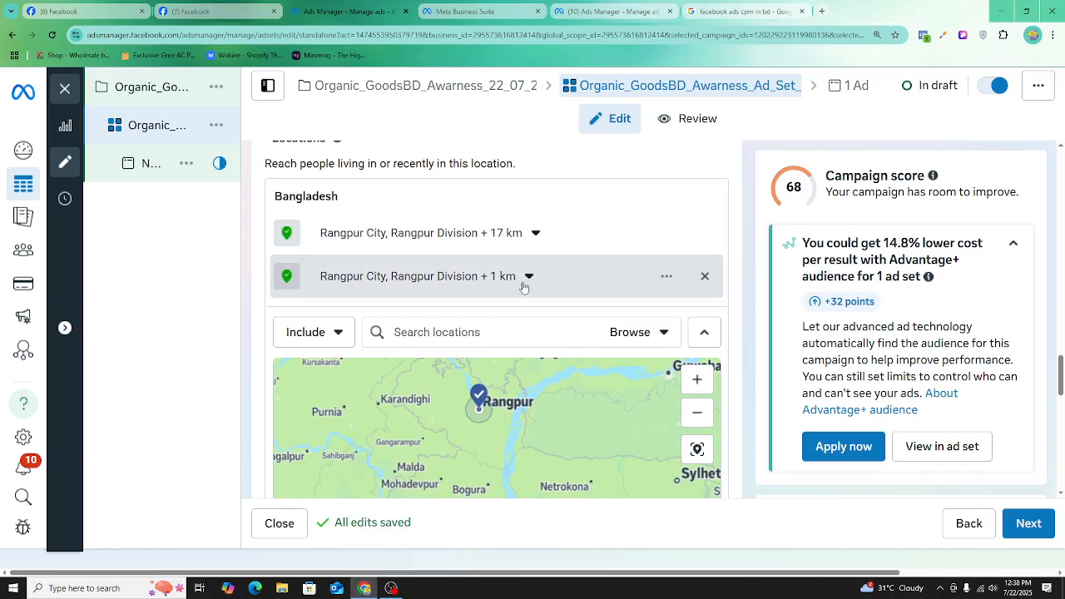
pyautogui.scroll(1, 549, 258)
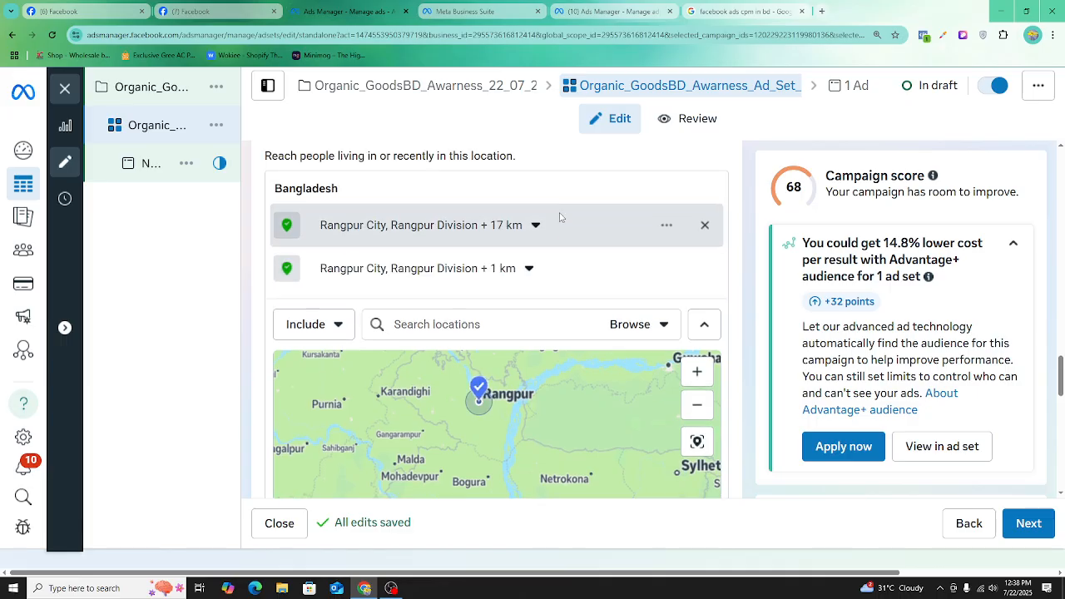
pyautogui.click(704, 233)
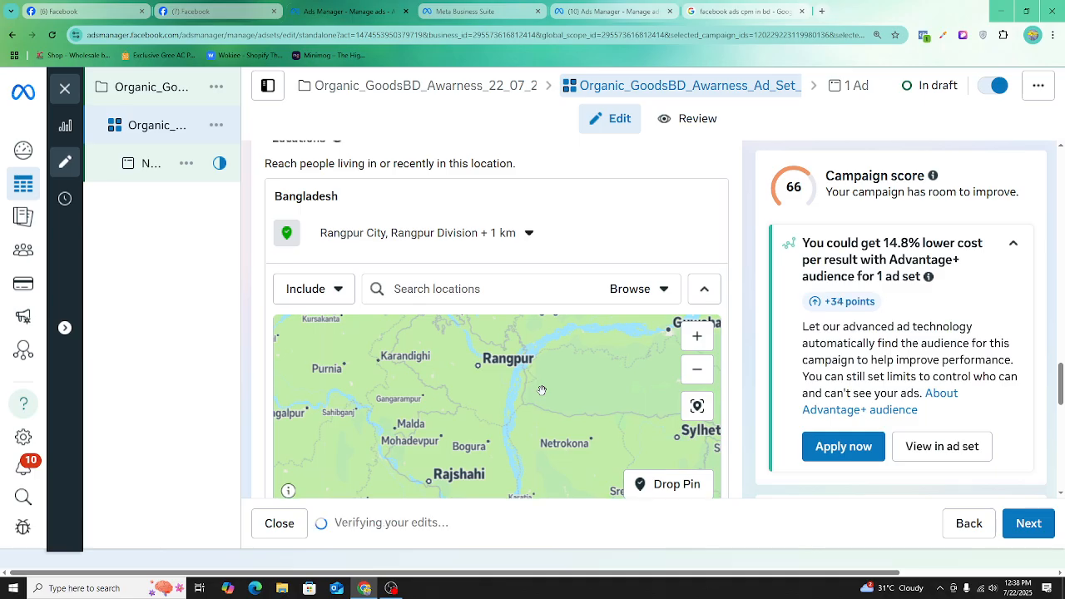
pyautogui.scroll(-2, 521, 392)
pyautogui.scroll(-3, 525, 413)
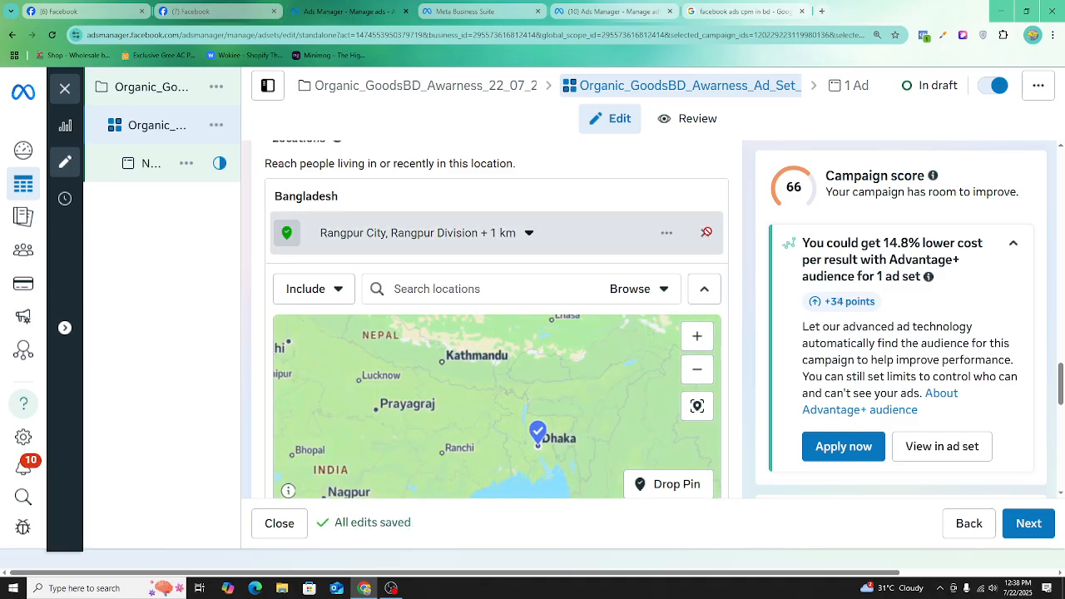
# - Search the locations for "ranpur city" and clear the search text
pyautogui.click(527, 239)
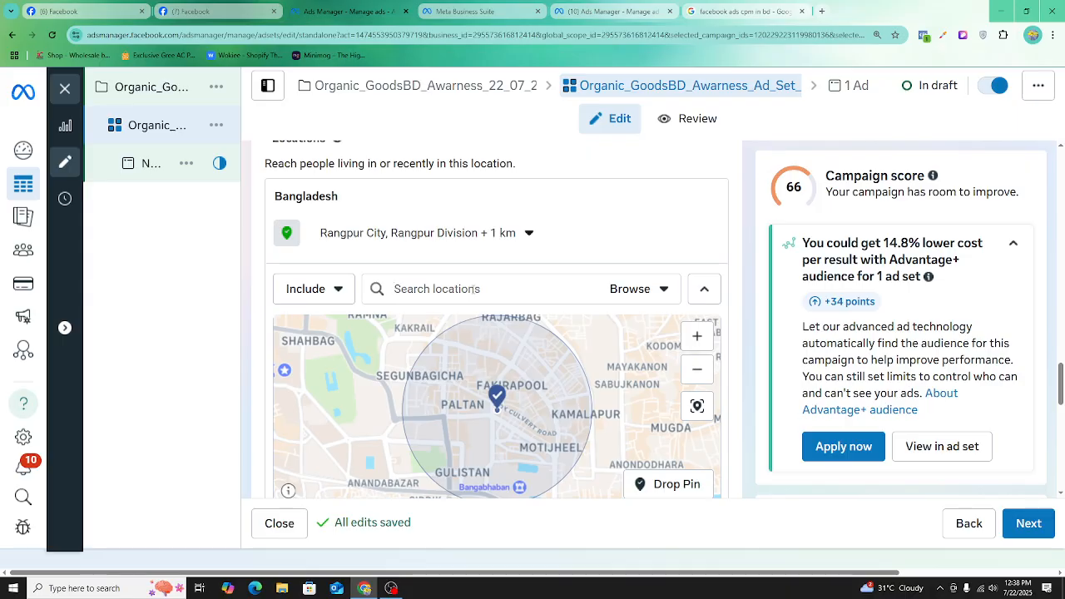
pyautogui.write('ranpur city')
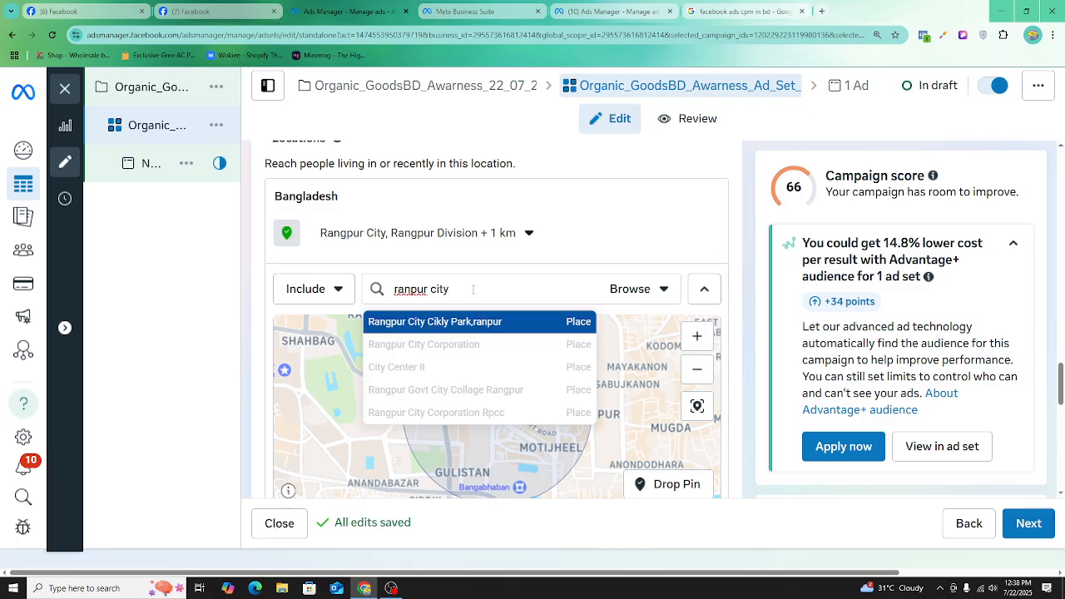
pyautogui.press('BackSpace')
pyautogui.press('BackSpace')
pyautogui.press('BackSpace')
pyautogui.press('BackSpace')
pyautogui.press('BackSpace')
pyautogui.press('BackSpace')
pyautogui.press('BackSpace')
pyautogui.press('BackSpace')
pyautogui.press('BackSpace')
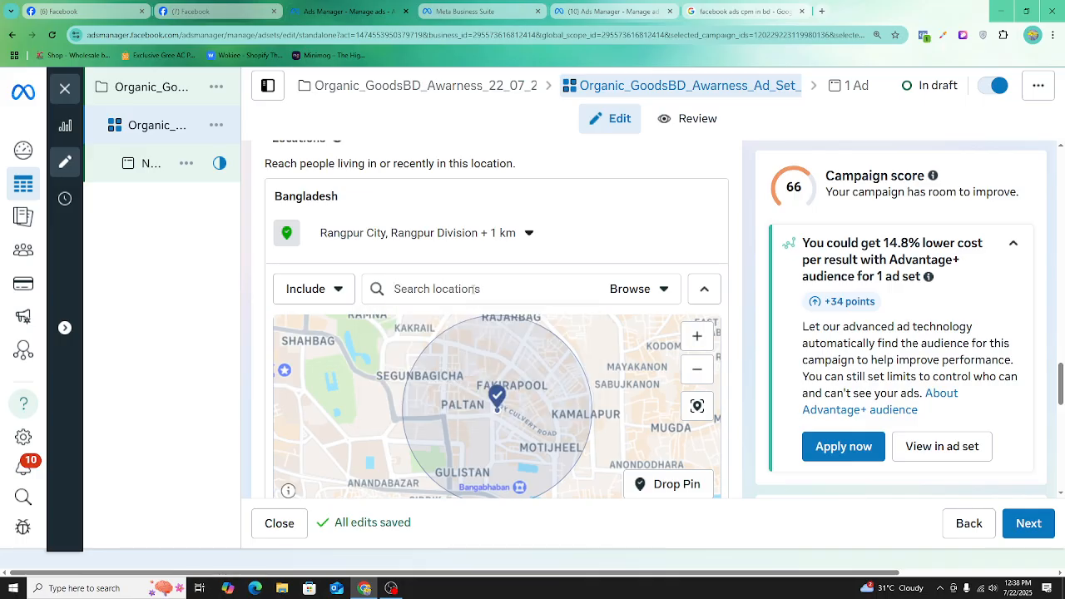
# - Search the locations for "parker mor" and "parker", clearing the search text after checking the suggestions
pyautogui.write('p')
pyautogui.write('r')
pyautogui.write(' mor')
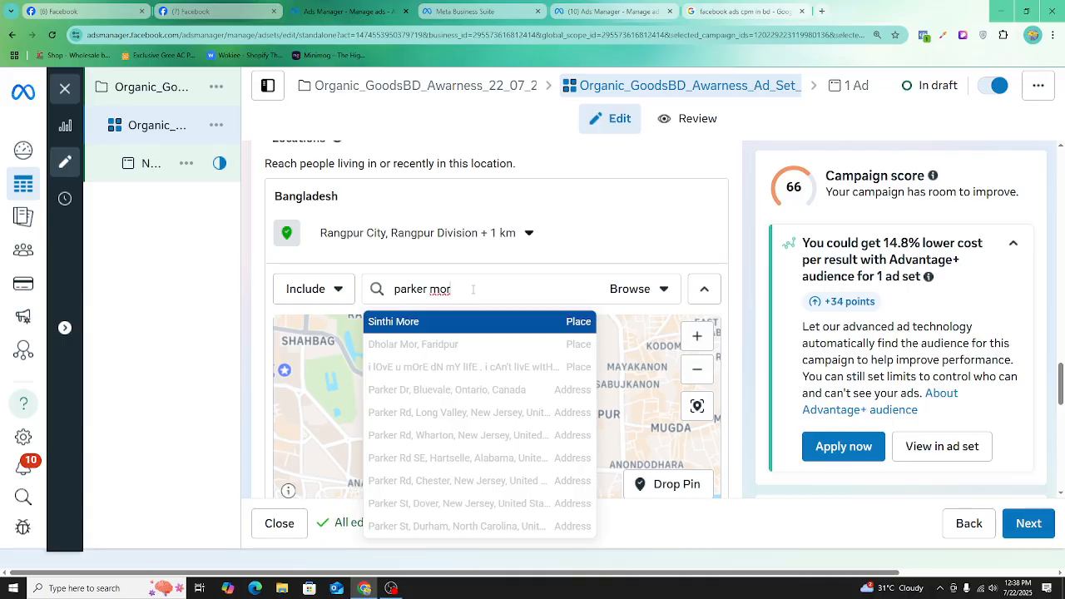
pyautogui.press('BackSpace')
pyautogui.press('BackSpace')
pyautogui.press('BackSpace')
pyautogui.press('BackSpace')
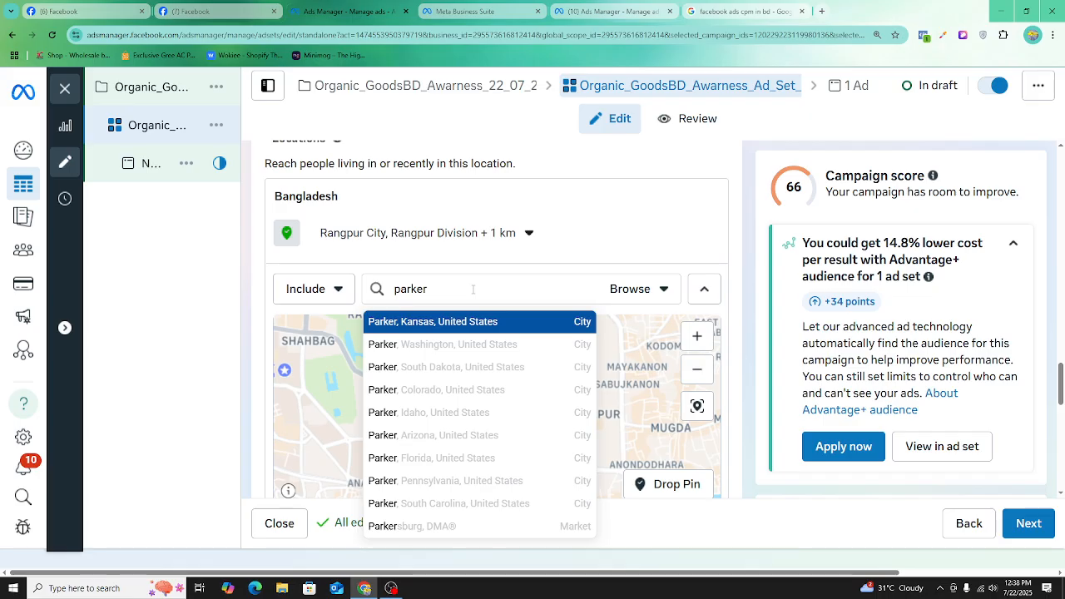
pyautogui.press('BackSpace')
pyautogui.press('BackSpace')
pyautogui.press('BackSpace')
pyautogui.press('BackSpace')
pyautogui.press('BackSpace')
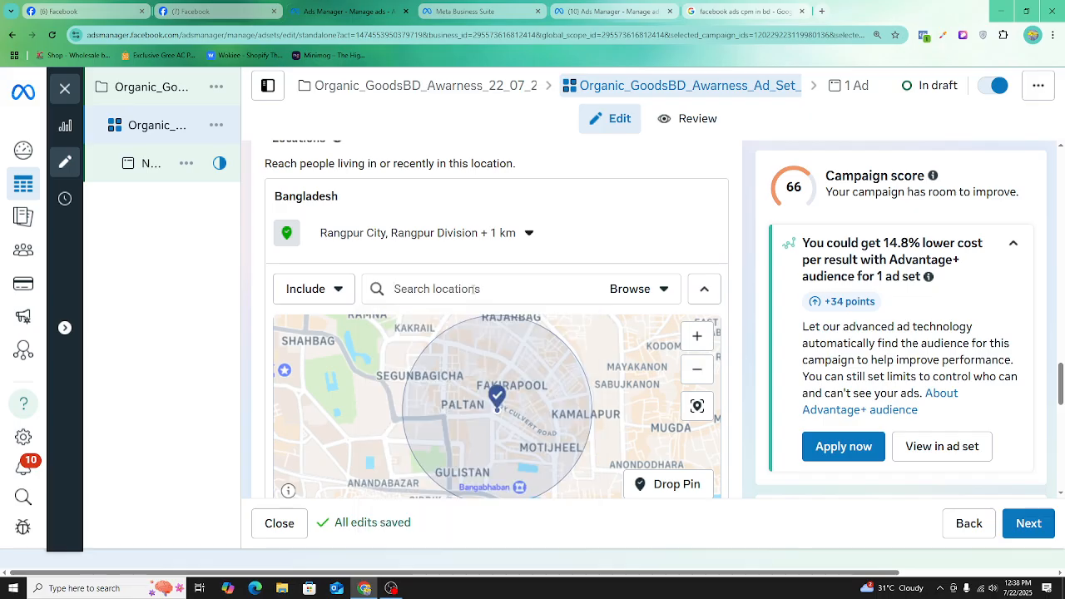
# - Search the locations for "modern" and "modern rangpur", then empty the search text
pyautogui.write('park')
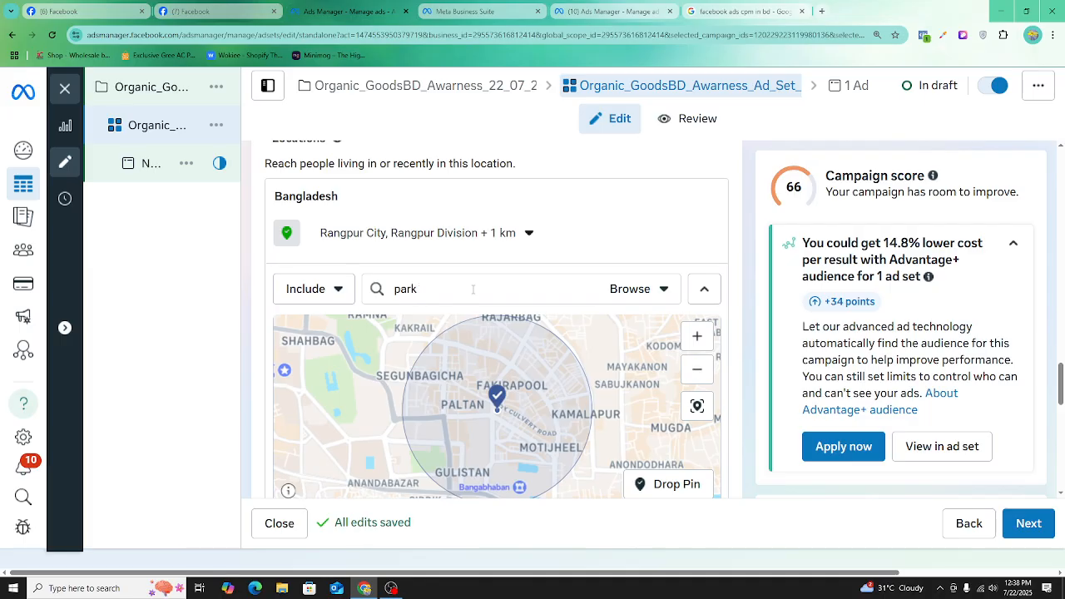
pyautogui.press('BackSpace')
pyautogui.press('BackSpace')
pyautogui.press('BackSpace')
pyautogui.write('modern')
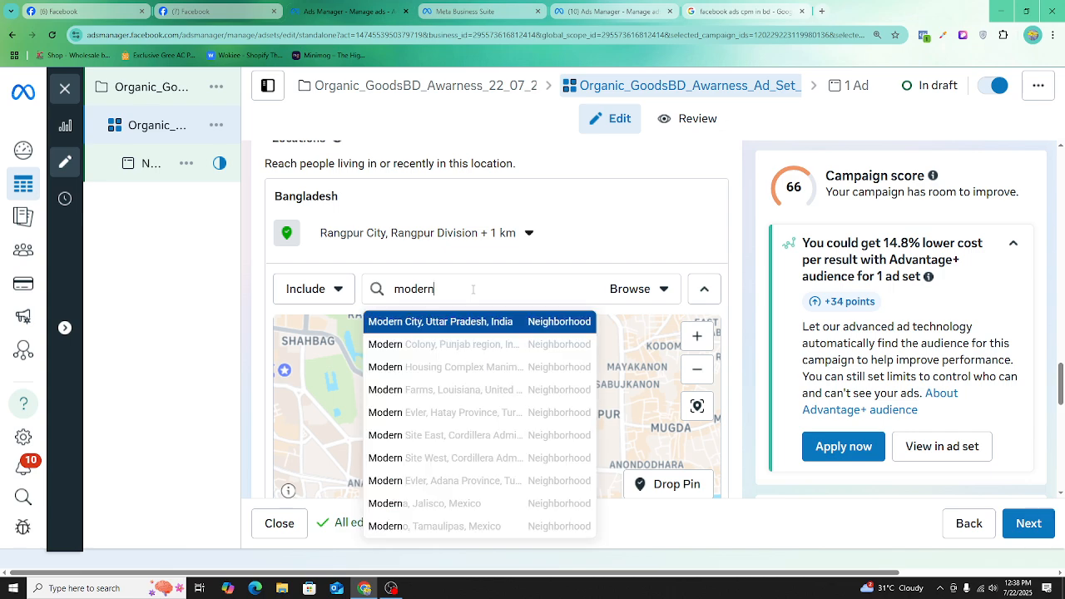
pyautogui.press('BackSpace')
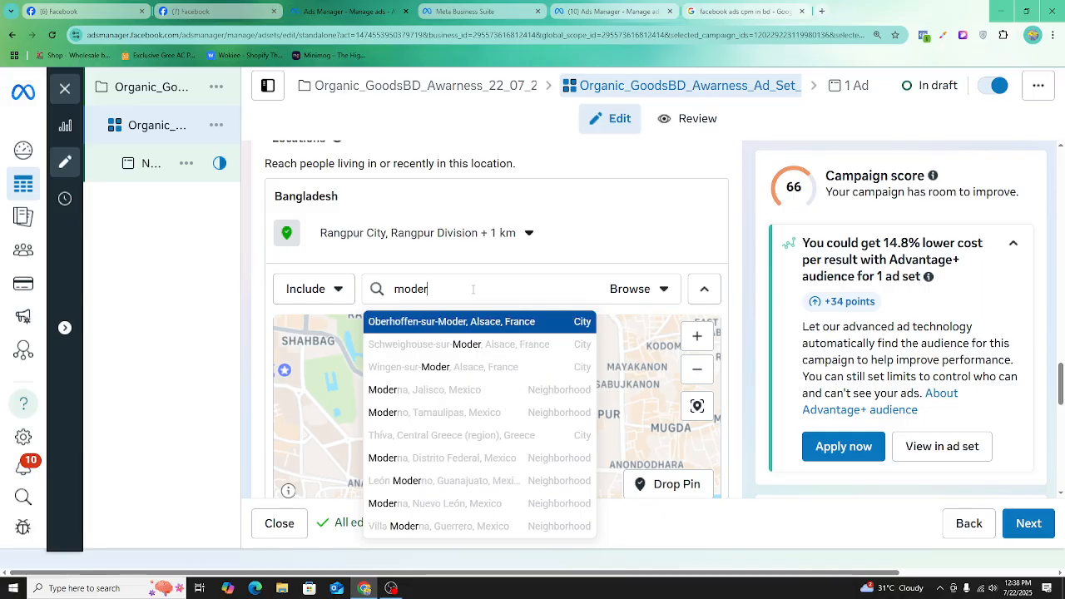
pyautogui.write('n rangpur')
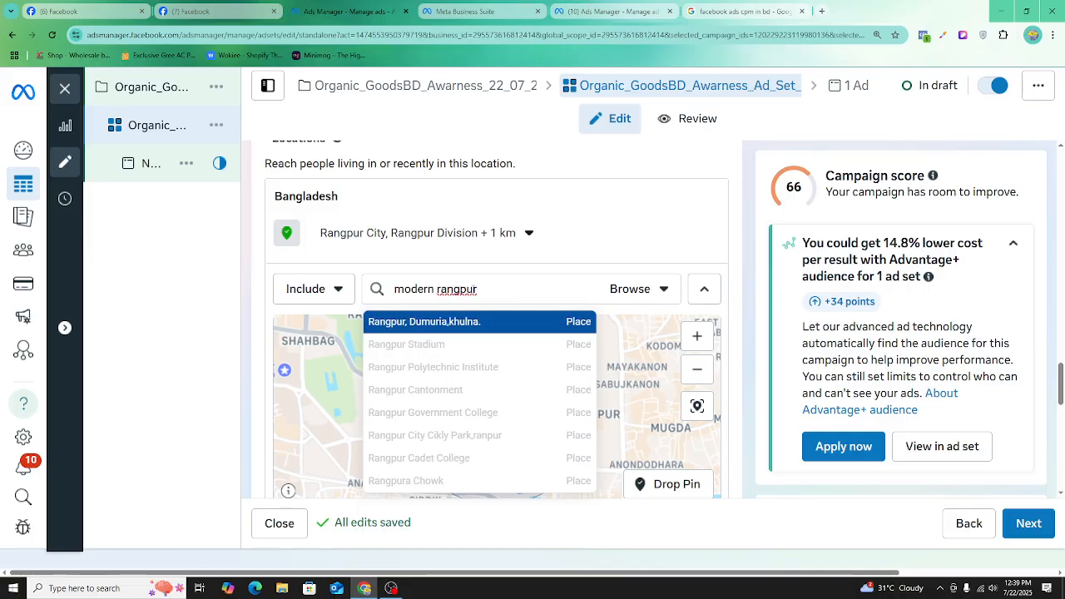
pyautogui.press('BackSpace')
pyautogui.press('BackSpace')
pyautogui.press('BackSpace')
pyautogui.press('BackSpace')
pyautogui.press('BackSpace')
pyautogui.press('BackSpace')
pyautogui.press('BackSpace')
pyautogui.press('BackSpace')
pyautogui.press('BackSpace')
pyautogui.press('BackSpace')
pyautogui.press('BackSpace')
pyautogui.press('BackSpace')
pyautogui.press('BackSpace')
pyautogui.press('BackSpace')
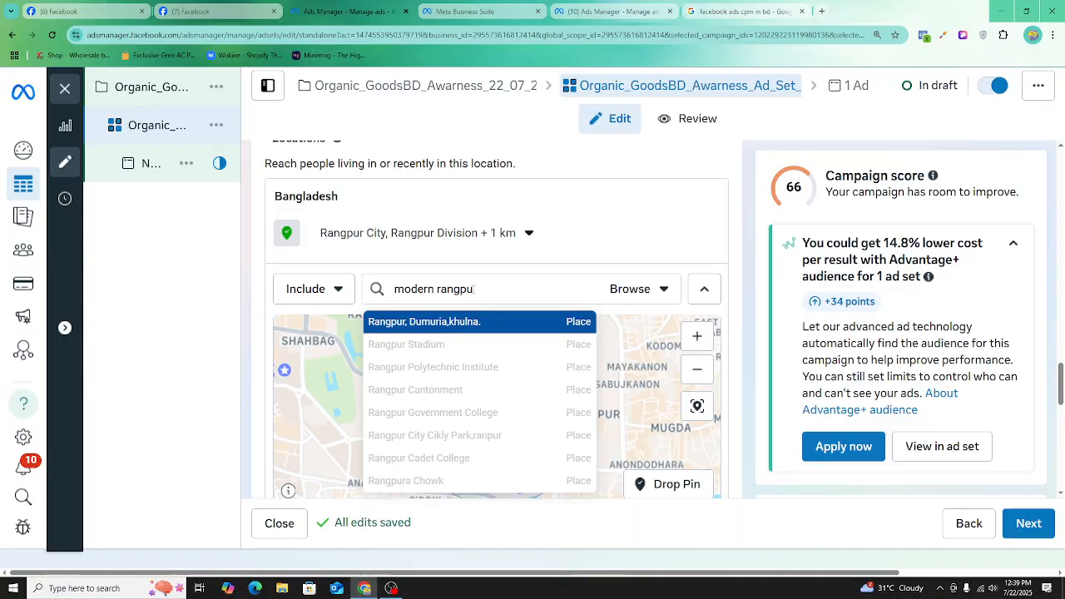
# - Search the locations for "rangpur modern" and clear the search text
pyautogui.write('ran')
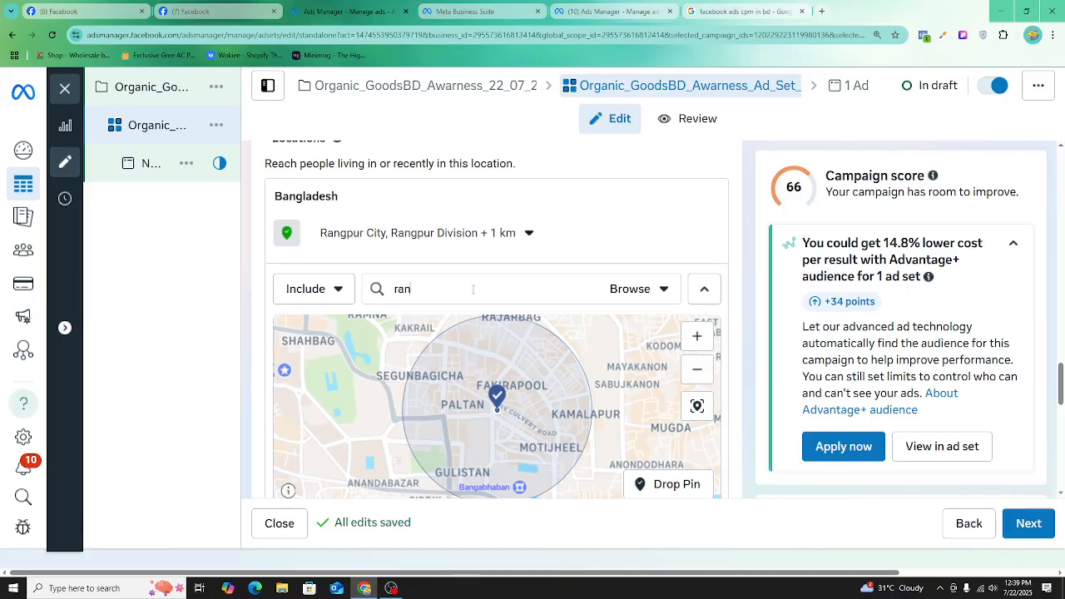
pyautogui.write('gpur modern')
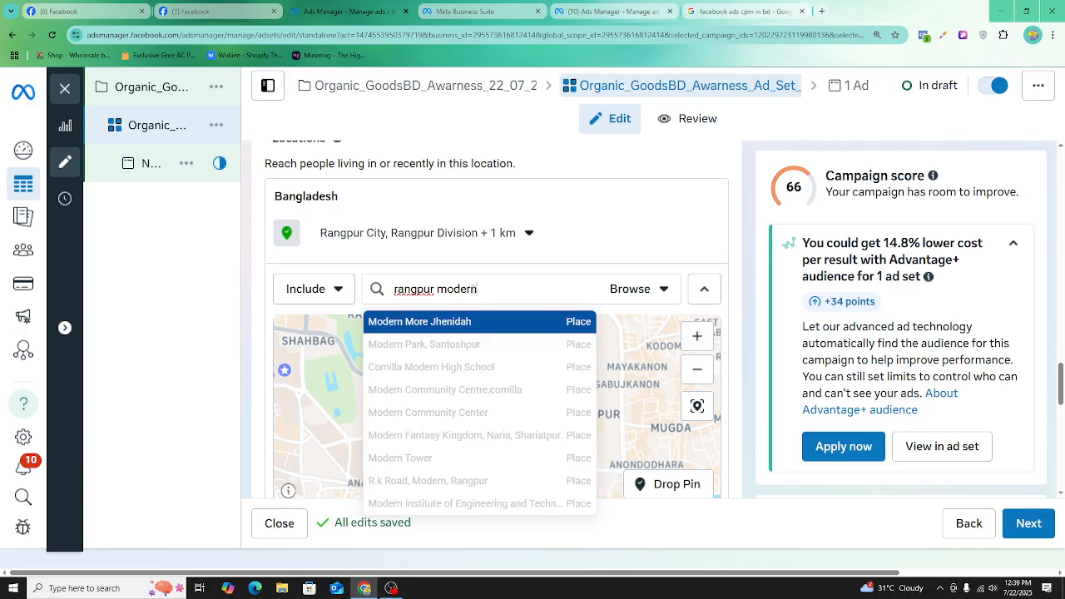
pyautogui.press('BackSpace')
pyautogui.press('BackSpace')
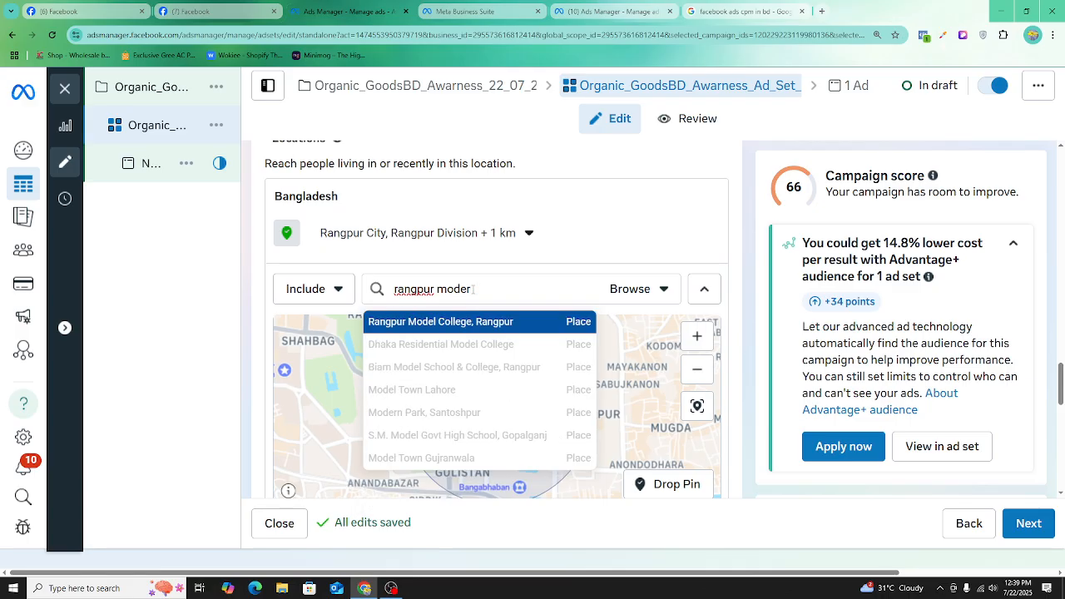
pyautogui.hotkey('ctrl', 'BackSpace')
pyautogui.hotkey('ctrl', 'BackSpace')
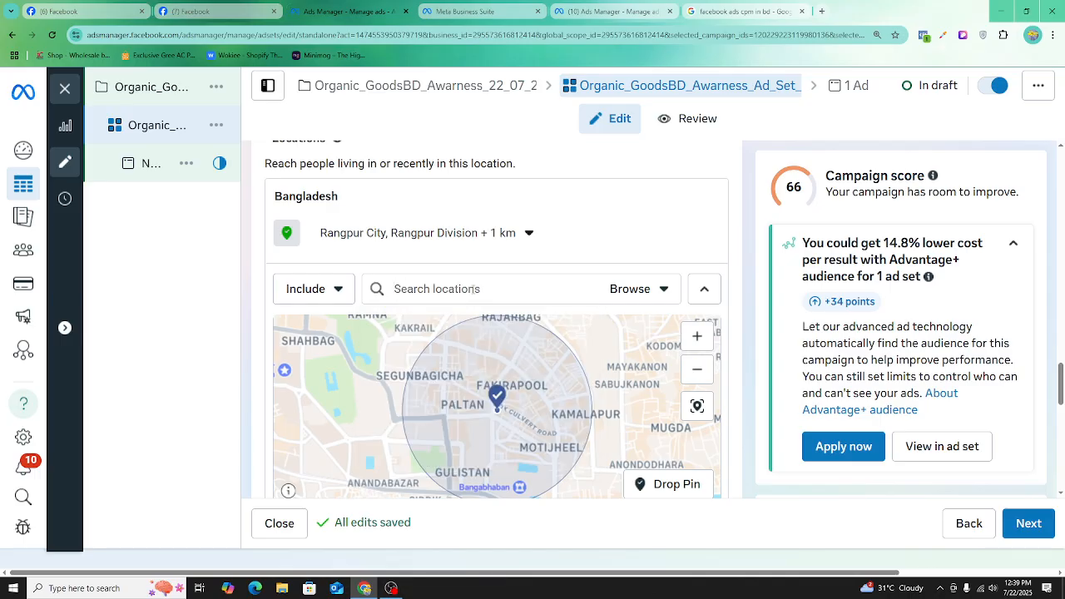
# - Search for "modern mor rangpur" and include the place R.k Road, Modern, Rangpur as a target location
pyautogui.write('modern mor r')
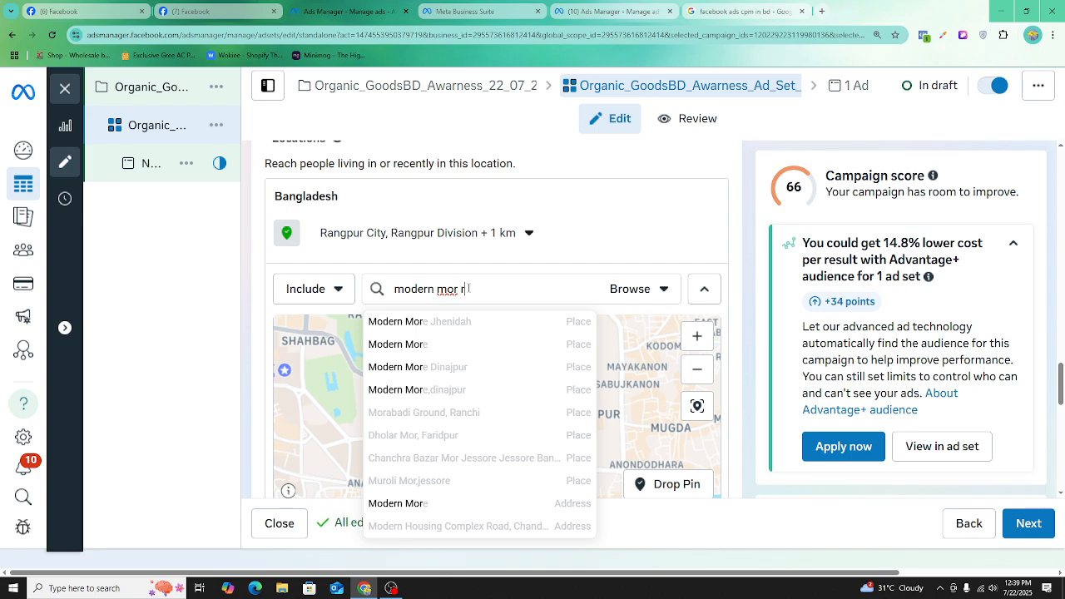
pyautogui.write('angpur')
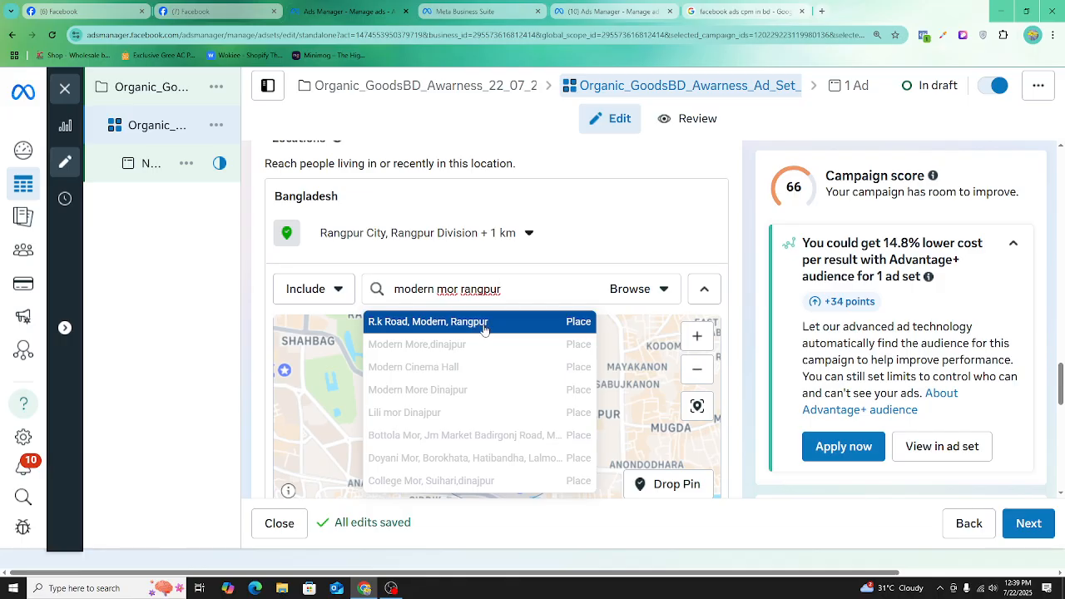
pyautogui.click(484, 329)
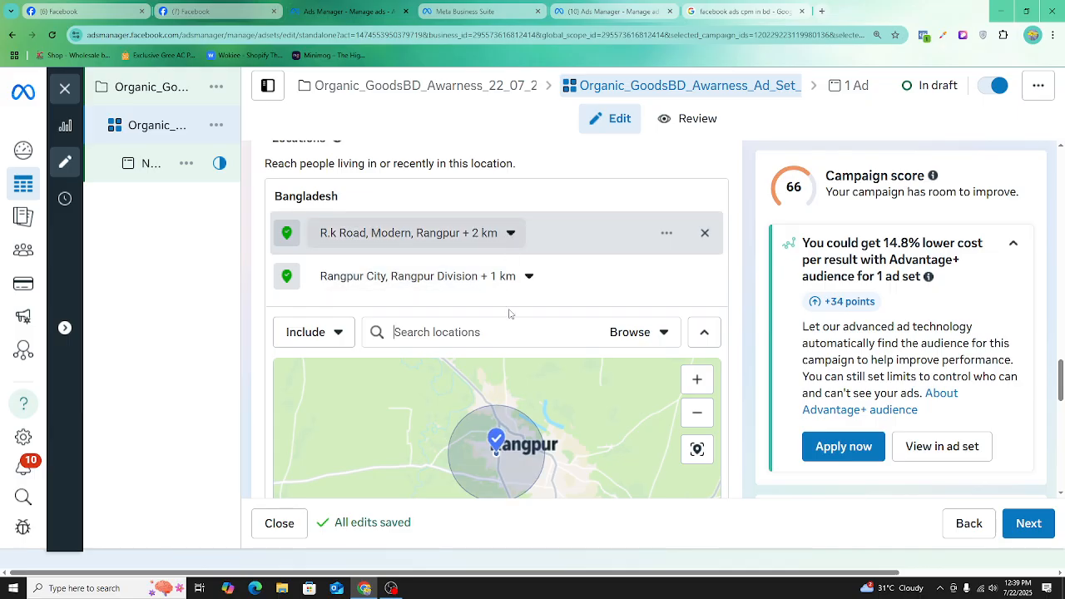
# - Locate the Rangpur City, Rangpur Division target near Dhaka on the map and delete it from the included locations
pyautogui.scroll(-2, 603, 421)
pyautogui.scroll(-1, 604, 422)
pyautogui.scroll(-2, 654, 438)
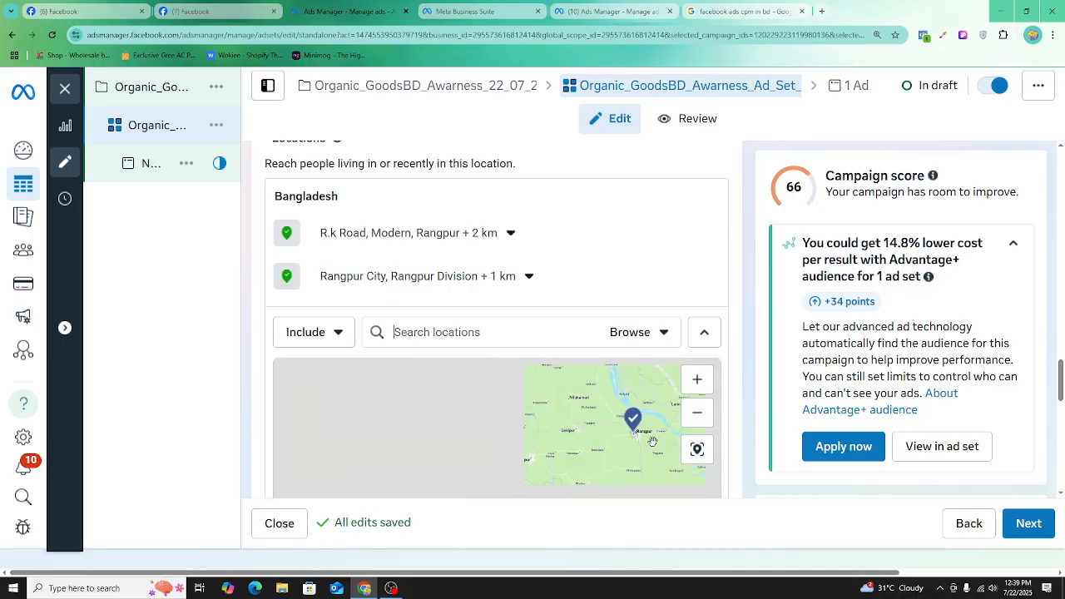
pyautogui.moveTo(650, 458); pyautogui.dragTo(491, 371)
pyautogui.scroll(-5, 569, 405)
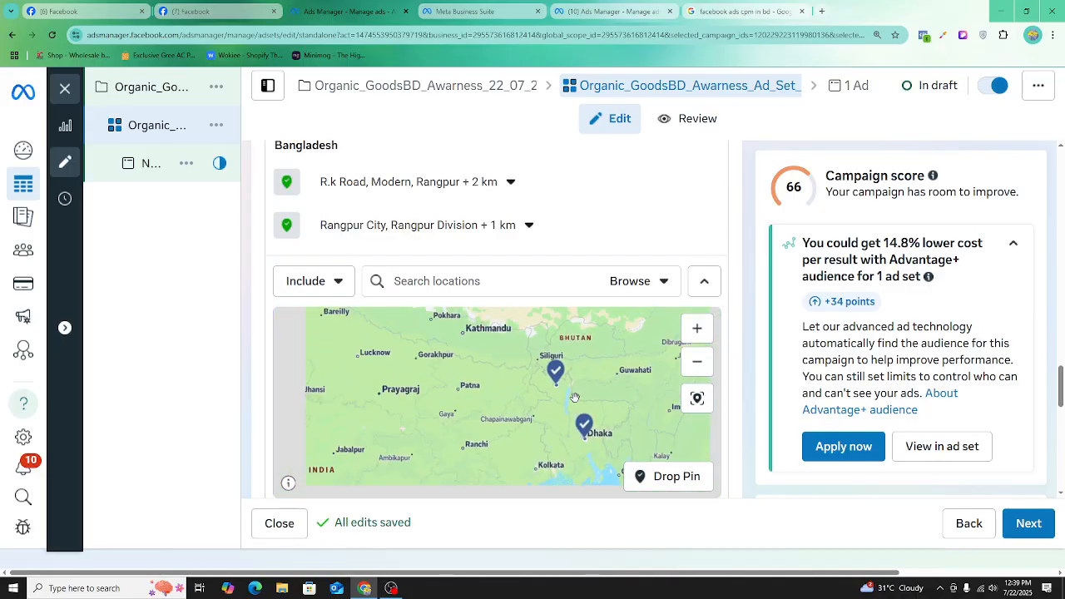
pyautogui.scroll(7, 586, 436)
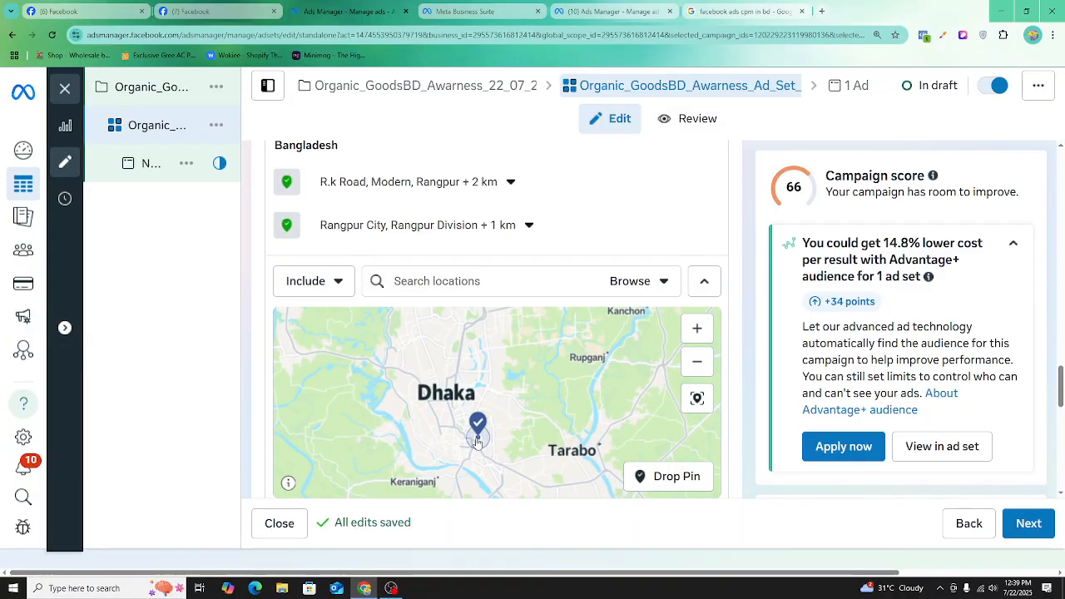
pyautogui.click(479, 434)
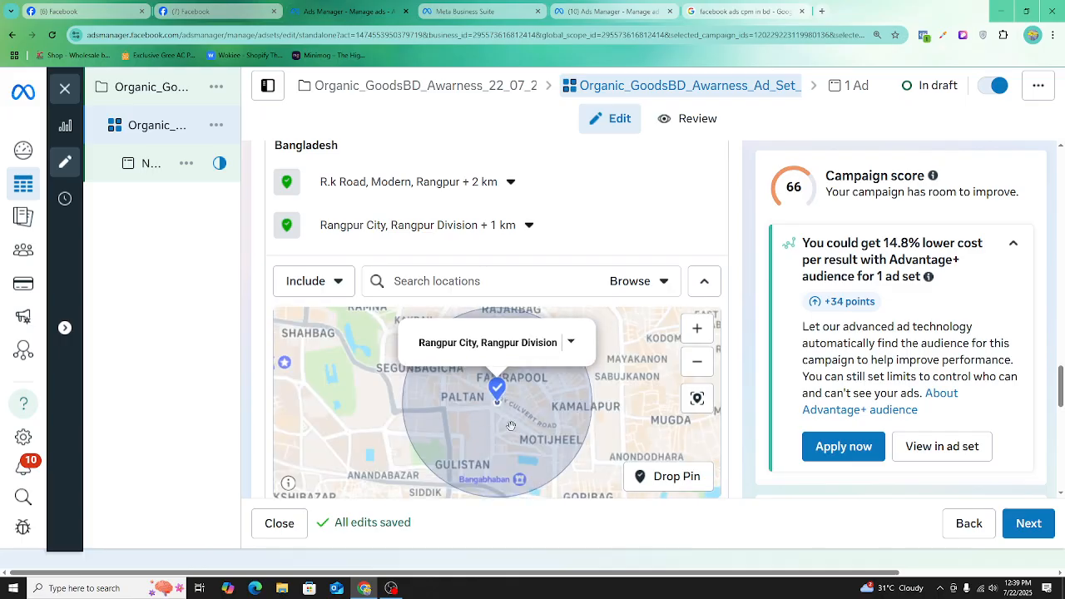
pyautogui.click(570, 341)
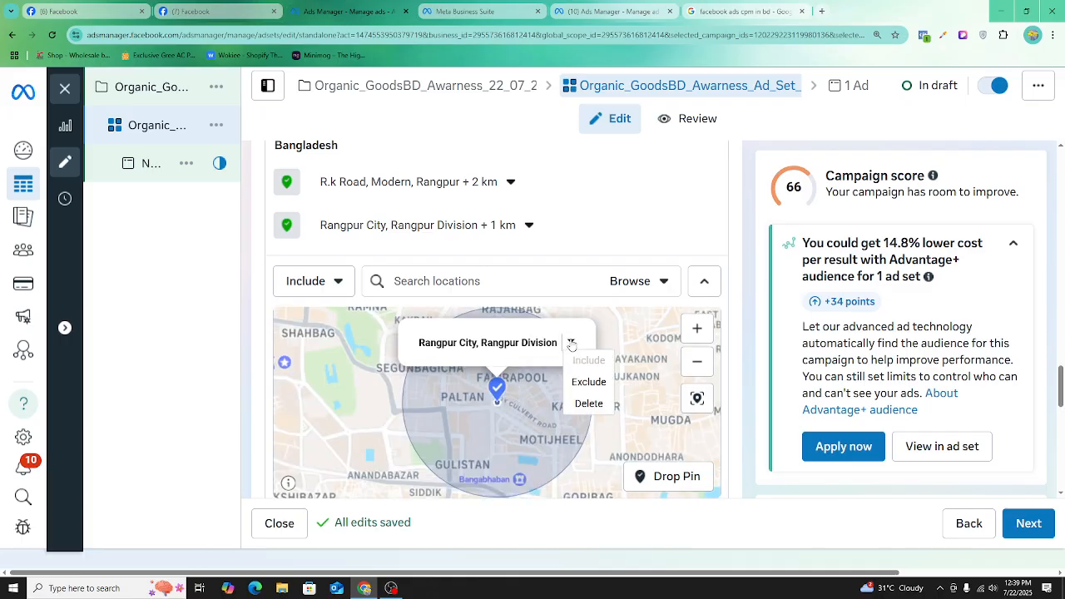
pyautogui.click(594, 402)
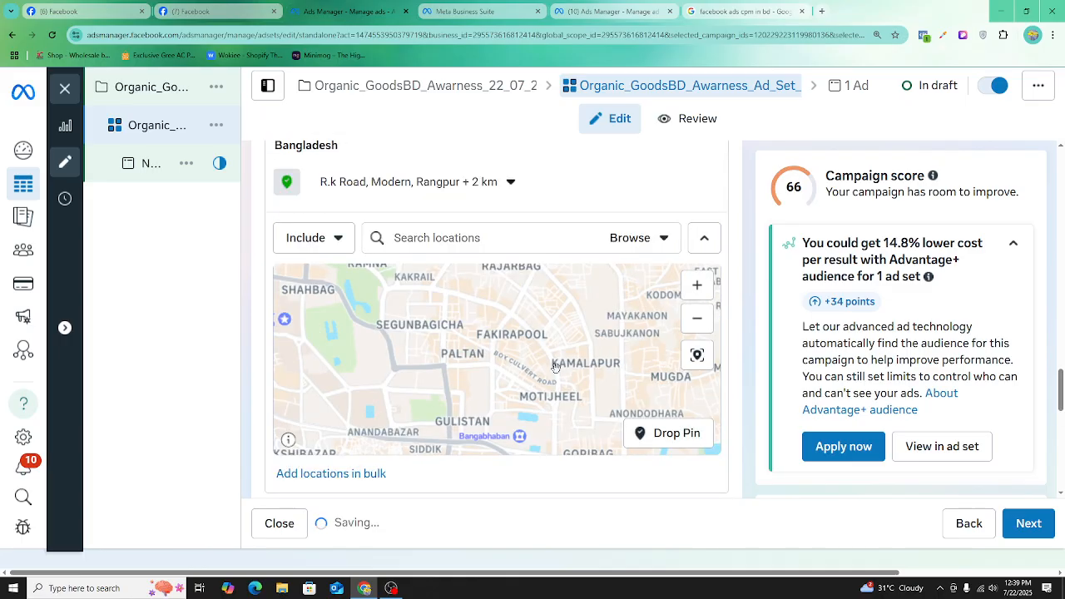
# - Examine the R.k Road, Modern, Rangpur target on the map and open its radius setting
pyautogui.scroll(3, 730, 323)
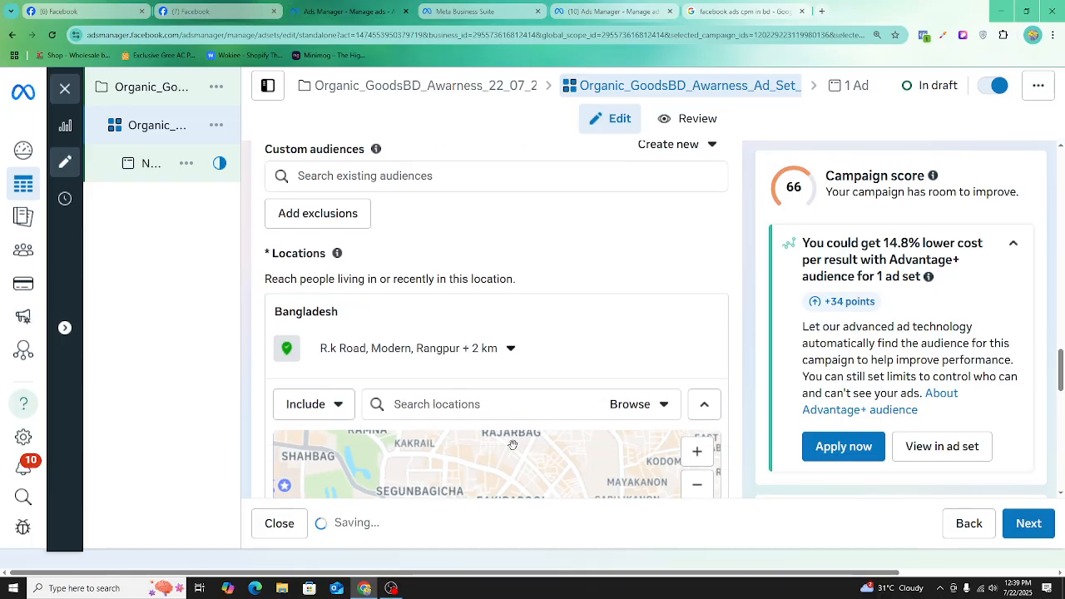
pyautogui.moveTo(732, 310); pyautogui.dragTo(731, 211)
pyautogui.click(747, 300)
pyautogui.scroll(-1, 642, 344)
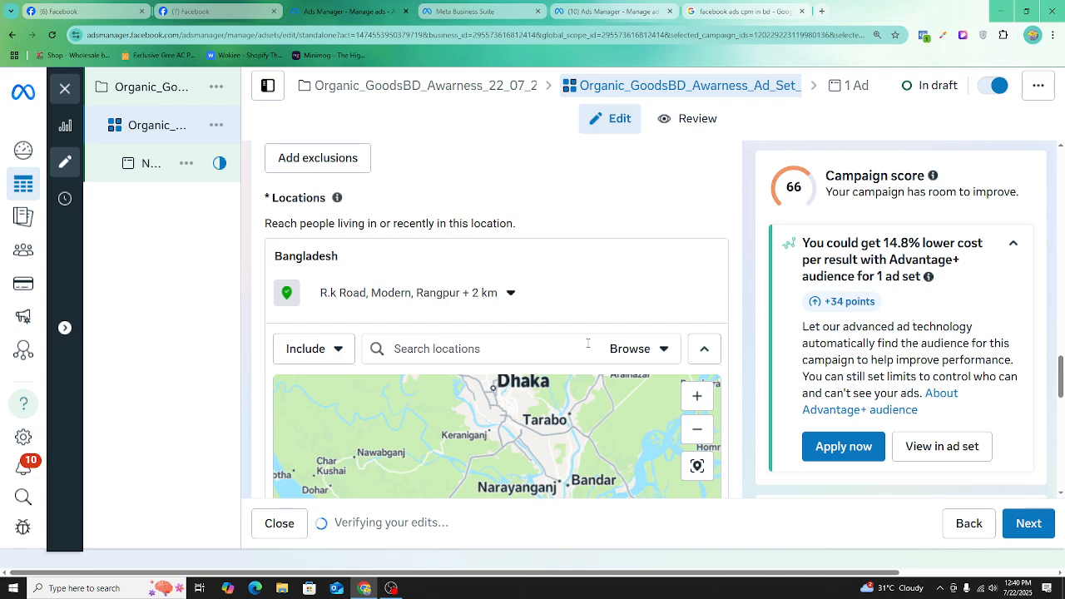
pyautogui.scroll(-3, 582, 308)
pyautogui.scroll(-2, 545, 329)
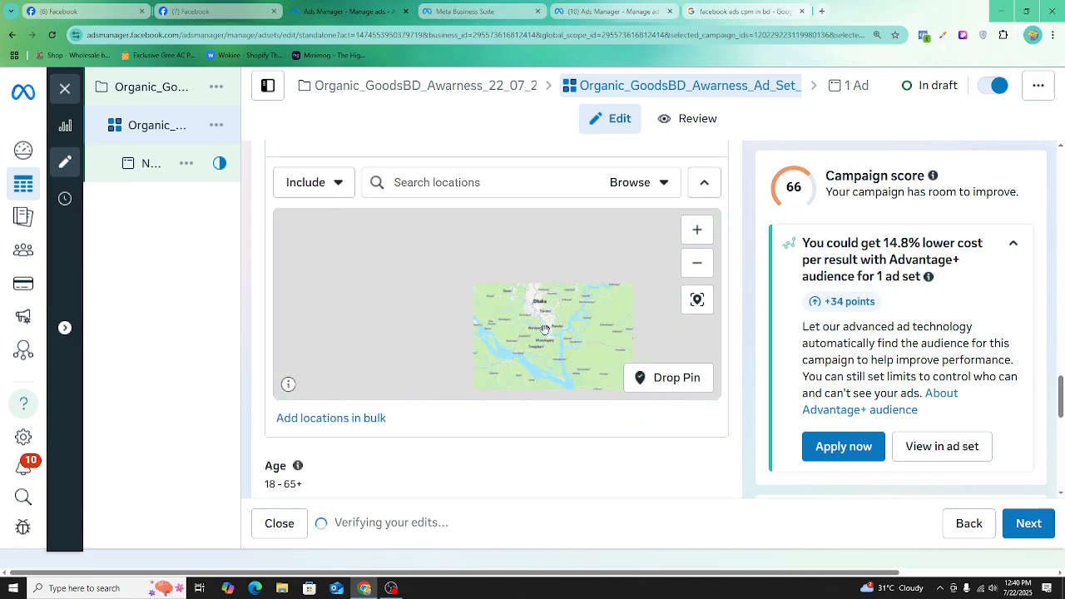
pyautogui.scroll(2, 482, 191)
pyautogui.click(475, 243)
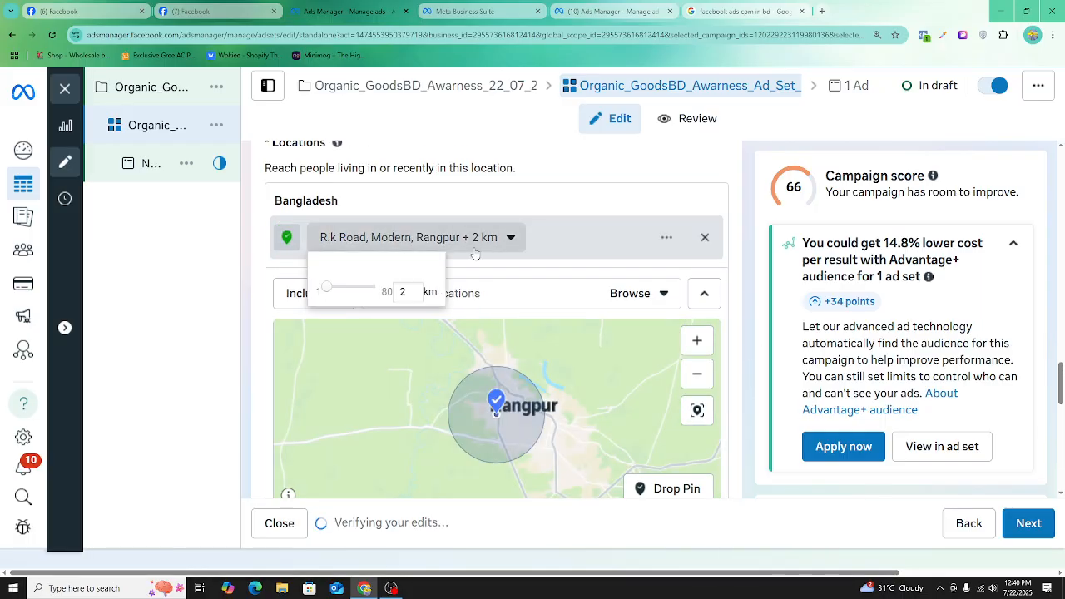
# - Replace the R.k Road, Modern, Rangpur target with the whole country of Bangladesh as the included location
pyautogui.click(712, 239)
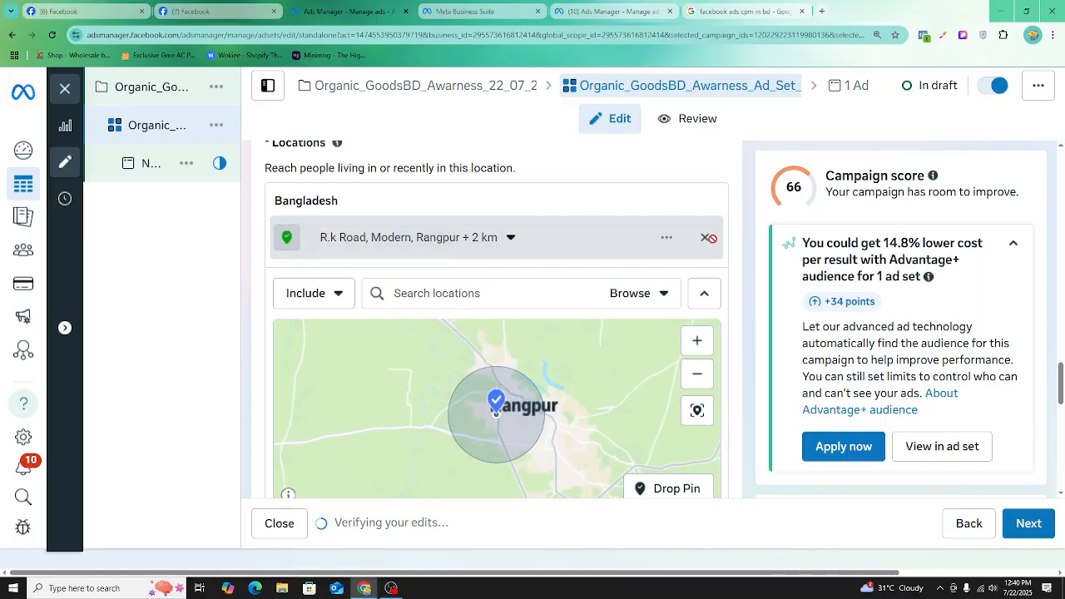
pyautogui.click(460, 287)
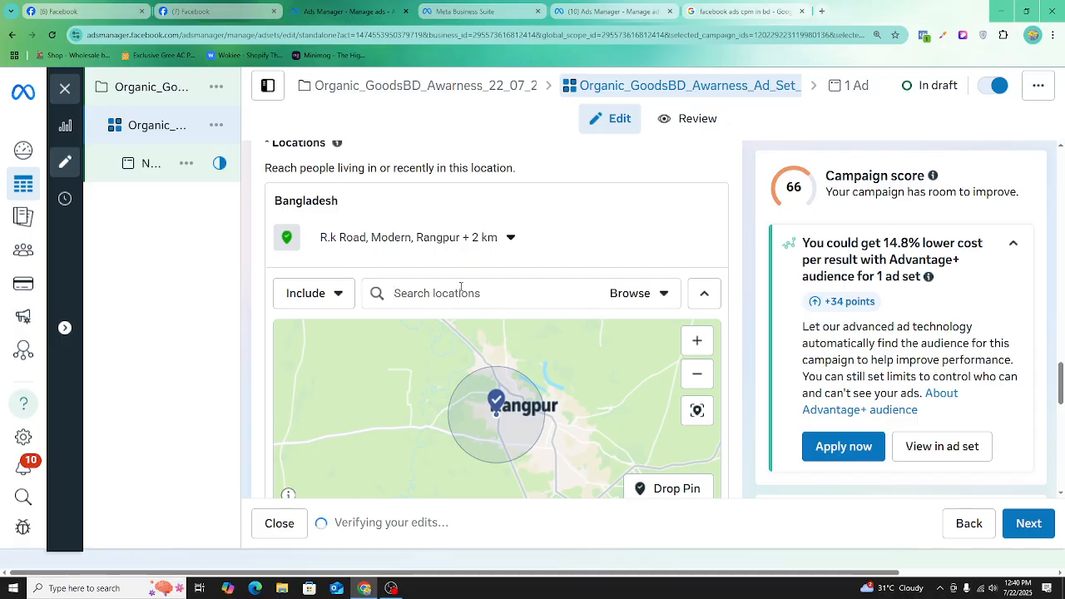
pyautogui.write('bang')
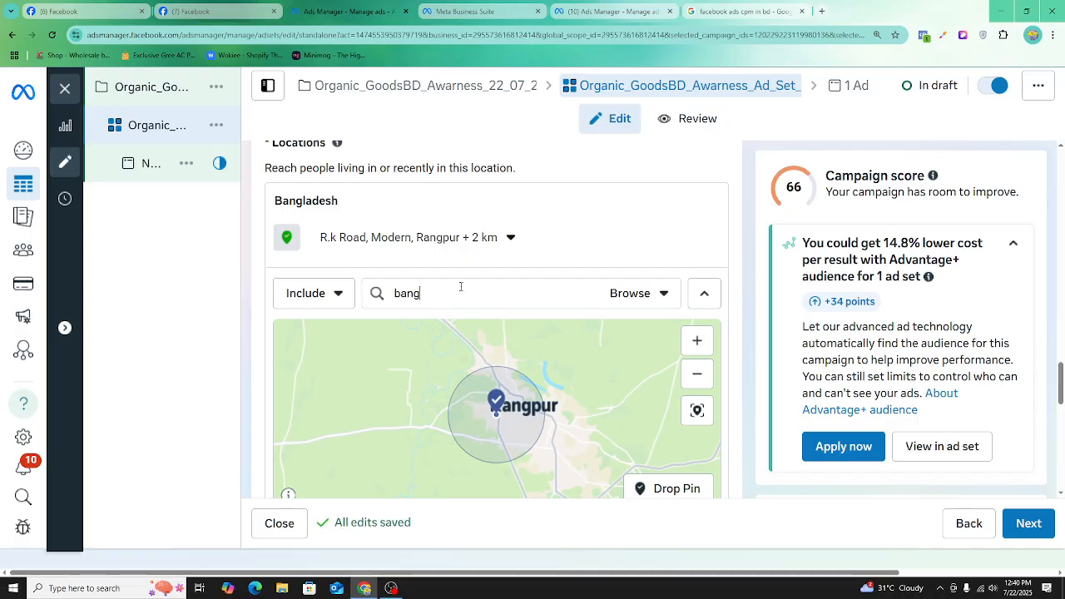
pyautogui.write('ladesh')
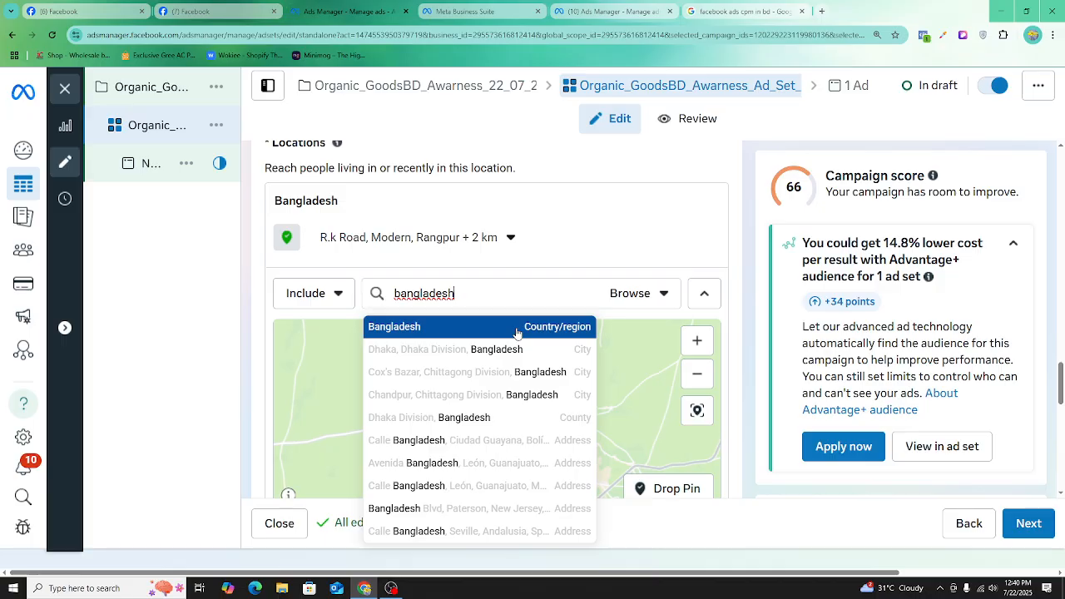
pyautogui.click(517, 328)
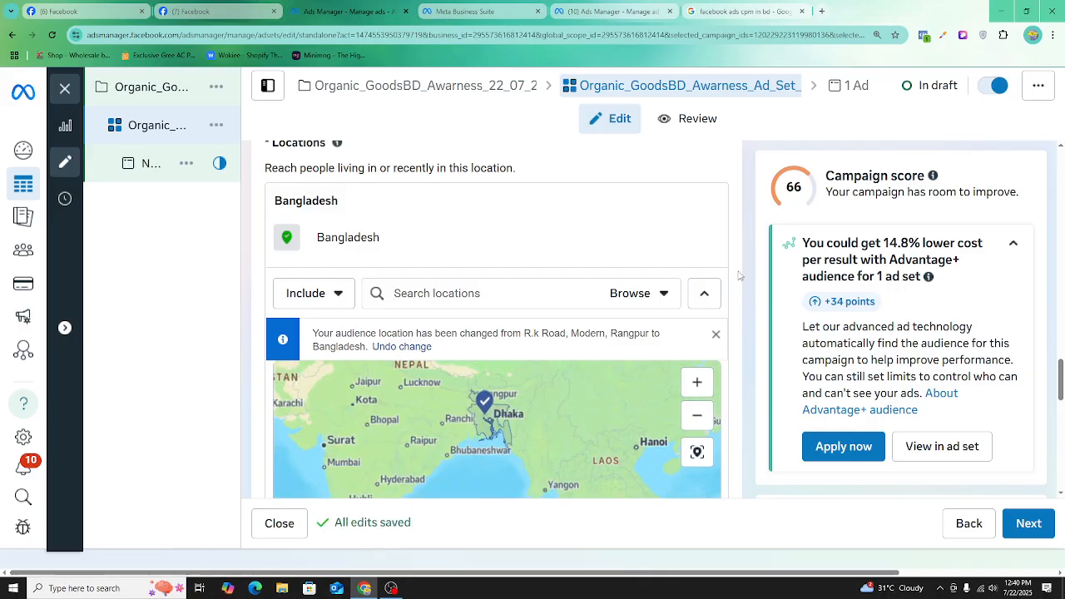
# - Exclude Rangpur City, Rangpur Division, Bangladesh from the audience locations, using the search term "rangpur"
pyautogui.scroll(-3, 727, 246)
pyautogui.scroll(-2, 458, 420)
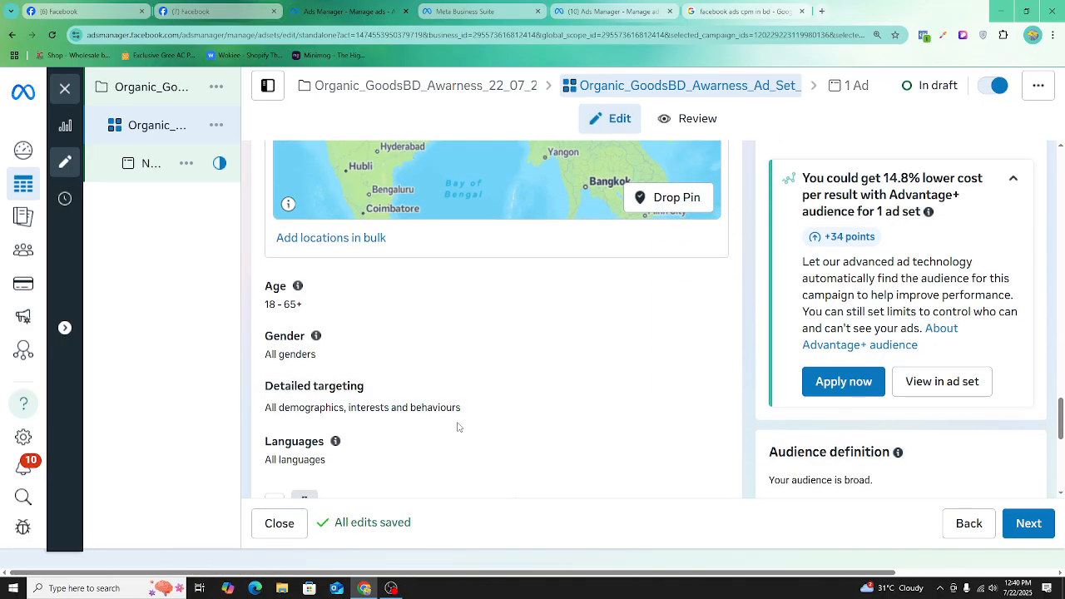
pyautogui.scroll(5, 452, 388)
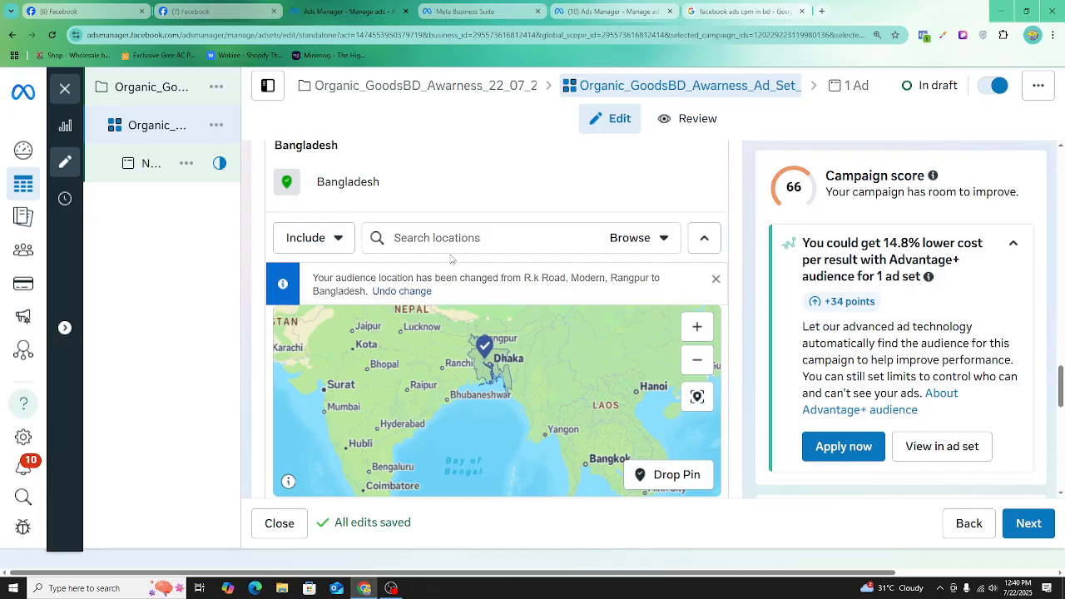
pyautogui.click(304, 241)
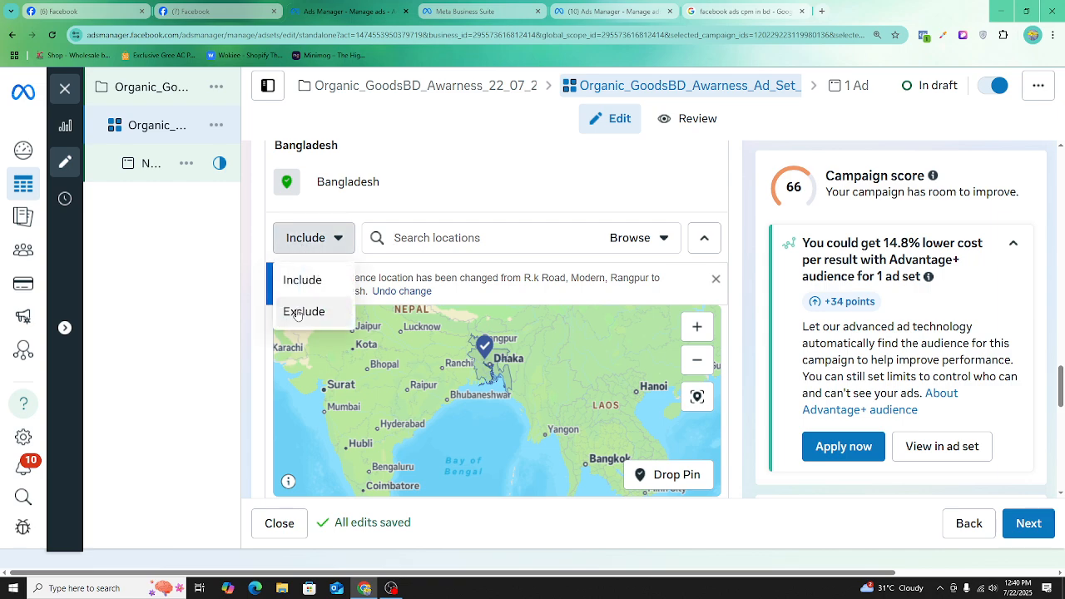
pyautogui.click(297, 313)
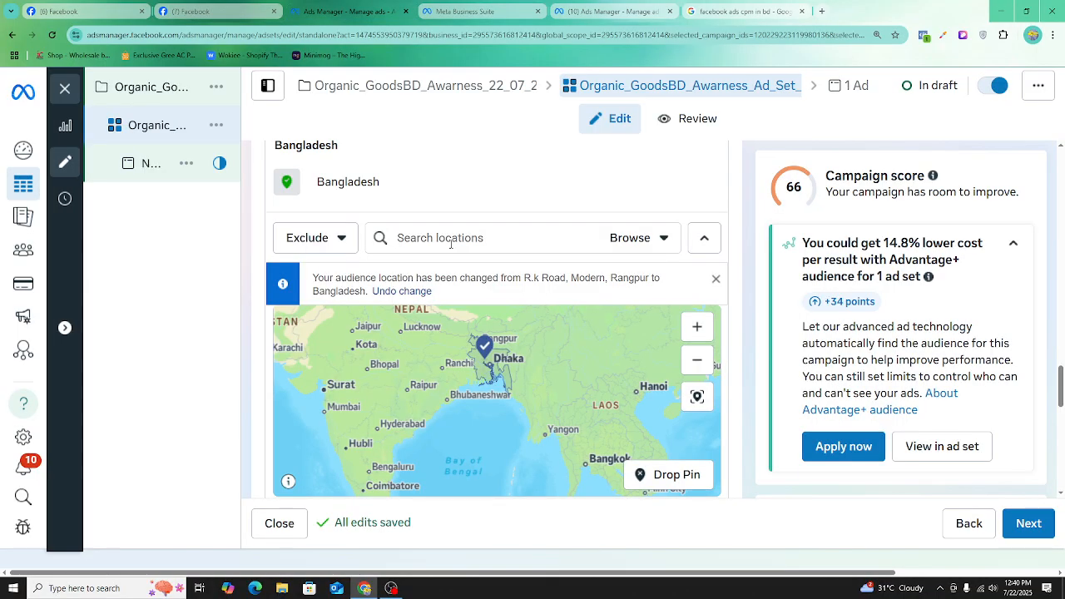
pyautogui.write('rangpur')
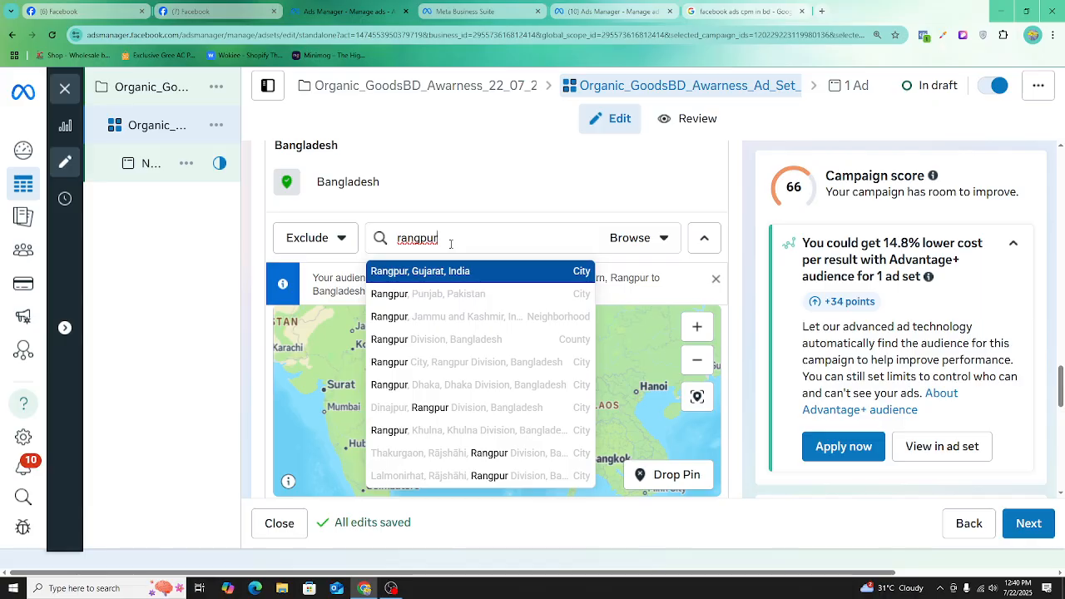
pyautogui.click(431, 370)
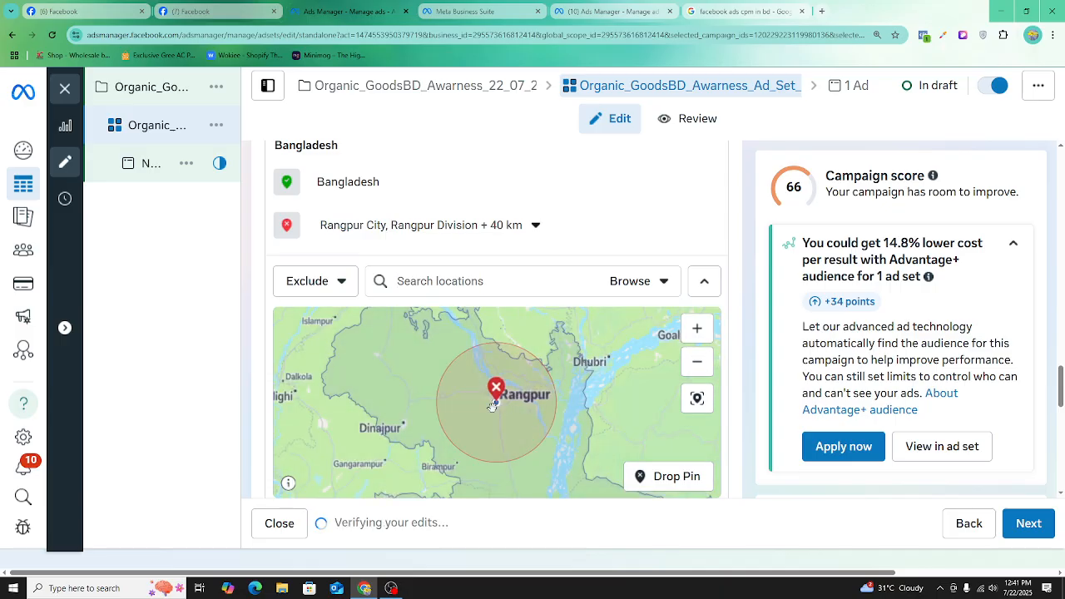
# - Reduce the excluded radius around Rangpur City, Rangpur Division to 17 km and check its area on the map
pyautogui.click(535, 225)
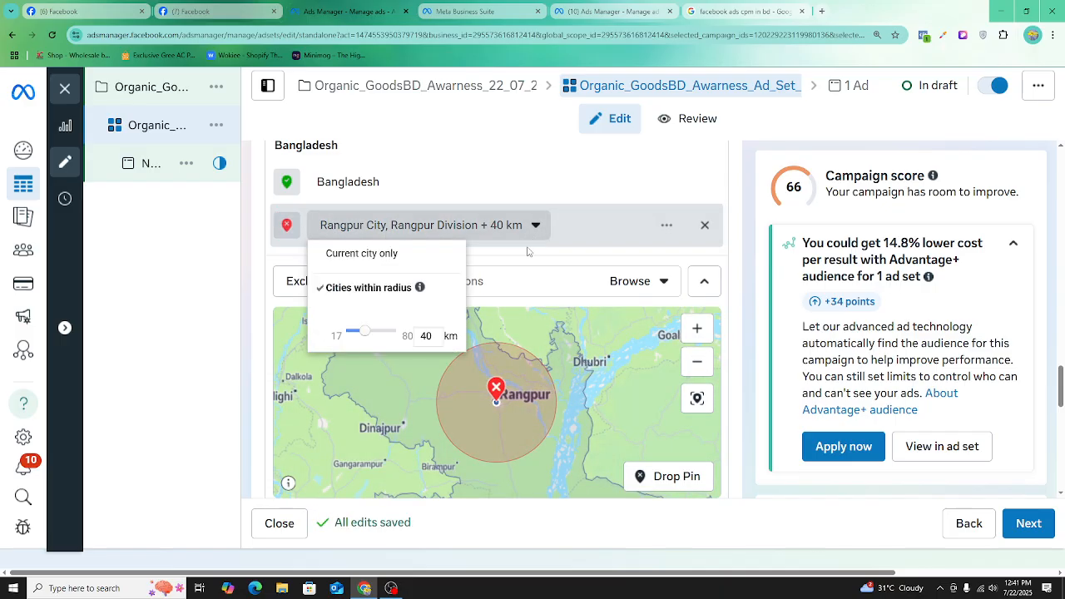
pyautogui.moveTo(363, 332); pyautogui.dragTo(352, 336)
pyautogui.click(657, 254)
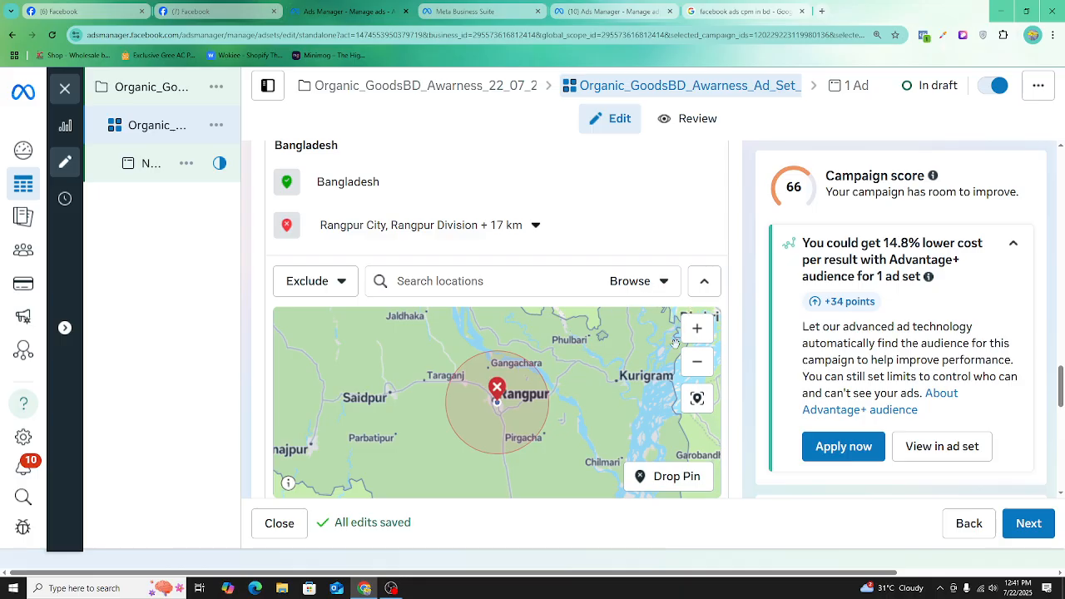
pyautogui.scroll(-1, 626, 386)
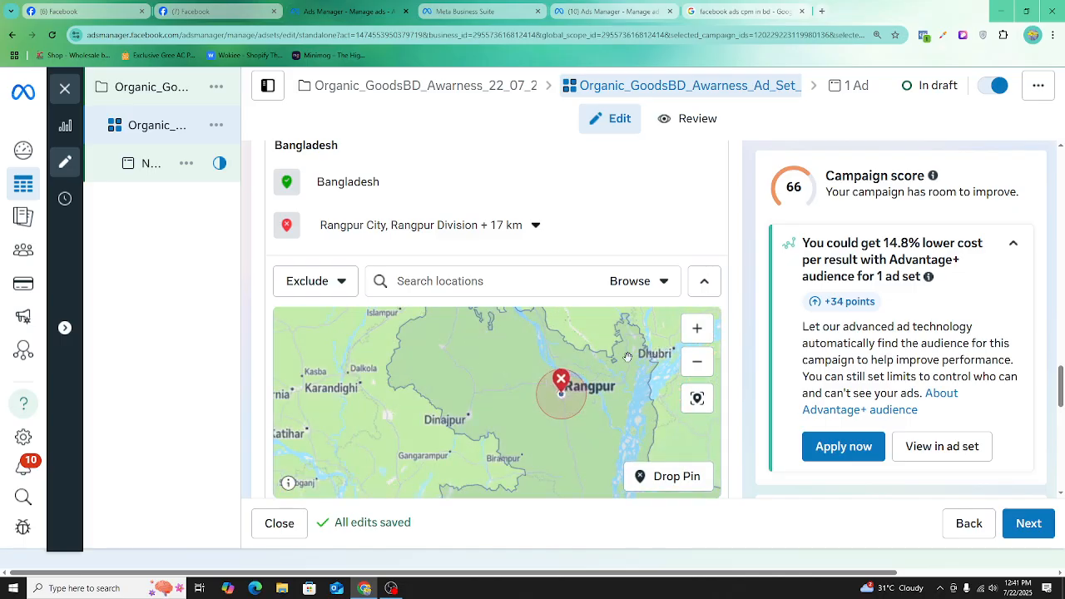
# - Switch to the Google search page and search for "1660 meter to mile"
pyautogui.click(764, 7)
pyautogui.scroll(2, 171, 77)
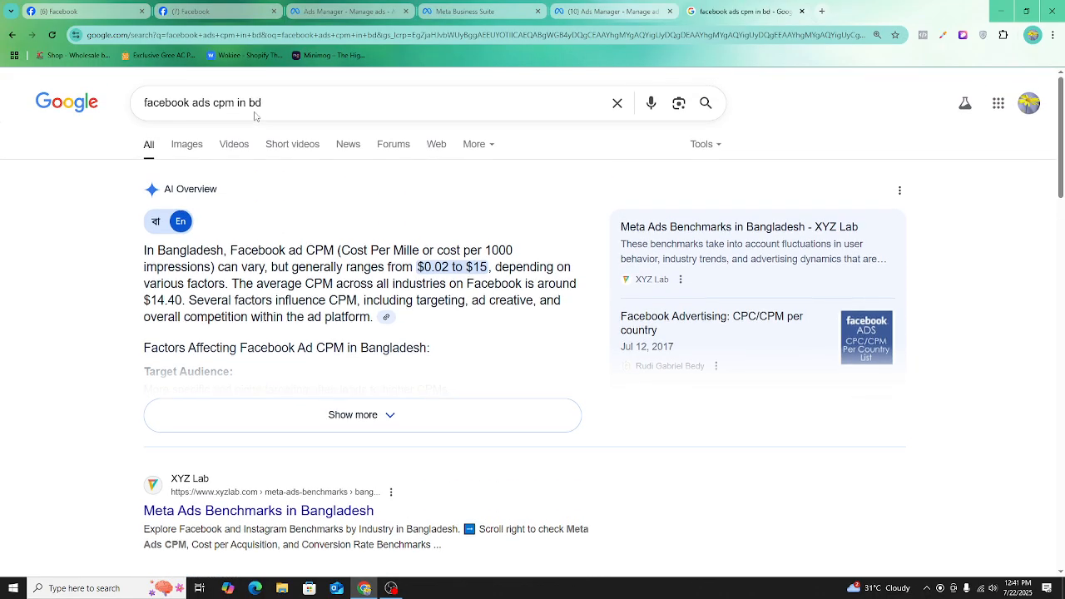
pyautogui.tripleClick(274, 108)
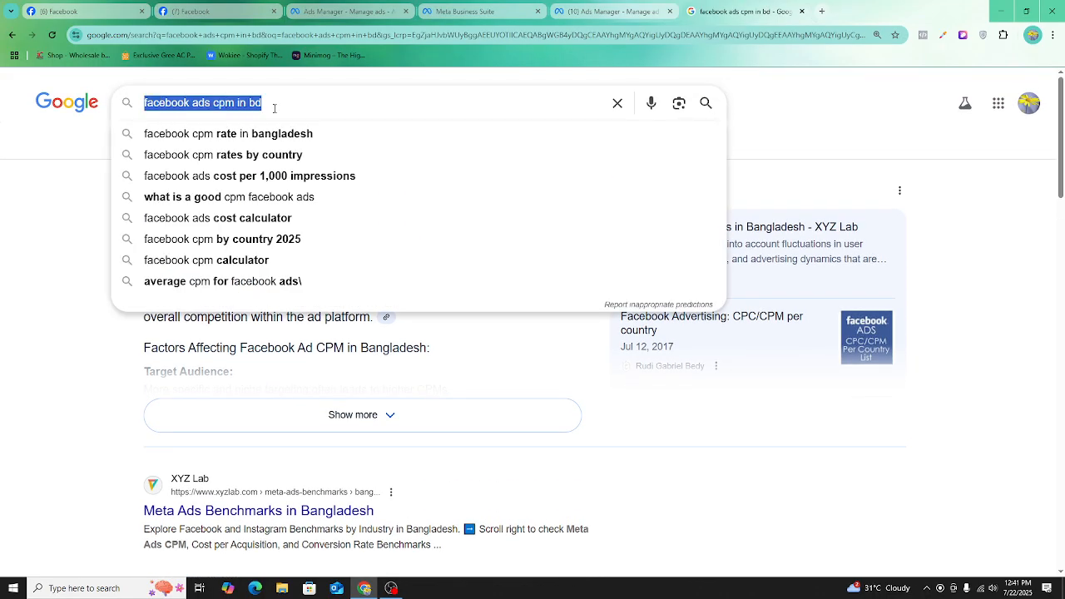
pyautogui.write('166')
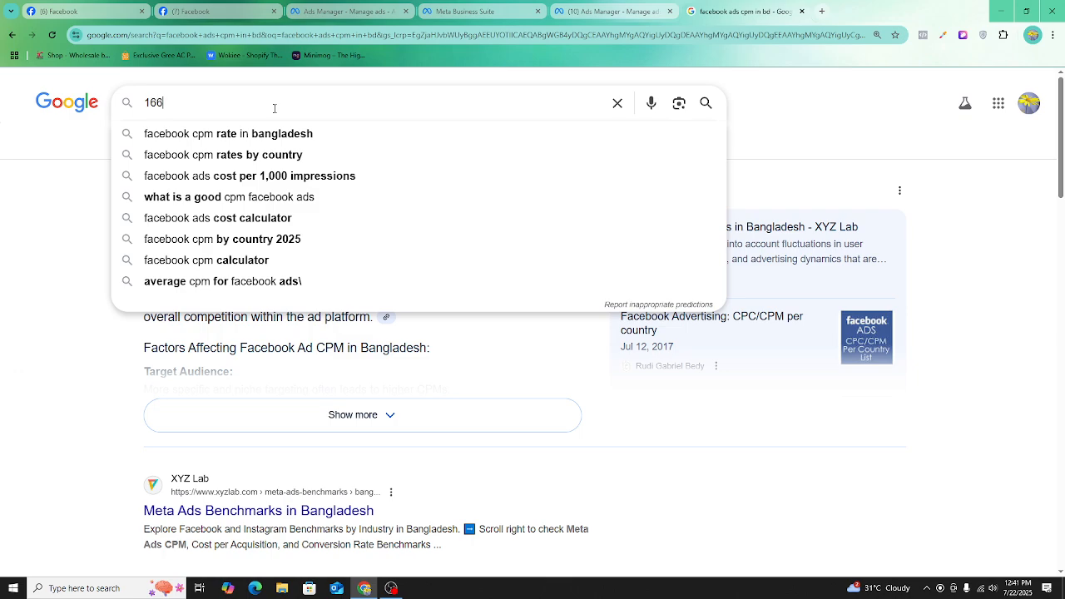
pyautogui.write('0 m')
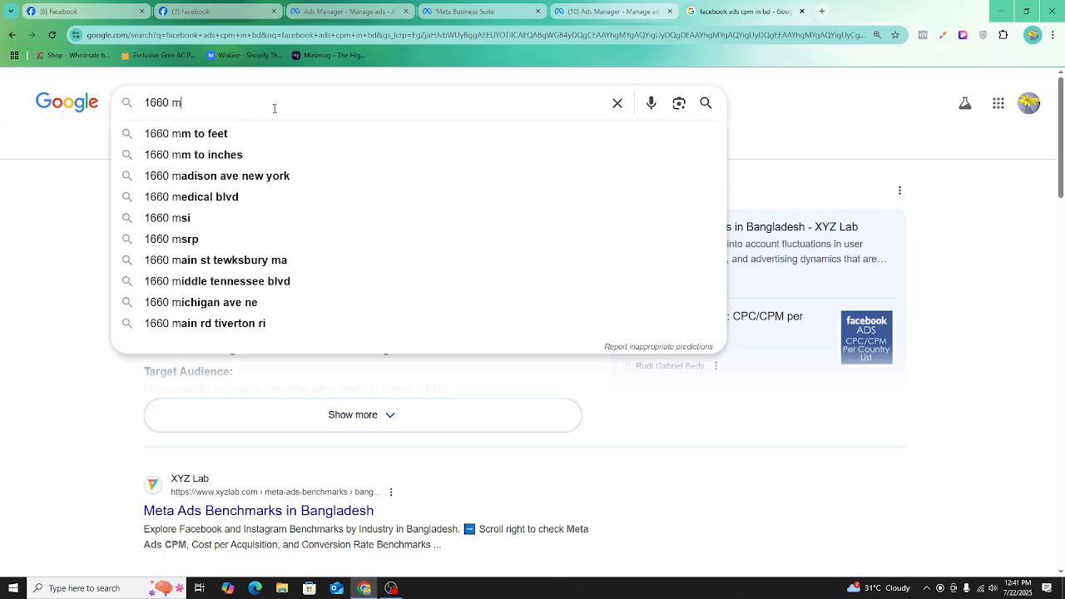
pyautogui.write('eter ')
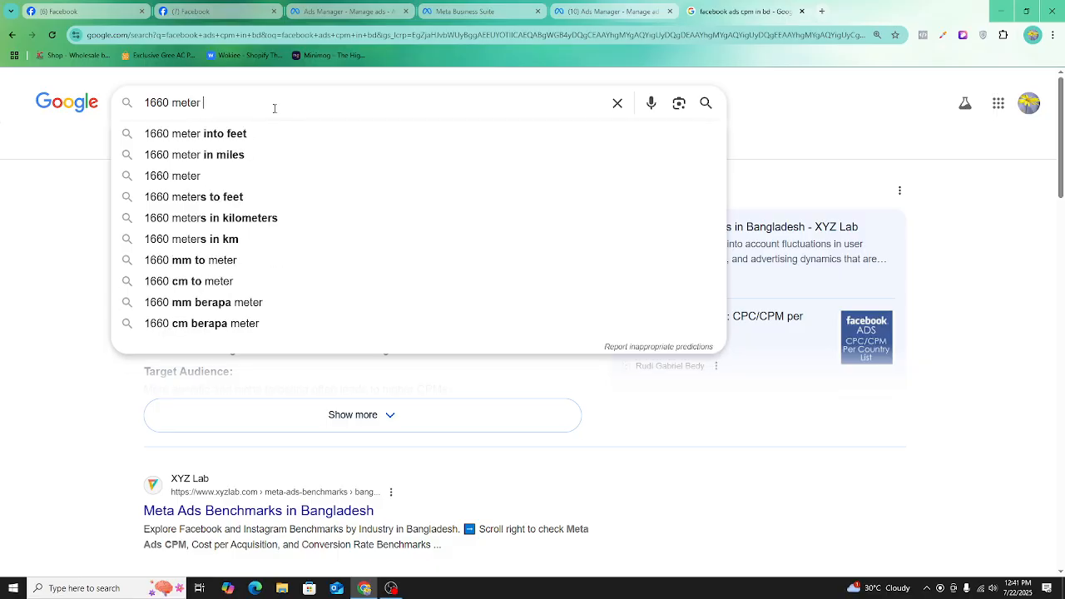
pyautogui.write('to mile')
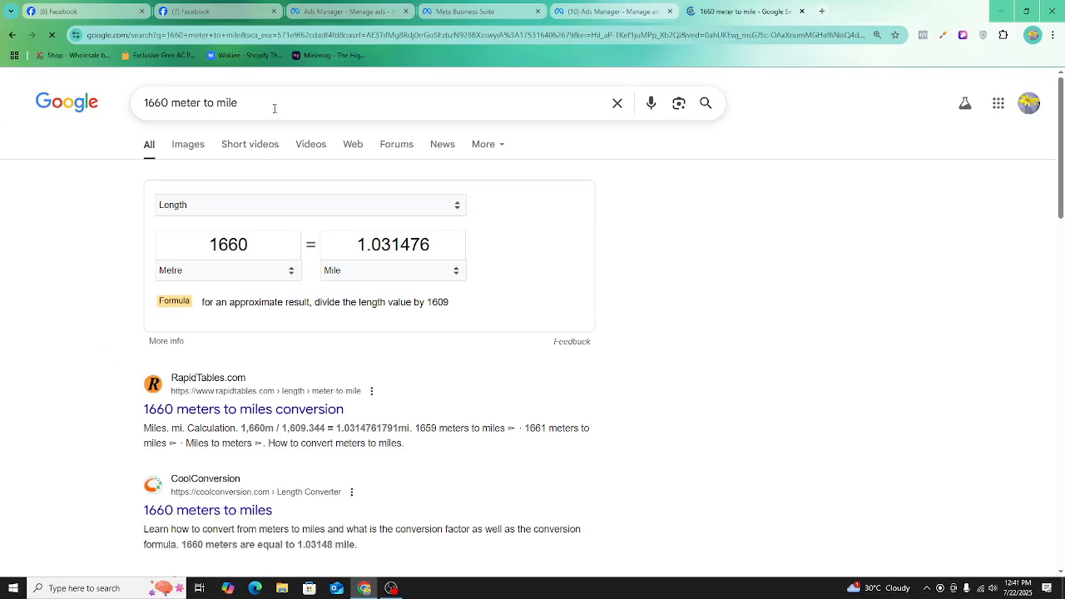
# - Try 1600, 1609 and finally 1610 metres in the metre-to-mile length converter
pyautogui.doubleClick(262, 251)
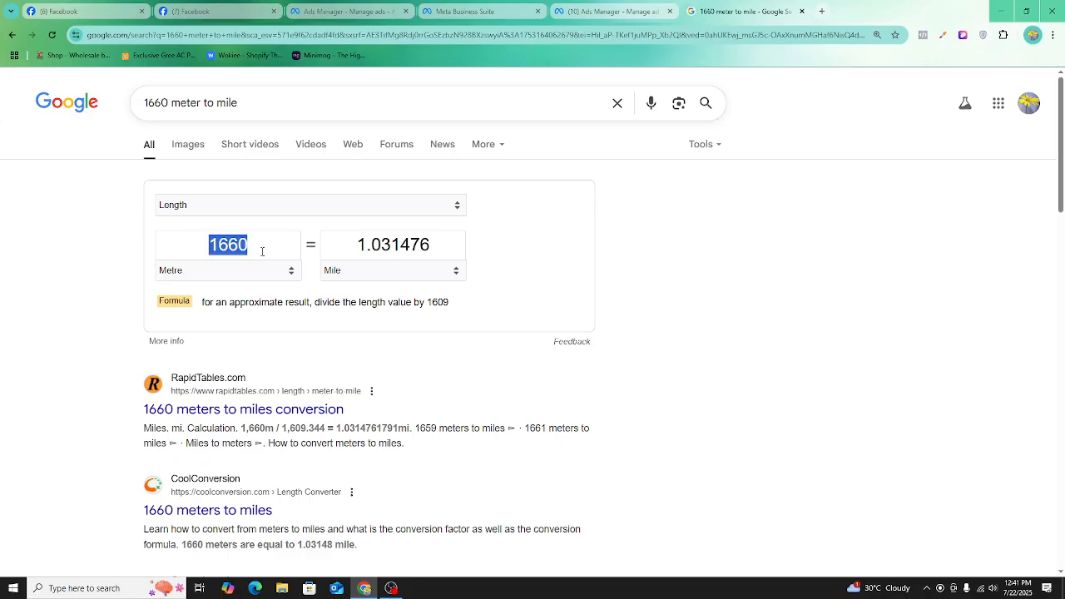
pyautogui.click(262, 249)
pyautogui.press('BackSpace')
pyautogui.press('BackSpace')
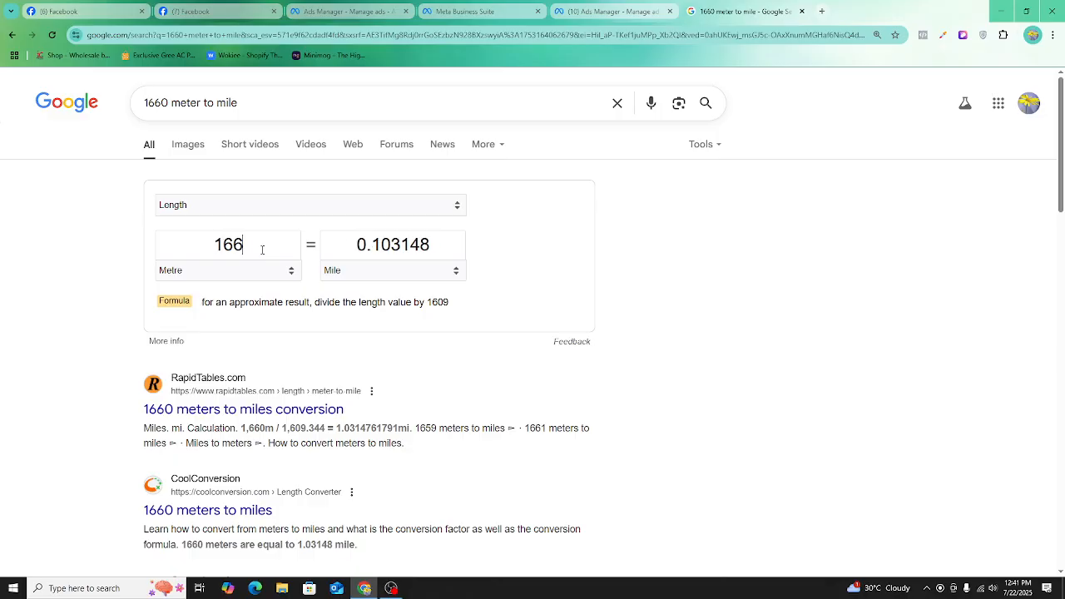
pyautogui.write('00')
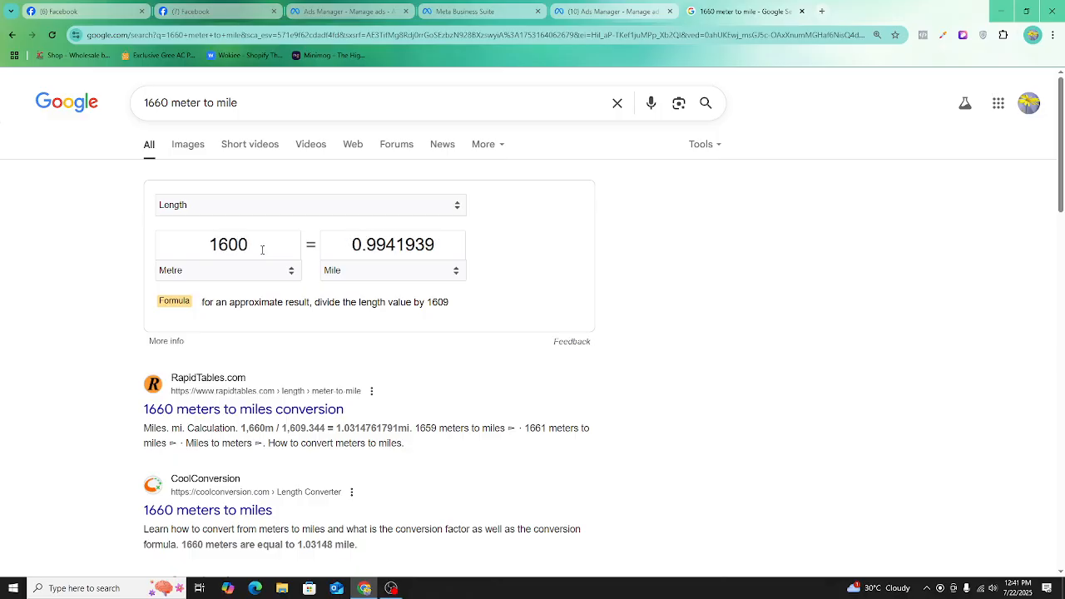
pyautogui.press('BackSpace')
pyautogui.press('BackSpace')
pyautogui.write('30')
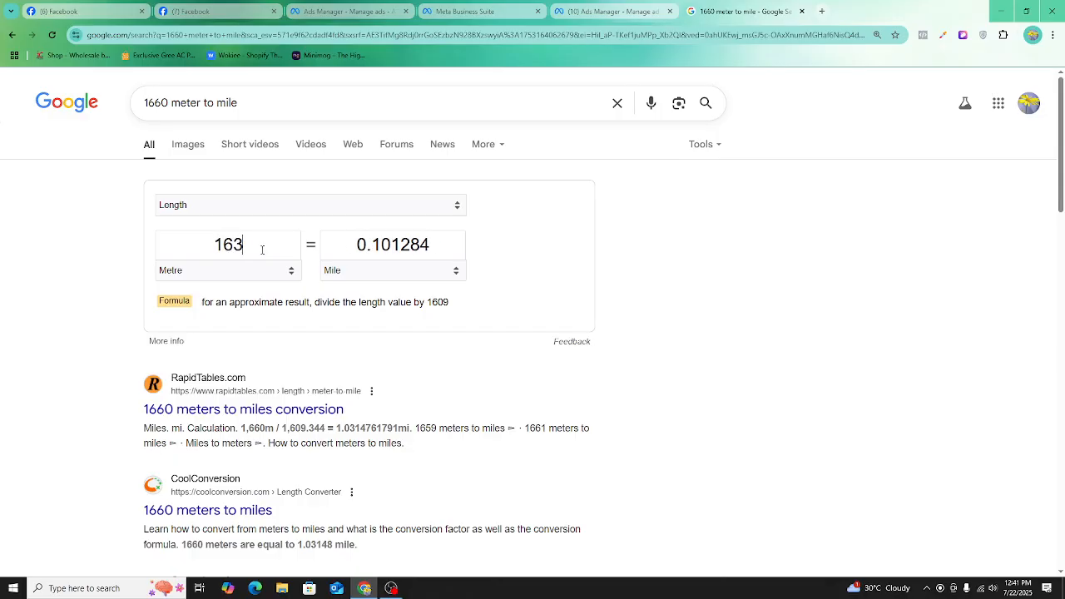
pyautogui.press('BackSpace')
pyautogui.press('BackSpace')
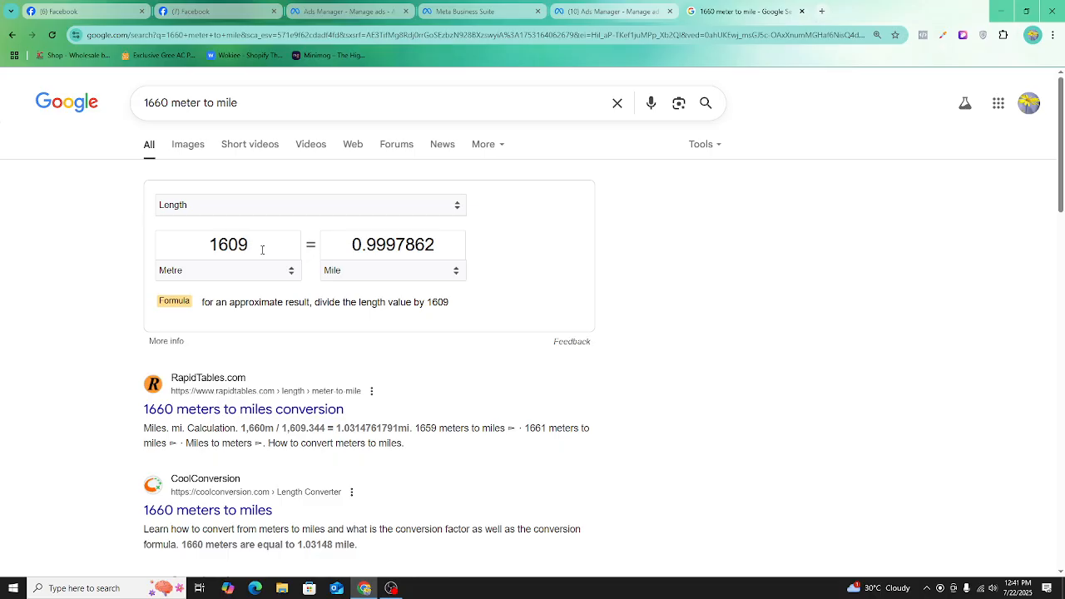
pyautogui.press('BackSpace')
pyautogui.press('BackSpace')
pyautogui.write('10')
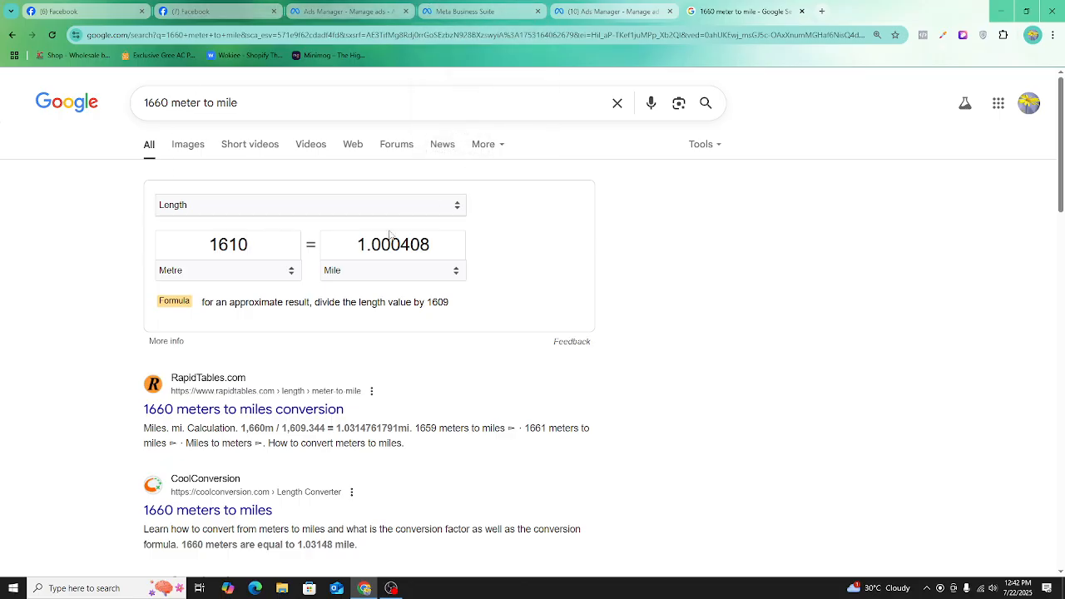
# - Return to the awareness ad set in Ads Manager and switch the location search mode back to Include
pyautogui.click(516, 7)
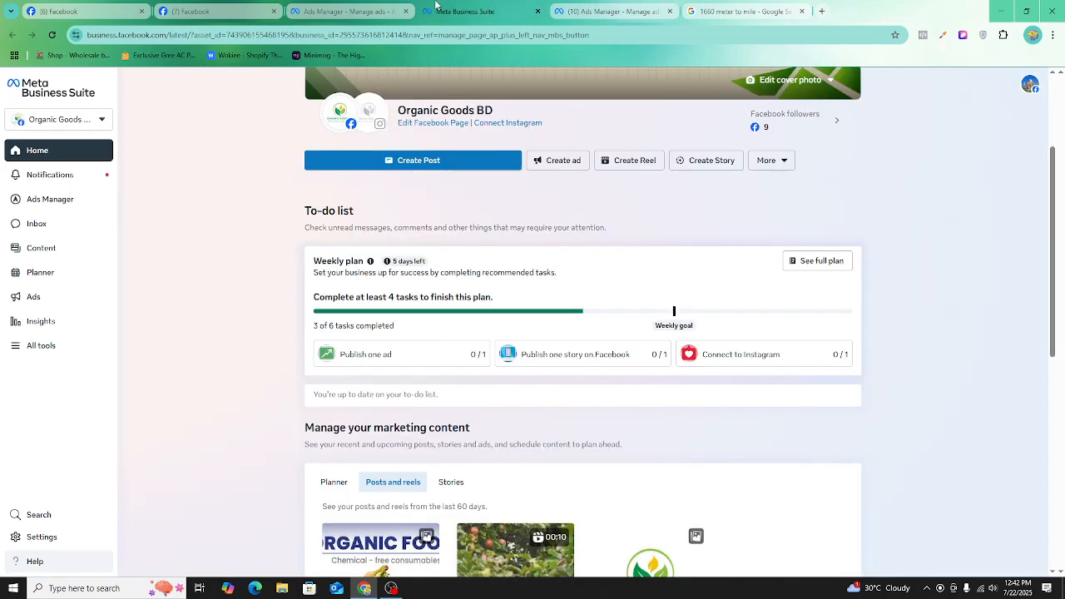
pyautogui.click(345, 11)
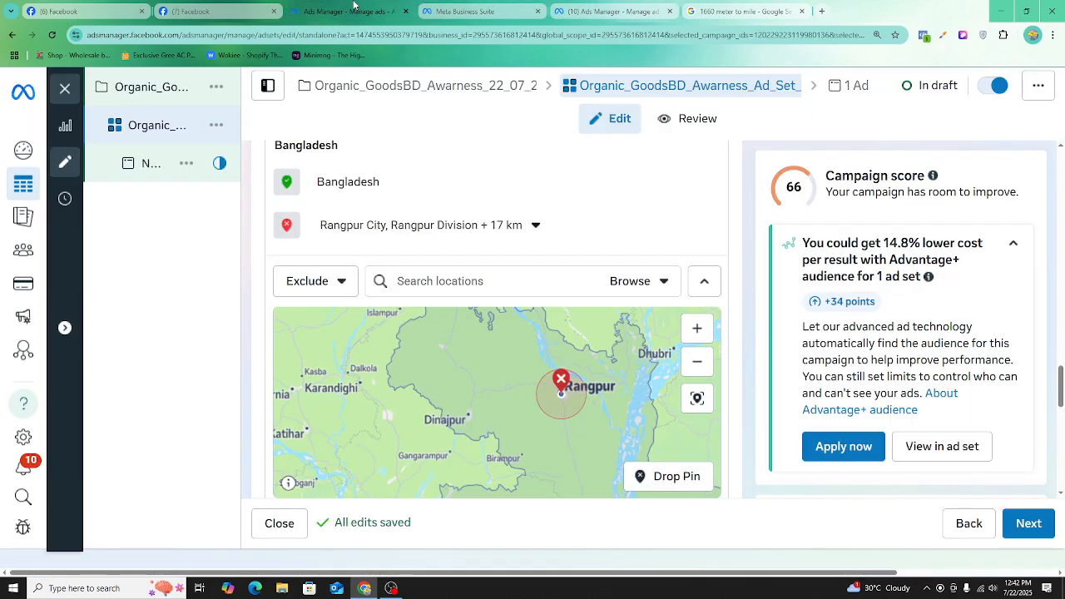
pyautogui.scroll(-4, 630, 414)
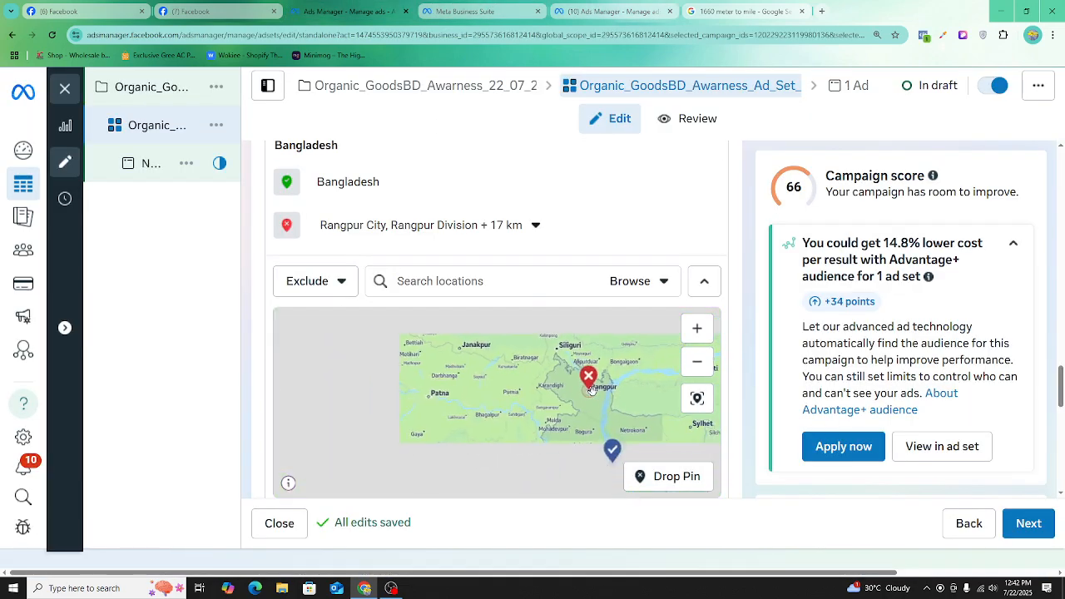
pyautogui.scroll(-3, 592, 395)
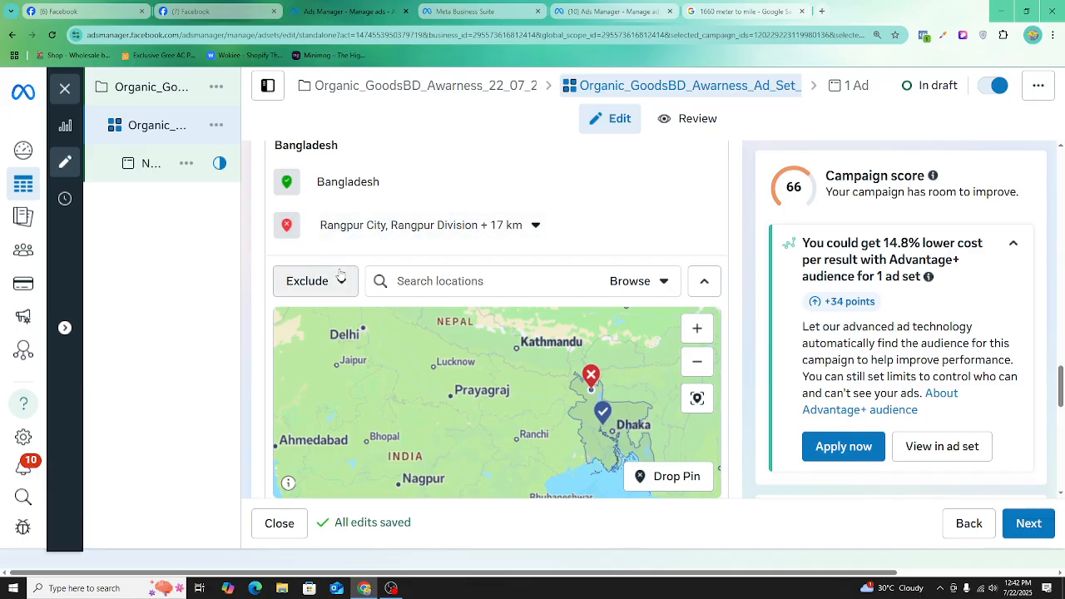
pyautogui.scroll(-1, 748, 345)
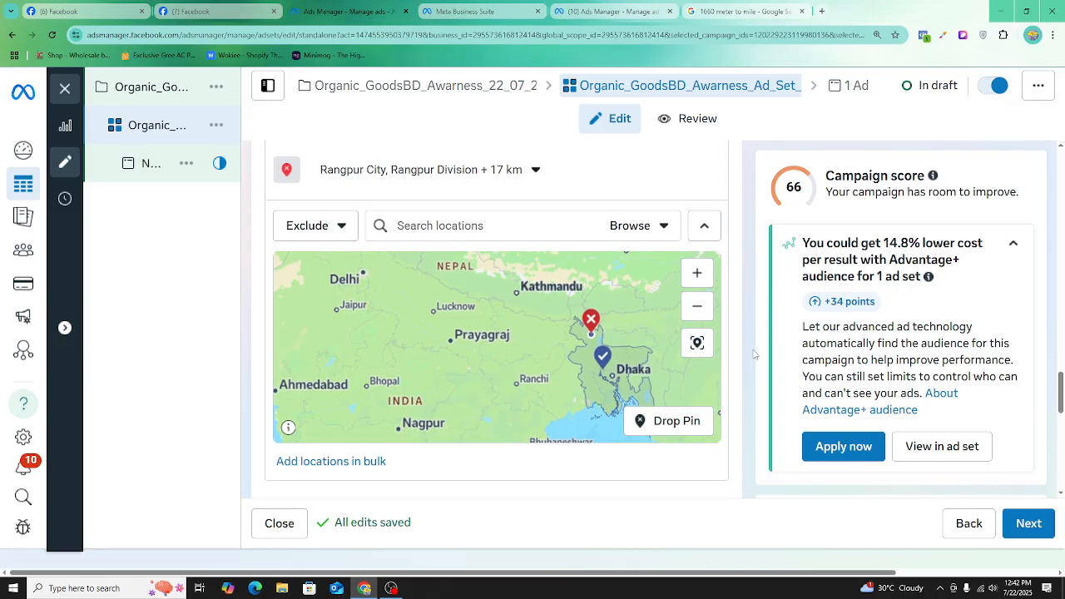
pyautogui.scroll(1, 510, 247)
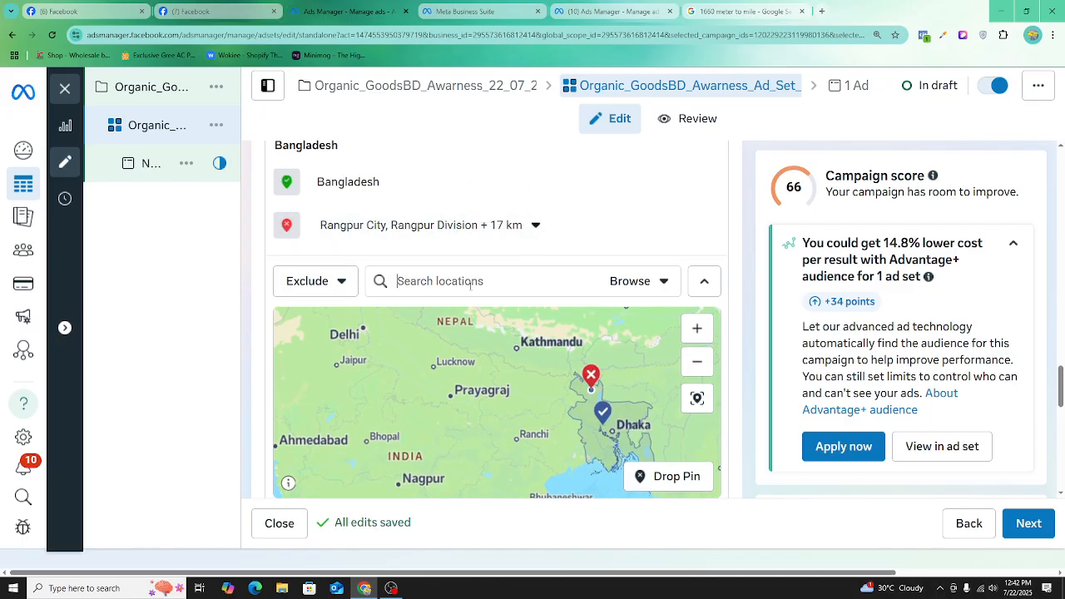
pyautogui.click(317, 281)
pyautogui.click(340, 321)
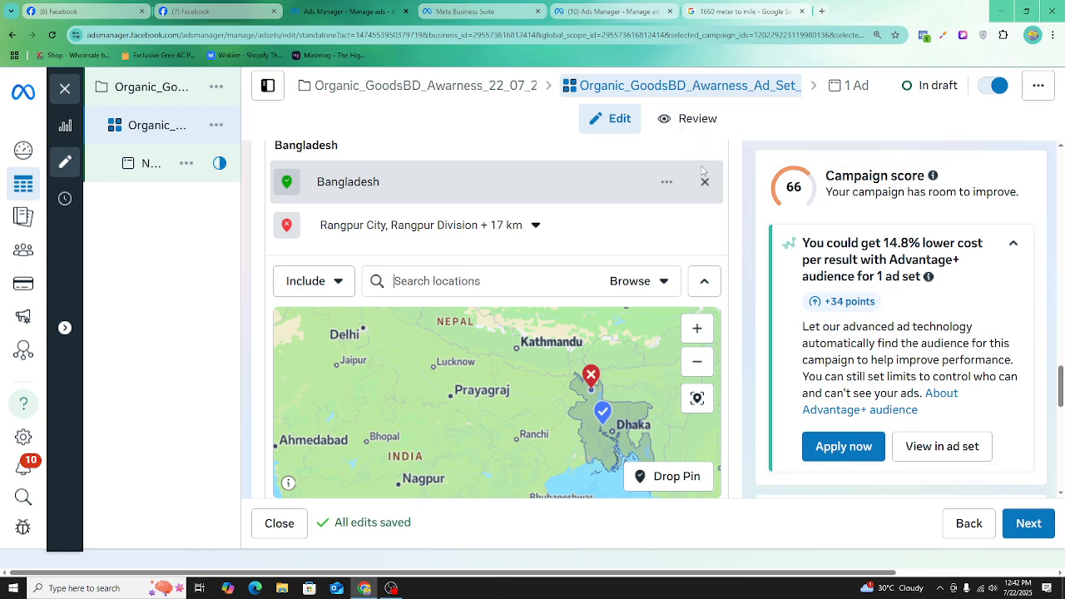
pyautogui.click(449, 284)
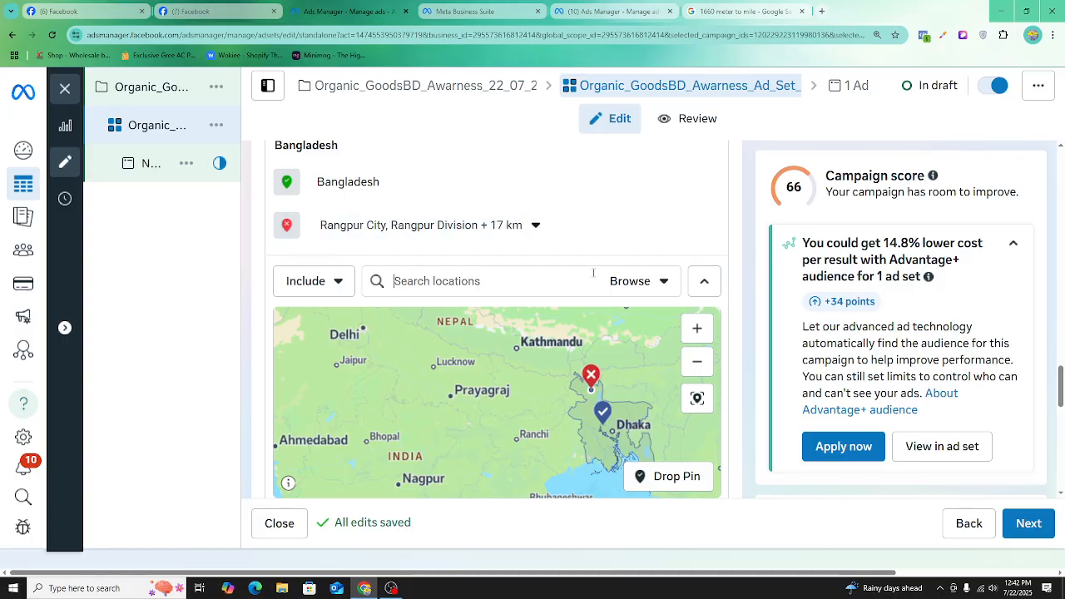
# - Examine the included and excluded locations on the map, and the audience definition with its estimated audience size
pyautogui.scroll(-1, 445, 334)
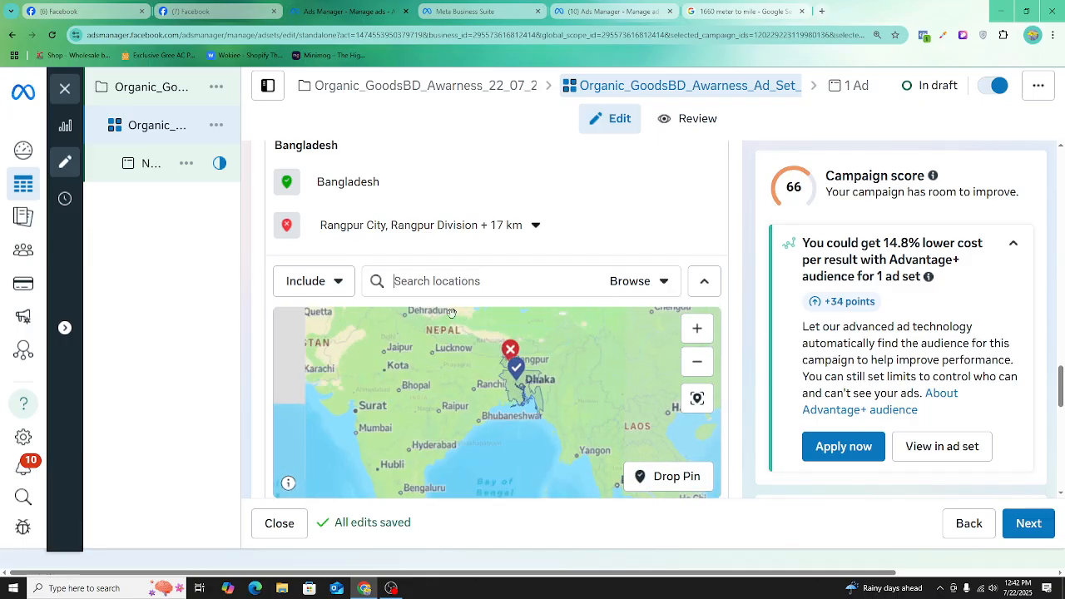
pyautogui.scroll(-2, 539, 253)
pyautogui.scroll(-2, 658, 251)
pyautogui.scroll(2, 451, 462)
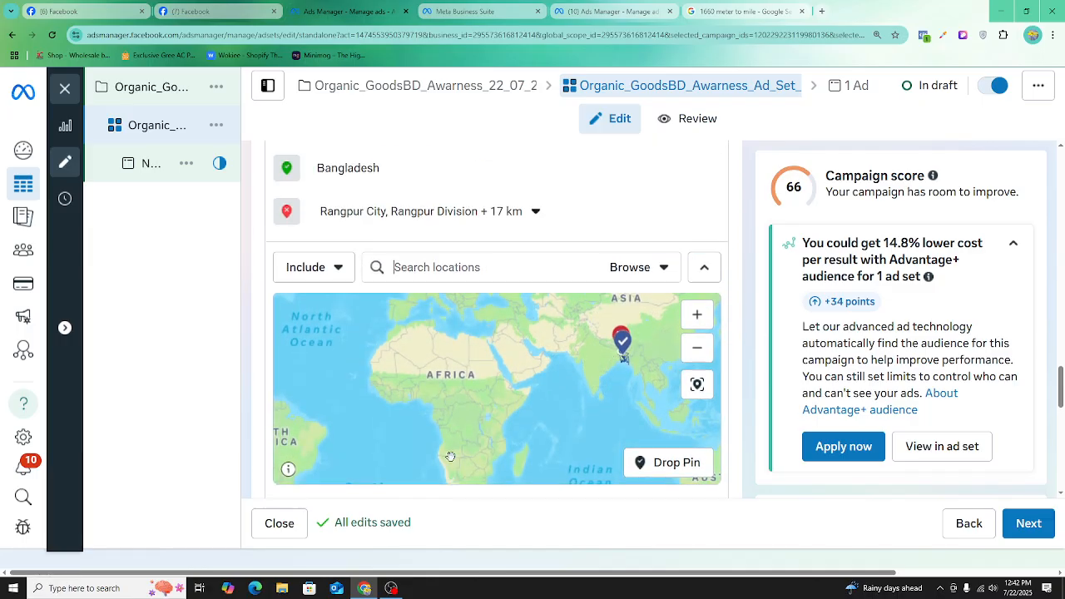
pyautogui.scroll(1, 450, 454)
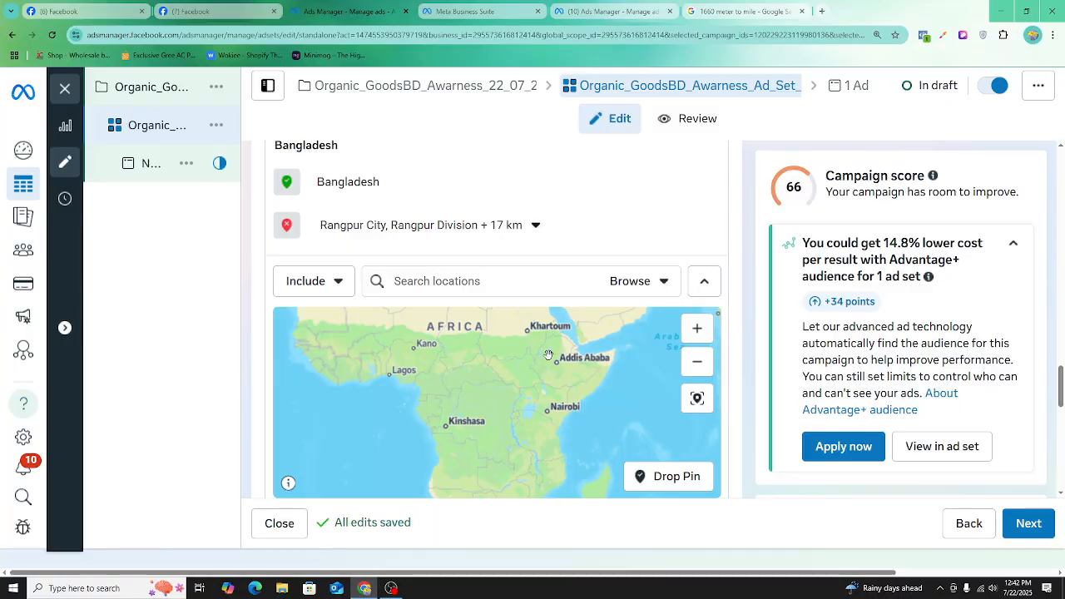
pyautogui.moveTo(549, 360); pyautogui.dragTo(350, 475)
pyautogui.scroll(4, 632, 406)
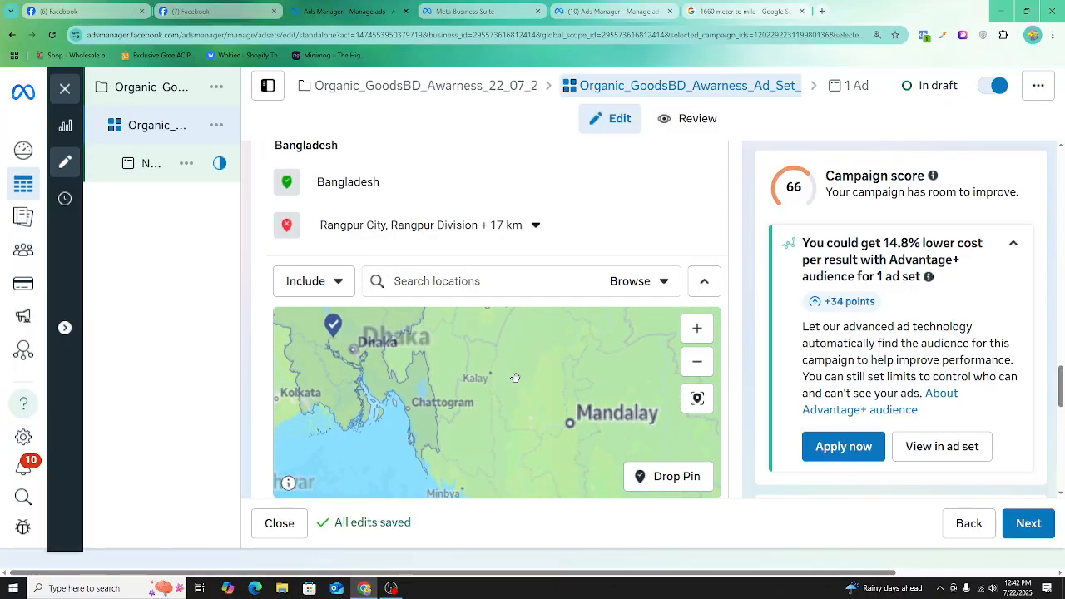
pyautogui.scroll(-1, 731, 404)
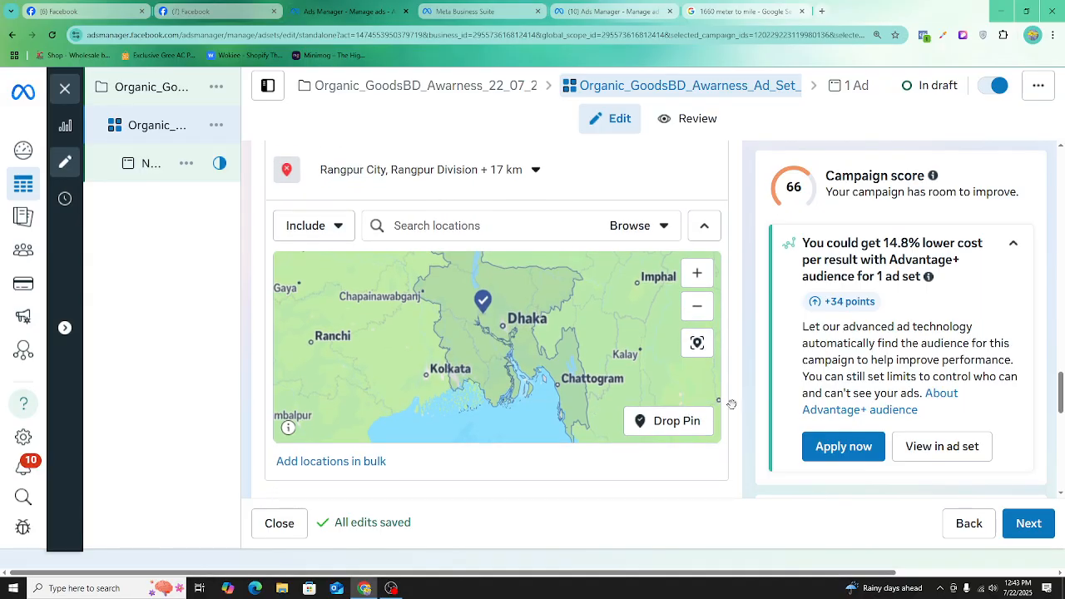
pyautogui.scroll(-6, 791, 396)
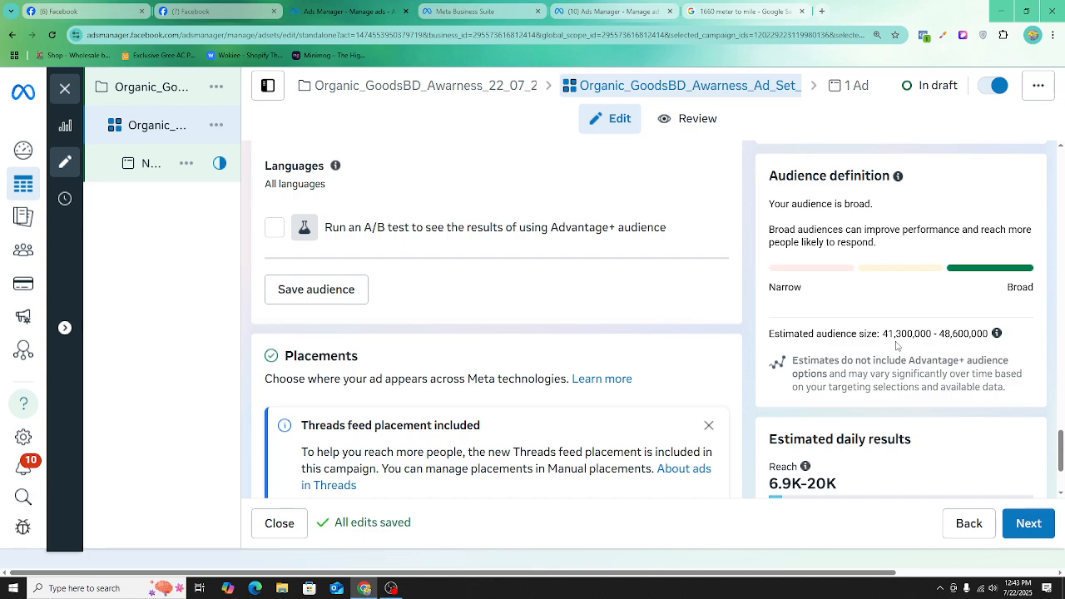
# - Set the ad set audience's age range to 25–50
pyautogui.scroll(3, 690, 342)
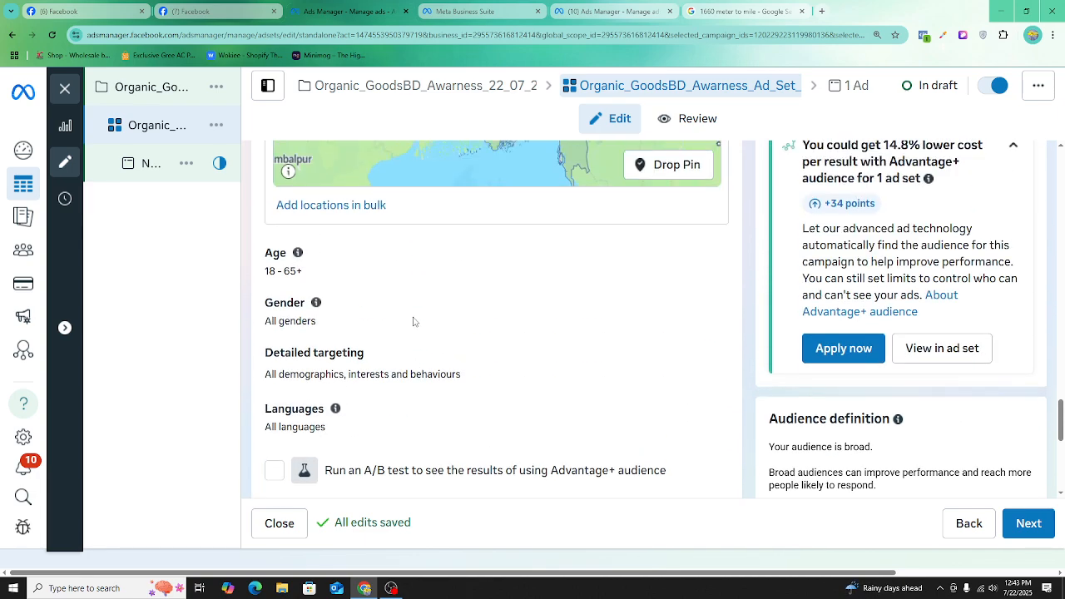
pyautogui.scroll(1, 413, 322)
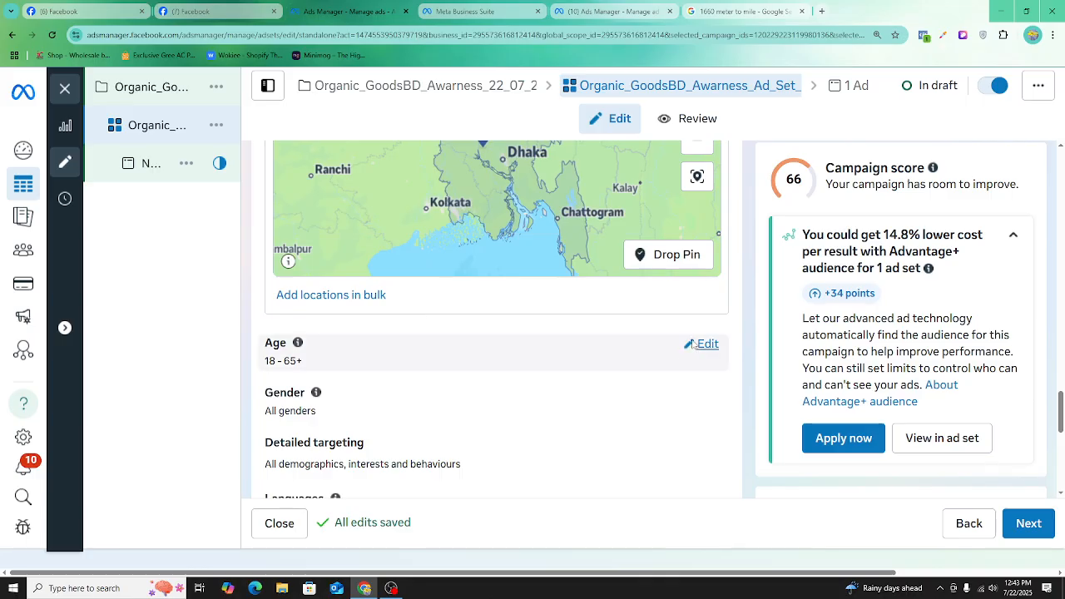
pyautogui.click(694, 345)
pyautogui.click(325, 372)
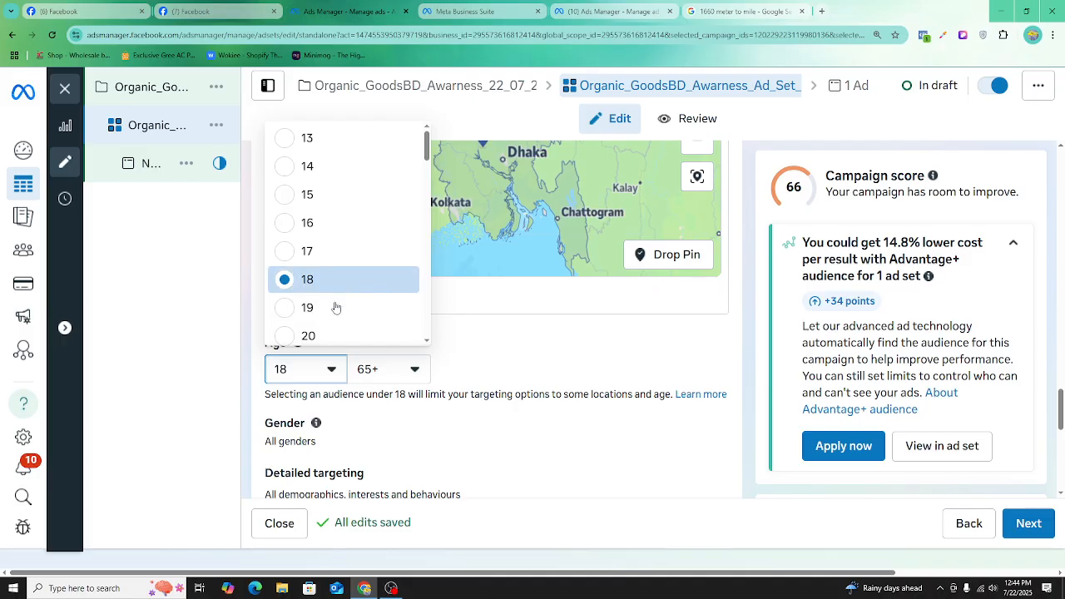
pyautogui.scroll(-3, 332, 306)
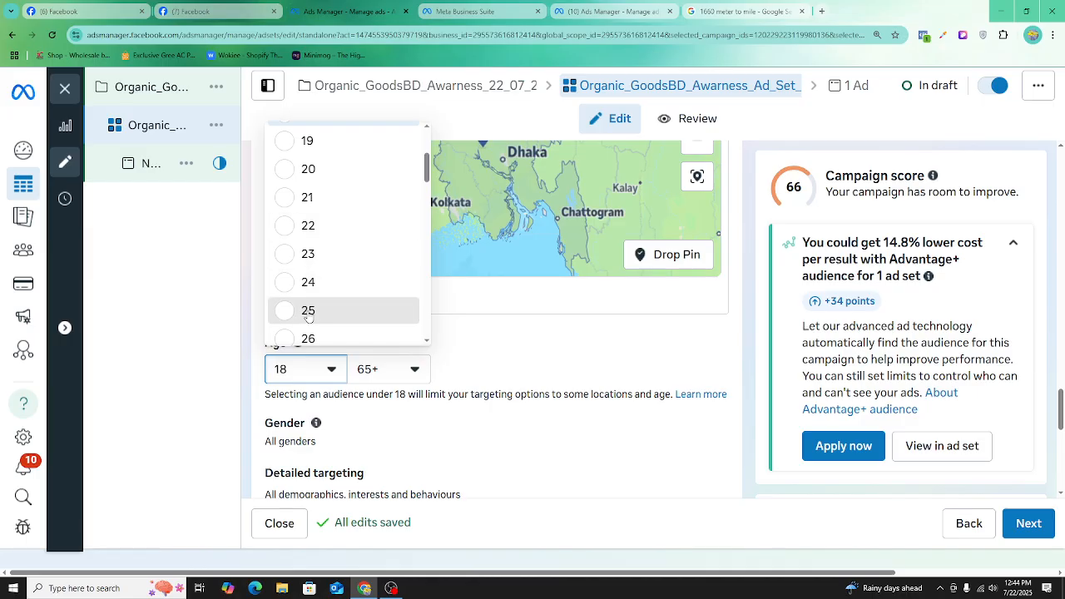
pyautogui.click(367, 316)
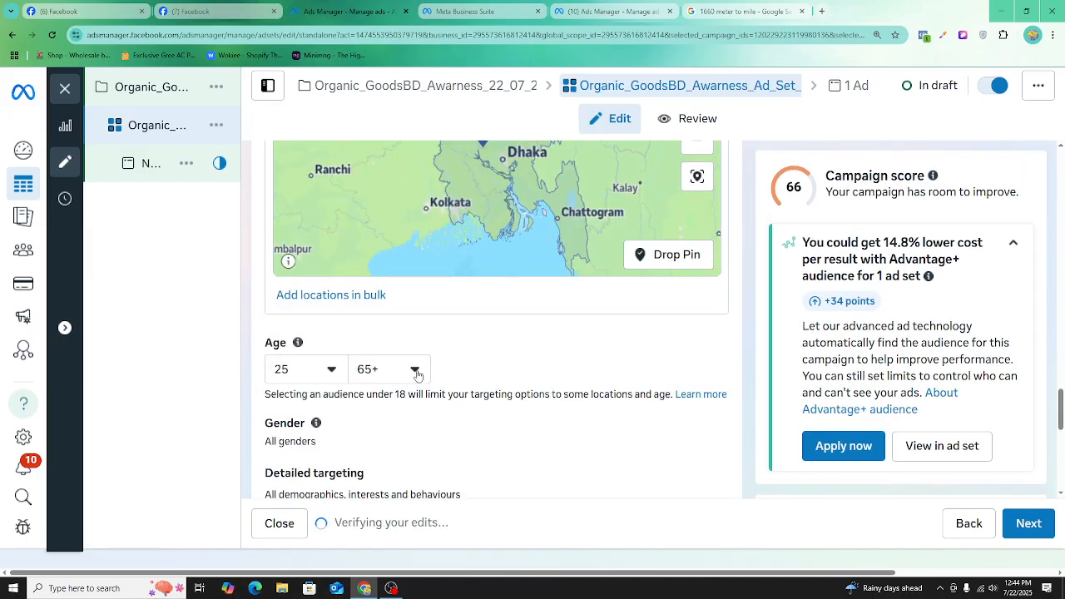
pyautogui.click(415, 371)
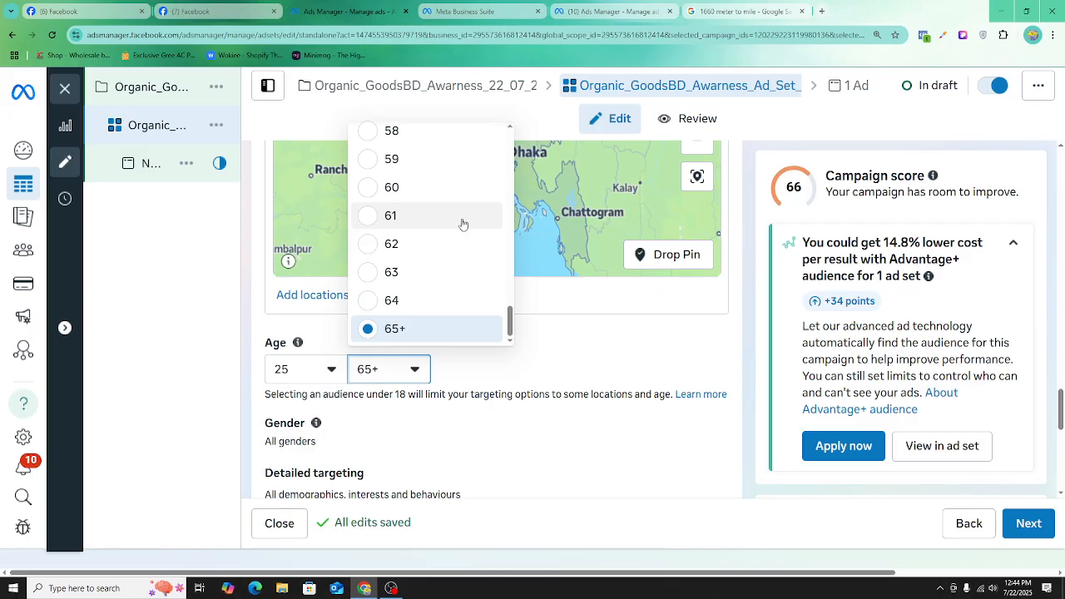
pyautogui.scroll(2, 461, 224)
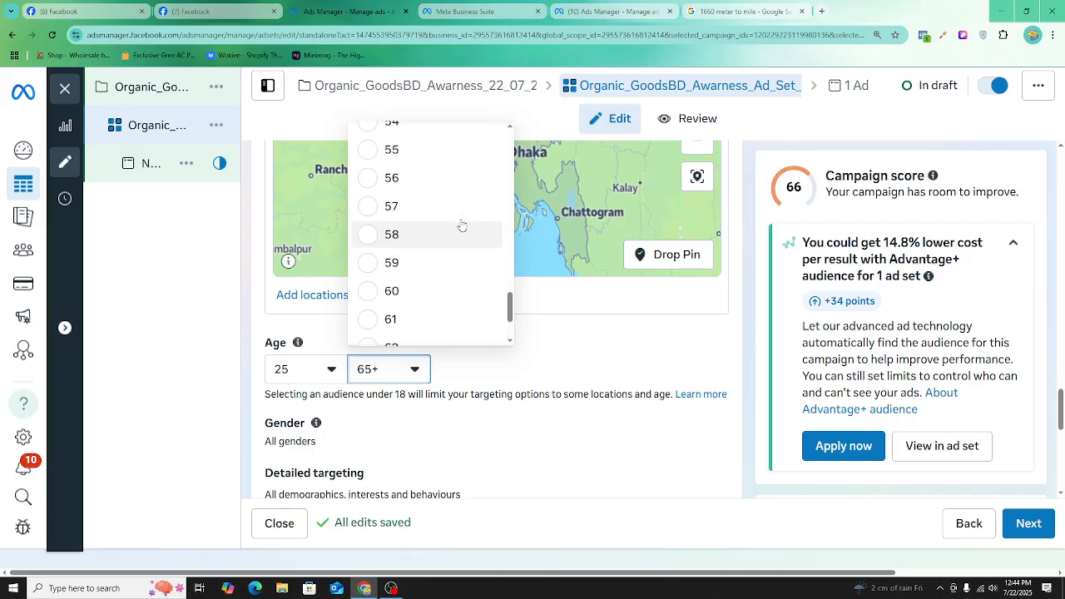
pyautogui.scroll(3, 431, 225)
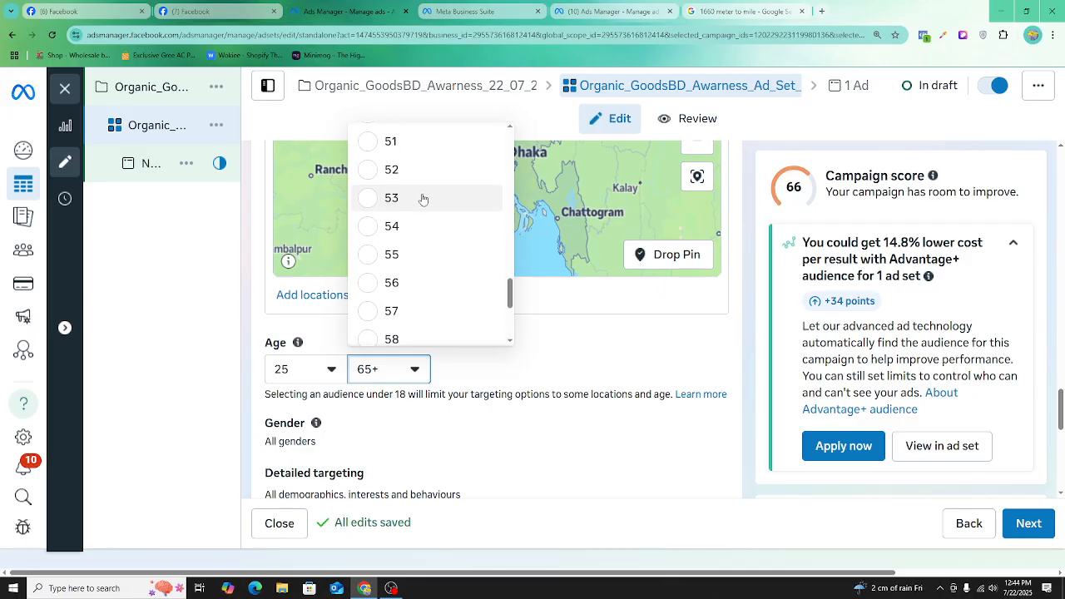
pyautogui.click(409, 165)
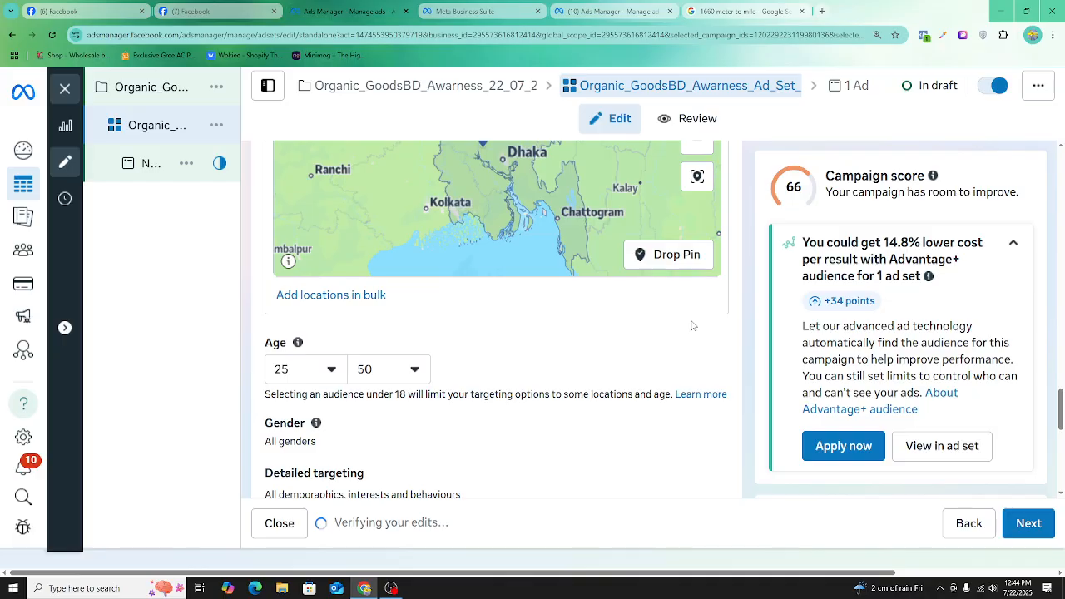
# - Check the audience definition, estimated audience size and estimated daily reach for the 25–50 age range
pyautogui.scroll(-3, 558, 370)
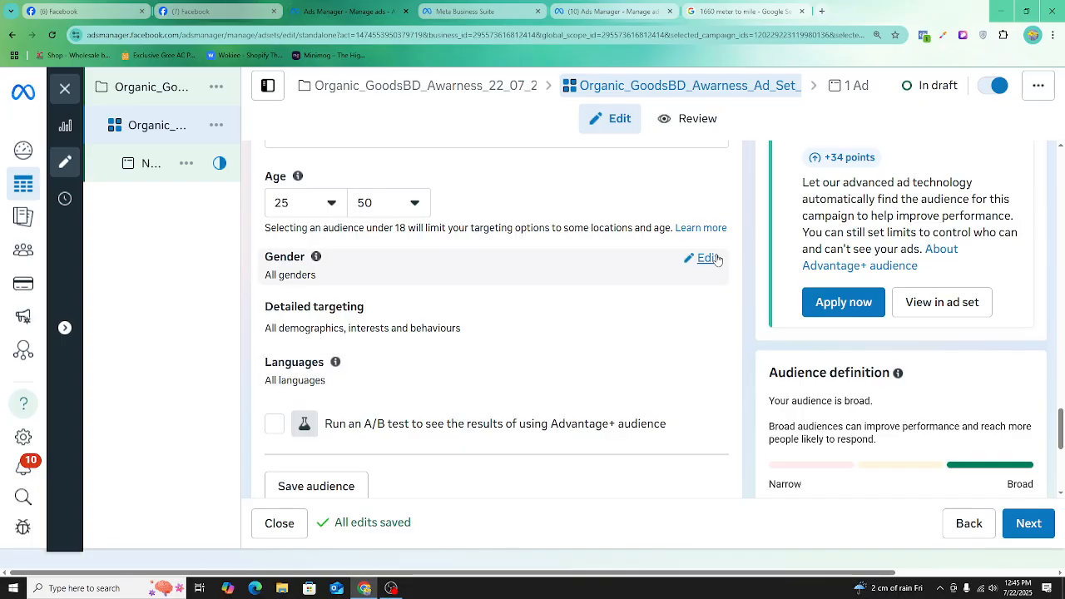
pyautogui.scroll(-5, 1013, 314)
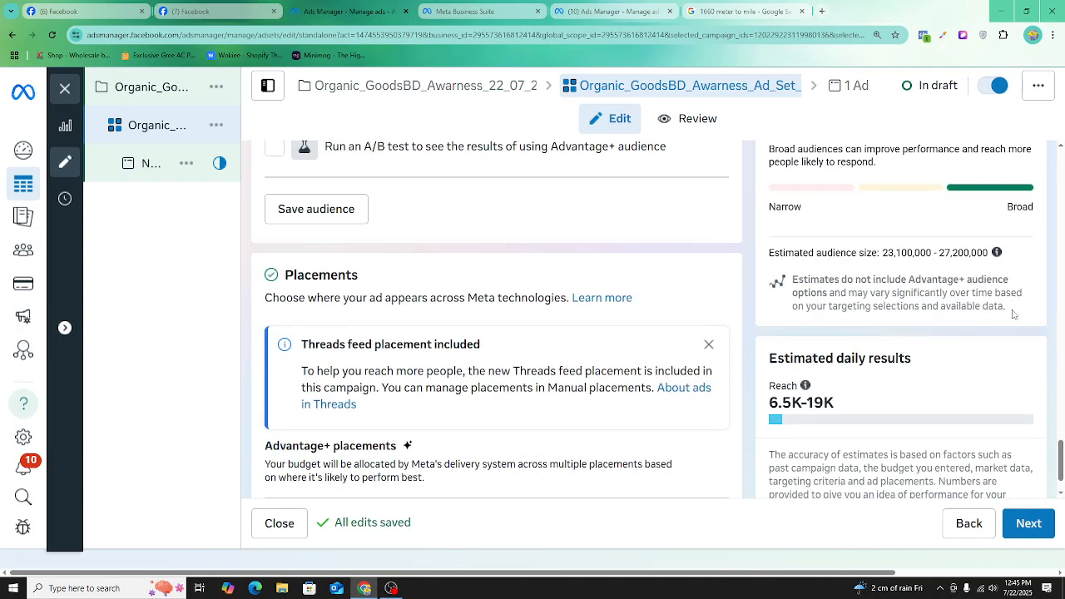
pyautogui.scroll(3, 897, 268)
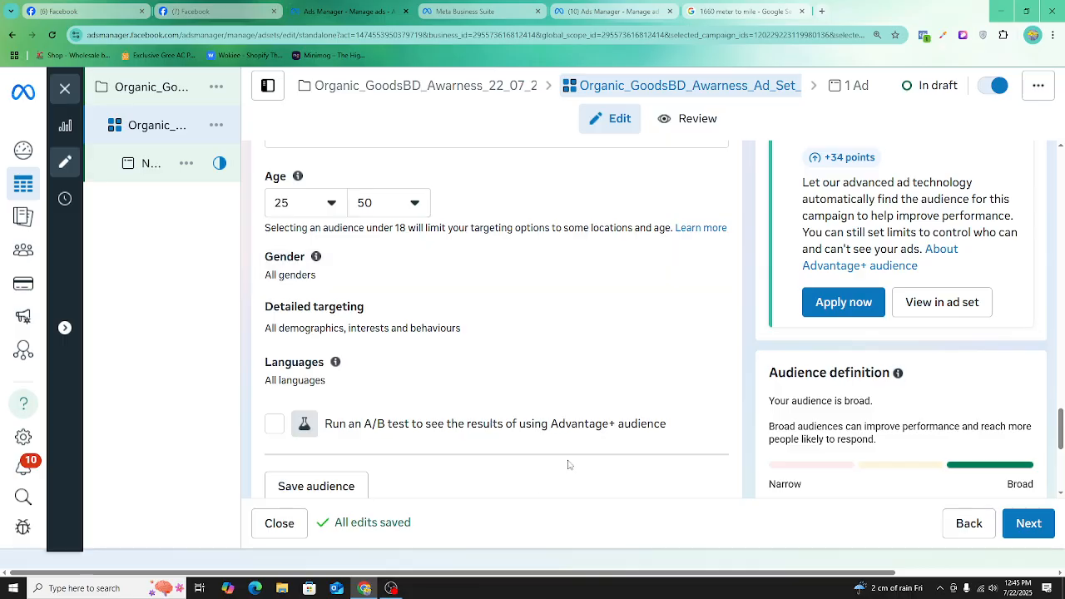
pyautogui.scroll(-2, 707, 438)
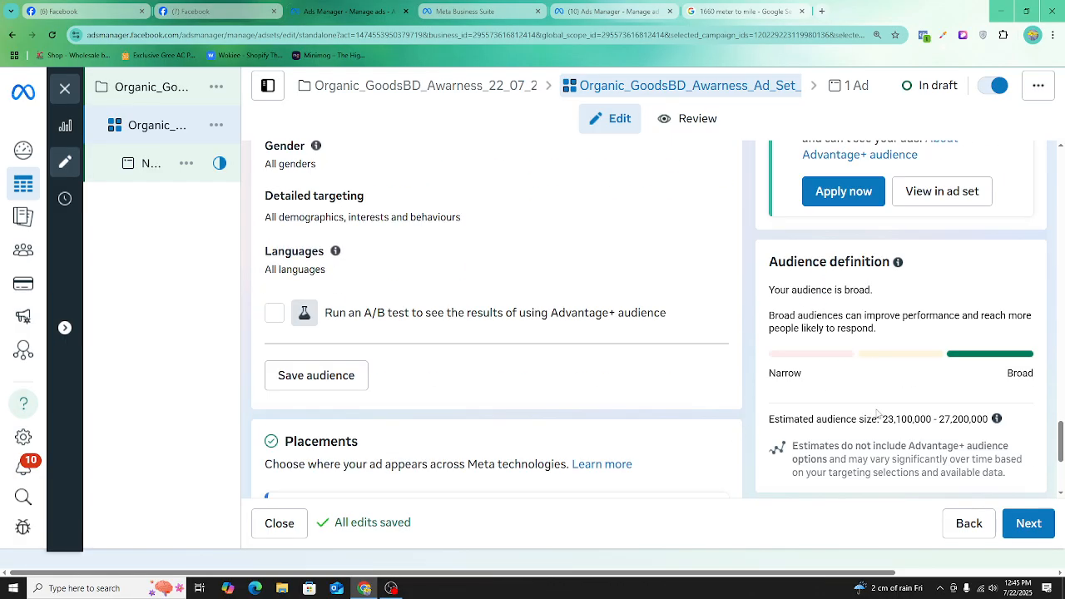
pyautogui.scroll(-1, 876, 414)
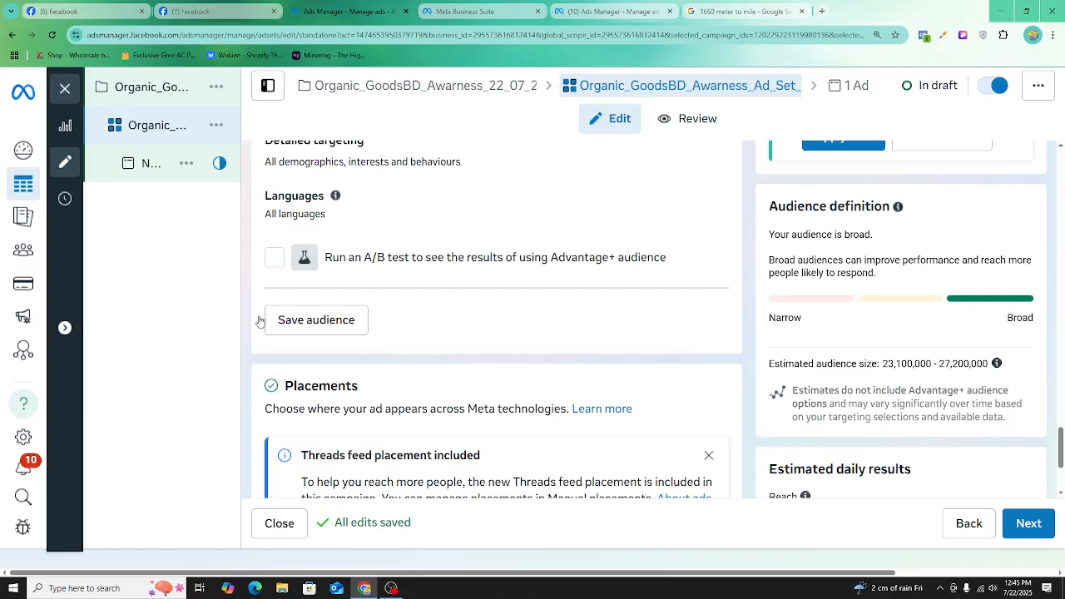
pyautogui.scroll(2, 415, 264)
pyautogui.scroll(1, 443, 295)
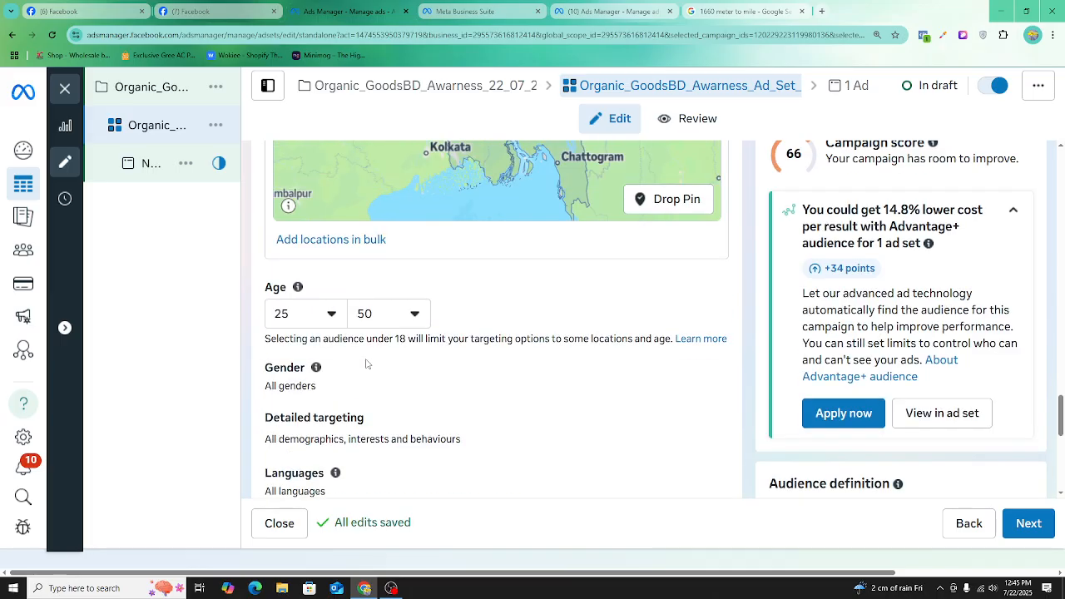
# - Open the gender setting, try Men only, and check the estimated audience size and daily reach
pyautogui.scroll(-1, 532, 333)
pyautogui.click(707, 314)
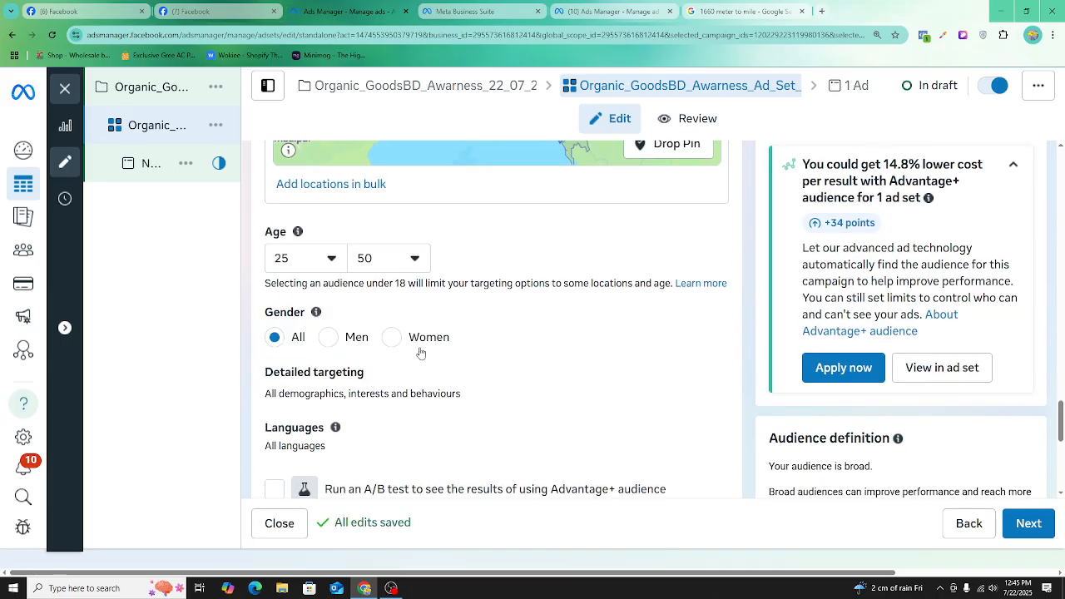
pyautogui.click(328, 338)
pyautogui.scroll(-1, 840, 287)
pyautogui.scroll(1, 840, 287)
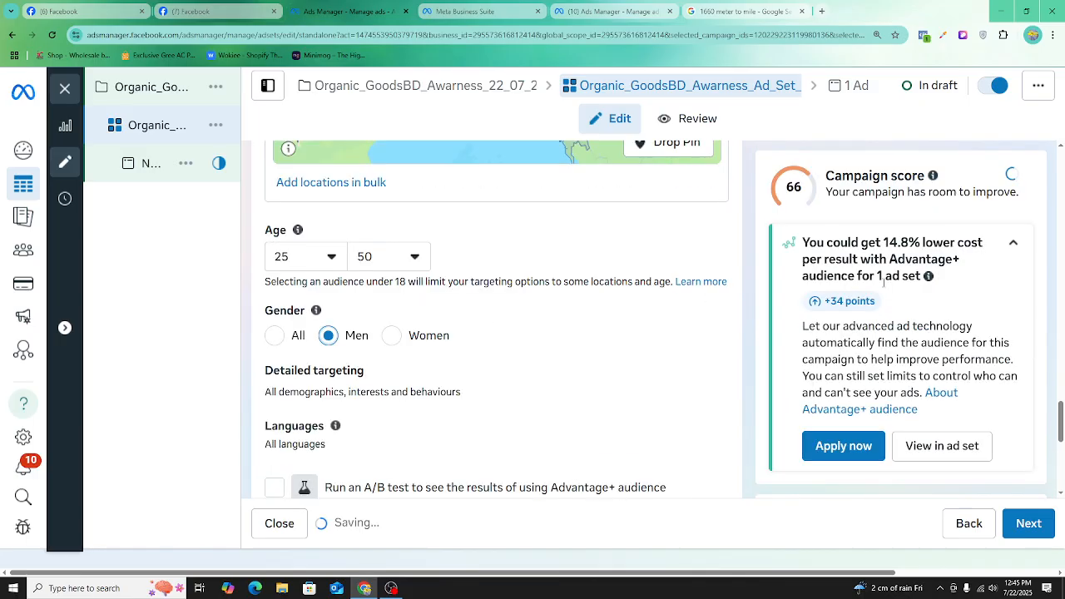
pyautogui.scroll(-4, 965, 274)
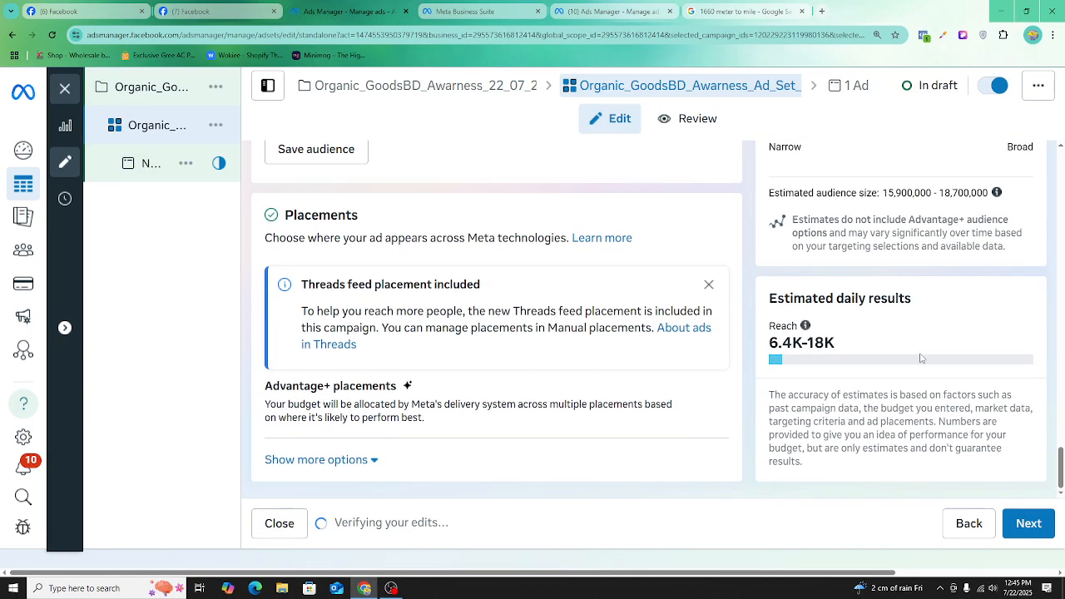
pyautogui.scroll(2, 903, 341)
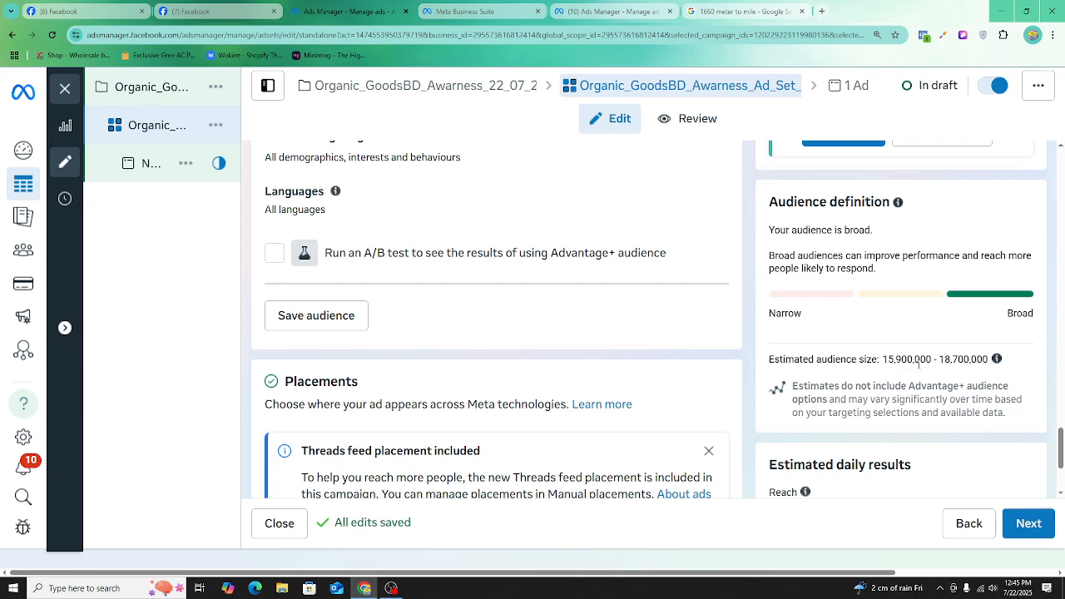
# - Switch the gender targeting to Women and check the estimated audience size and daily reach
pyautogui.scroll(2, 918, 364)
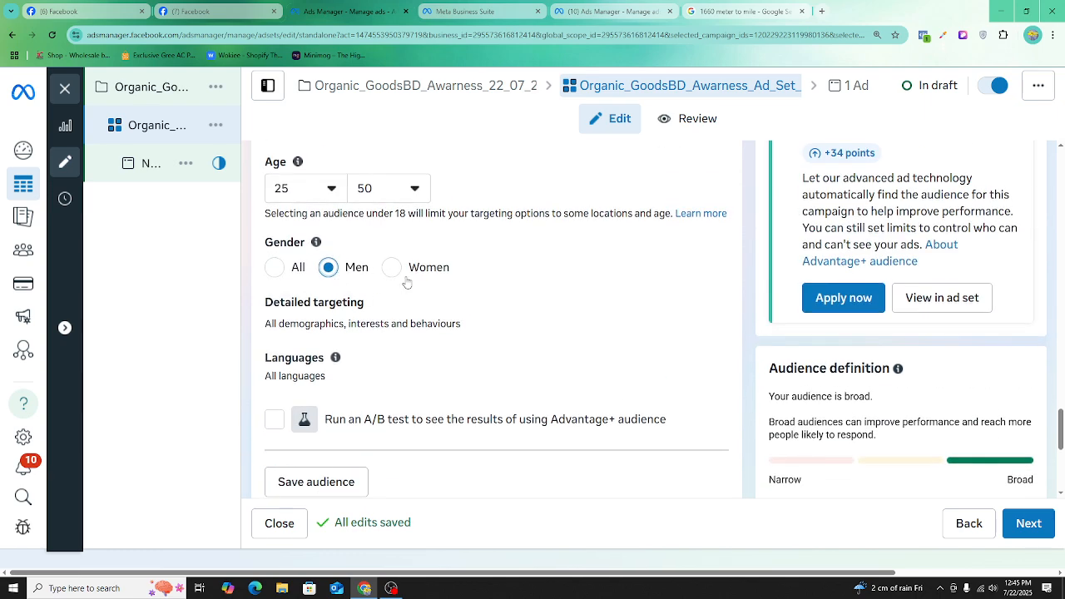
pyautogui.click(393, 268)
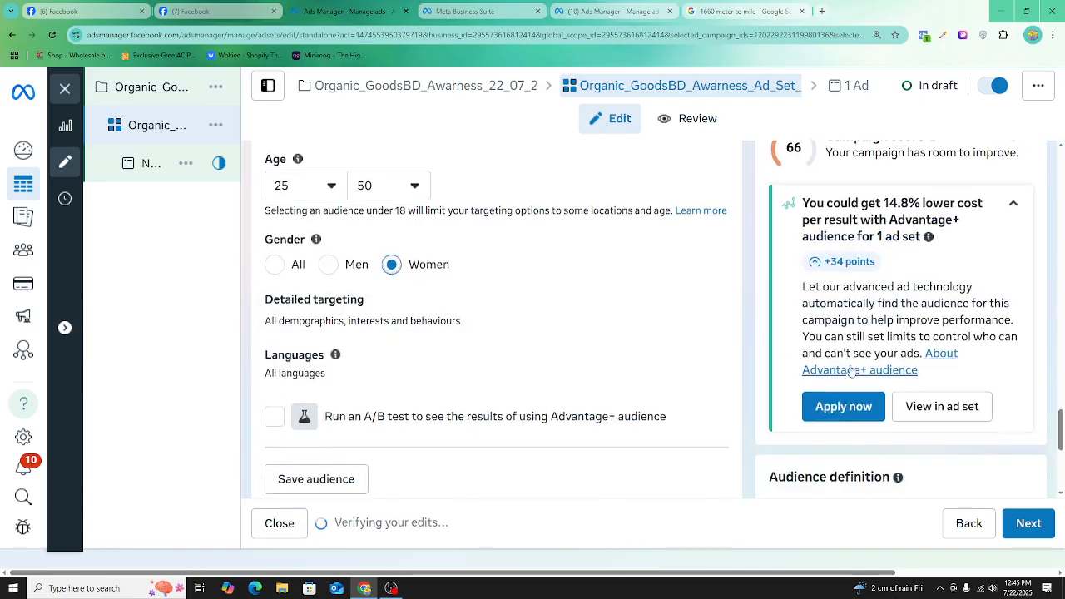
pyautogui.scroll(-3, 954, 342)
pyautogui.scroll(2, 940, 329)
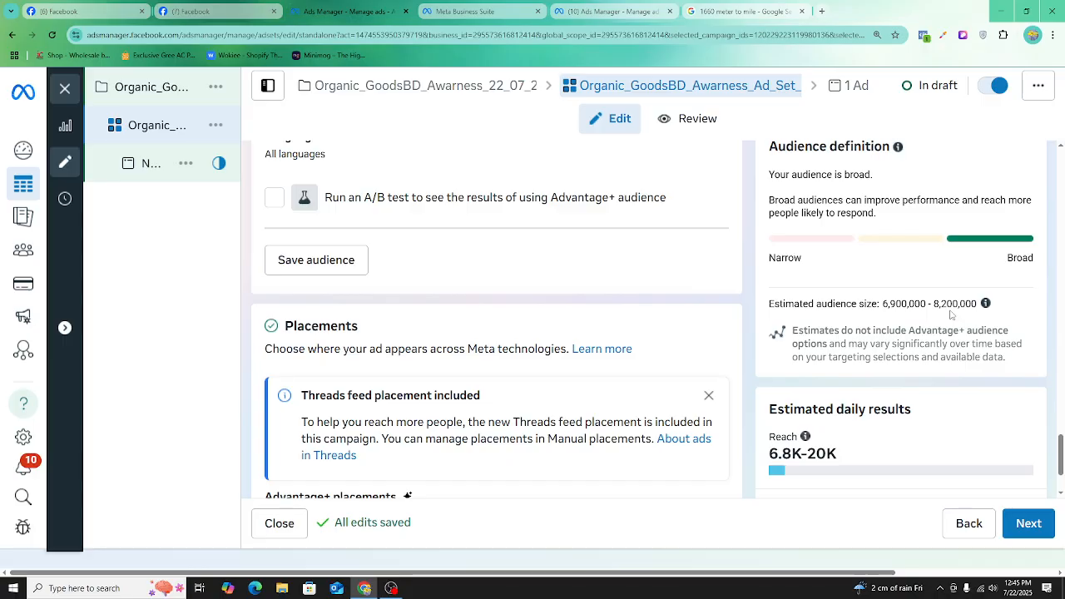
pyautogui.scroll(1, 258, 316)
pyautogui.scroll(3, 258, 316)
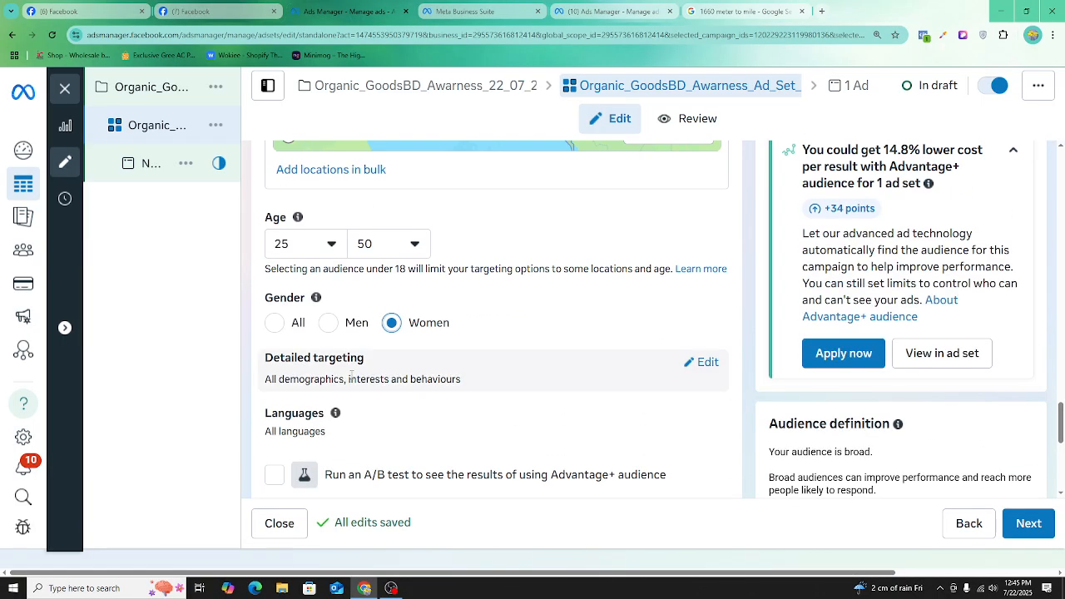
# - Set the gender targeting back to All and recheck the estimated audience size against the age settings
pyautogui.click(274, 324)
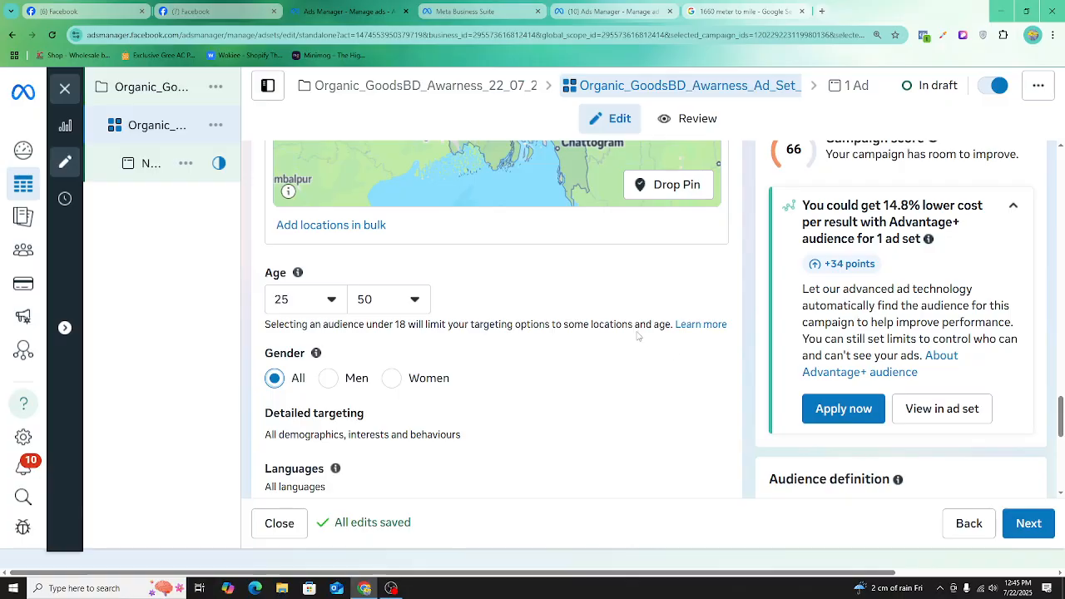
pyautogui.scroll(-2, 637, 332)
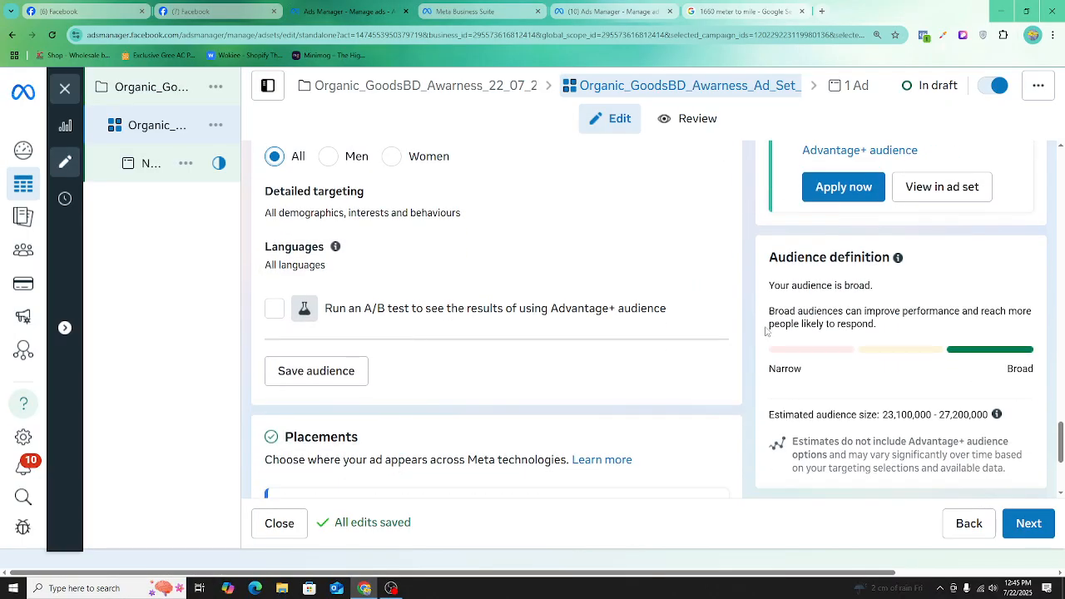
pyautogui.scroll(2, 563, 309)
pyautogui.scroll(2, 499, 328)
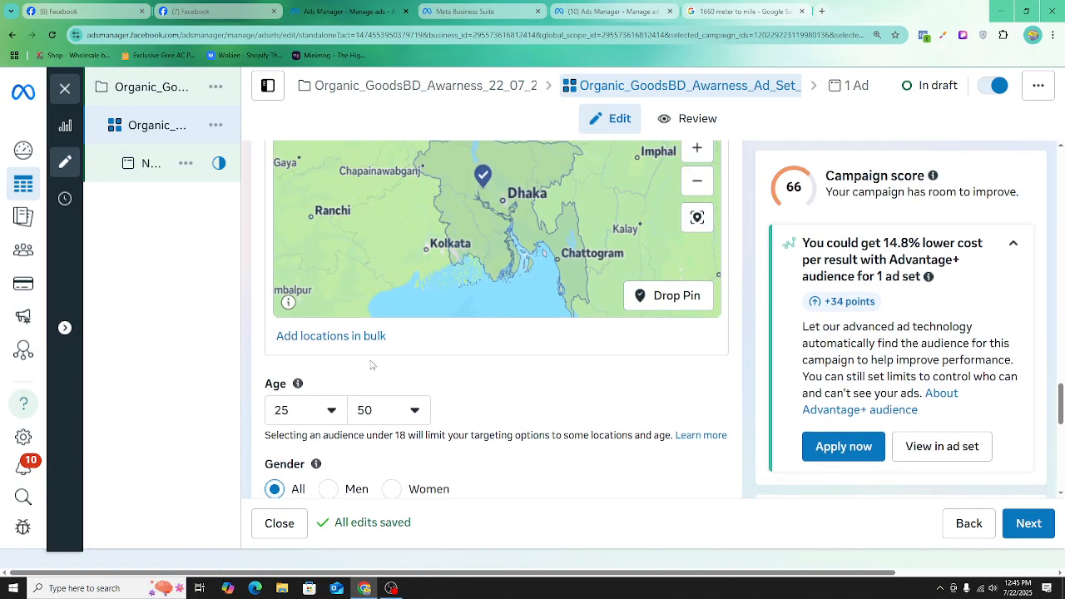
pyautogui.scroll(-1, 374, 366)
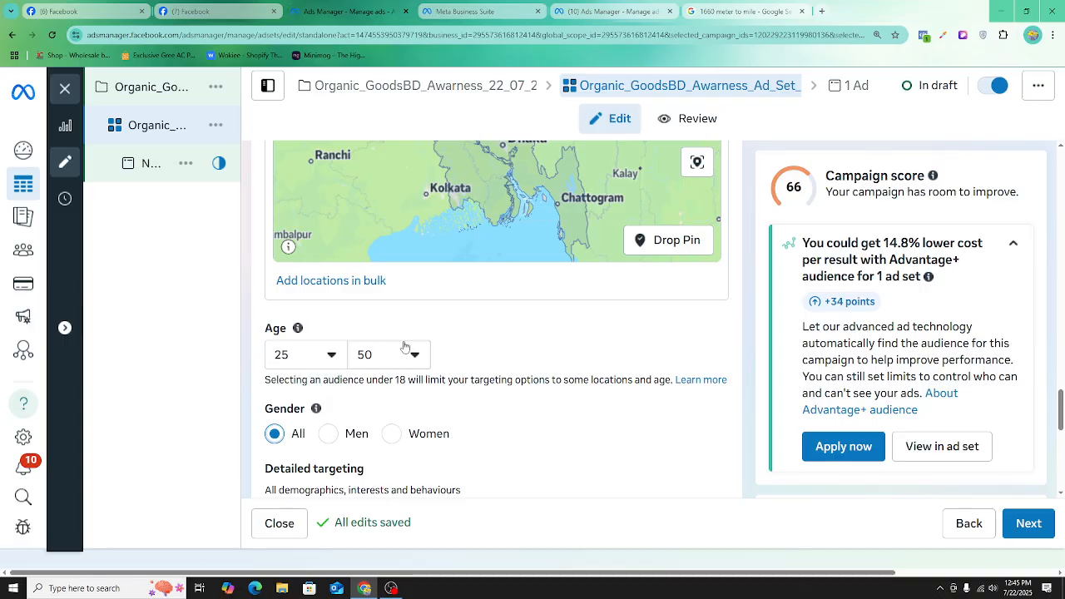
pyautogui.scroll(-2, 405, 345)
pyautogui.scroll(-1, 404, 347)
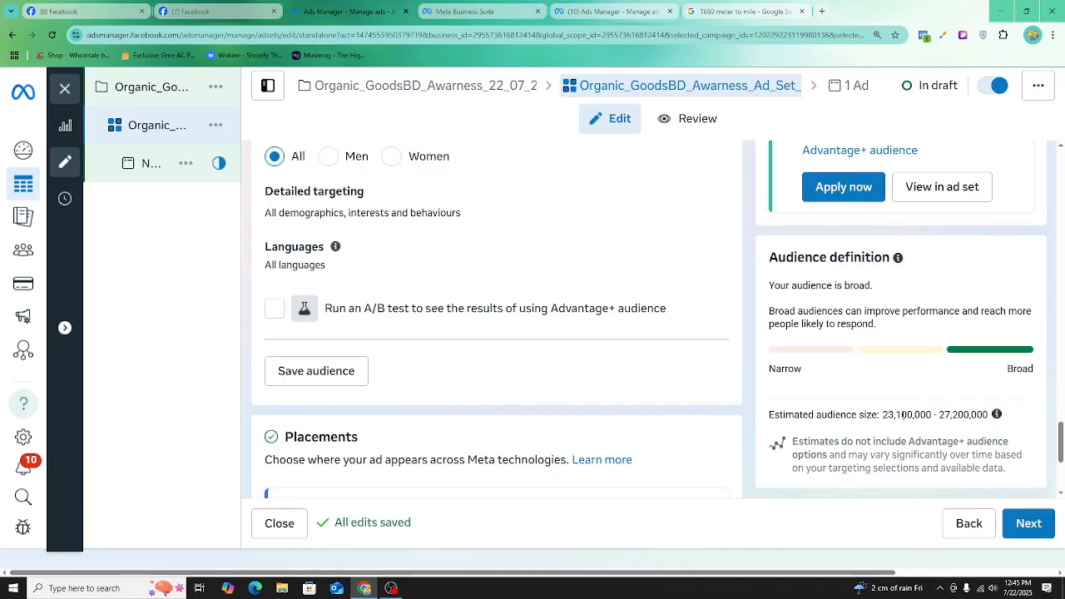
# - Review the location, age, gender and detailed targeting settings, and highlight the estimated audience size in the audience definition
pyautogui.scroll(1, 502, 300)
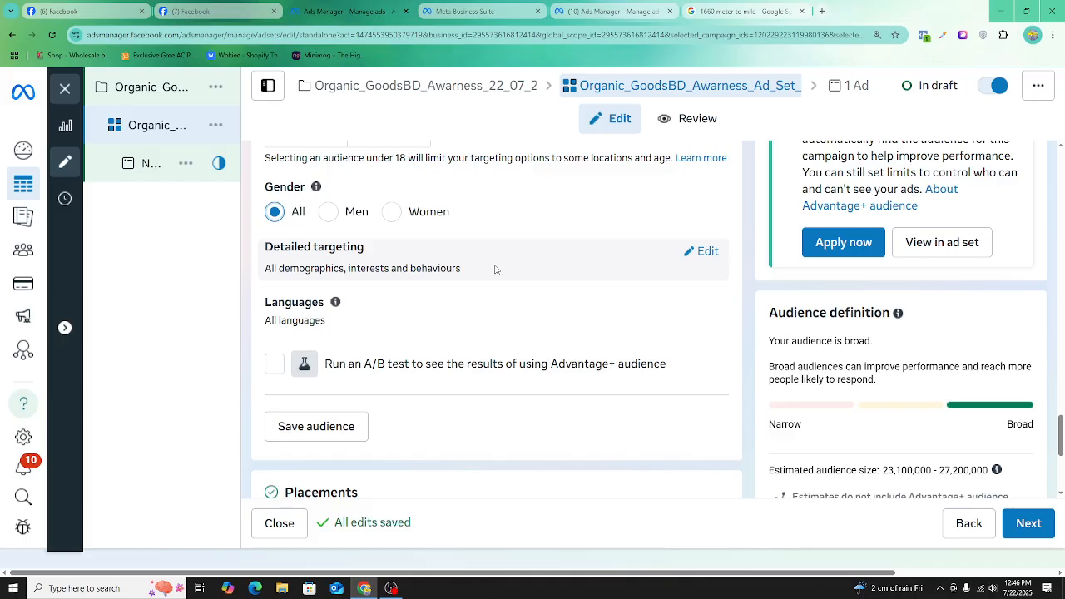
pyautogui.scroll(3, 499, 266)
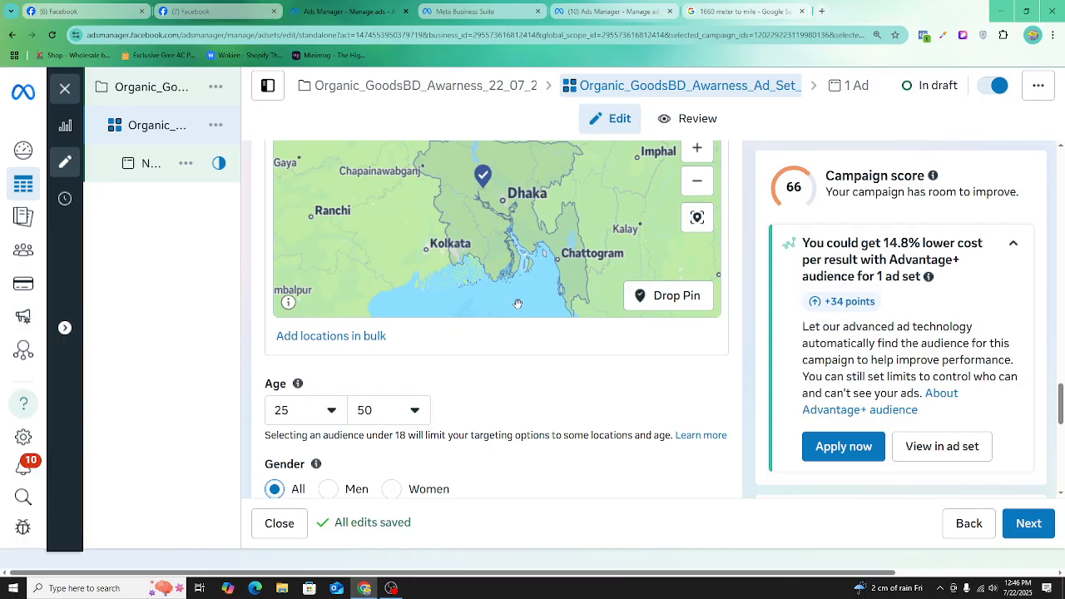
pyautogui.scroll(-1, 530, 266)
pyautogui.scroll(-6, 548, 389)
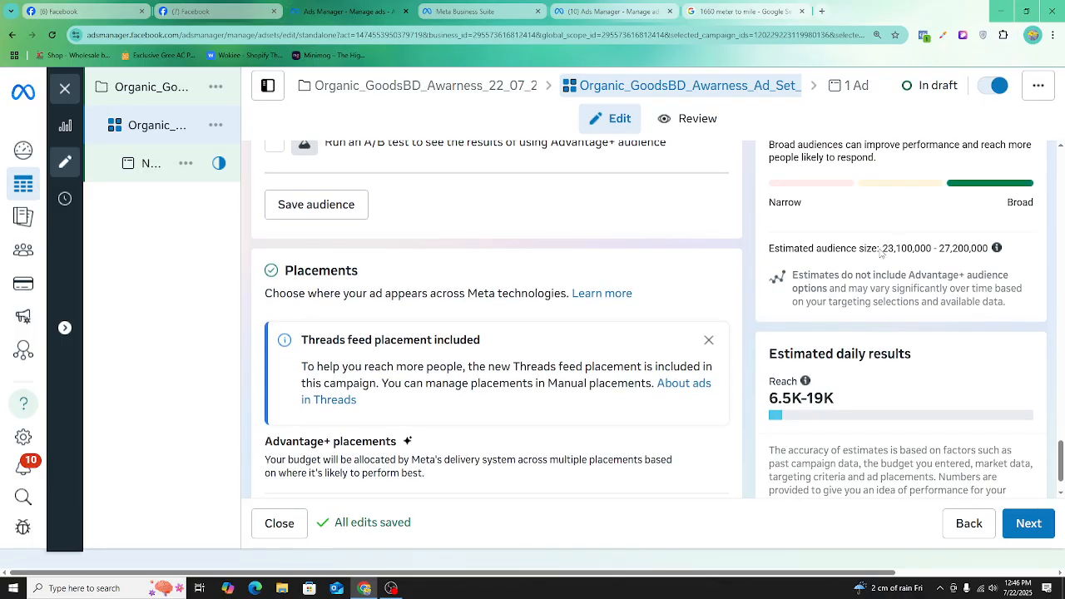
pyautogui.moveTo(882, 248); pyautogui.dragTo(989, 249)
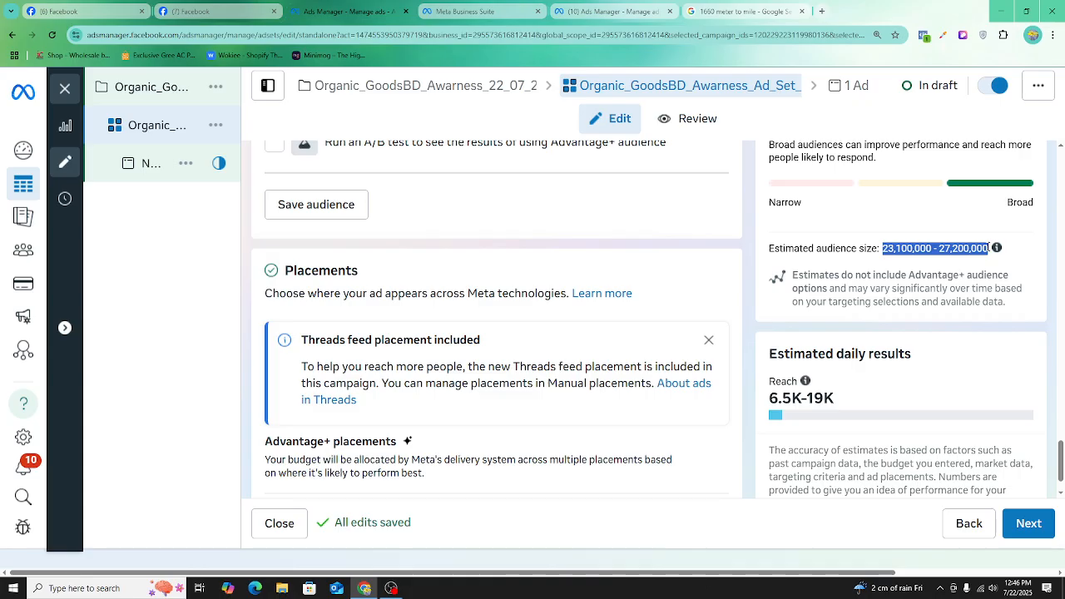
pyautogui.scroll(5, 468, 277)
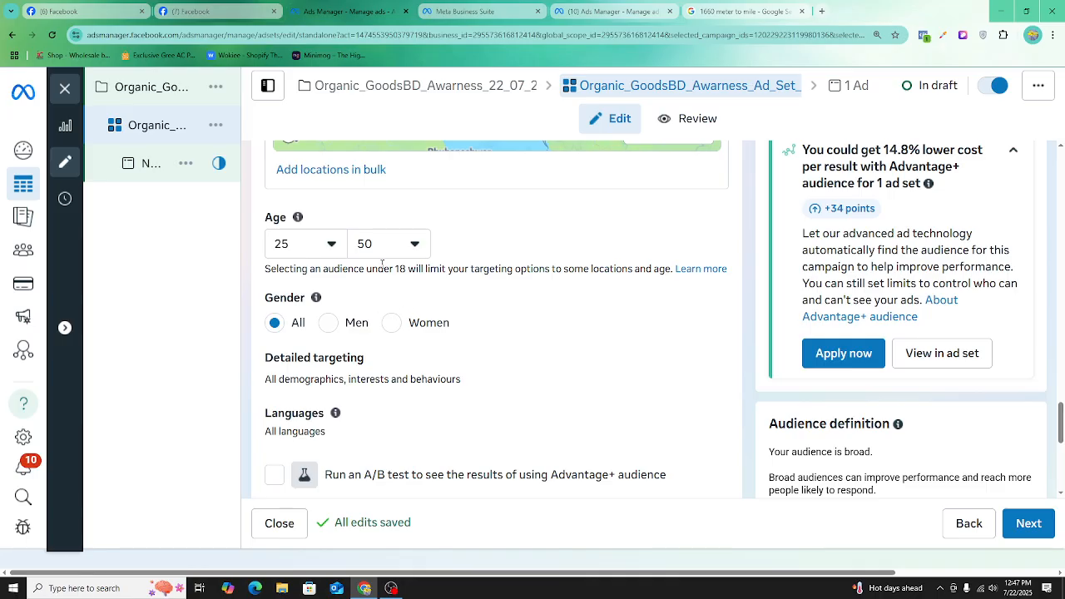
pyautogui.scroll(-1, 385, 283)
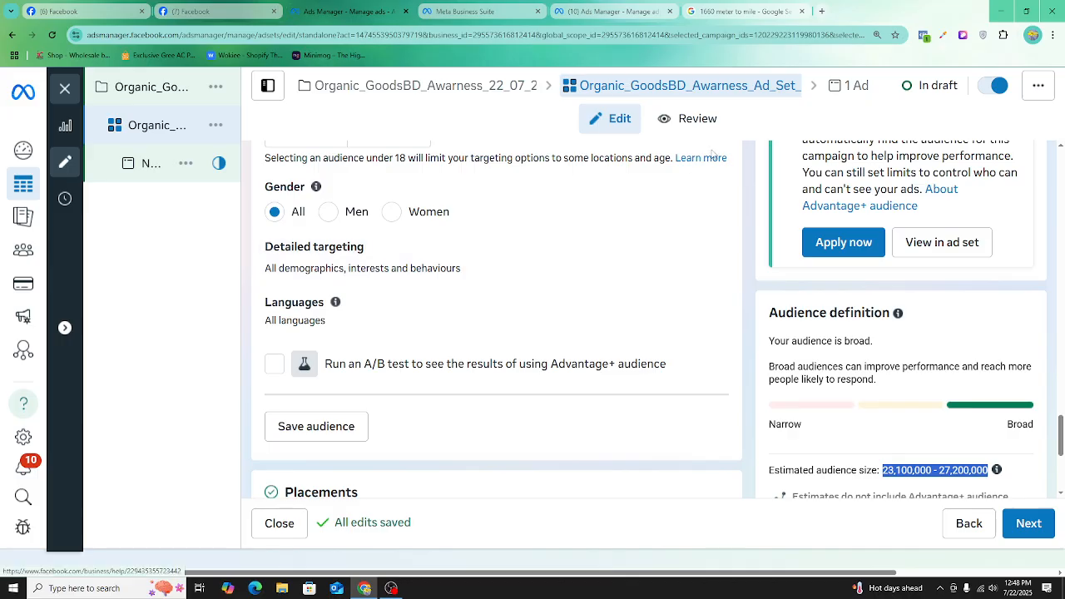
pyautogui.scroll(-2, 923, 315)
pyautogui.scroll(-2, 923, 315)
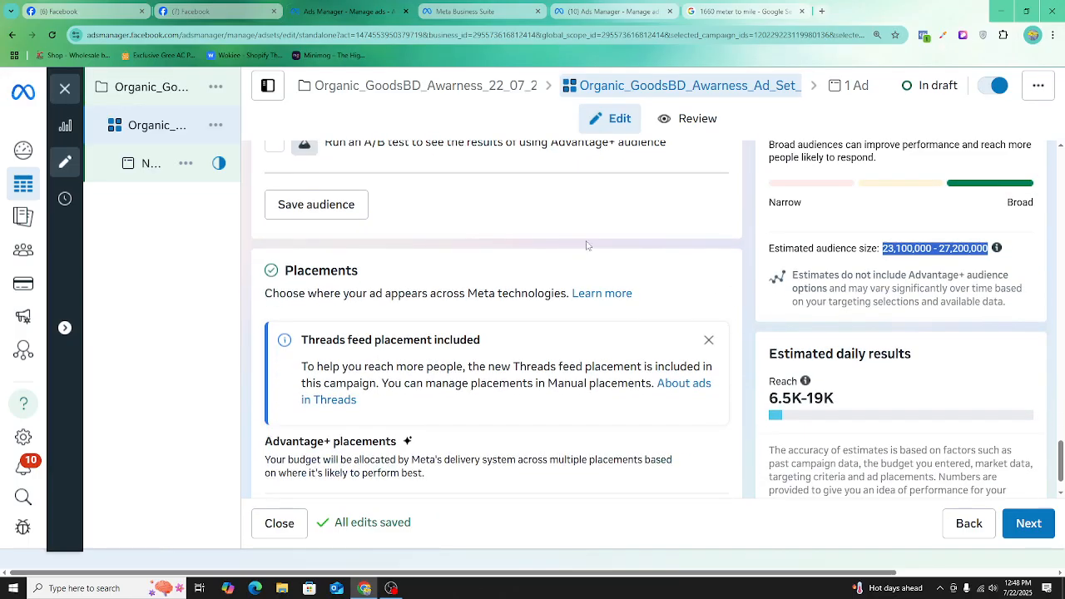
# - Open the ad set's detailed targeting for editing, browse its main categories and read the description of Demographics
pyautogui.scroll(6, 396, 313)
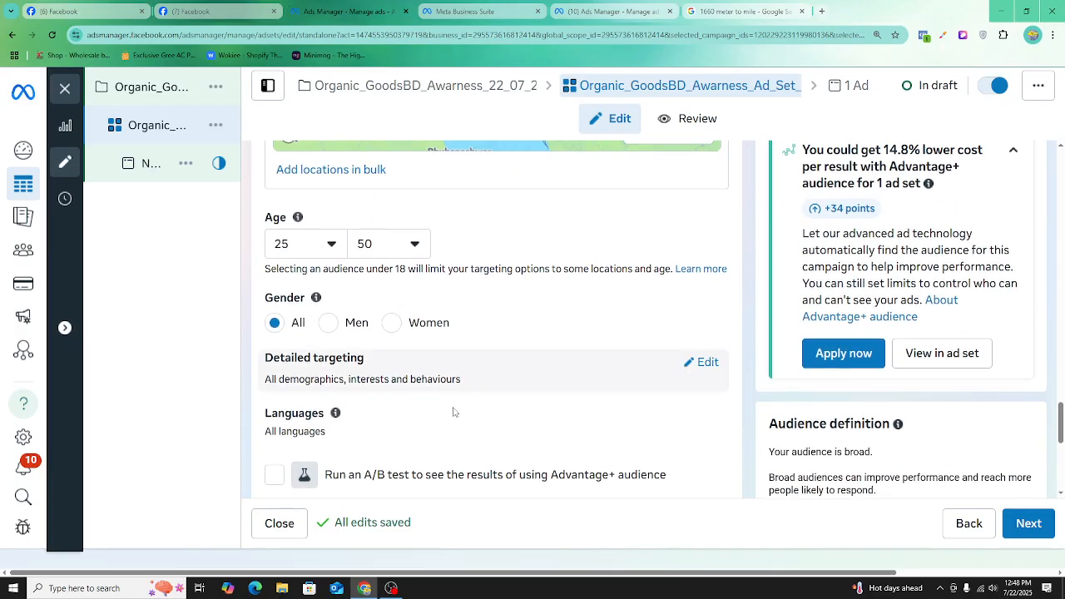
pyautogui.click(712, 366)
pyautogui.scroll(-2, 469, 227)
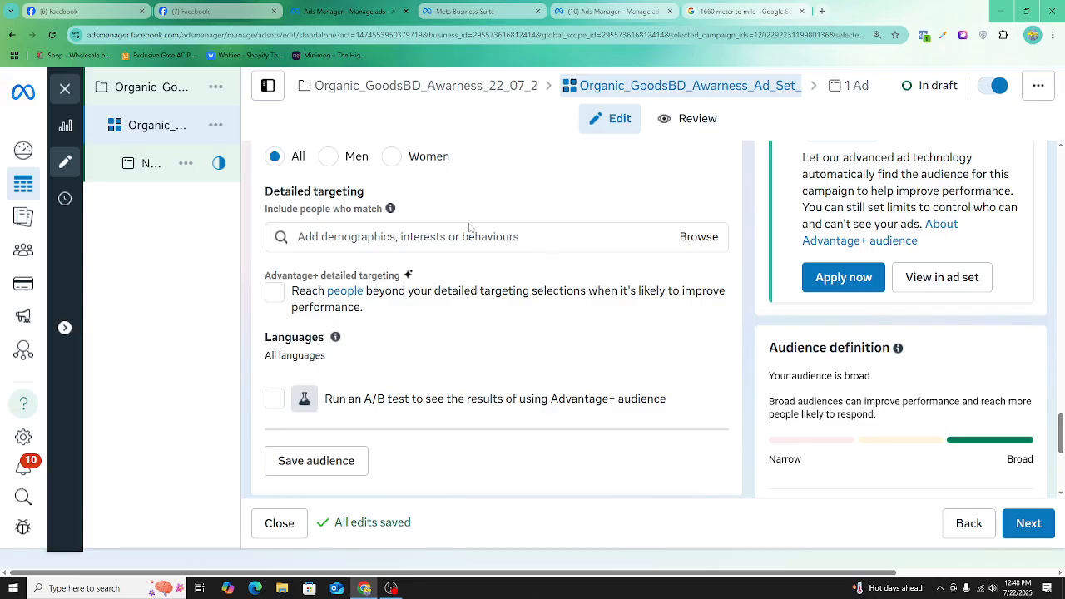
pyautogui.scroll(1, 392, 265)
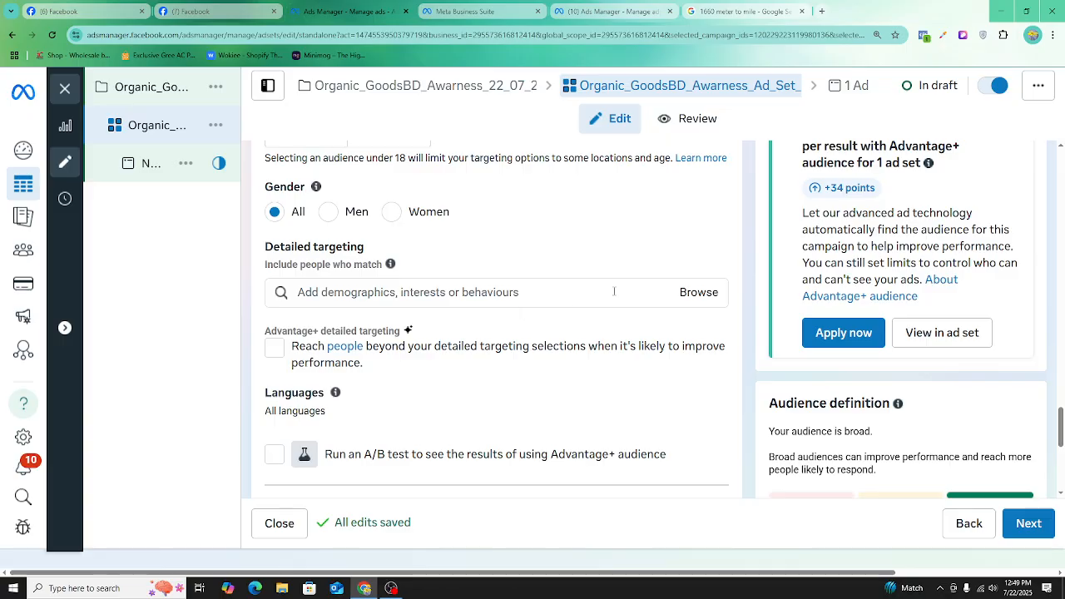
pyautogui.click(694, 297)
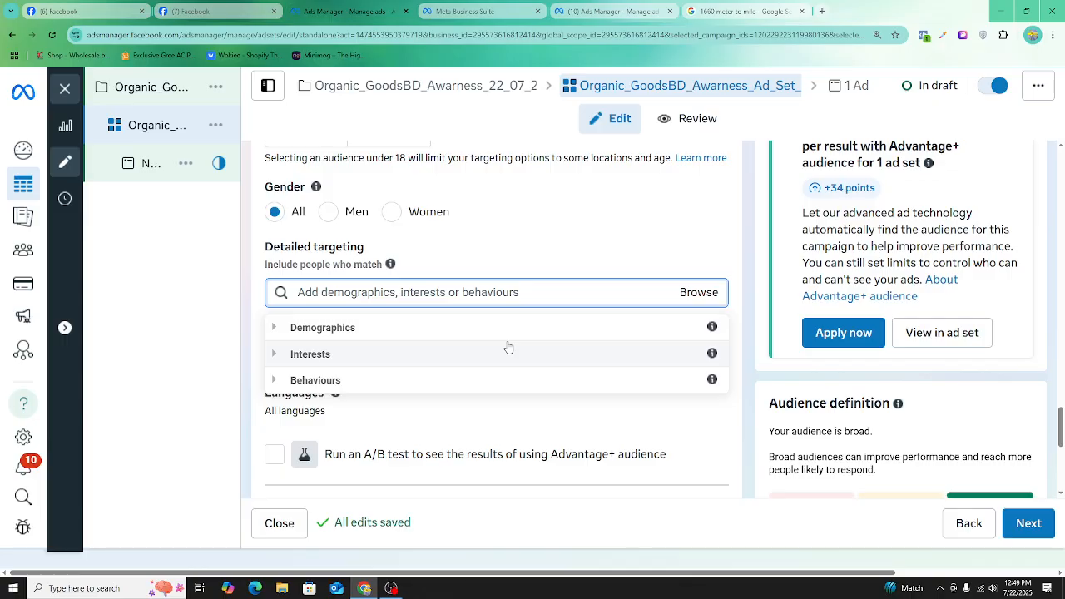
pyautogui.moveTo(712, 328)
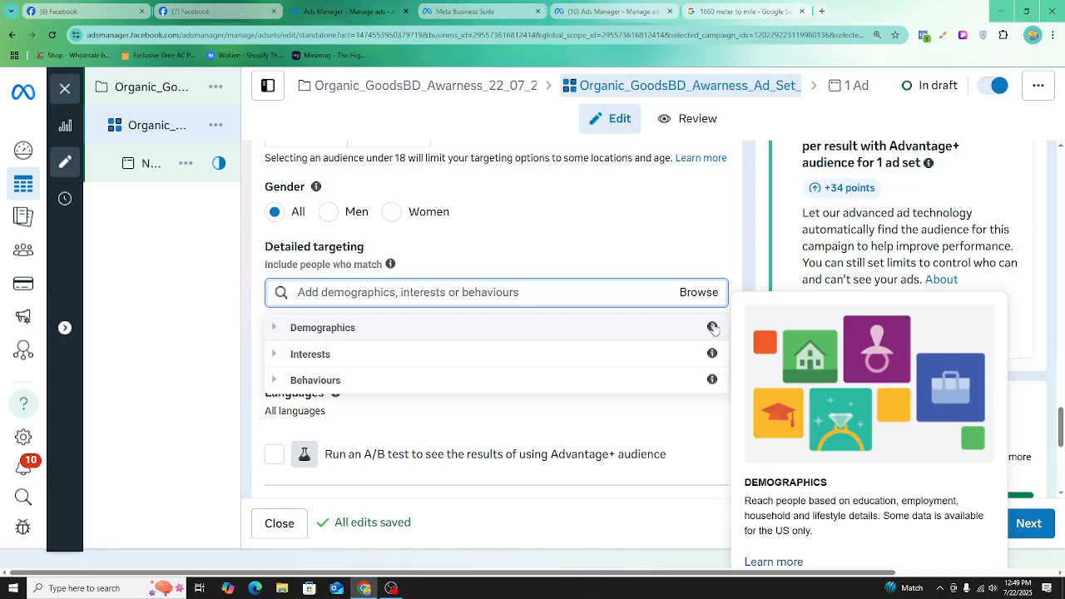
# - Expand Demographics, Education and Education level, and examine the details of the options from At high school to Doctorate degree
pyautogui.click(286, 330)
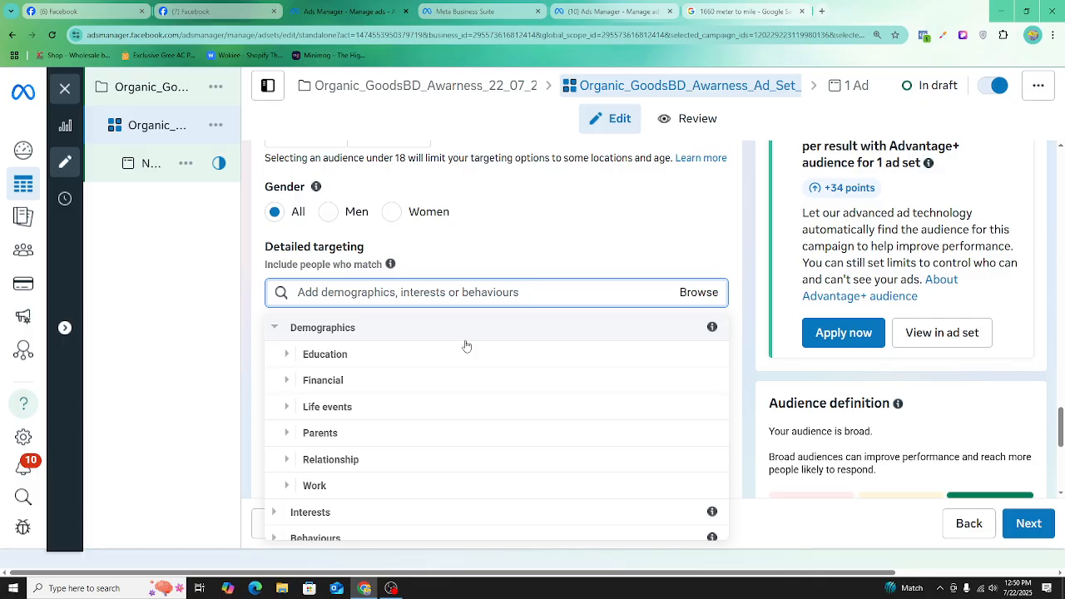
pyautogui.click(287, 357)
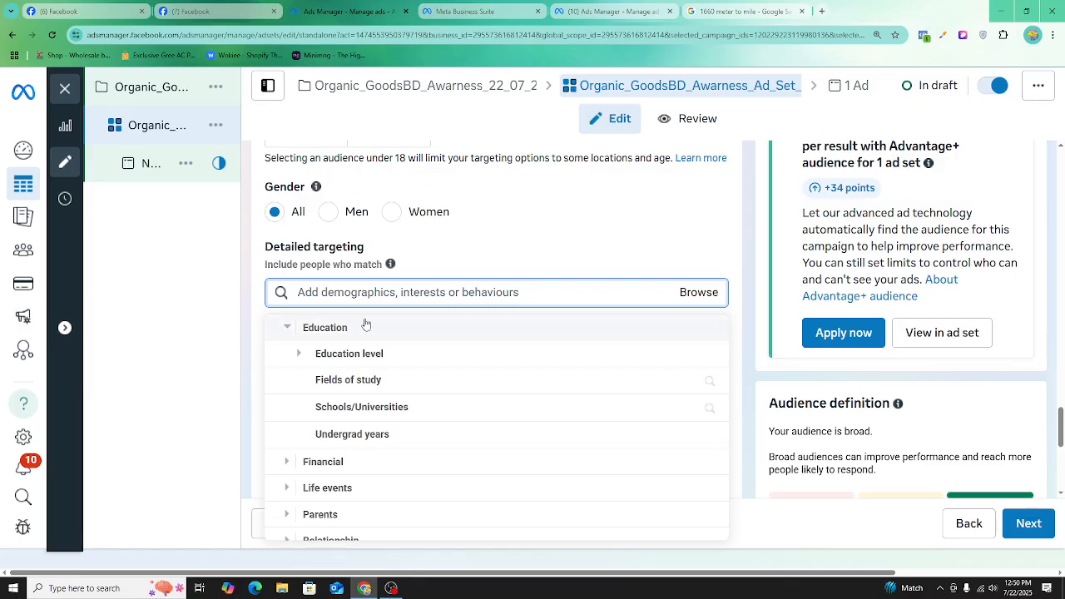
pyautogui.click(299, 354)
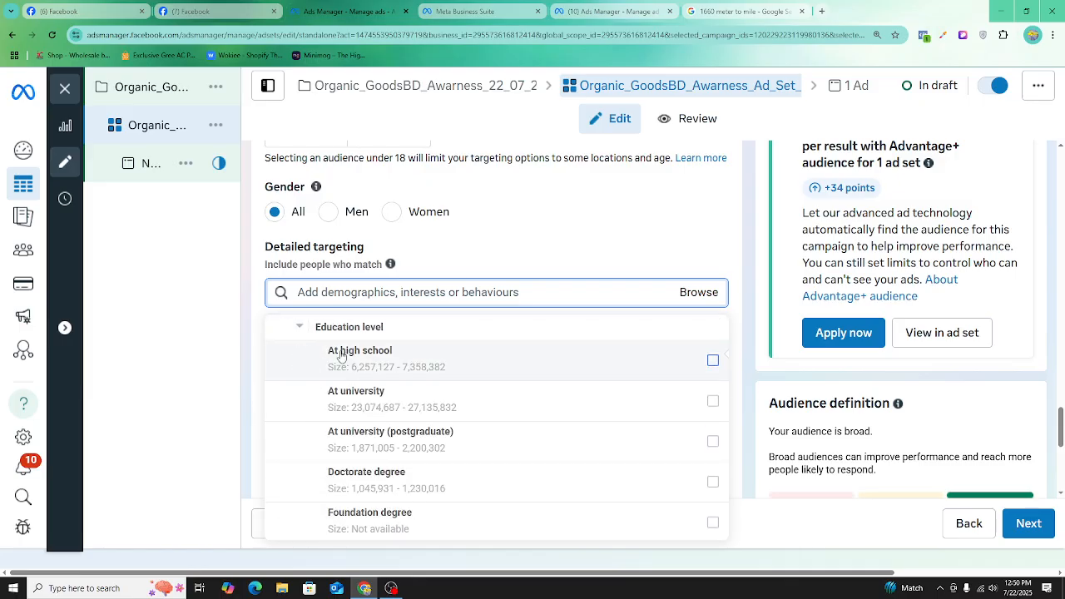
pyautogui.moveTo(352, 356)
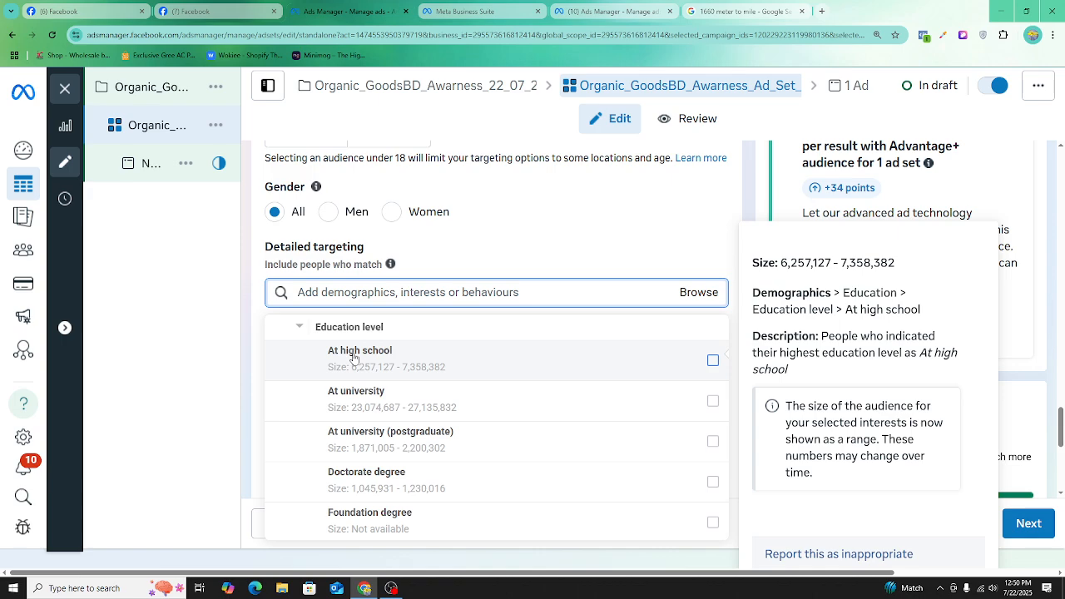
pyautogui.moveTo(376, 413)
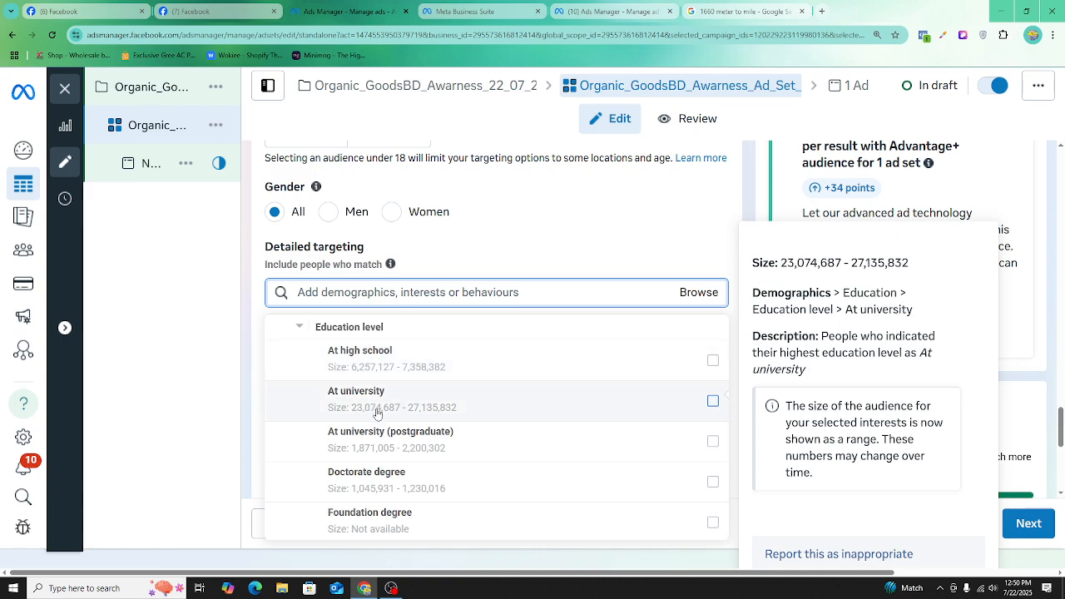
pyautogui.moveTo(387, 450)
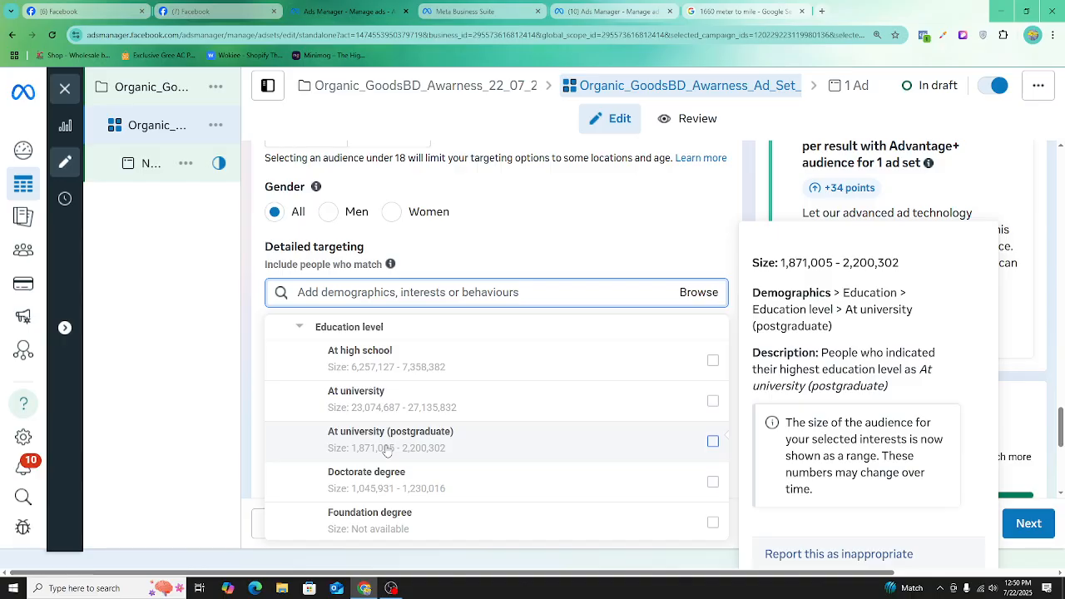
pyautogui.moveTo(380, 491)
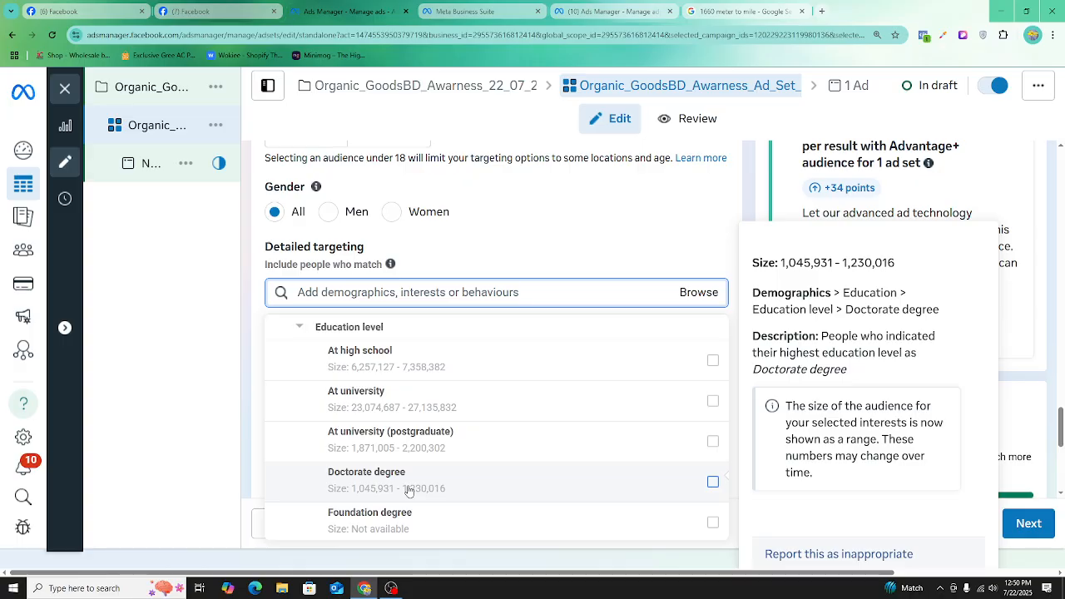
# - Review the remaining education levels, including High school leaver, Master's degree and Some high school, and return to the start of the list
pyautogui.scroll(-3, 407, 489)
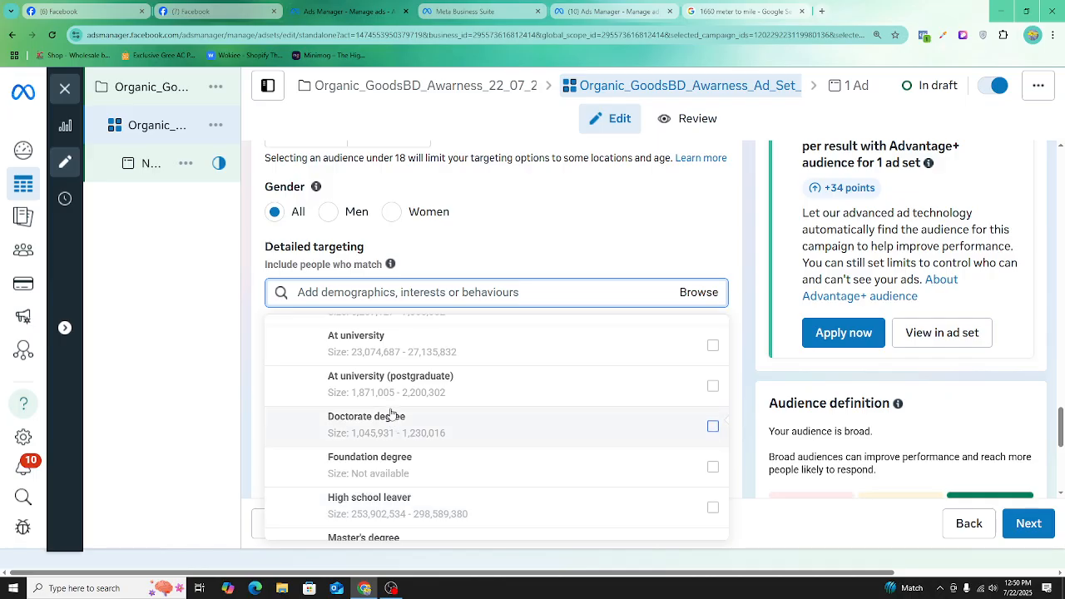
pyautogui.scroll(-1, 398, 468)
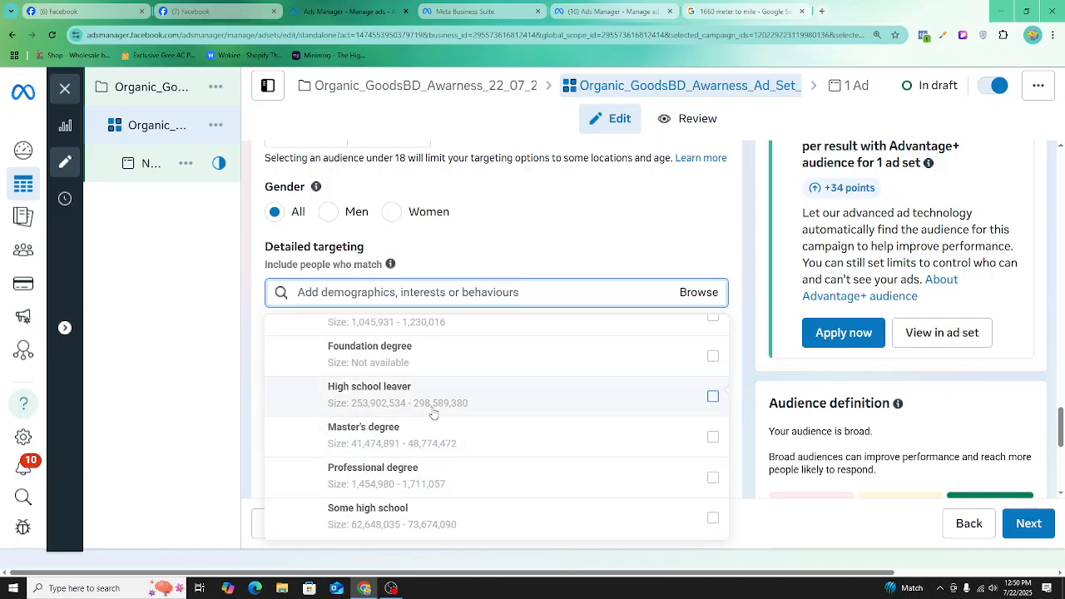
pyautogui.moveTo(433, 414)
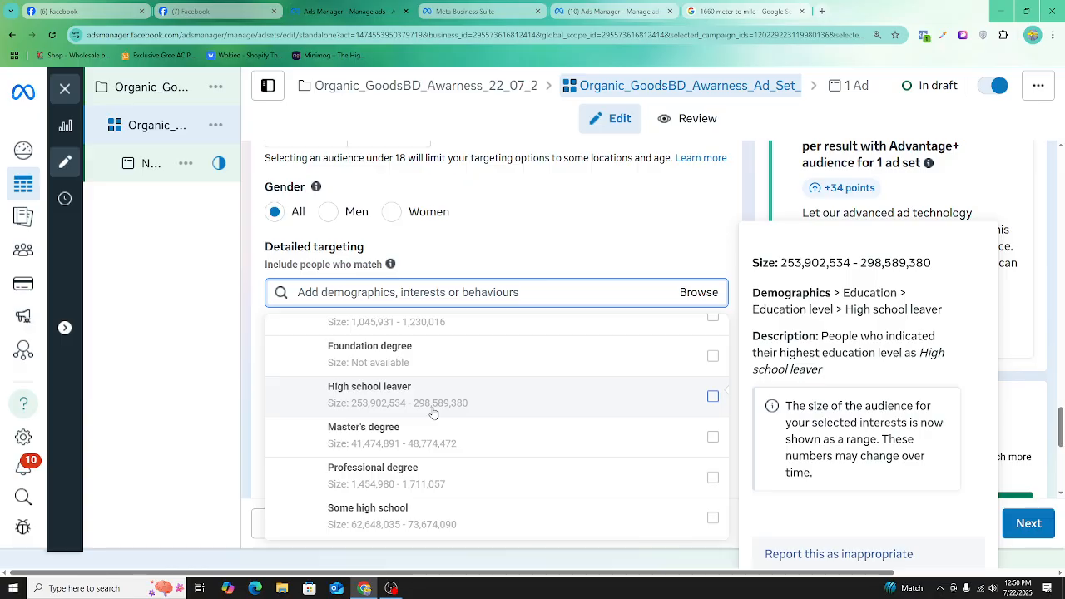
pyautogui.scroll(-2, 426, 440)
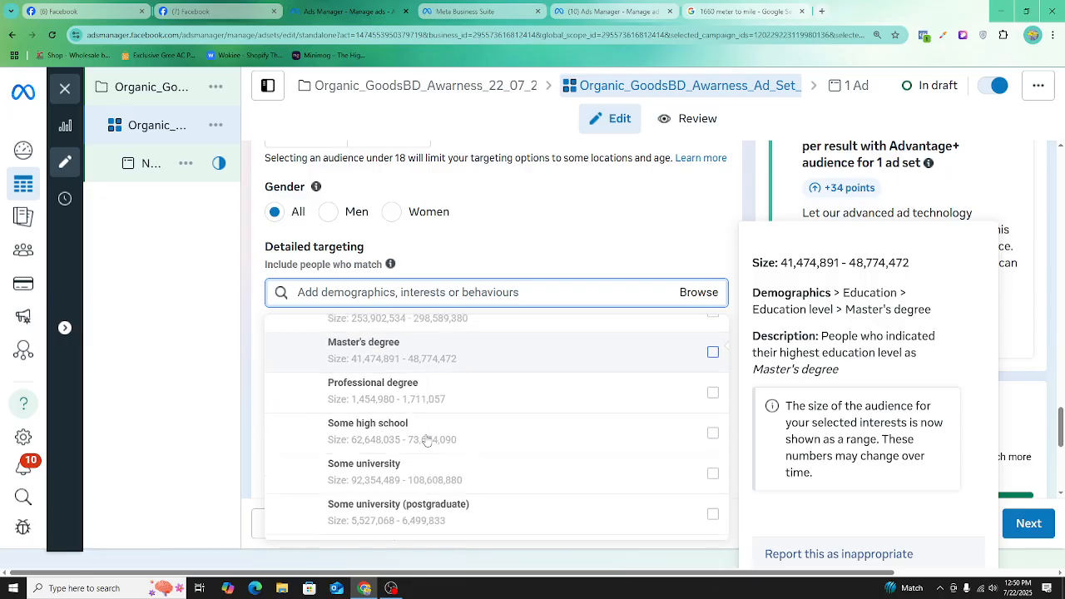
pyautogui.scroll(-1, 424, 416)
pyautogui.scroll(-1, 432, 363)
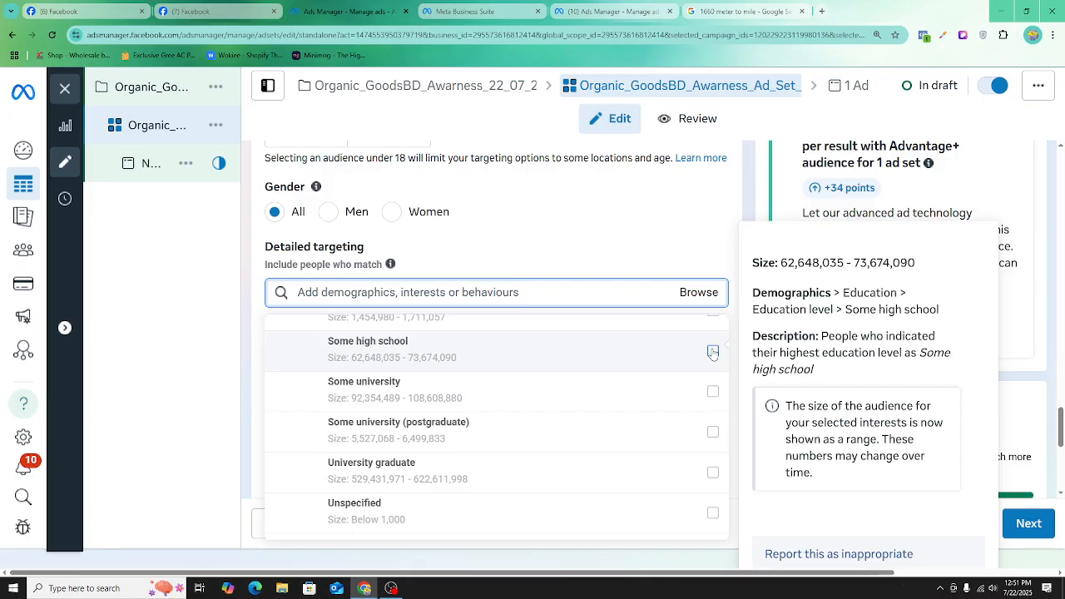
pyautogui.scroll(-2, 449, 403)
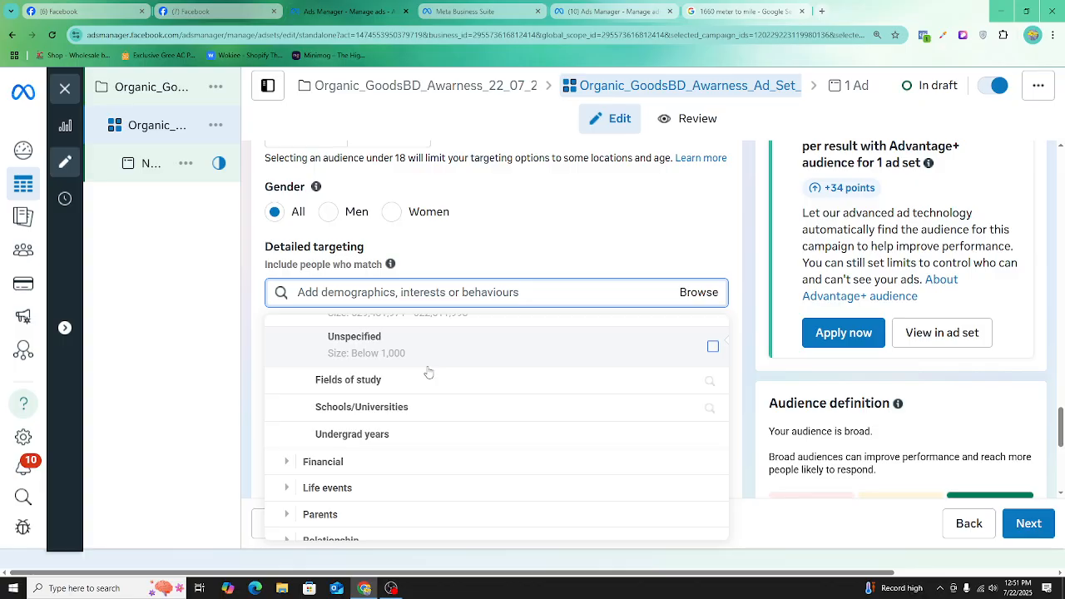
pyautogui.scroll(2, 482, 399)
pyautogui.scroll(5, 489, 390)
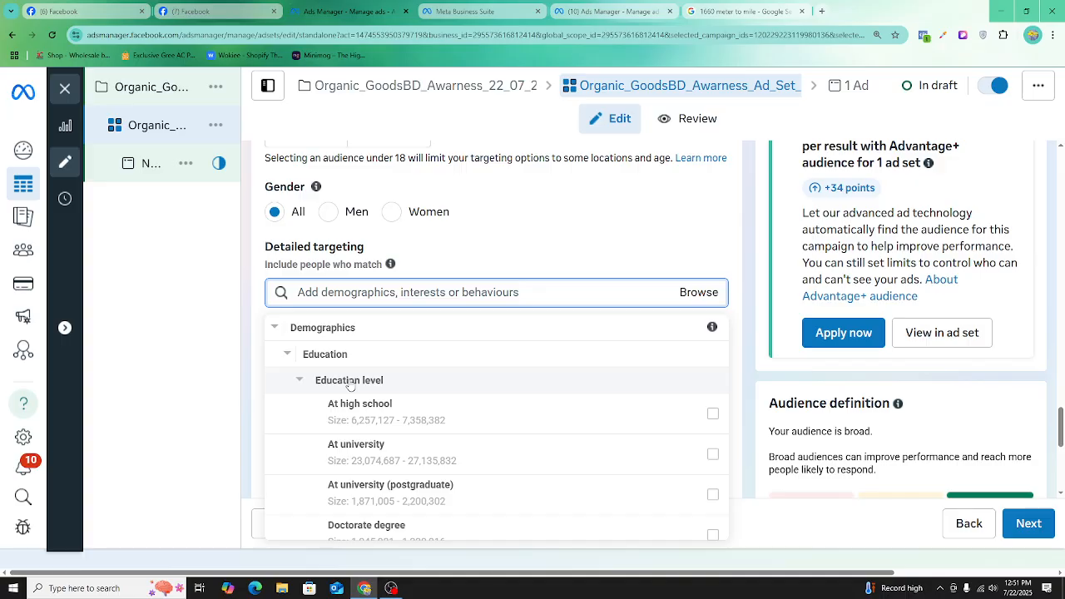
# - Collapse Education level and open the Fields of study search within the Education demographics
pyautogui.click(302, 383)
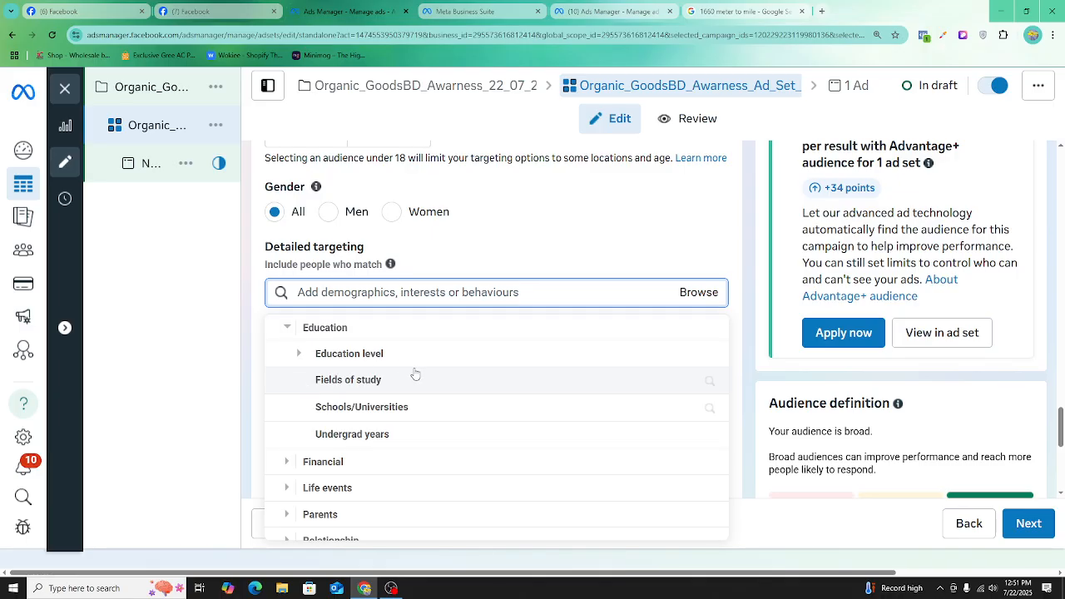
pyautogui.click(361, 379)
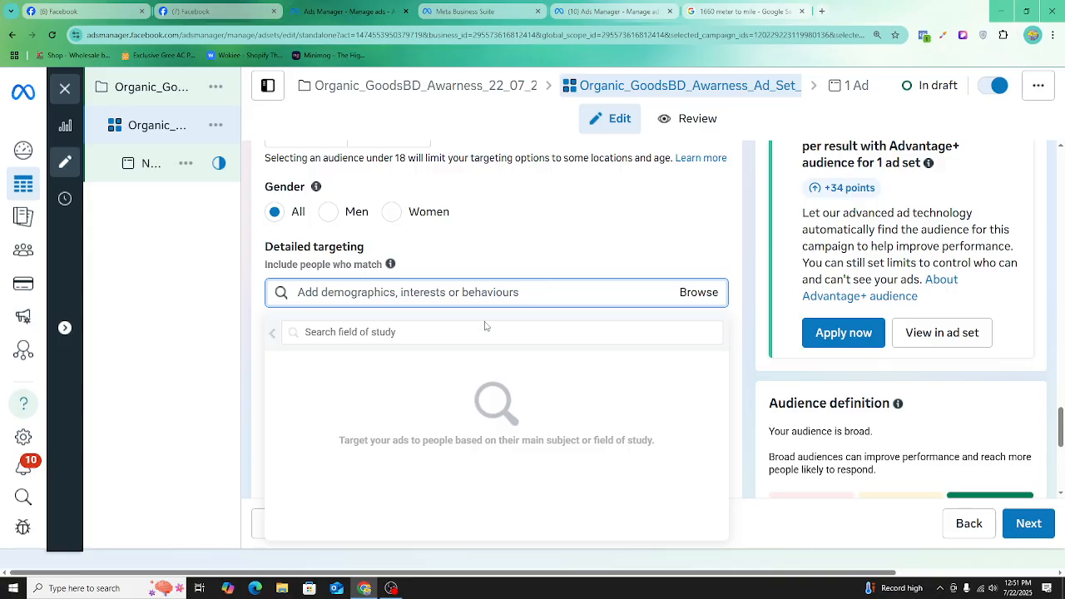
pyautogui.click(406, 294)
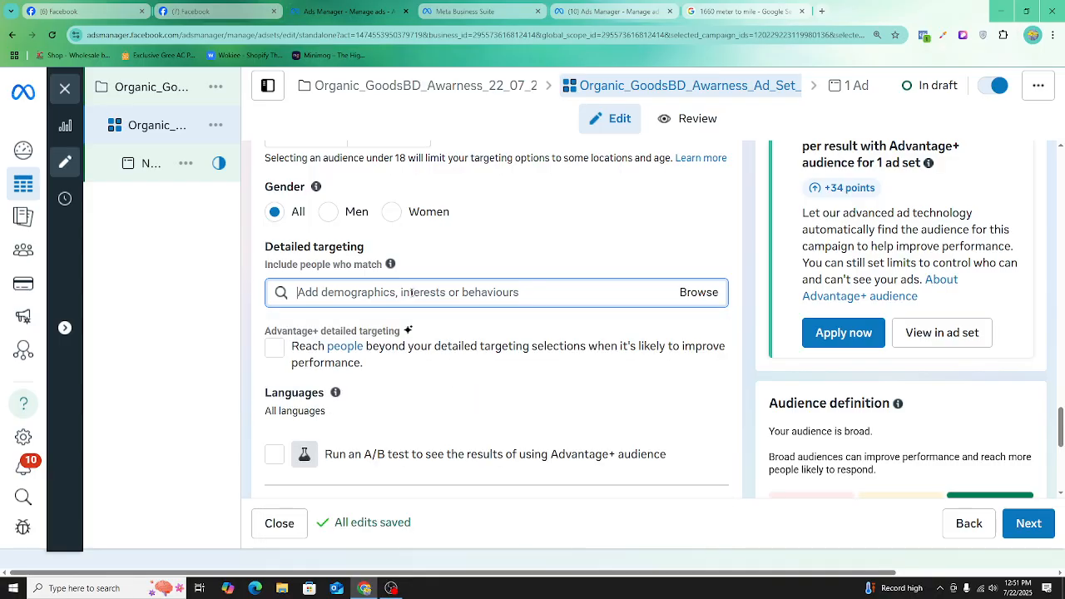
pyautogui.click(699, 293)
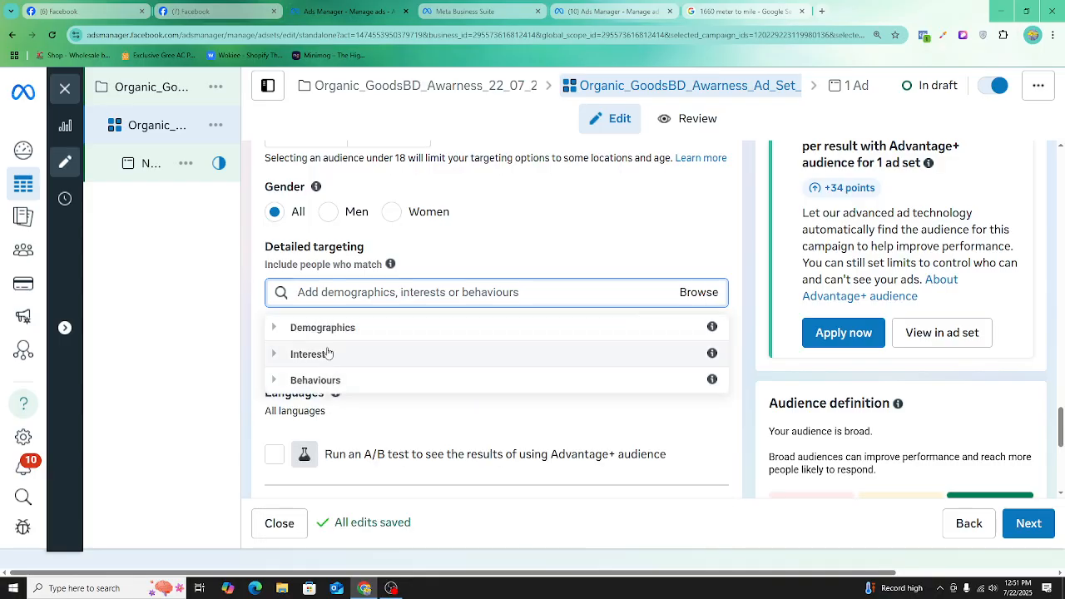
pyautogui.click(323, 329)
pyautogui.click(310, 354)
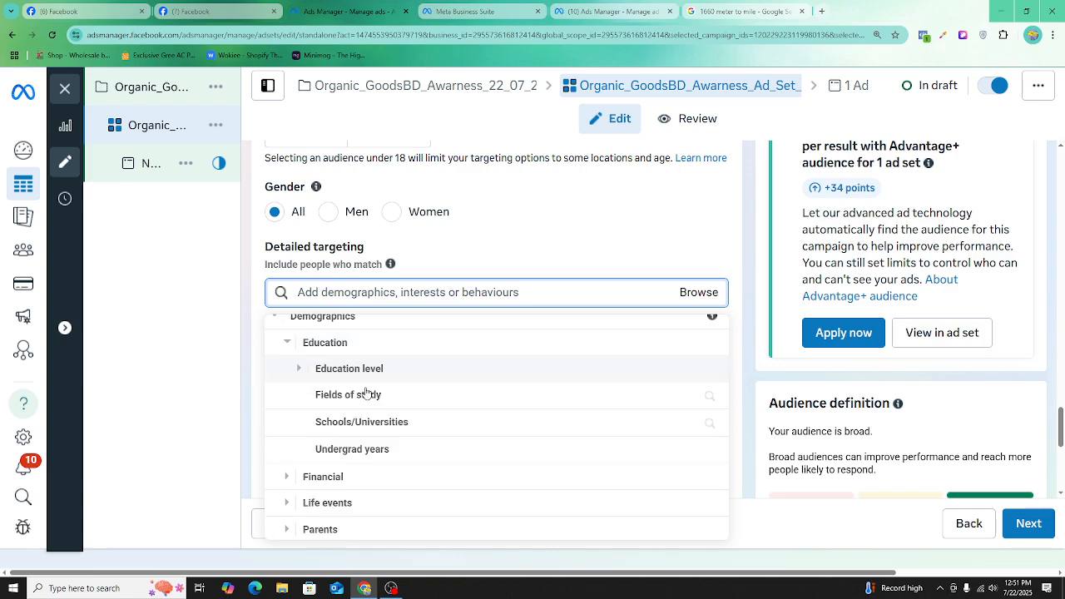
pyautogui.click(360, 391)
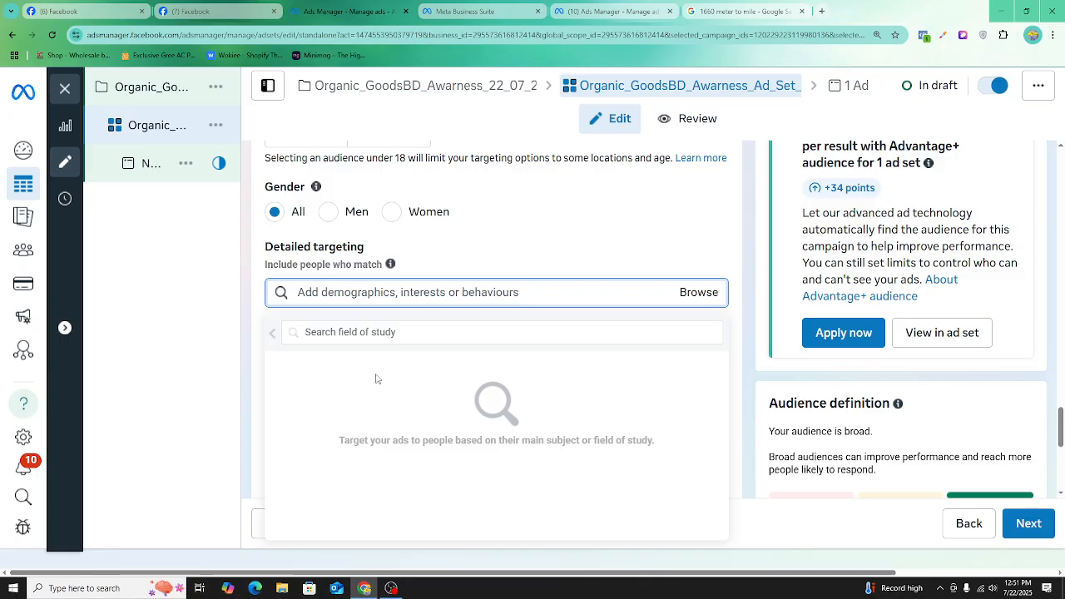
# - Search detailed targeting for "manage", check the suggestions and clear the search text
pyautogui.click(498, 292)
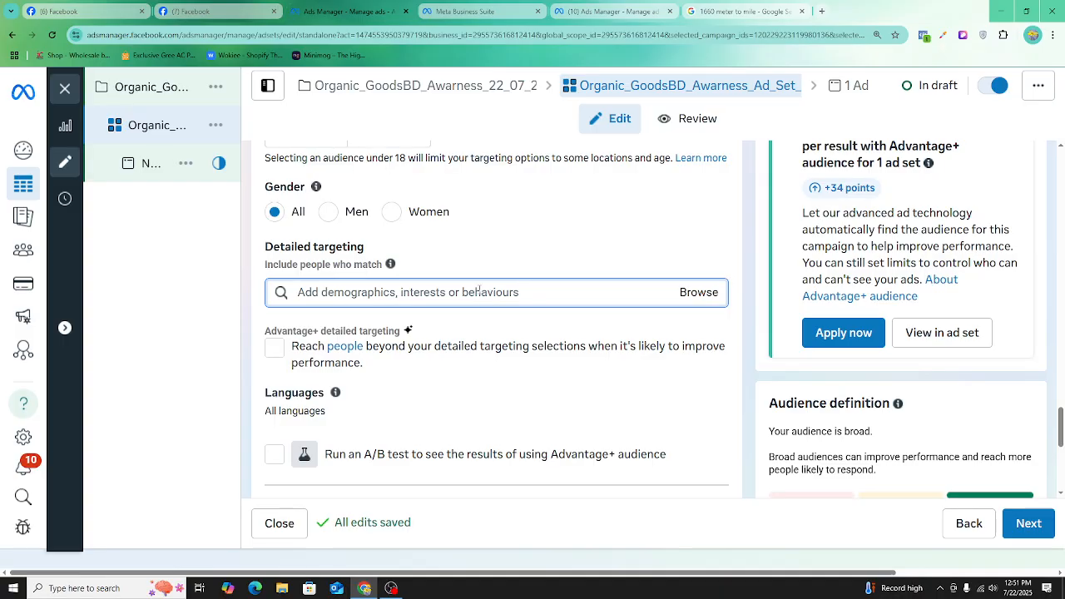
pyautogui.write('manag')
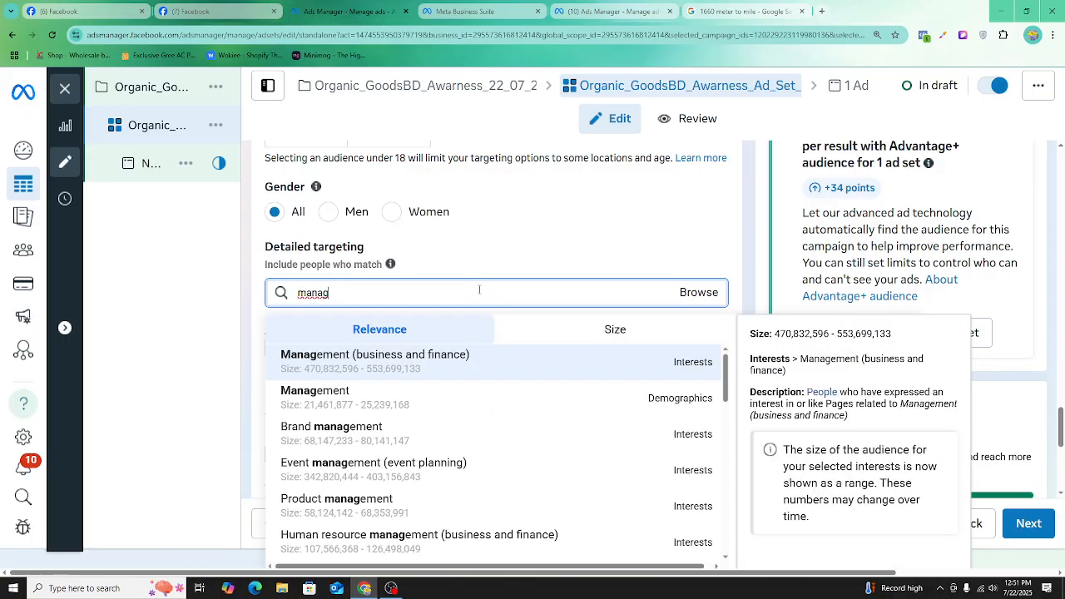
pyautogui.write('e')
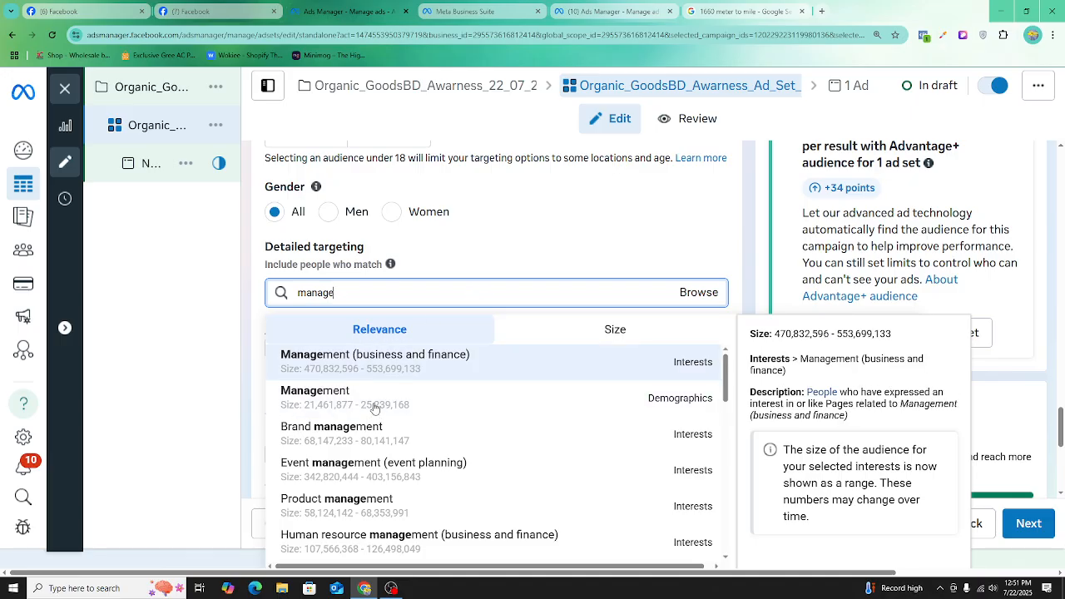
pyautogui.press('BackSpace')
pyautogui.press('BackSpace')
pyautogui.press('BackSpace')
pyautogui.press('BackSpace')
pyautogui.press('BackSpace')
pyautogui.press('BackSpace')
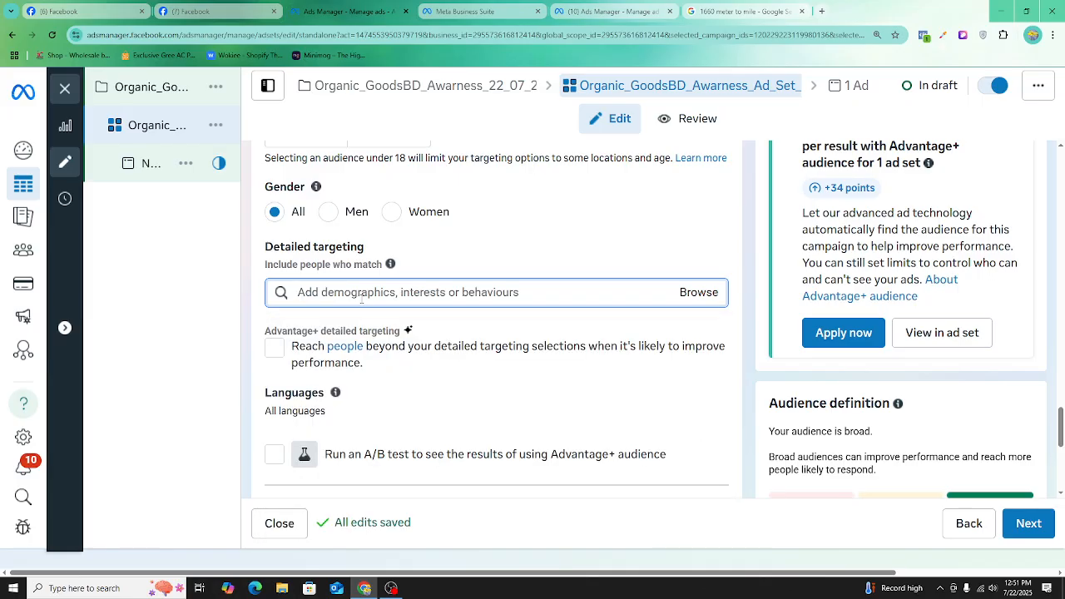
# - Search detailed targeting for "accounting" and review the suggested interests, job titles, employers, behaviours and demographics
pyautogui.write('accounting')
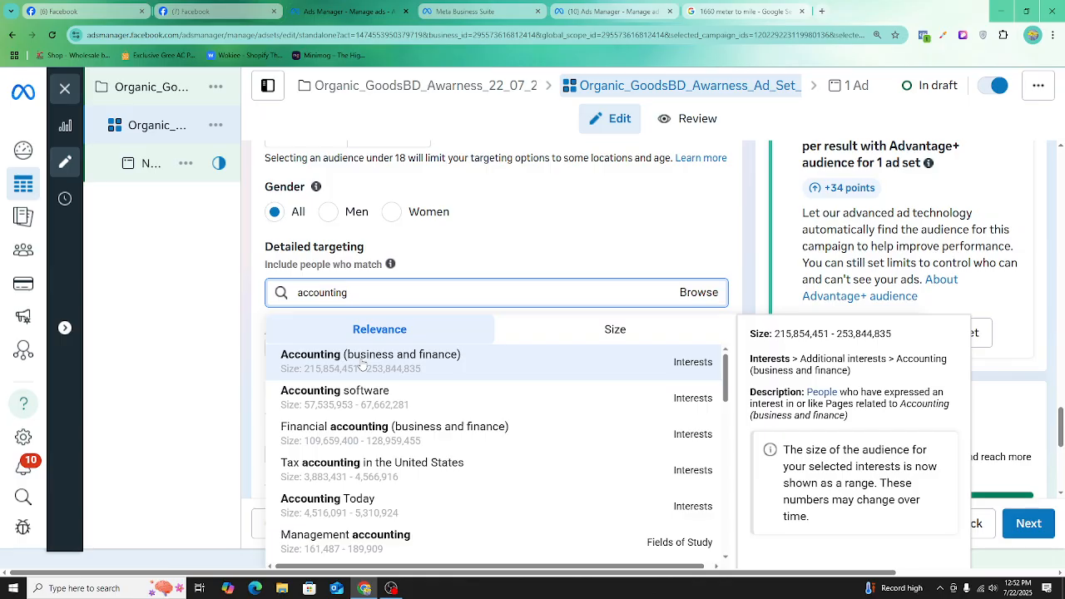
pyautogui.scroll(-5, 602, 439)
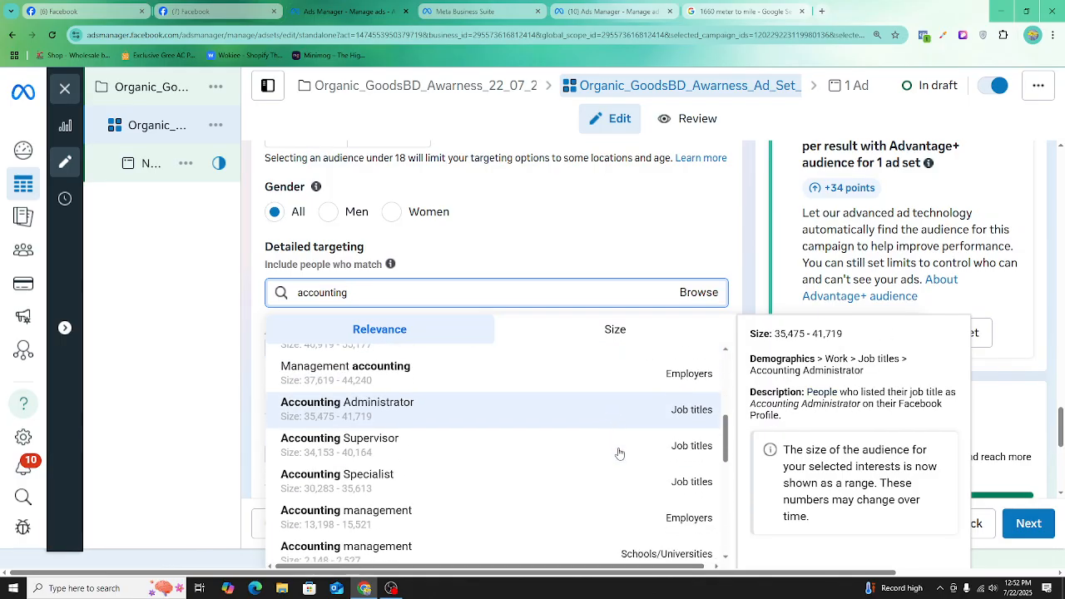
pyautogui.scroll(-2, 620, 453)
pyautogui.scroll(-3, 624, 453)
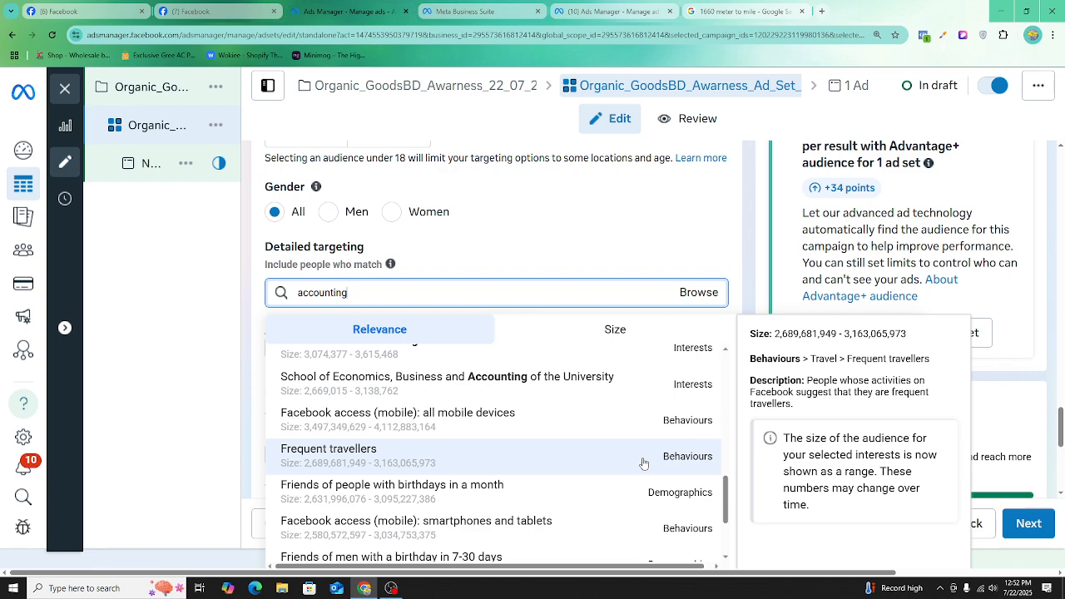
pyautogui.scroll(-1, 633, 458)
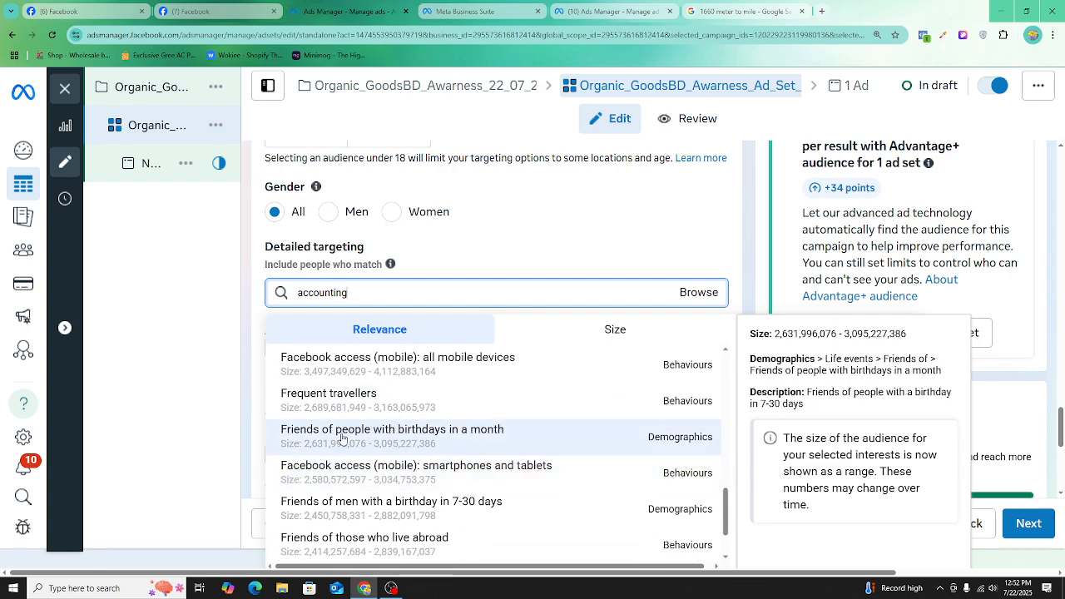
pyautogui.scroll(-1, 533, 406)
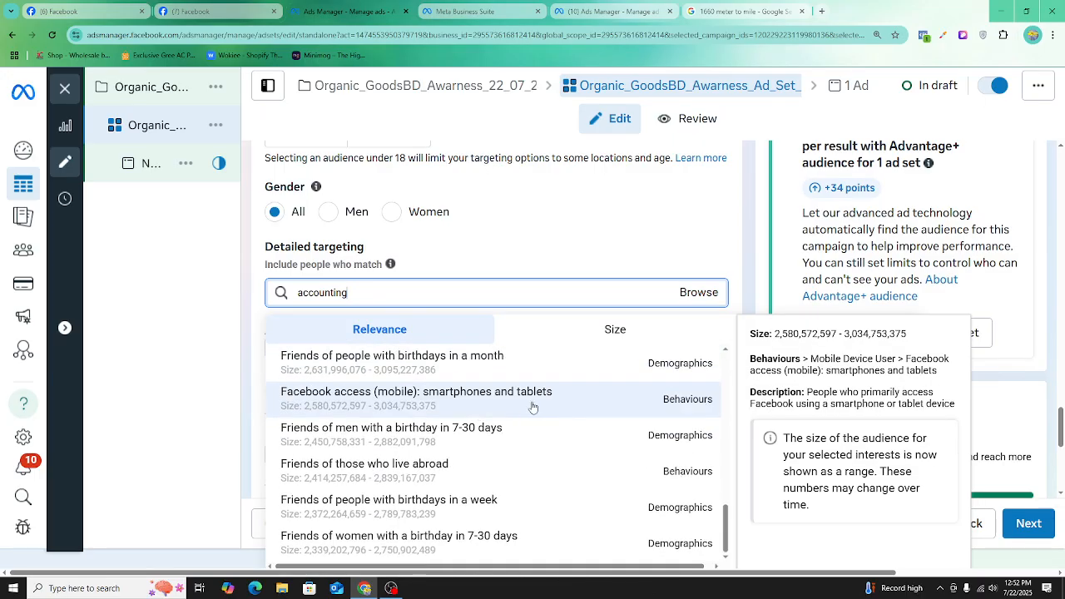
pyautogui.scroll(2, 381, 343)
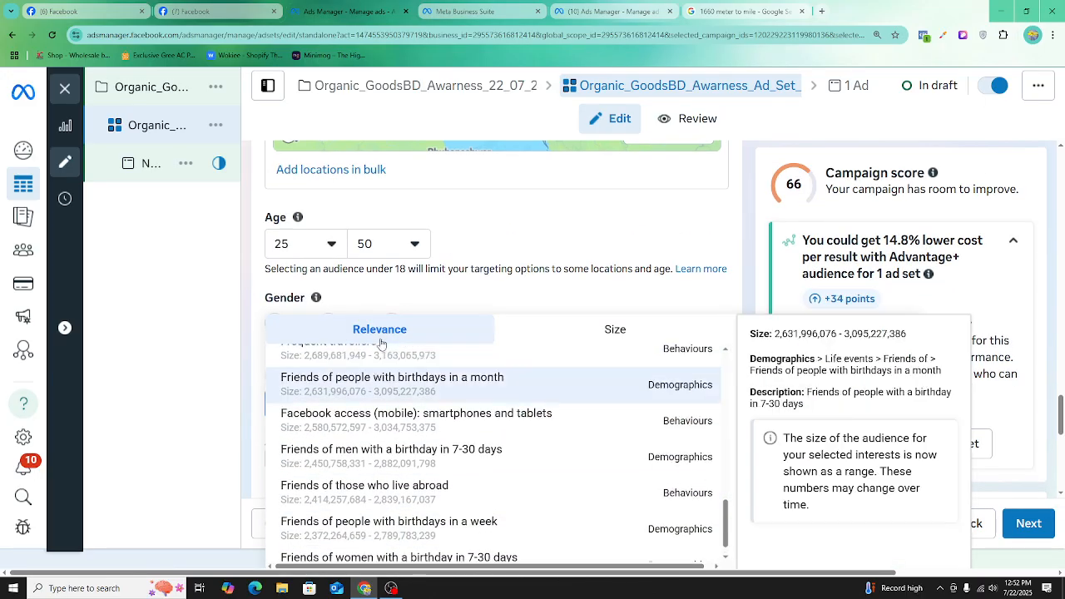
# - Clear the "accounting" search and open the Schools/Universities search within the Education demographics
pyautogui.scroll(-2, 542, 266)
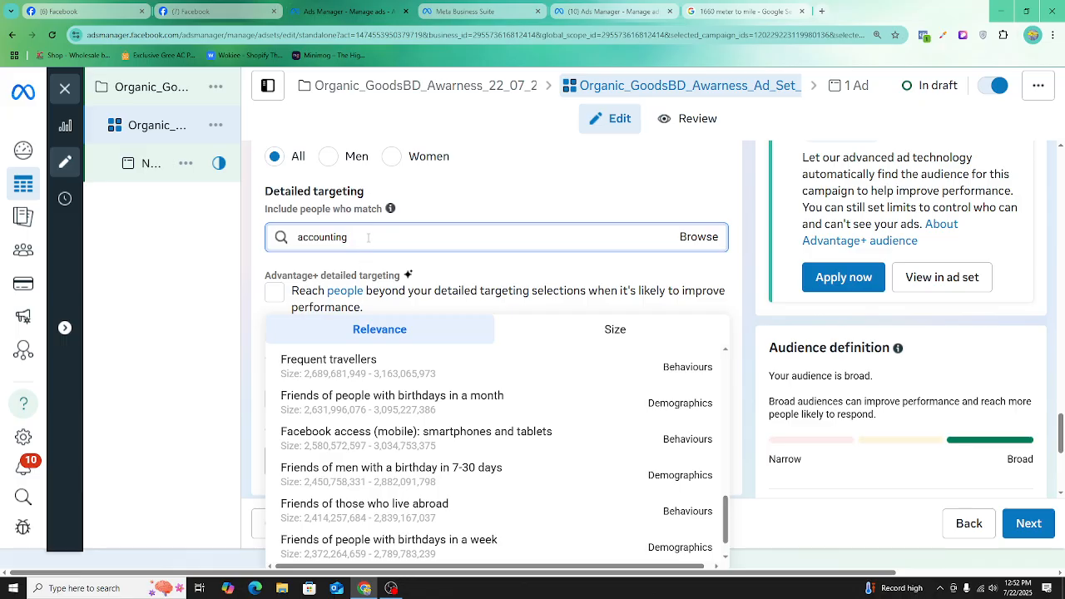
pyautogui.click(368, 236)
pyautogui.click(683, 237)
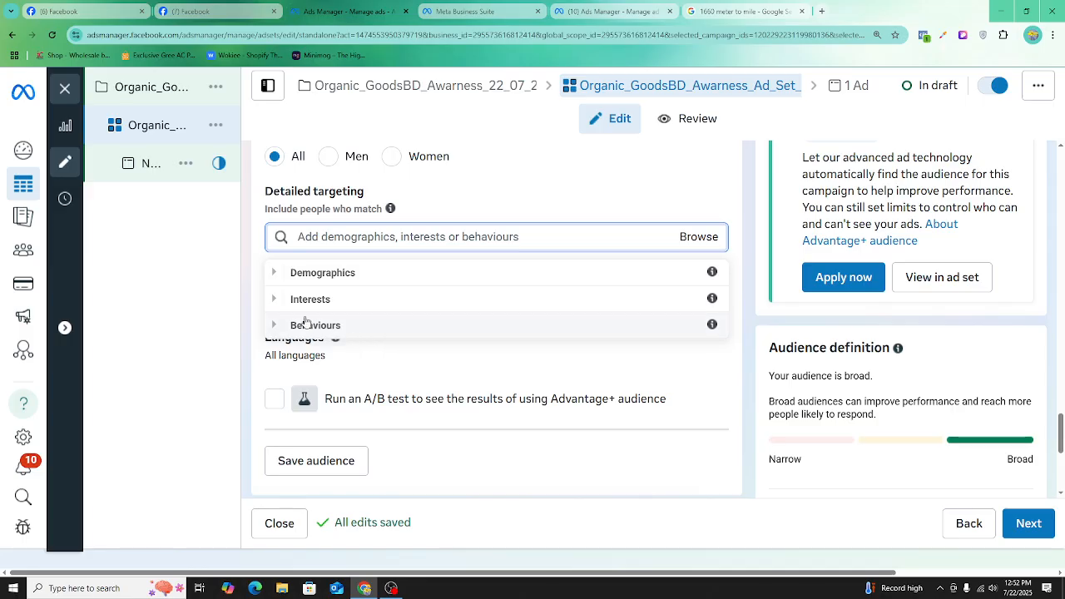
pyautogui.click(272, 273)
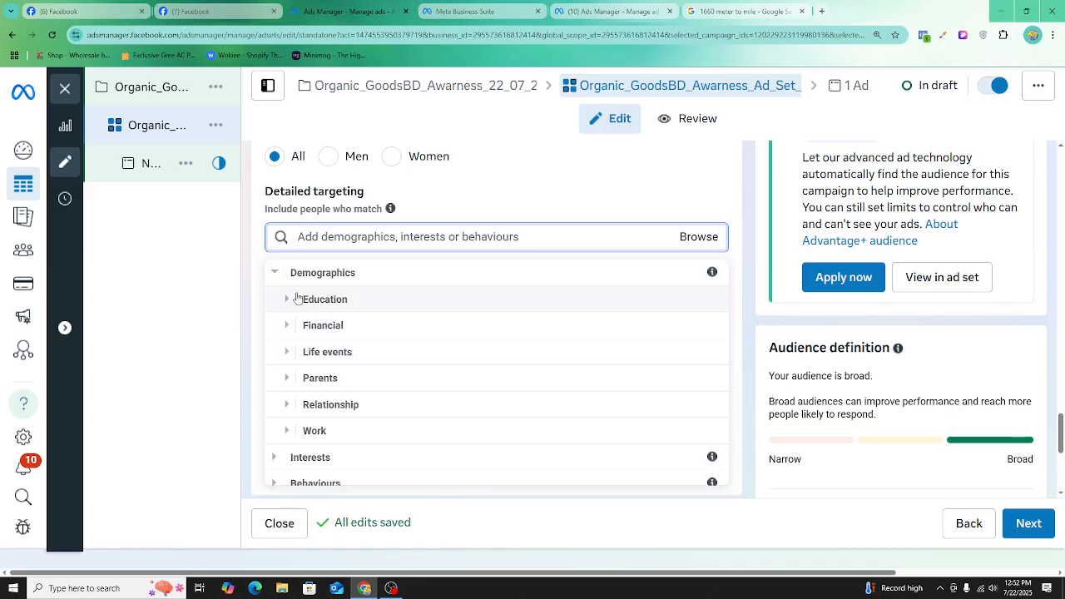
pyautogui.click(291, 299)
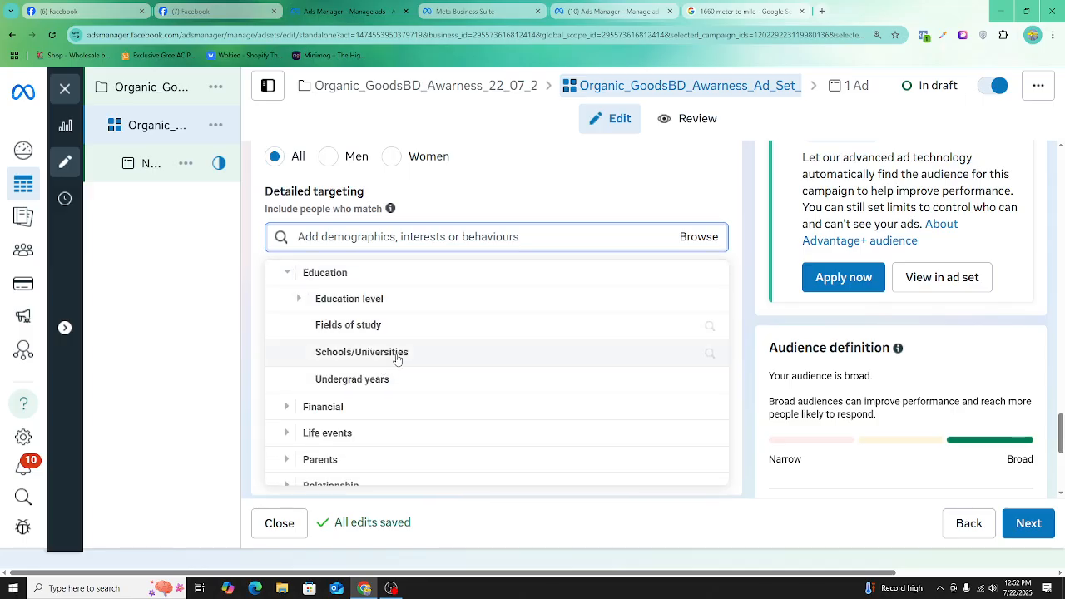
pyautogui.click(397, 353)
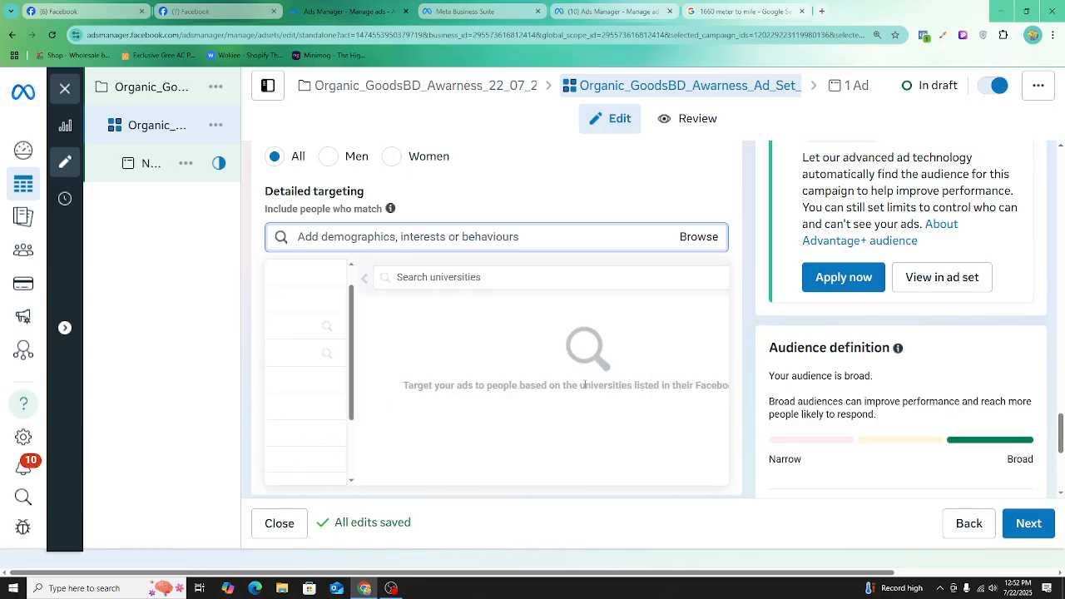
# - Search detailed targeting for "begum", review the suggested universities and employers, and clear the search text
pyautogui.click(429, 237)
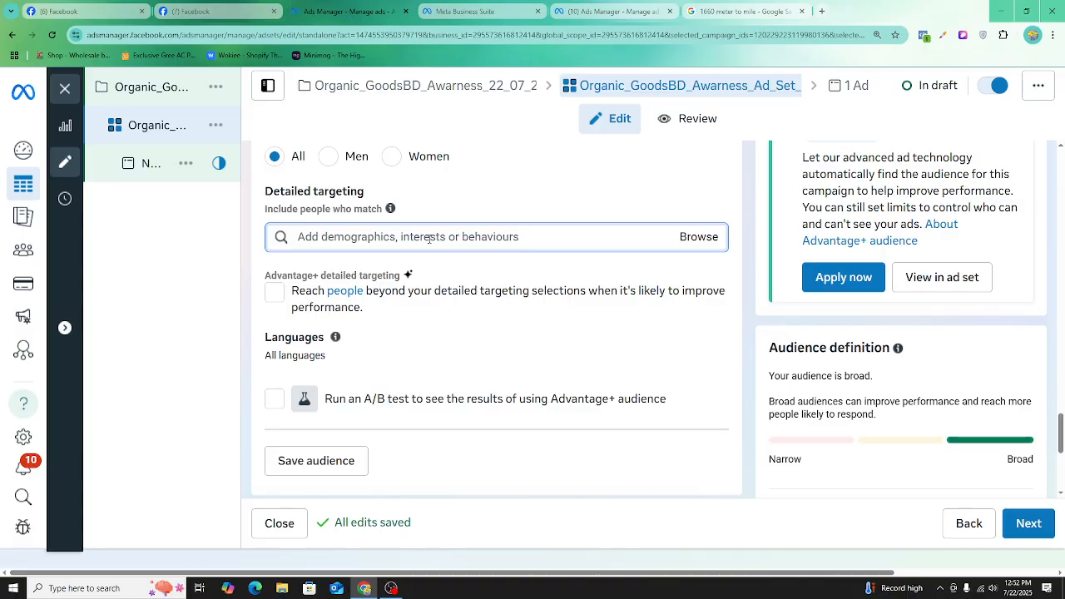
pyautogui.write('begum')
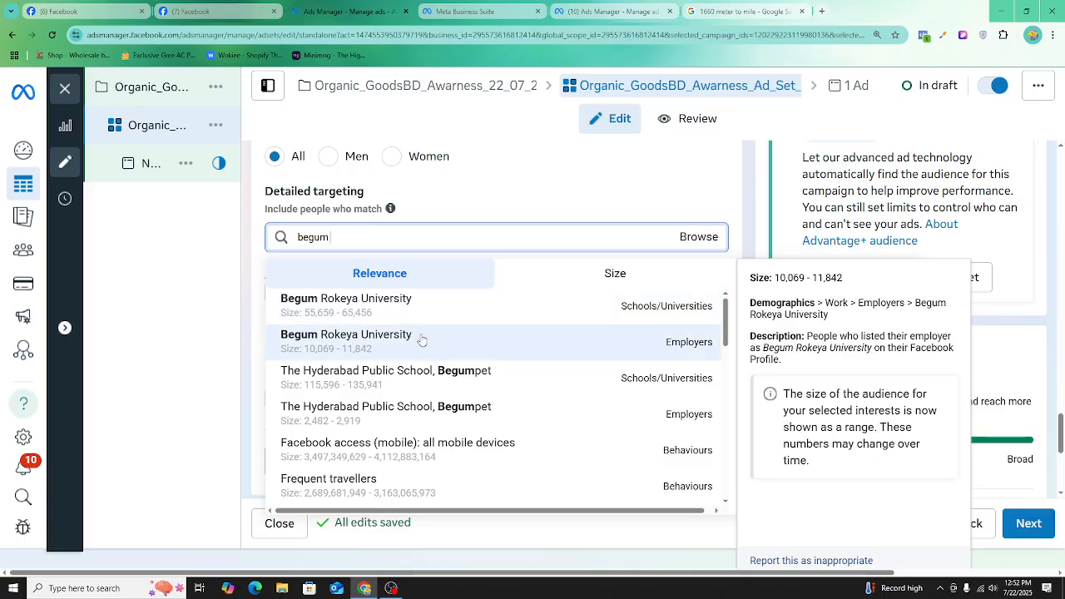
pyautogui.click(360, 236)
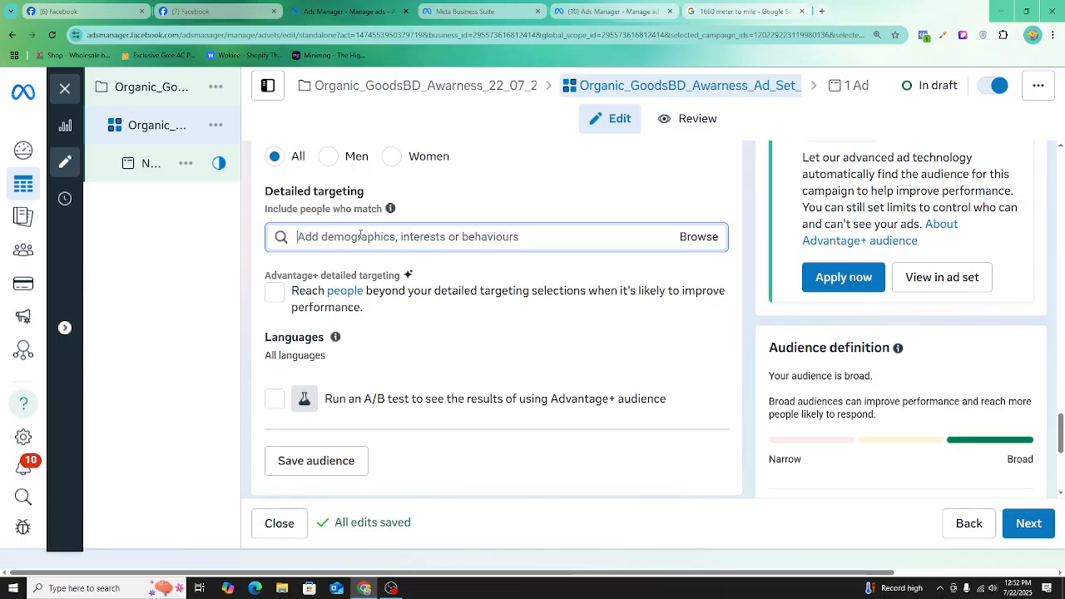
# - Search detailed targeting for "dhaka univer", review the University of Dhaka suggestions and clear the search text
pyautogui.write('dhaka')
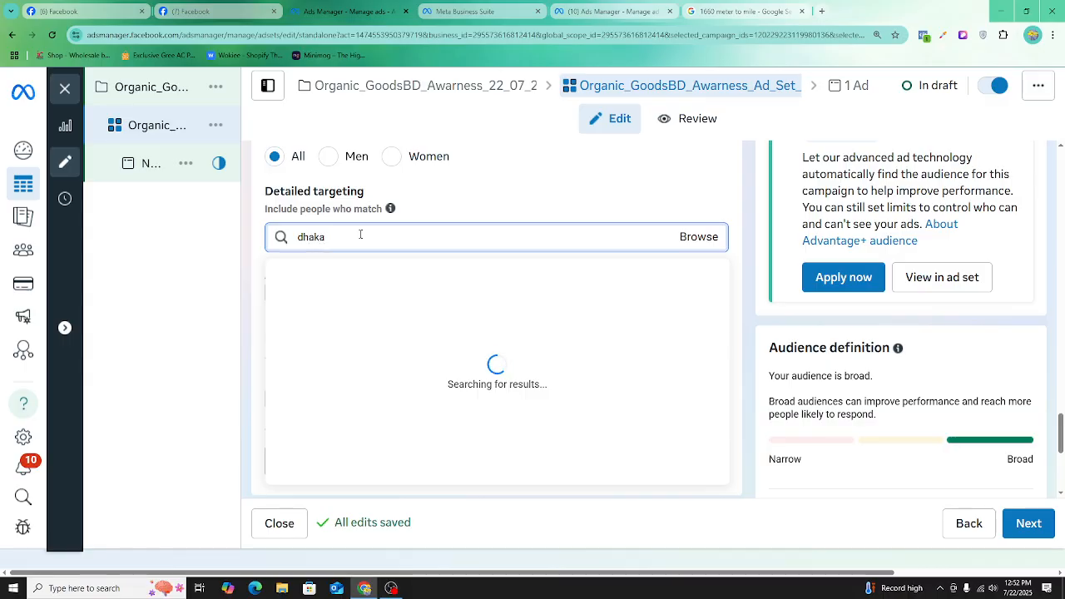
pyautogui.write(' uni')
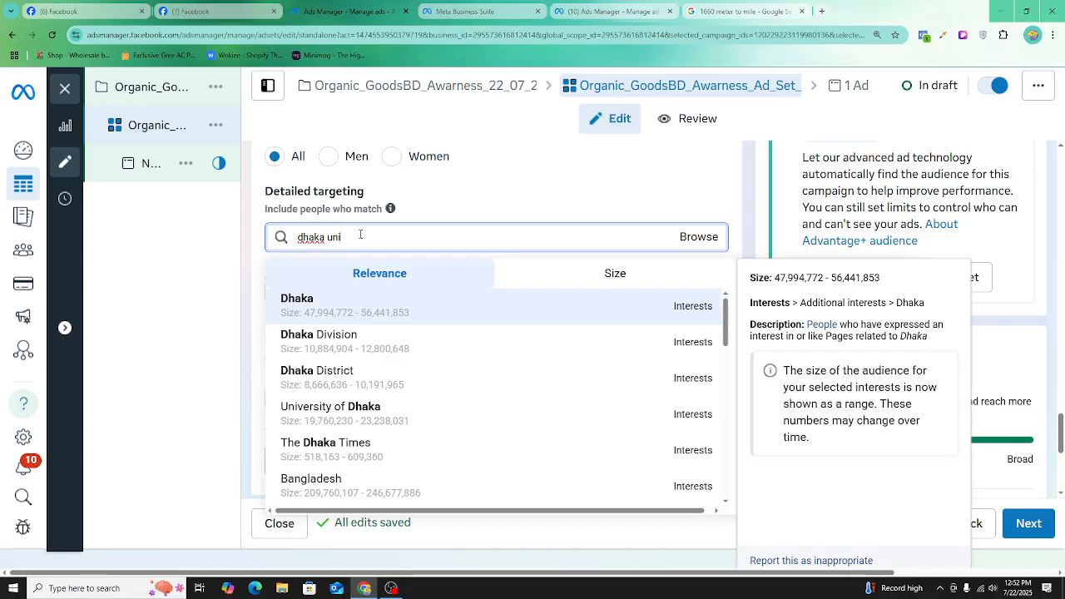
pyautogui.write('ver')
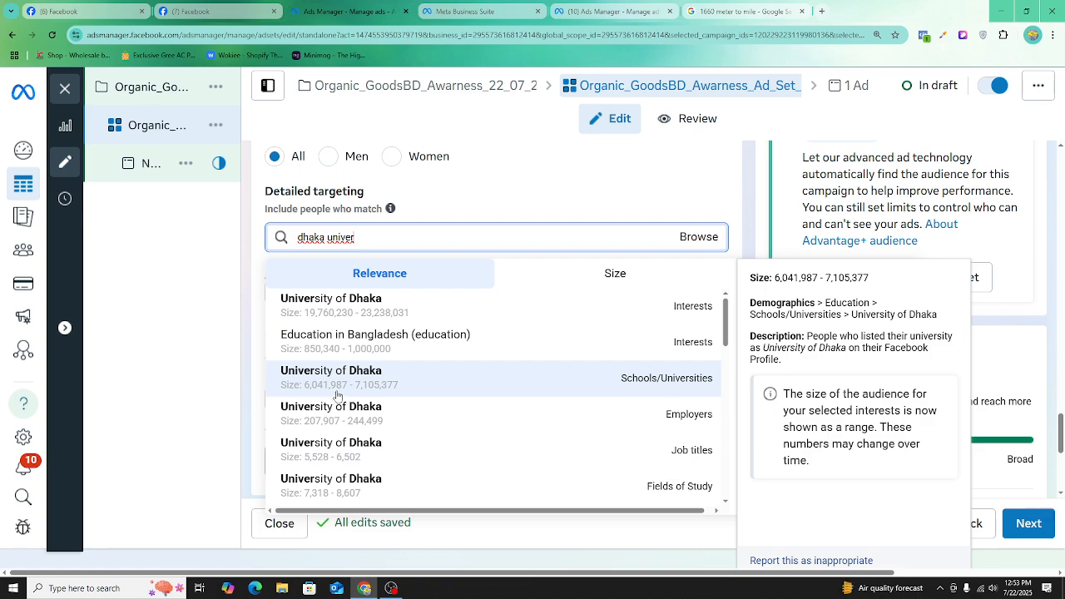
pyautogui.click(356, 244)
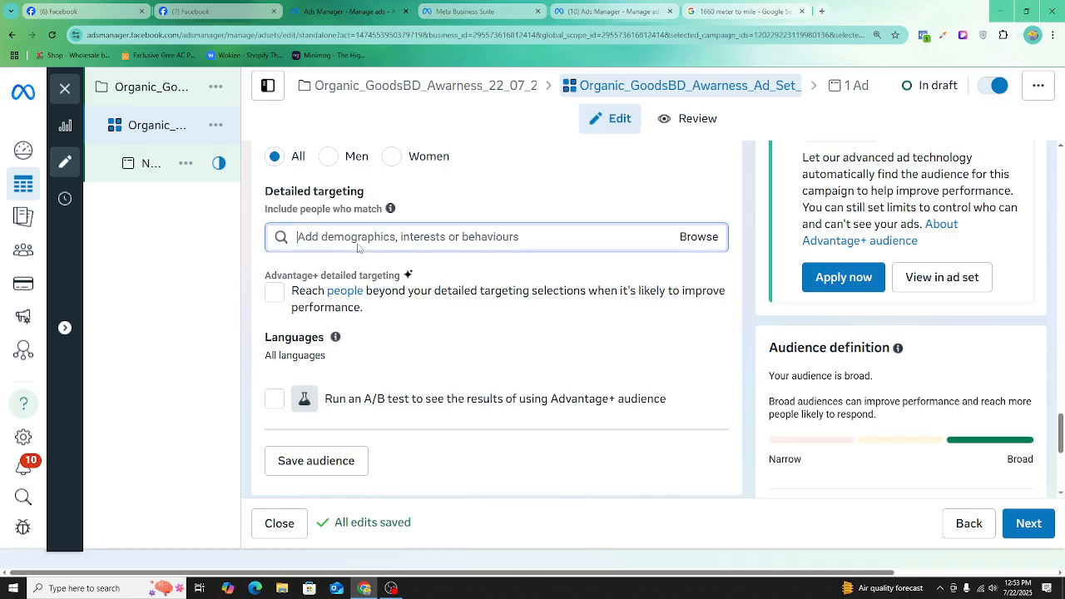
# - Browse to the Education demographics, check its subcategories including Undergrad years, and collapse Education
pyautogui.click(721, 241)
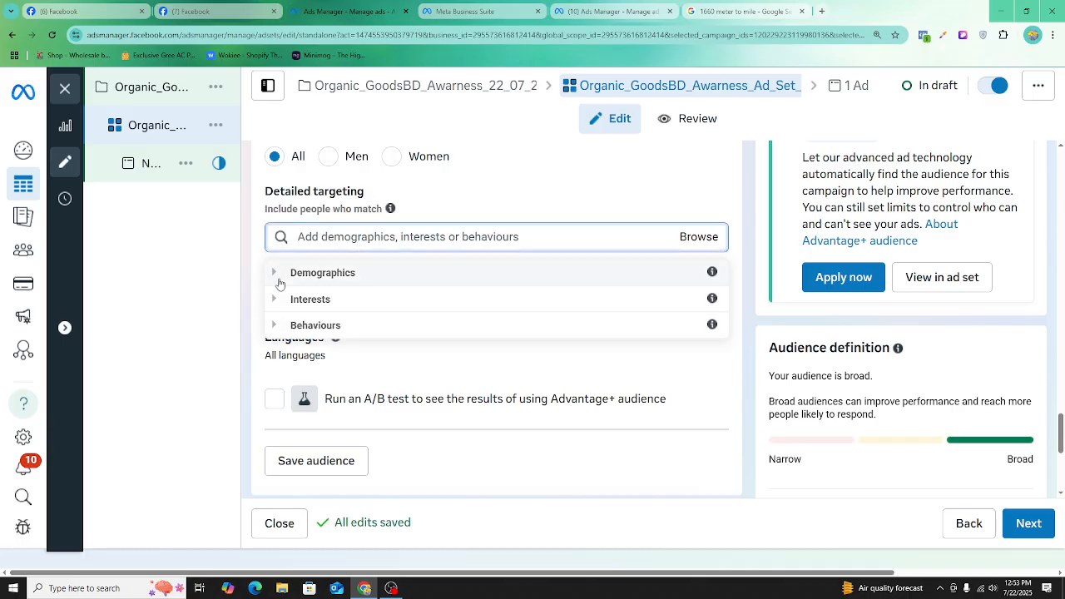
pyautogui.click(276, 273)
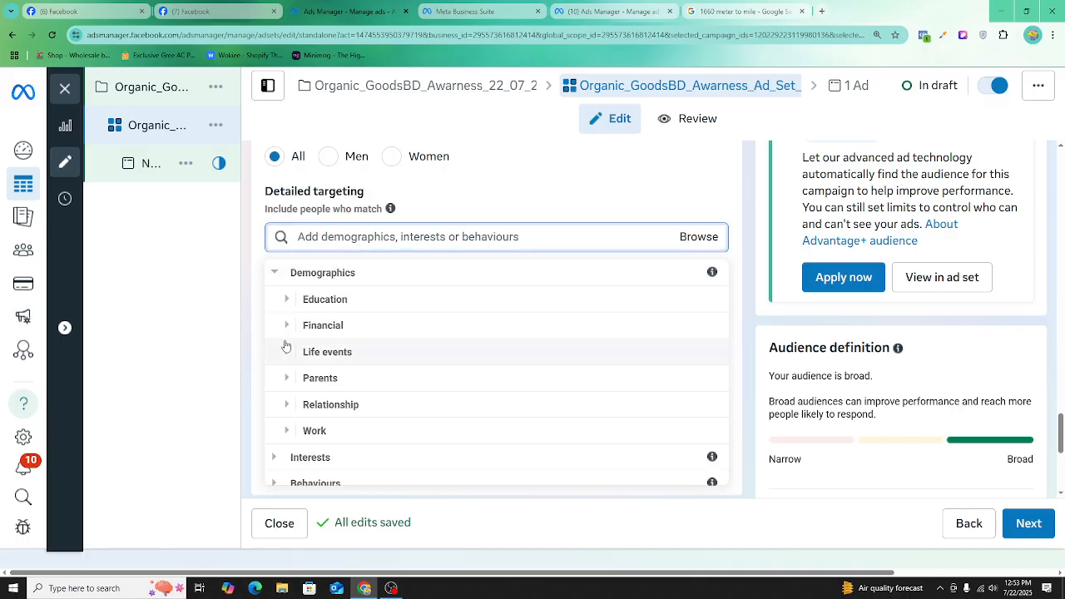
pyautogui.click(288, 299)
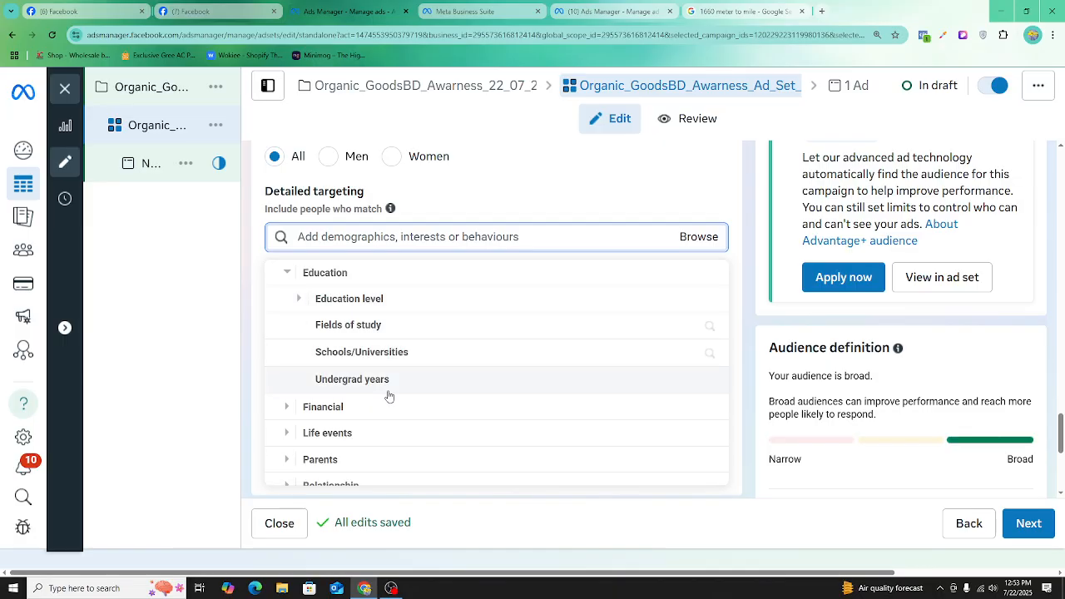
pyautogui.click(288, 274)
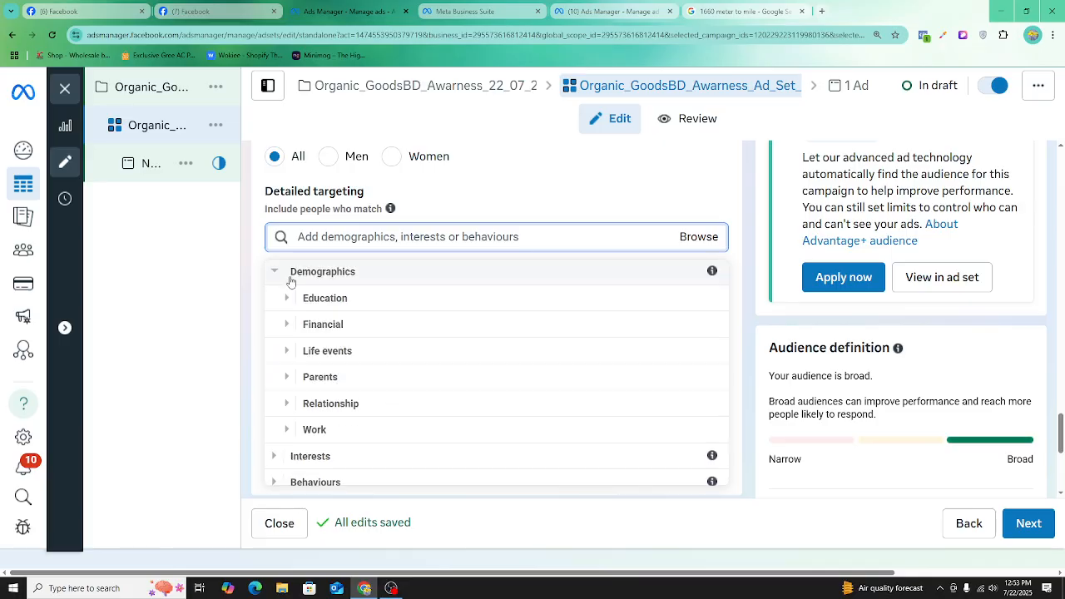
# - Expand Income within the Financial demographics, review the household income options and collapse Income
pyautogui.click(289, 325)
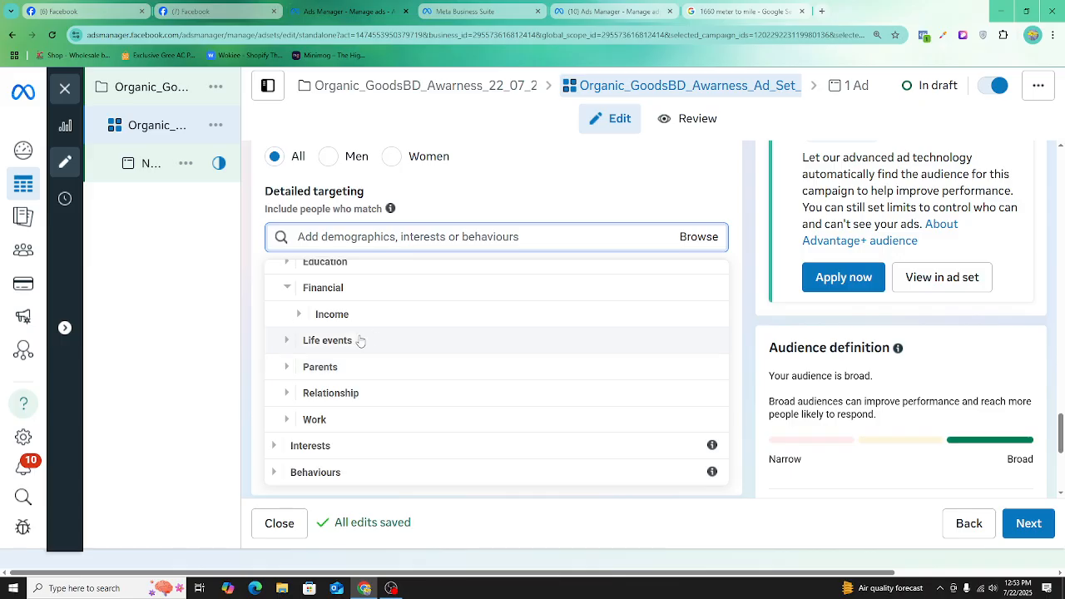
pyautogui.click(300, 314)
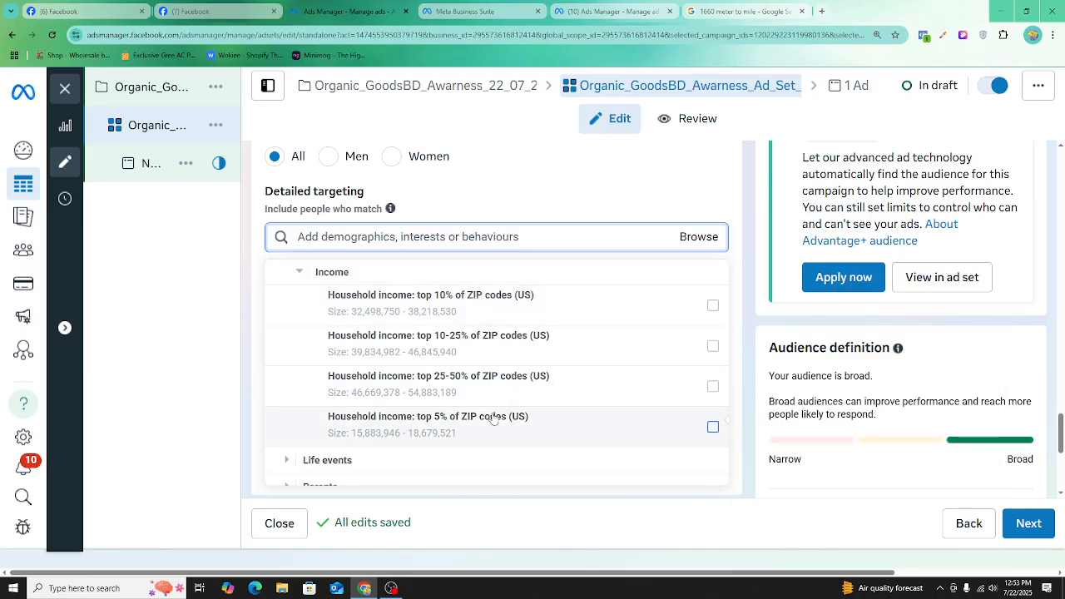
pyautogui.moveTo(494, 419)
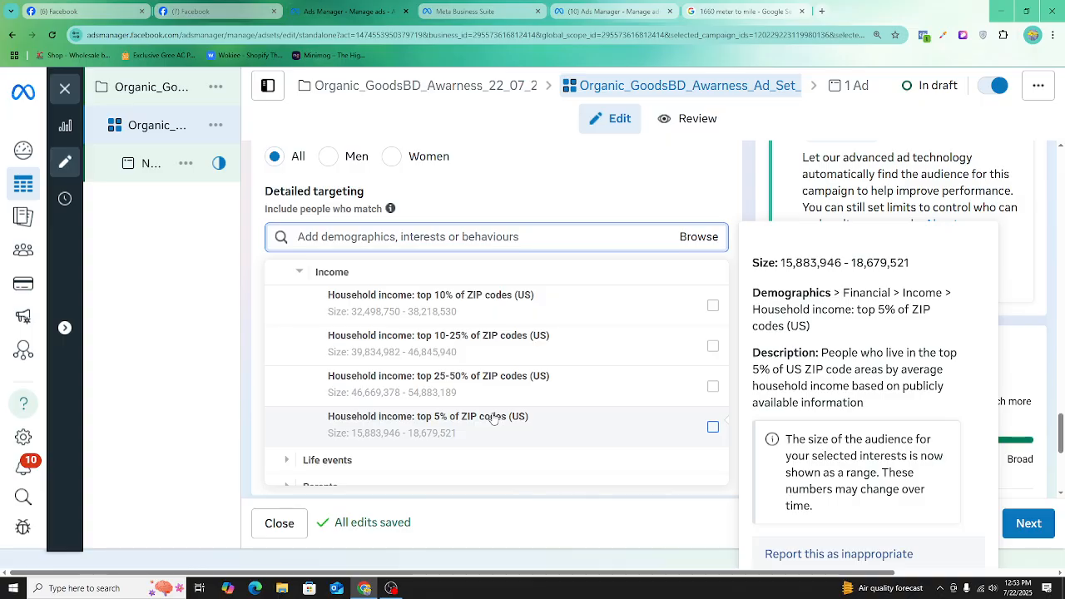
pyautogui.click(299, 273)
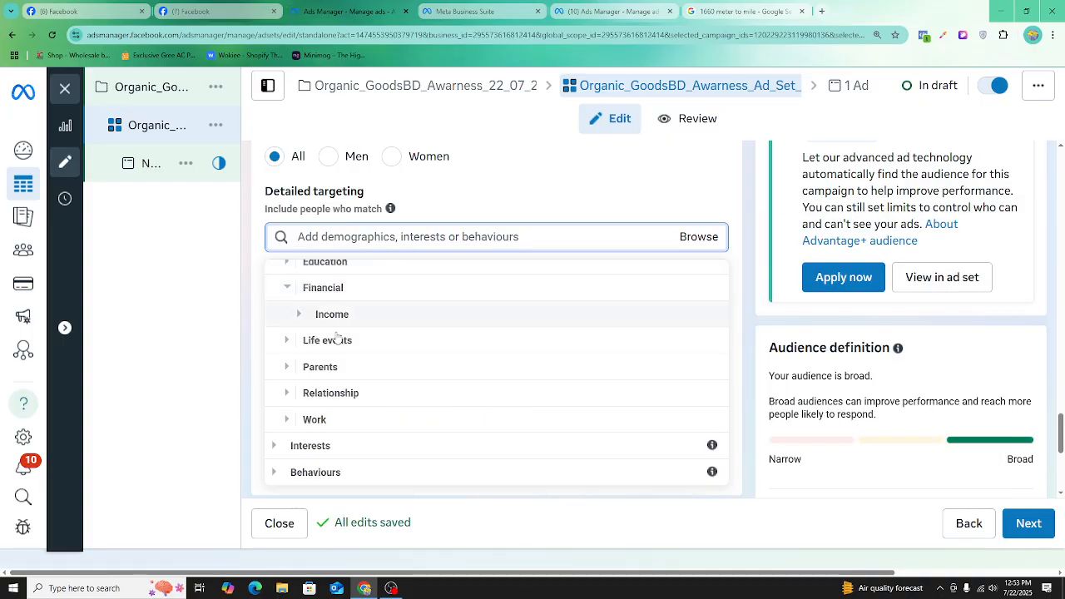
# - Review Away from family and the Anniversary options within the Life events demographics, and collapse both Anniversary and Life events
pyautogui.click(287, 339)
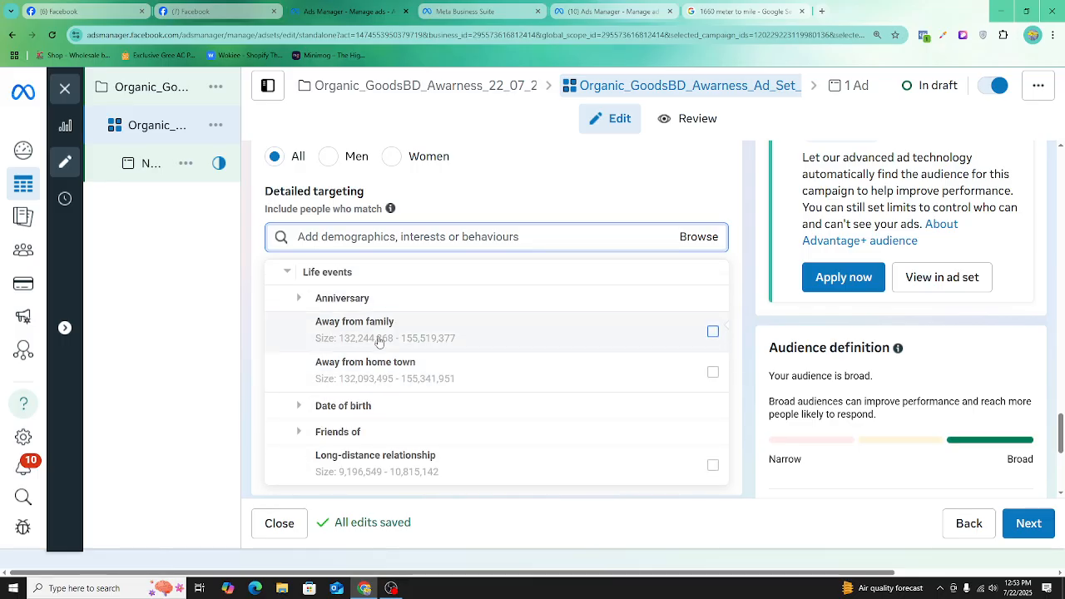
pyautogui.moveTo(378, 341)
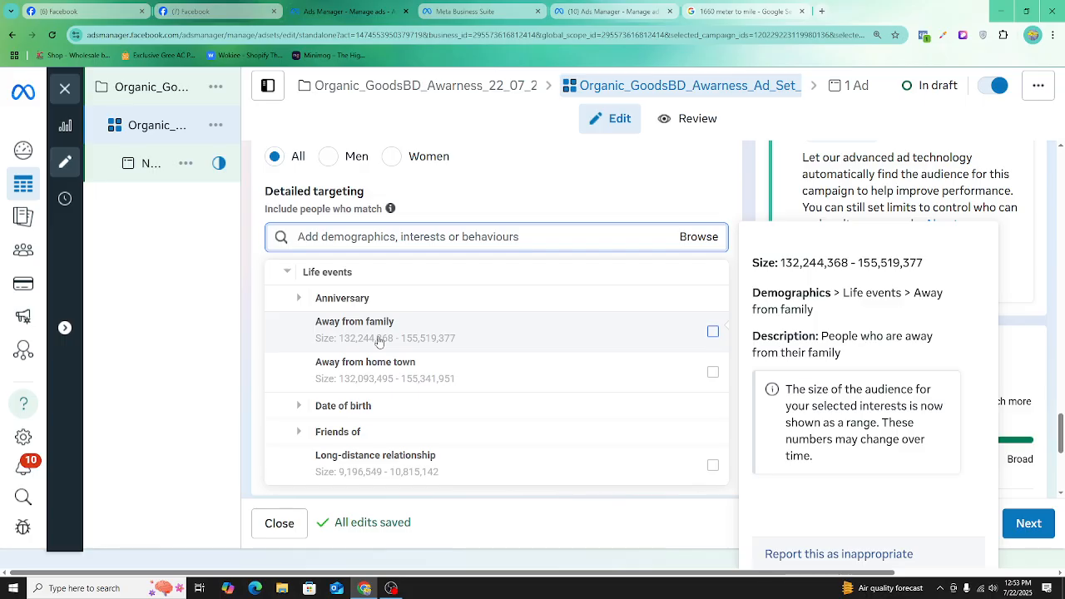
pyautogui.click(301, 302)
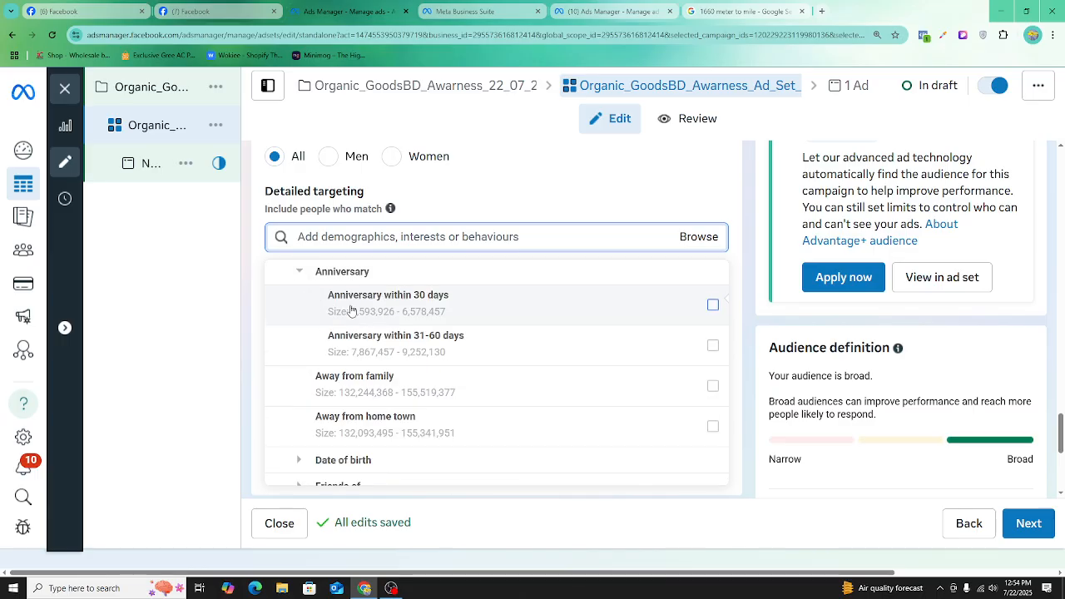
pyautogui.moveTo(398, 303)
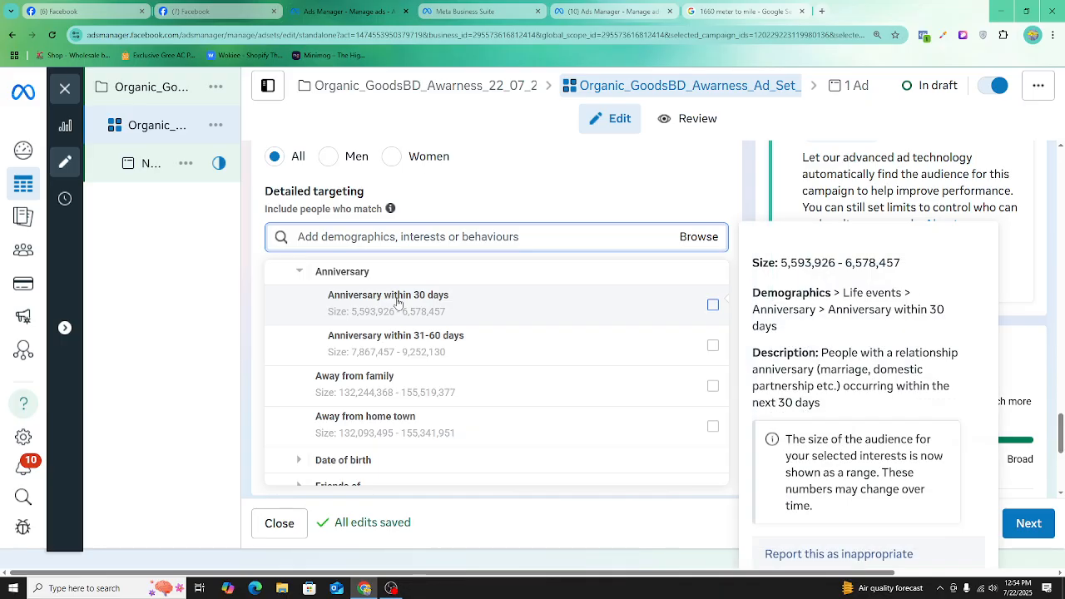
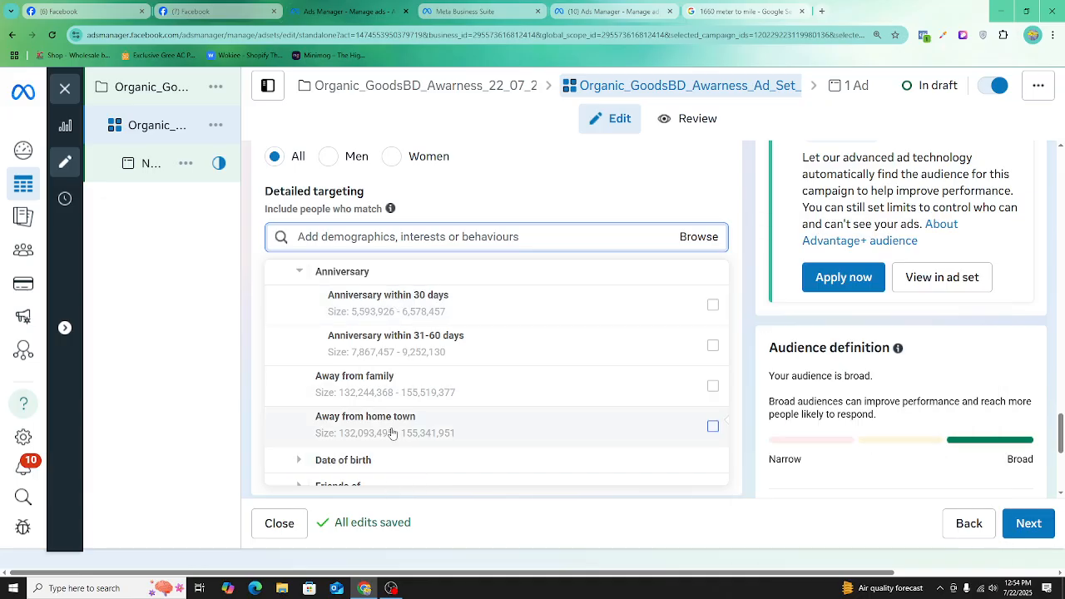
pyautogui.scroll(-1, 392, 428)
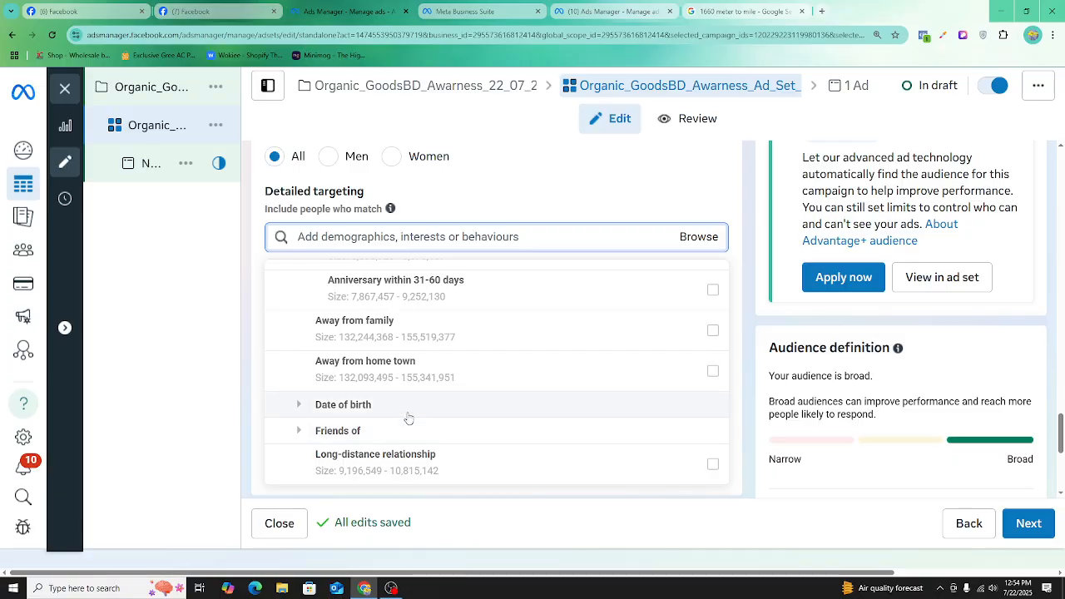
pyautogui.scroll(1, 396, 408)
pyautogui.scroll(3, 396, 406)
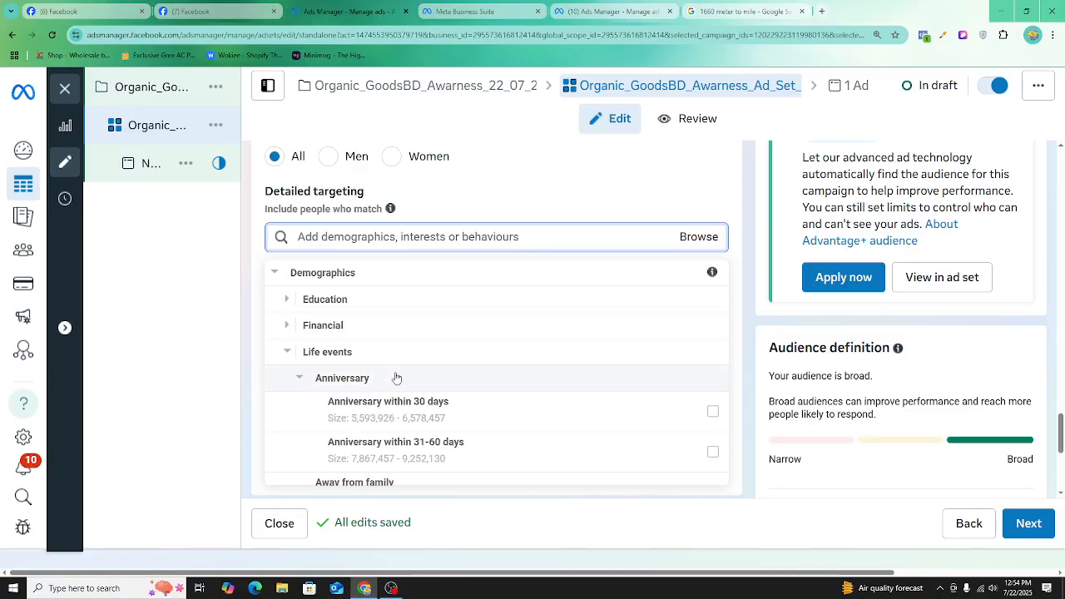
pyautogui.click(301, 377)
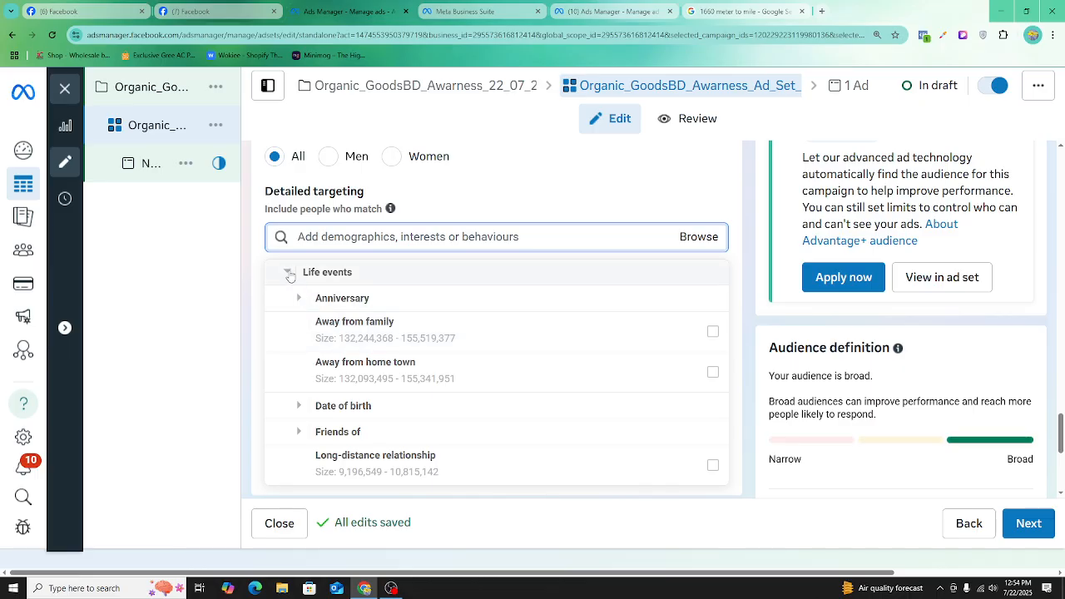
pyautogui.click(287, 274)
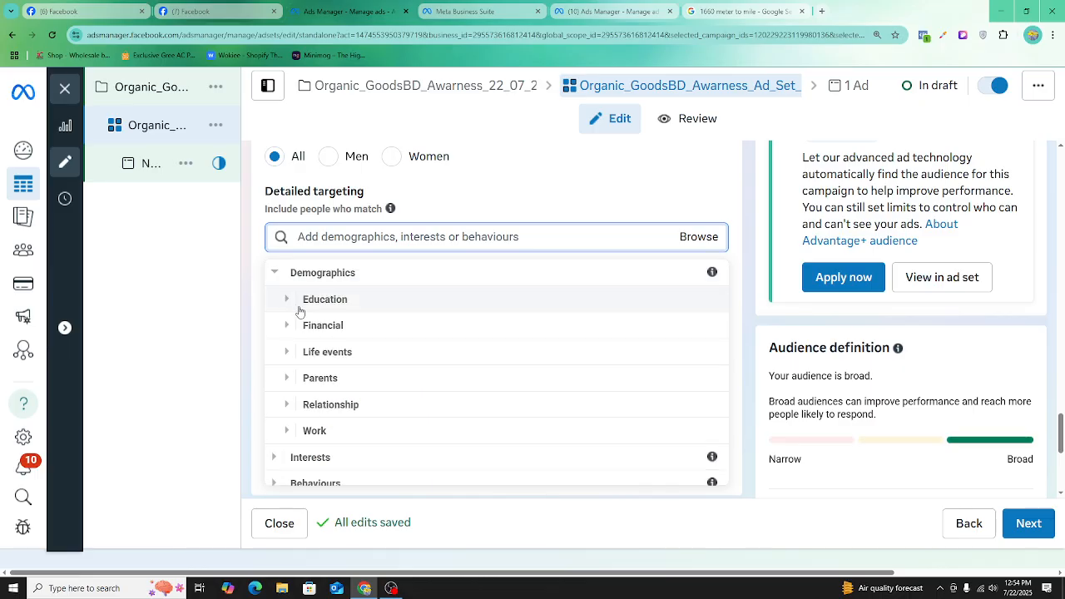
# - Reopen Life events, expand Date of birth and check the Upcoming birthday option
pyautogui.click(288, 354)
pyautogui.click(300, 411)
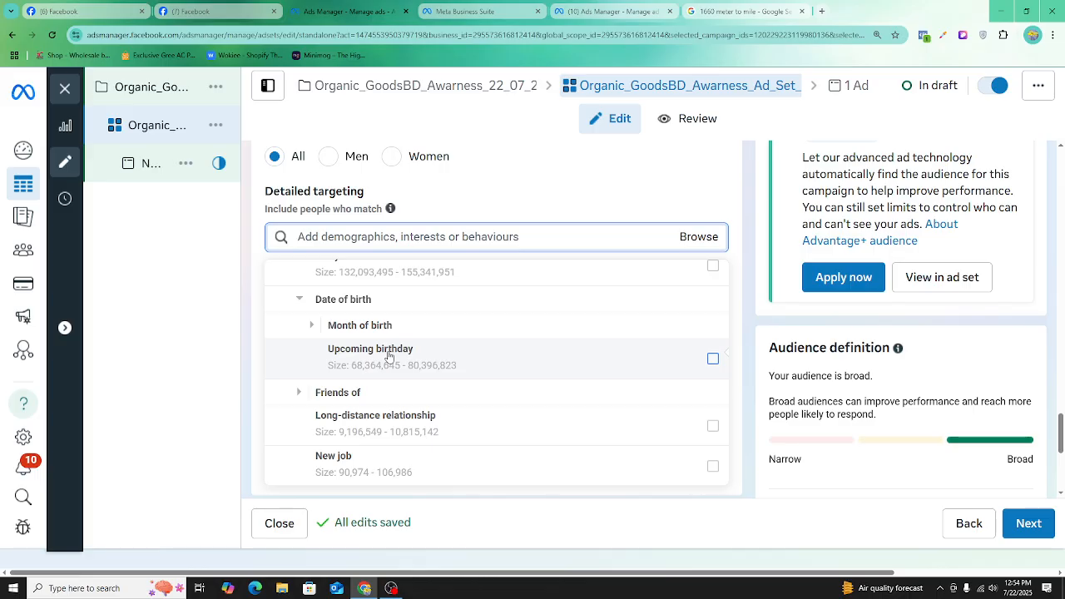
pyautogui.moveTo(392, 356)
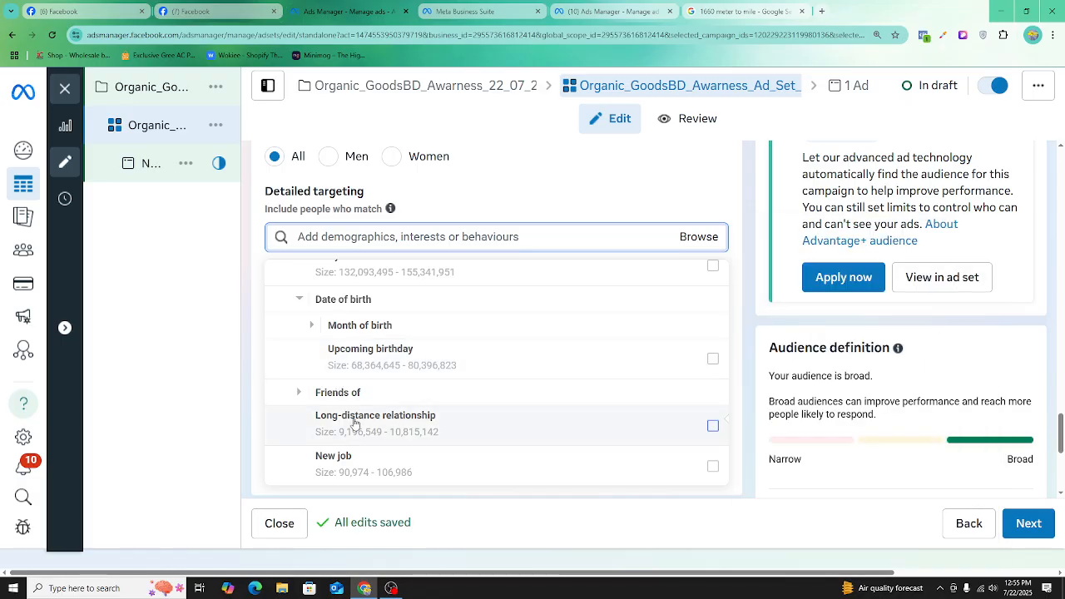
# - Review the further Life events options, including New job, New relationship, Newly engaged, Newlywed and Recently moved
pyautogui.scroll(-3, 460, 394)
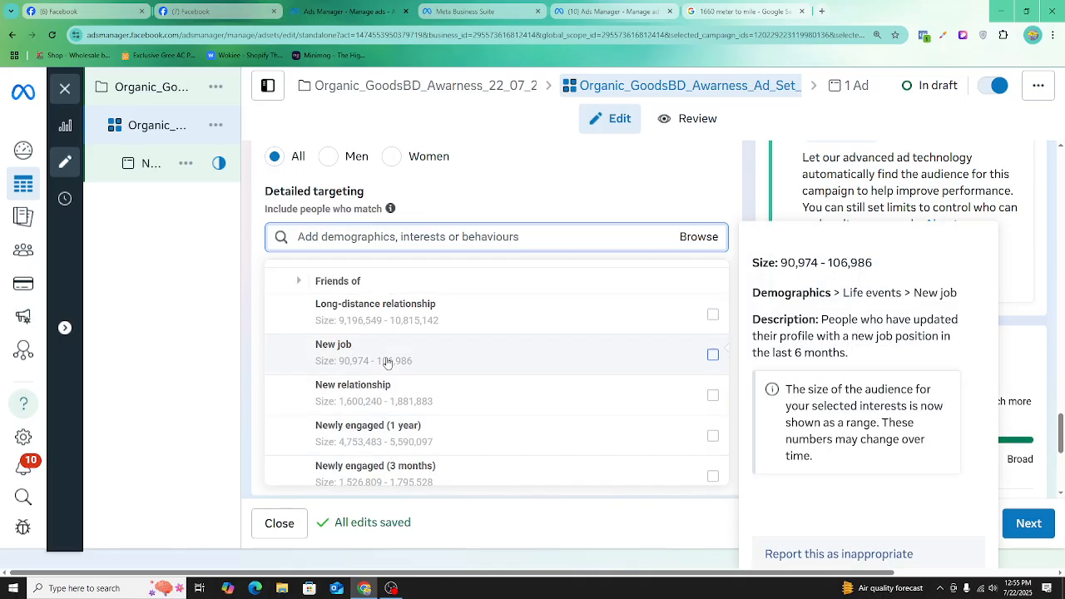
pyautogui.moveTo(405, 409)
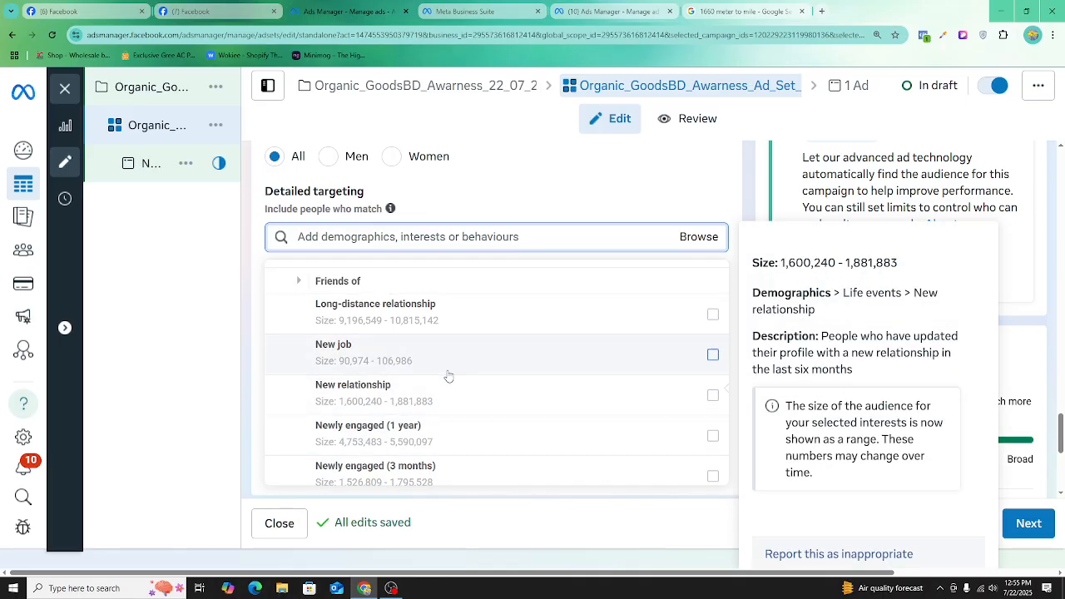
pyautogui.scroll(-1, 449, 377)
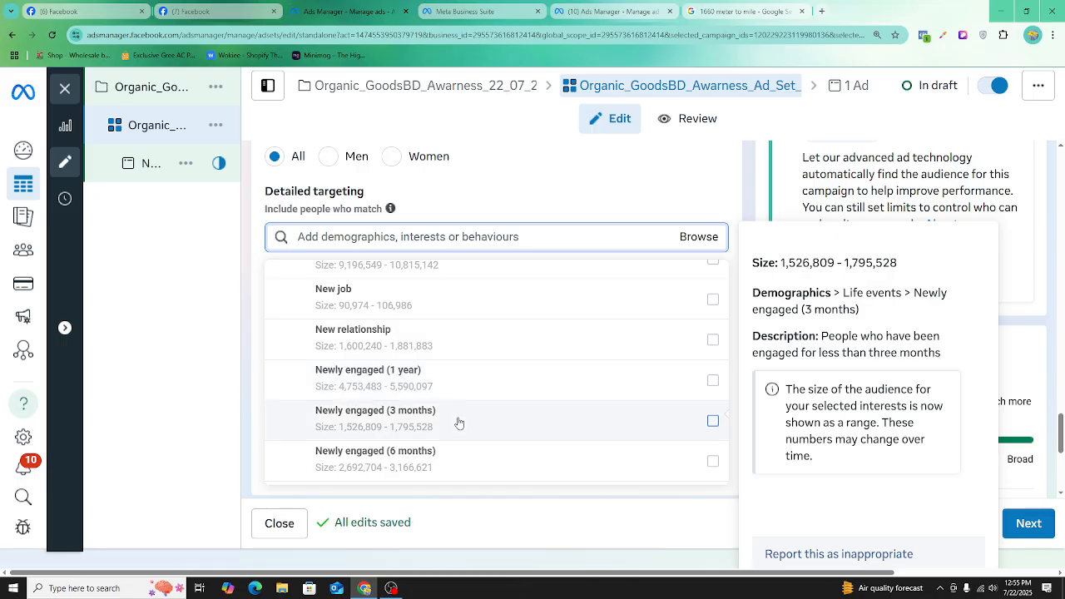
pyautogui.scroll(-3, 457, 421)
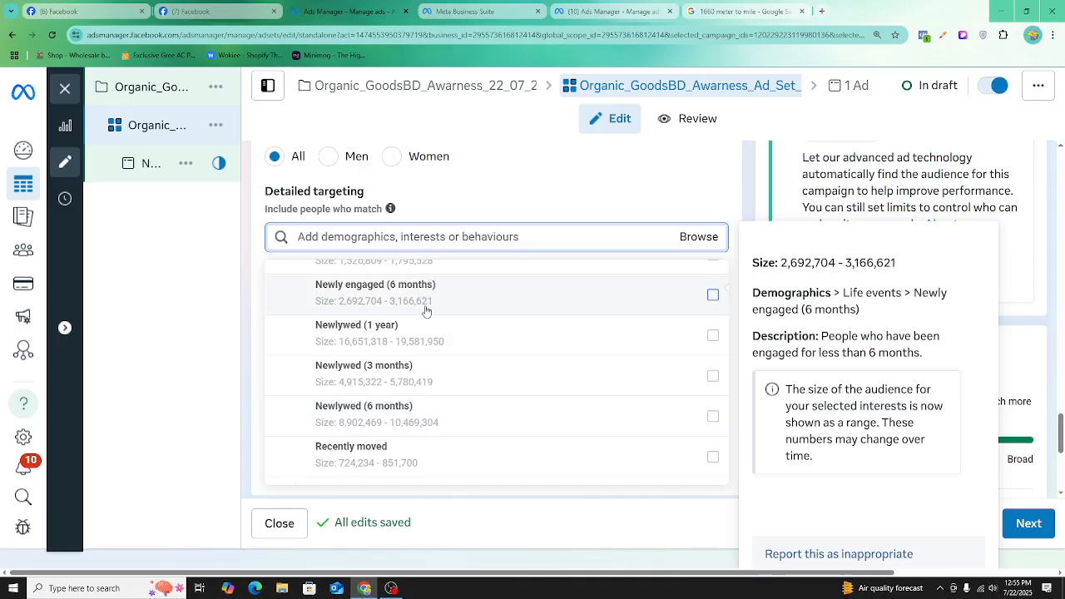
# - Expand All parents within the Parents demographics, review the options by children's age, and collapse both All parents and Parents
pyautogui.scroll(-2, 412, 356)
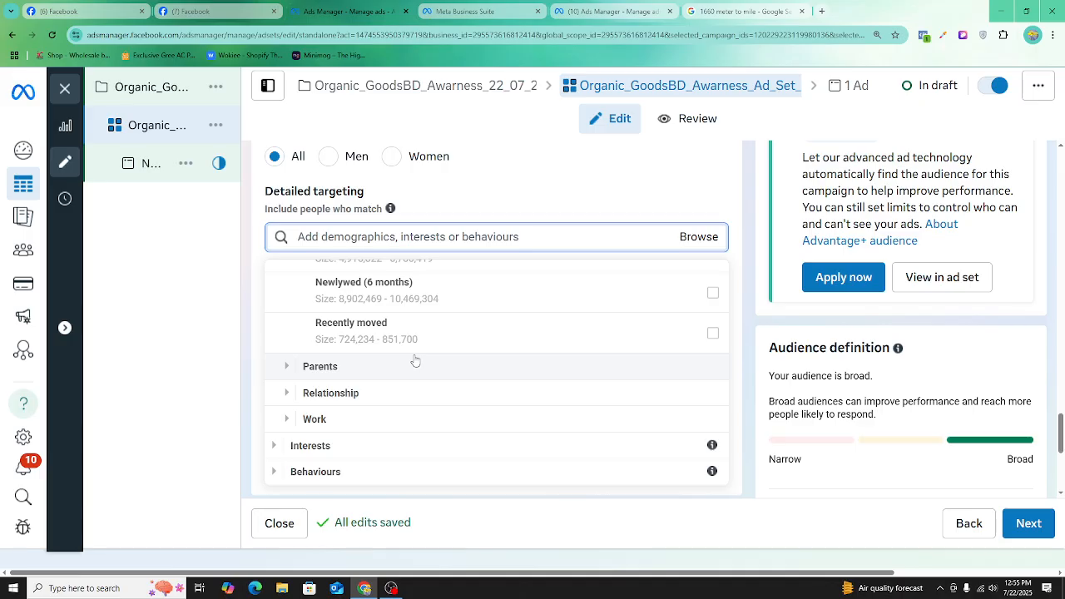
pyautogui.click(287, 368)
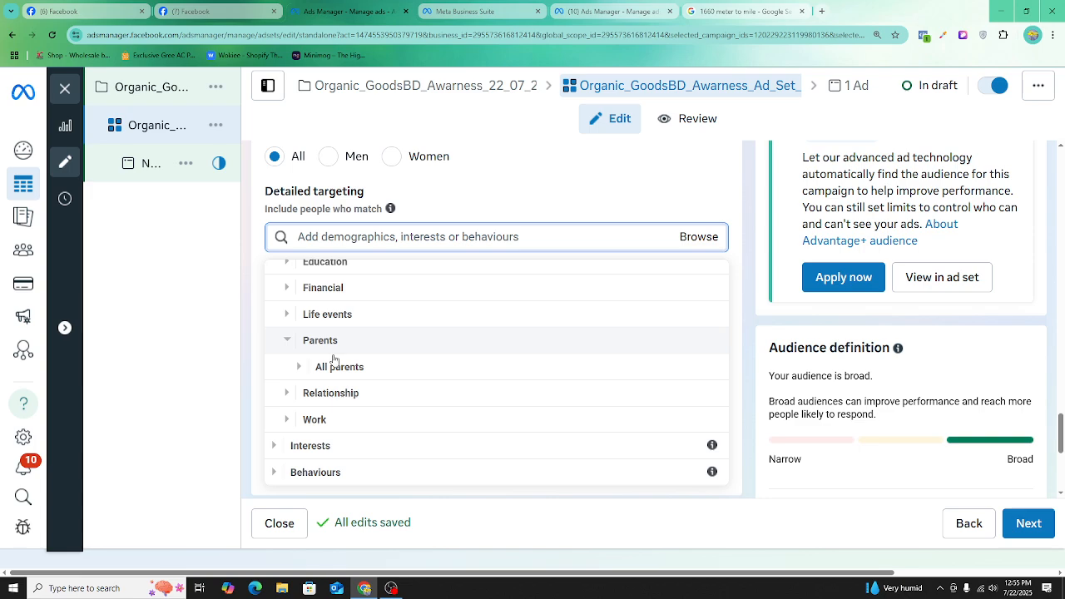
pyautogui.click(297, 369)
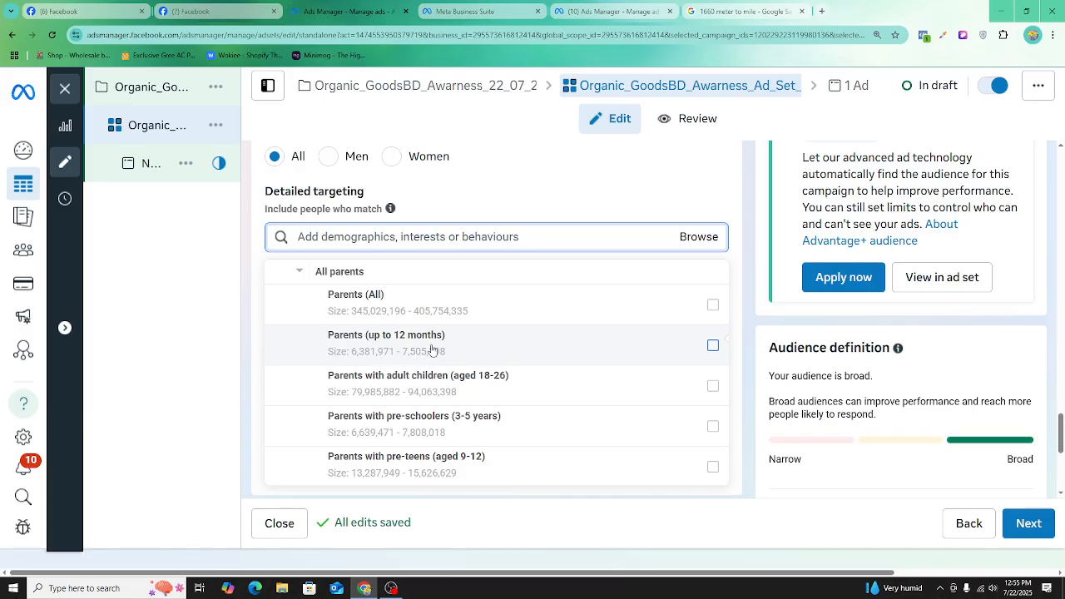
pyautogui.moveTo(432, 350)
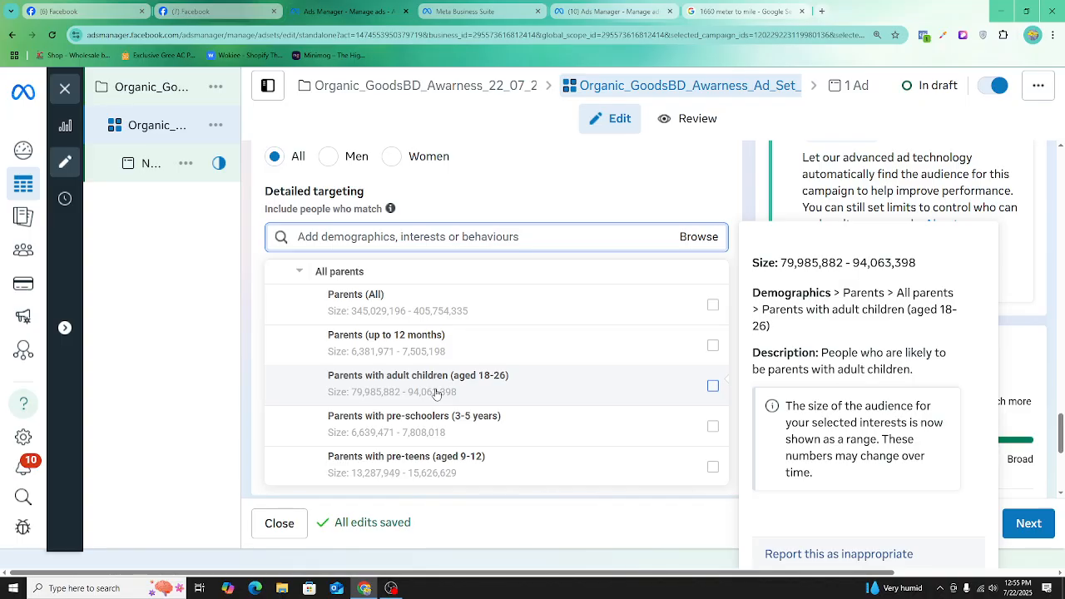
pyautogui.scroll(-3, 436, 394)
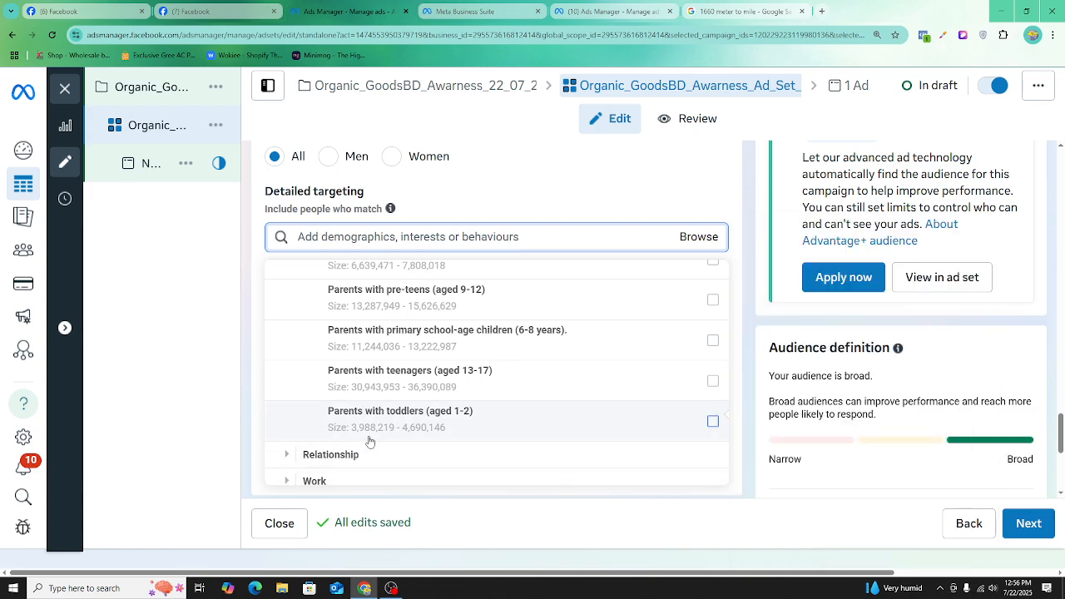
pyautogui.moveTo(379, 443)
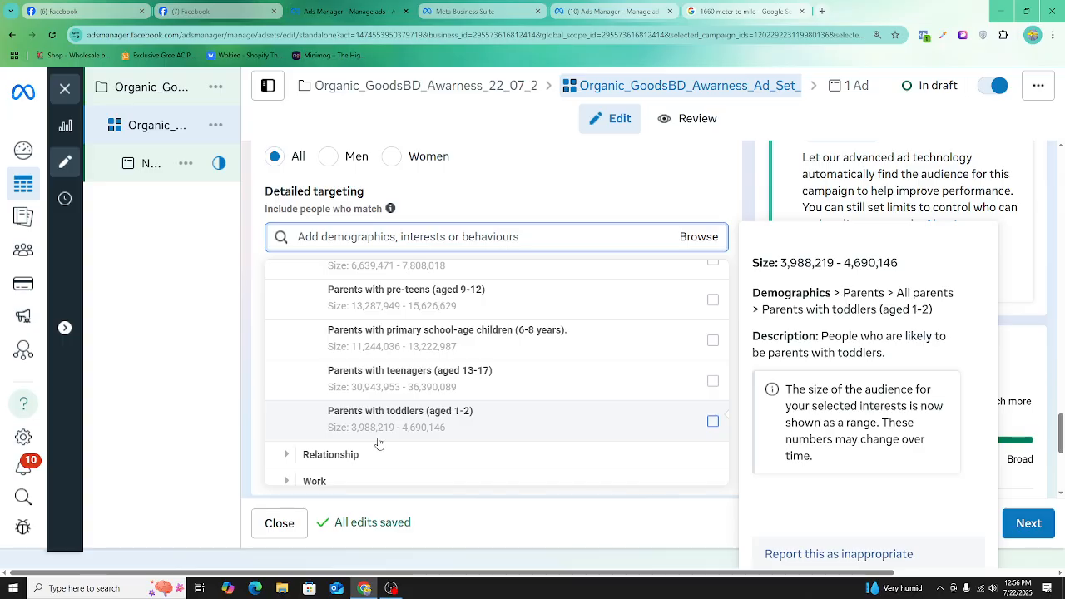
pyautogui.scroll(5, 379, 443)
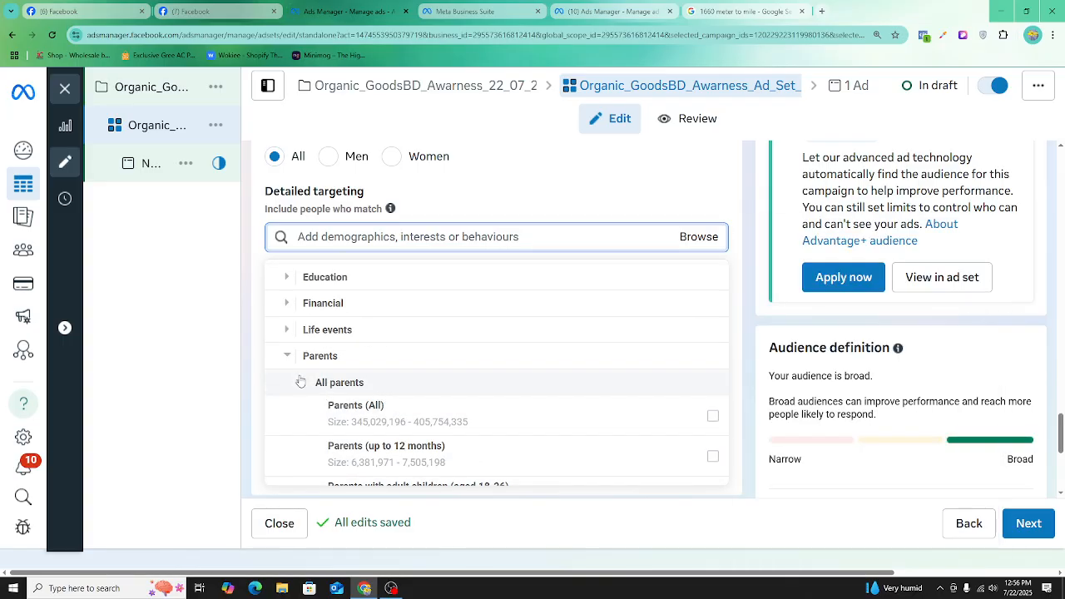
pyautogui.click(300, 382)
pyautogui.click(289, 341)
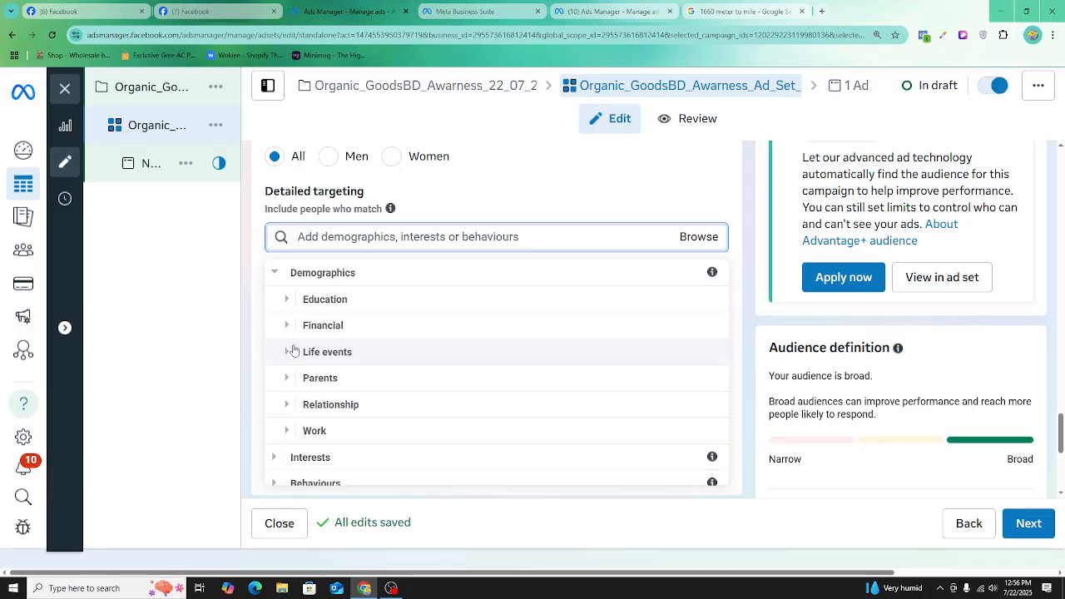
# - Expand Relationship status within the Relationship demographics and review the Engaged, In a relationship, Married, Single and Unspecified options
pyautogui.click(291, 403)
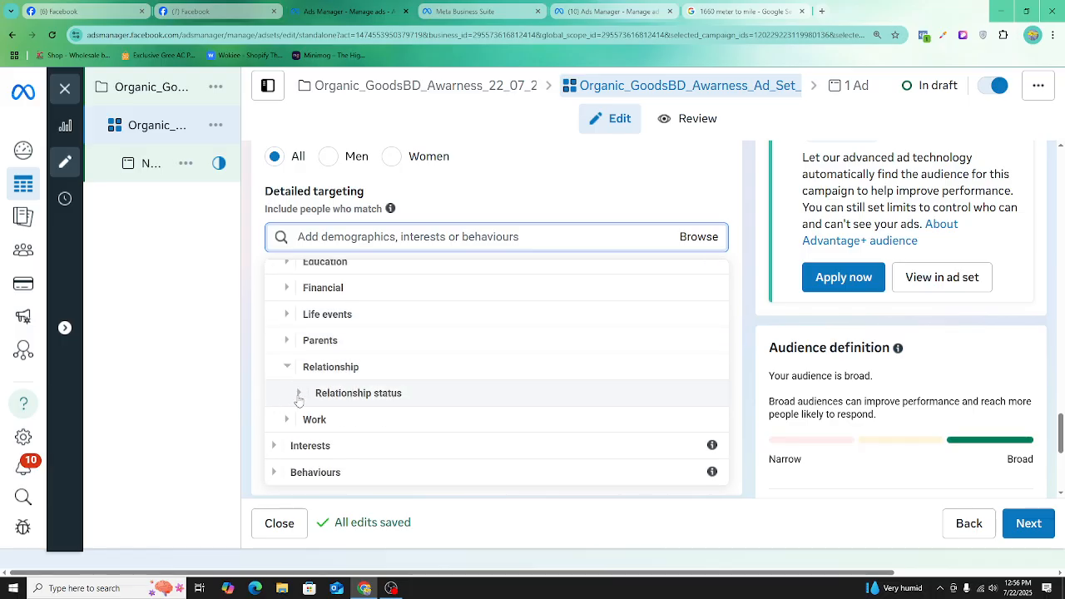
pyautogui.click(299, 394)
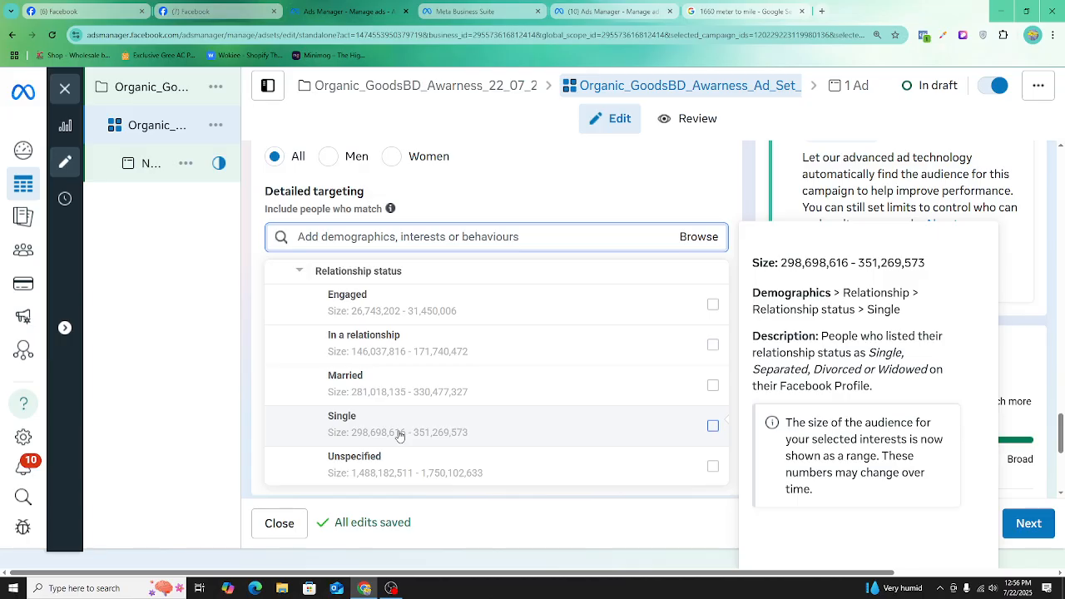
pyautogui.scroll(-1, 414, 449)
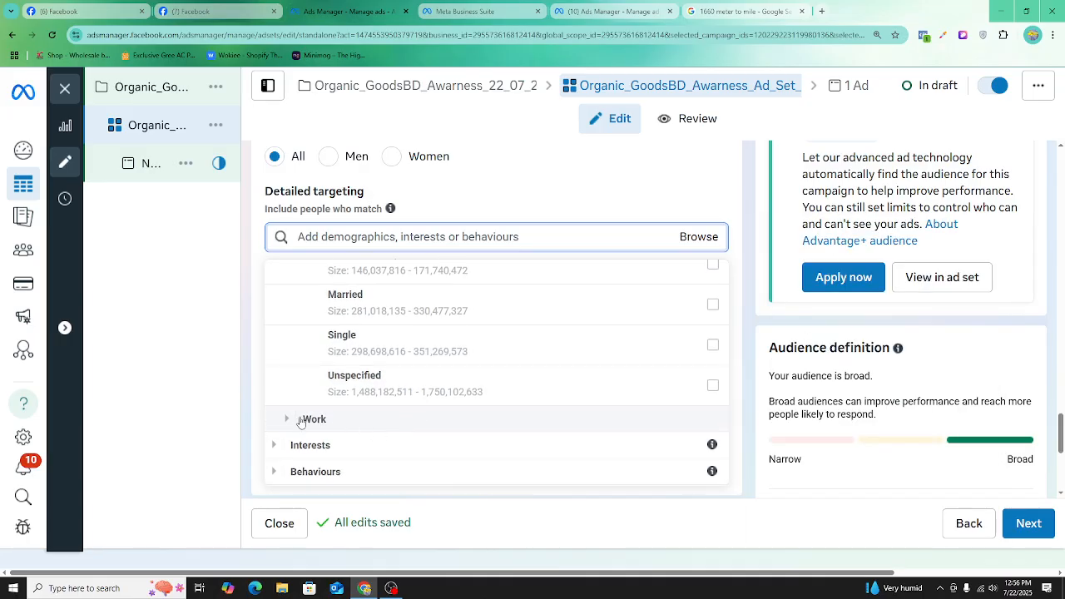
# - Expand Work to check the Employers, Industries and Job titles categories, and collapse the whole Demographics group
pyautogui.click(302, 420)
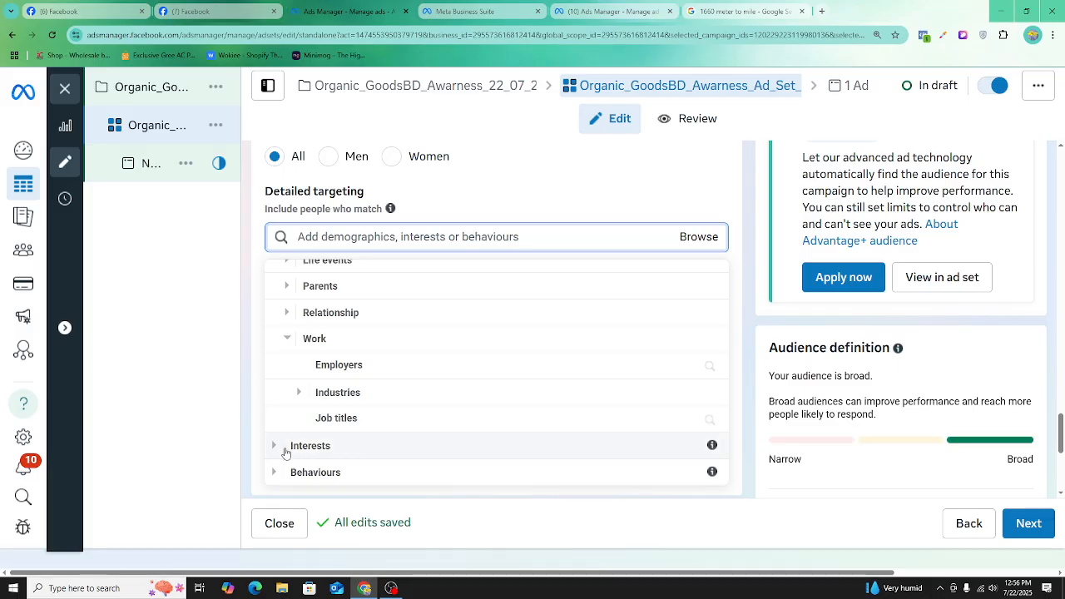
pyautogui.scroll(3, 290, 361)
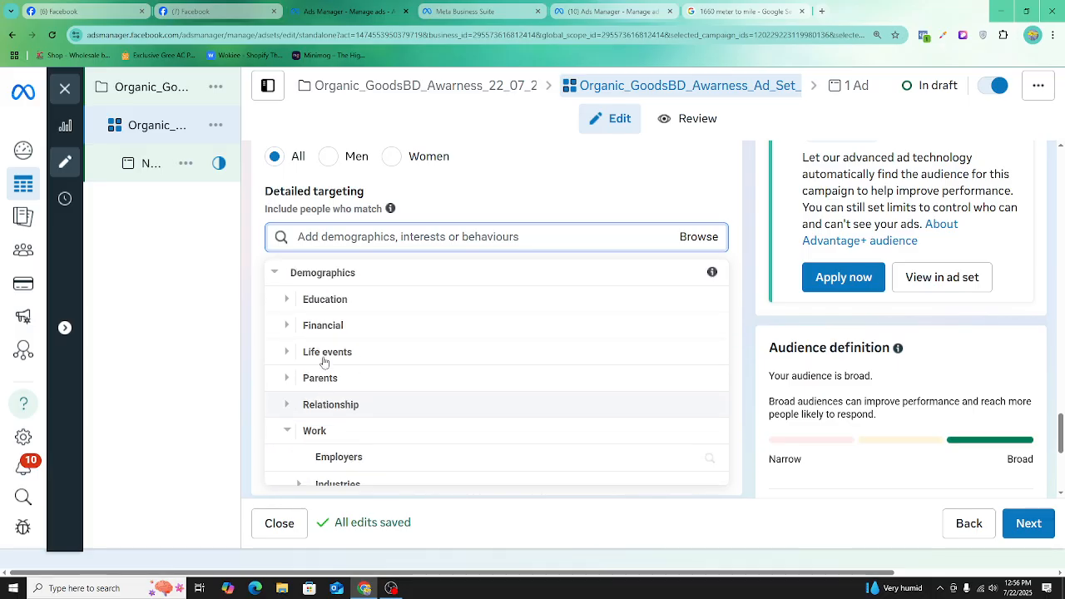
pyautogui.click(275, 273)
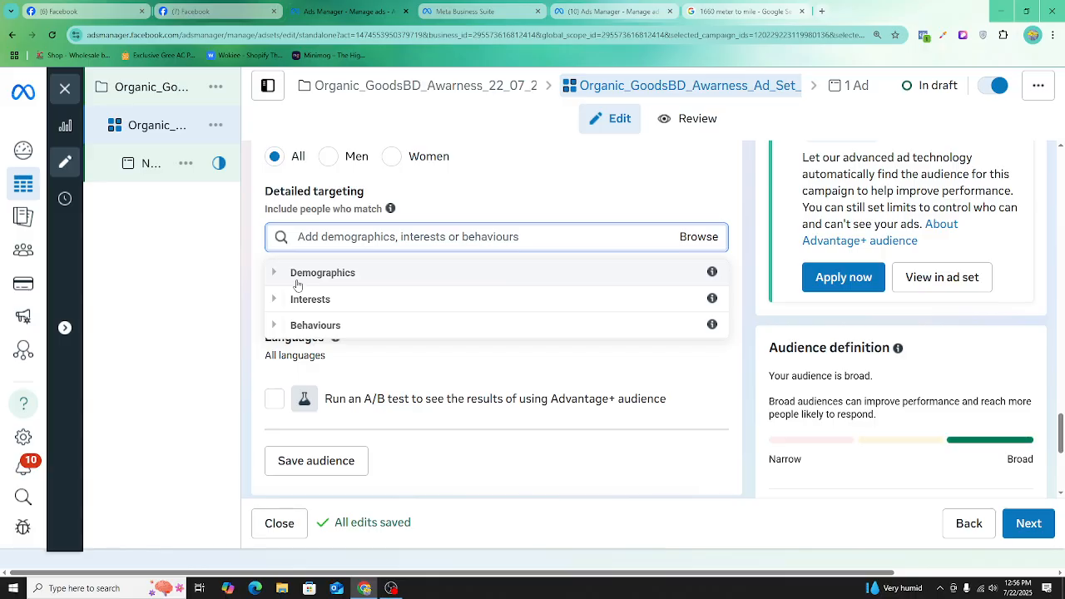
# - Expand Interests and its Business and industry category, and review the options from Advertising through Marketing
pyautogui.click(275, 299)
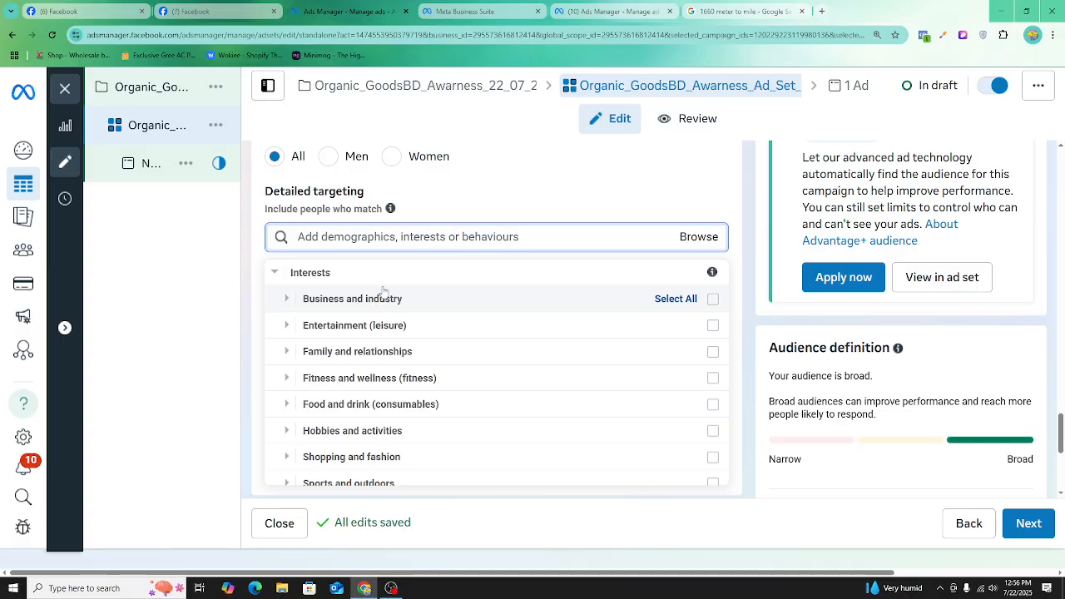
pyautogui.click(288, 301)
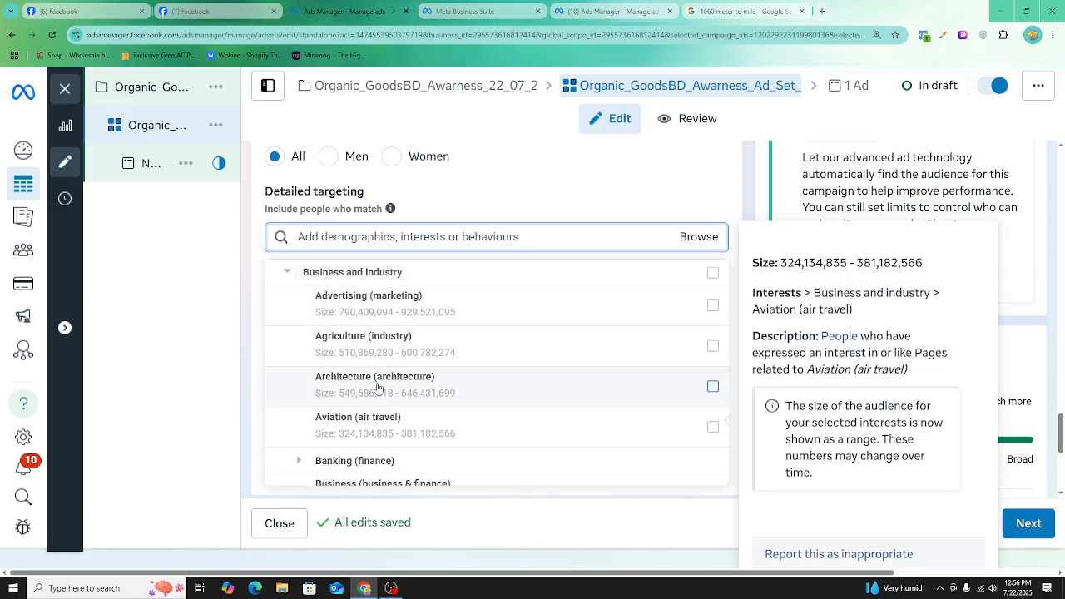
pyautogui.click(286, 279)
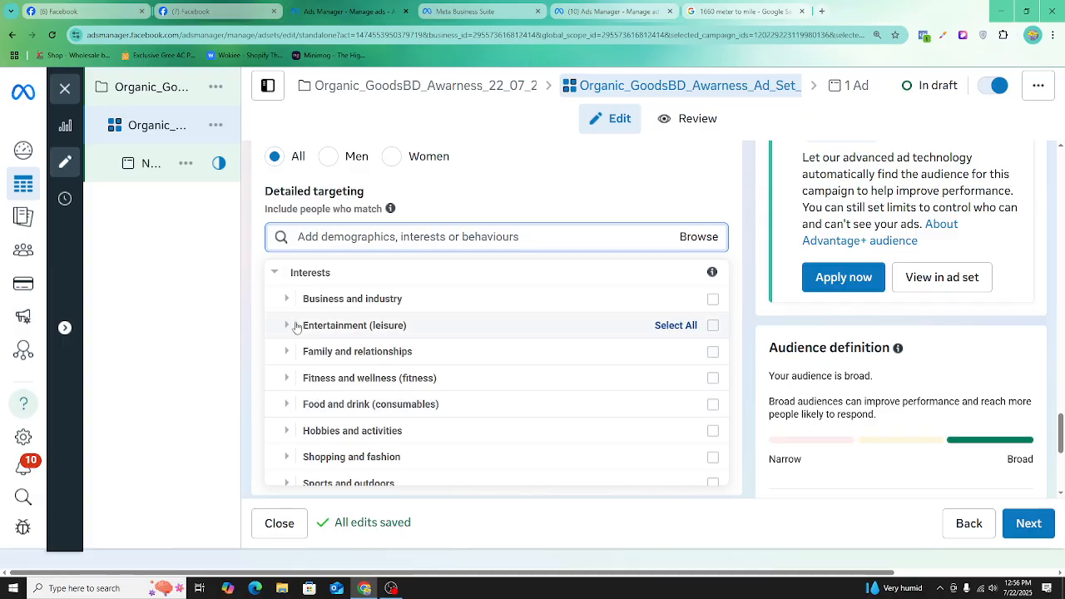
pyautogui.click(286, 301)
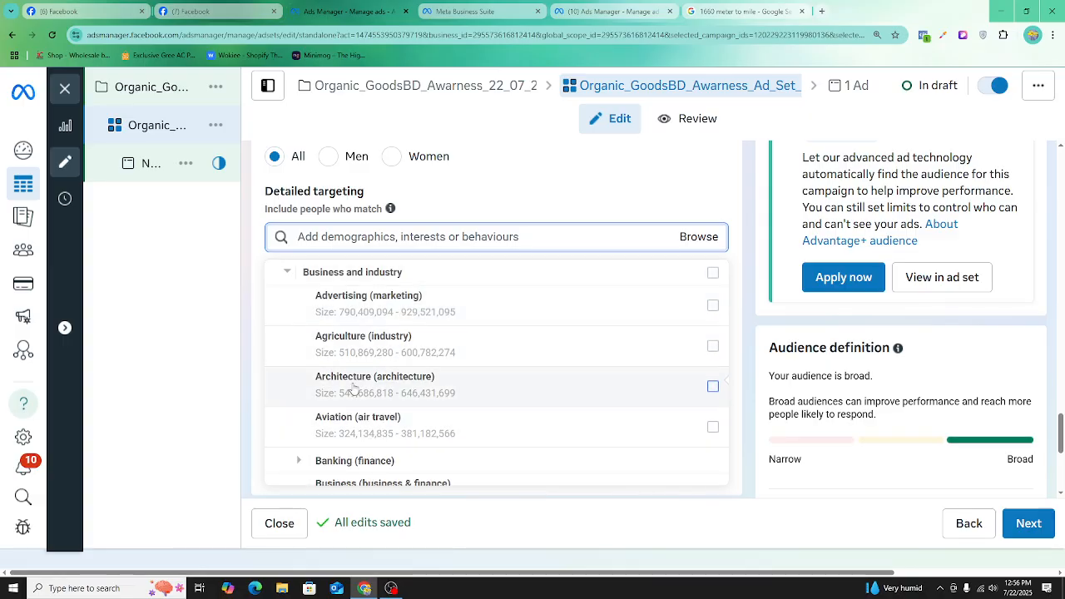
pyautogui.scroll(-1, 325, 451)
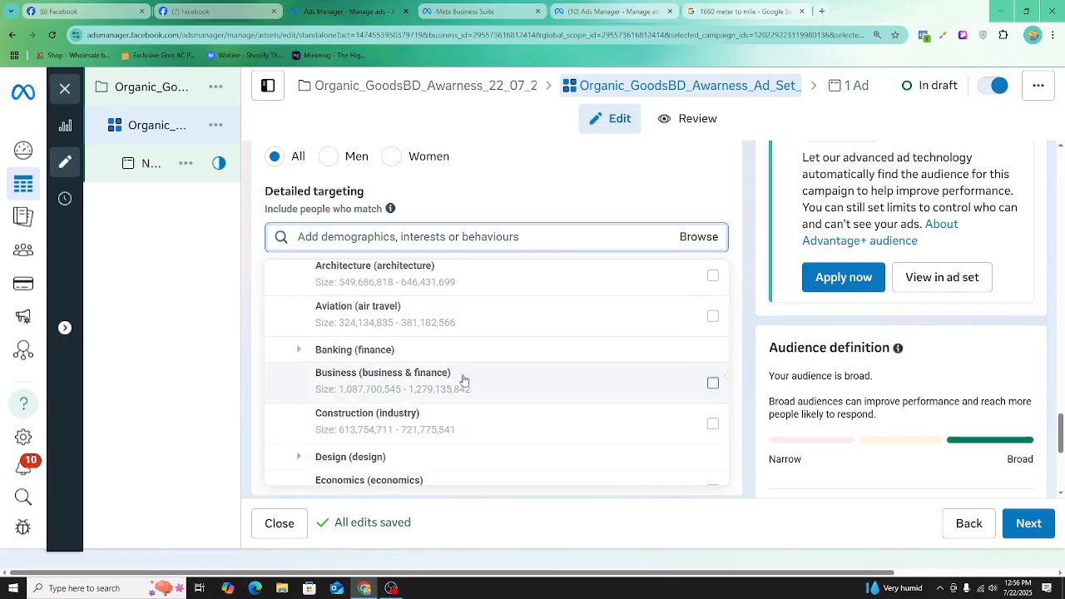
pyautogui.scroll(-1, 426, 402)
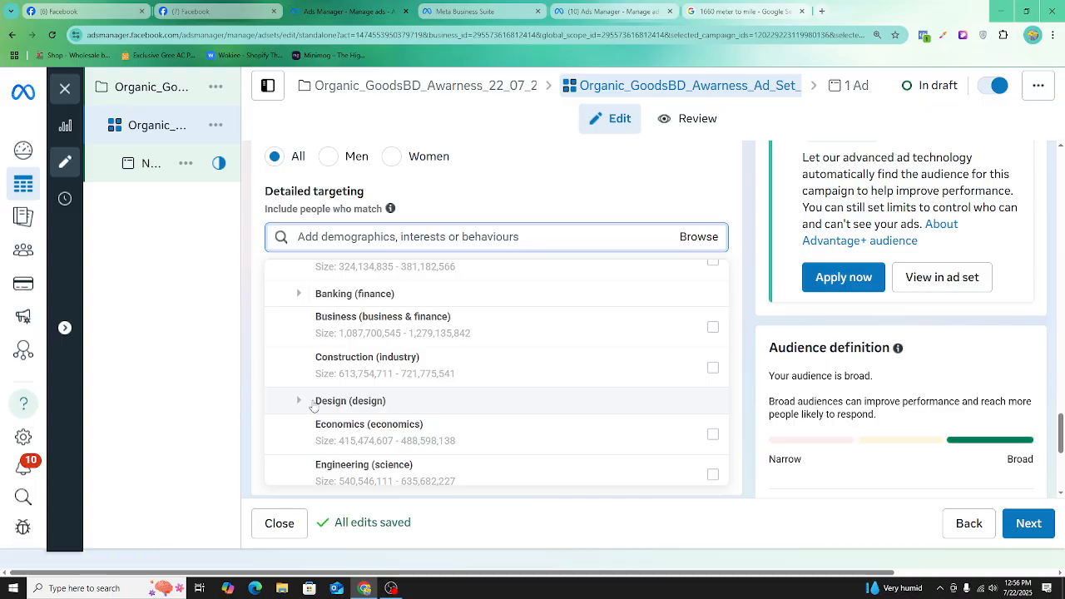
pyautogui.scroll(-1, 372, 412)
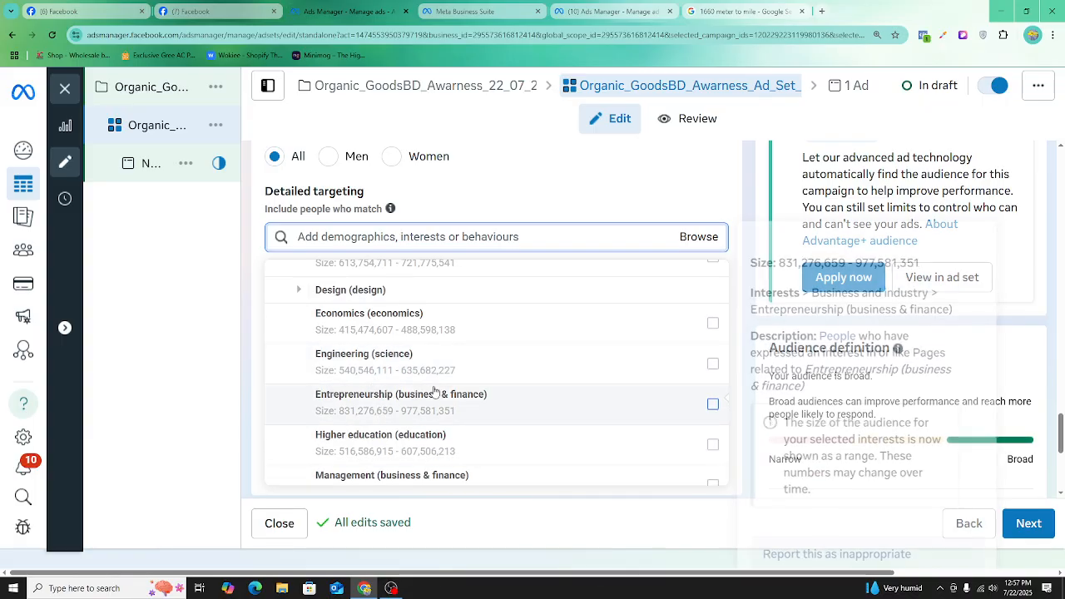
pyautogui.moveTo(477, 403)
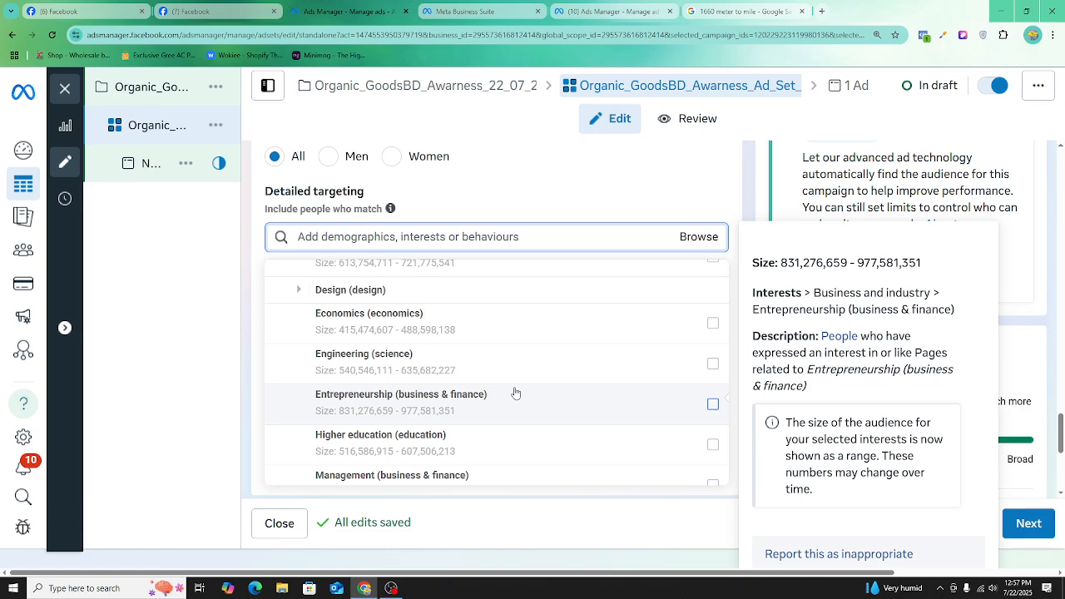
pyautogui.scroll(-1, 414, 432)
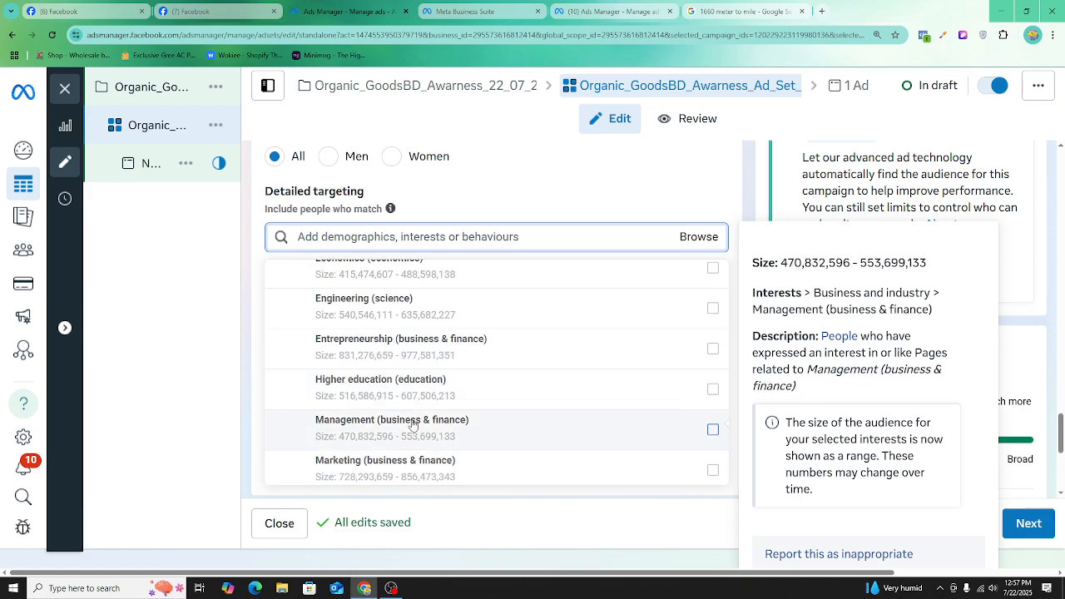
pyautogui.scroll(-2, 413, 424)
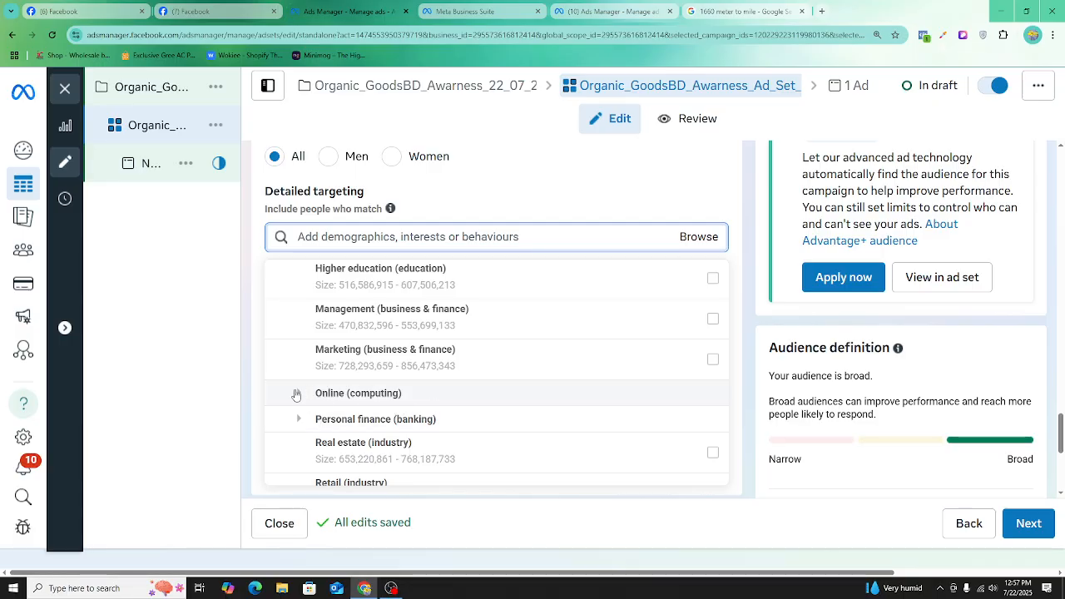
# - Expand Online (computing) within Business and industry, review its interests from Digital marketing to Web hosting, and collapse it
pyautogui.click(296, 394)
pyautogui.scroll(-1, 447, 369)
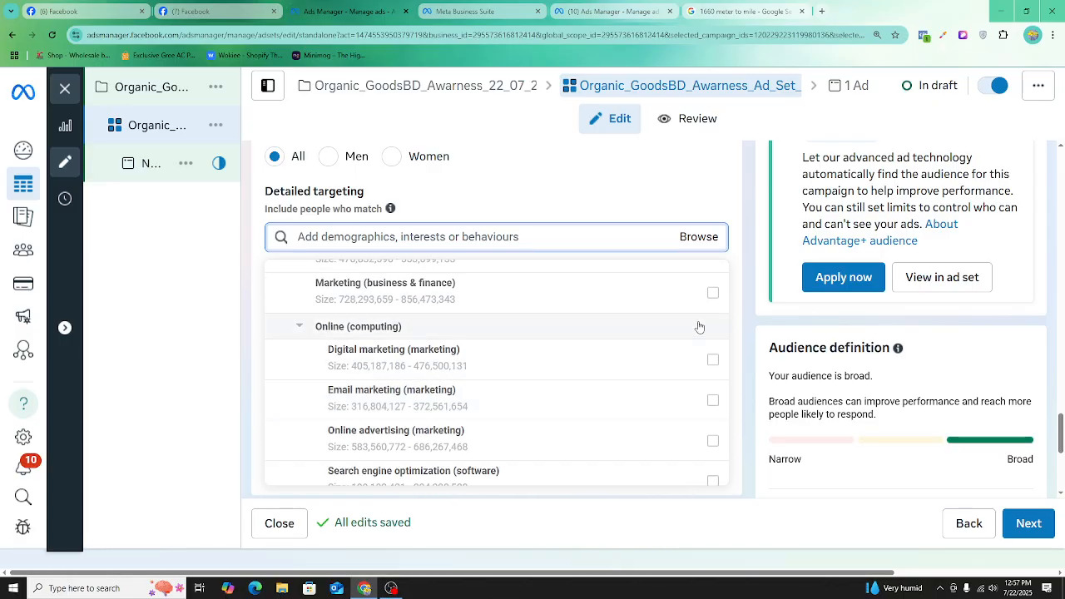
pyautogui.moveTo(705, 361)
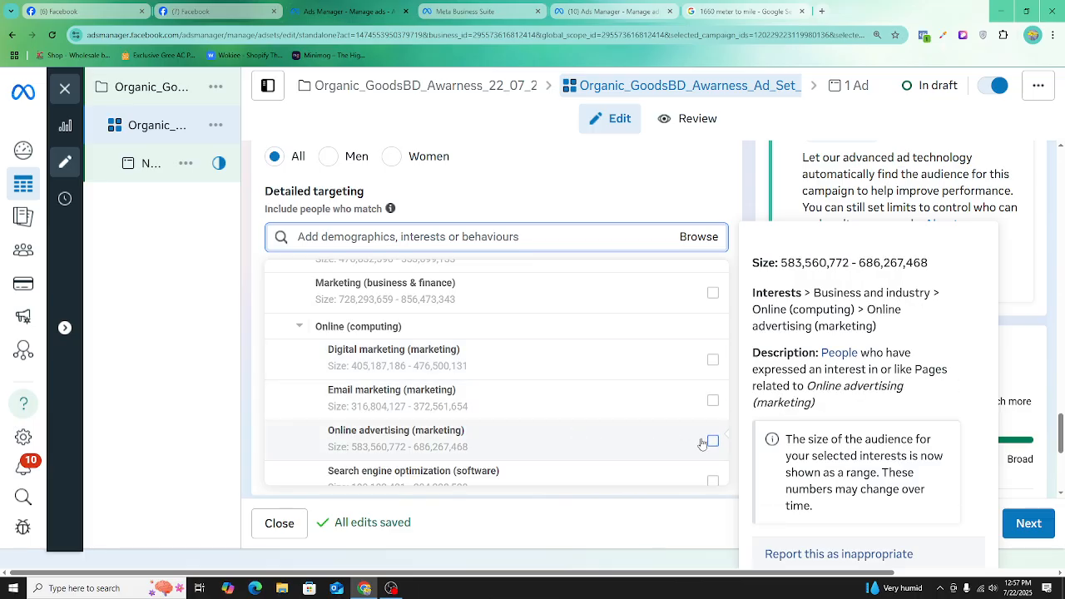
pyautogui.scroll(-1, 657, 431)
pyautogui.scroll(-1, 499, 433)
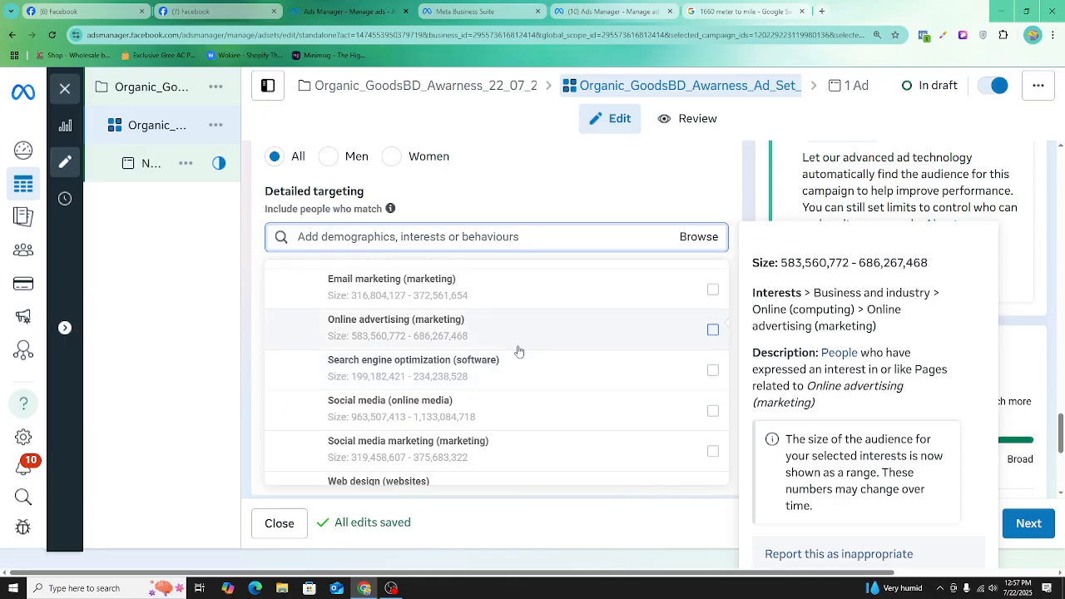
pyautogui.scroll(-3, 418, 407)
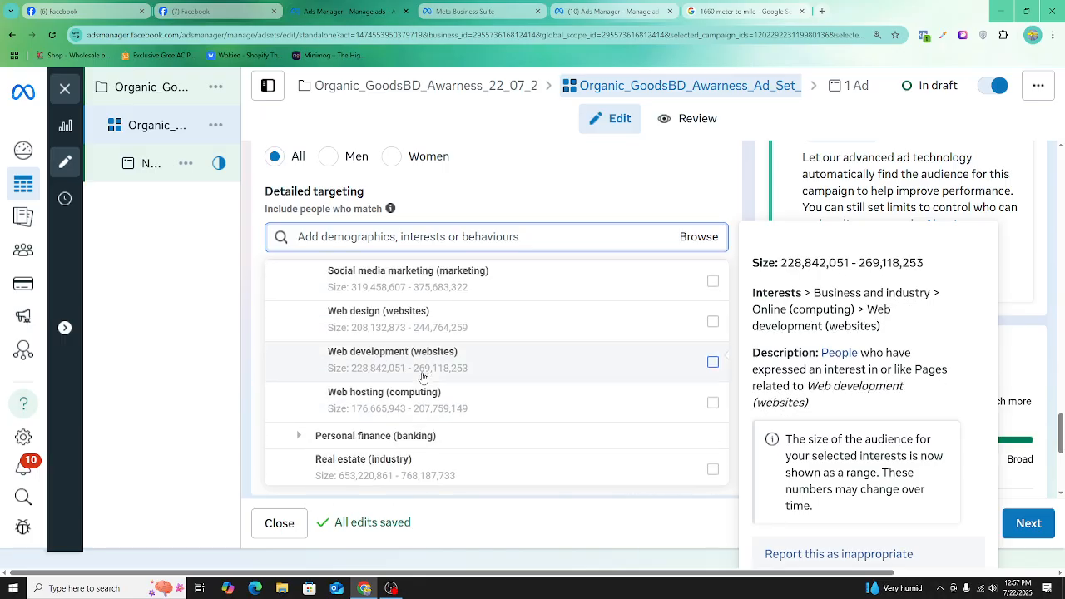
pyautogui.scroll(2, 420, 368)
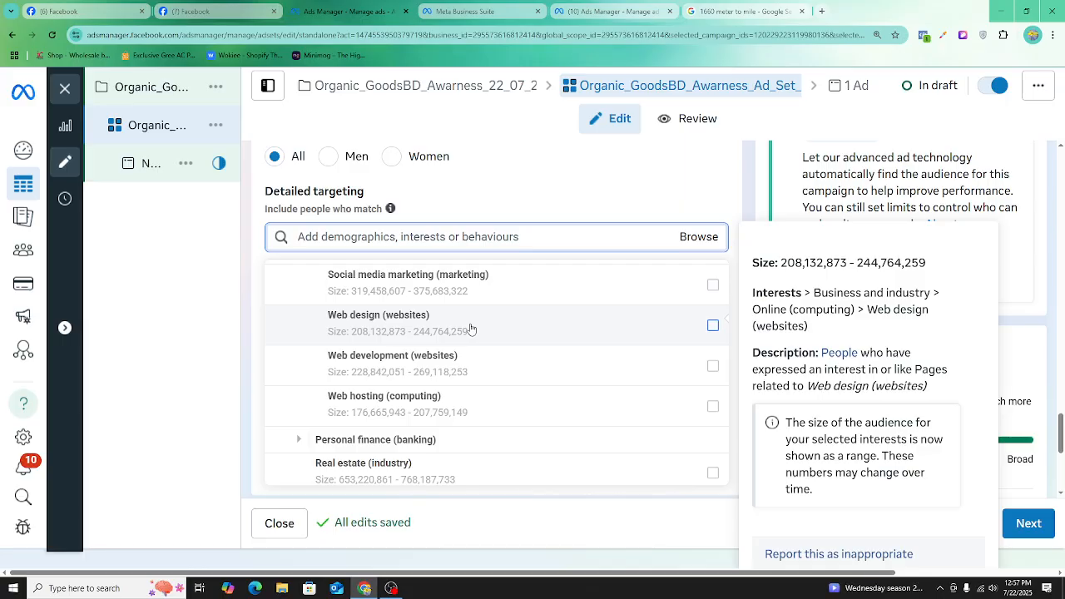
pyautogui.scroll(2, 471, 330)
pyautogui.scroll(2, 441, 327)
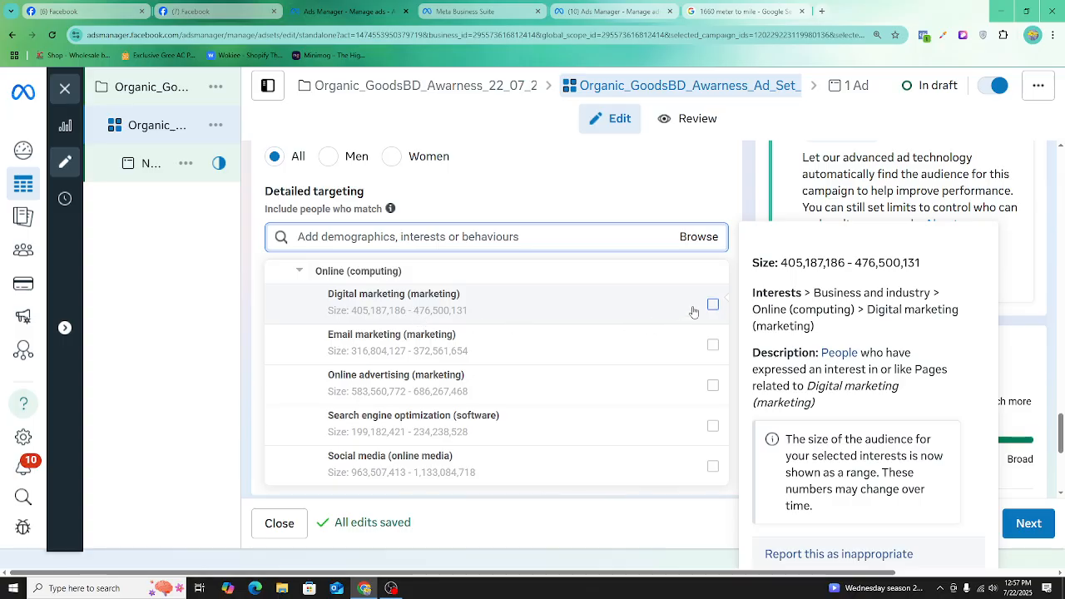
pyautogui.scroll(5, 329, 348)
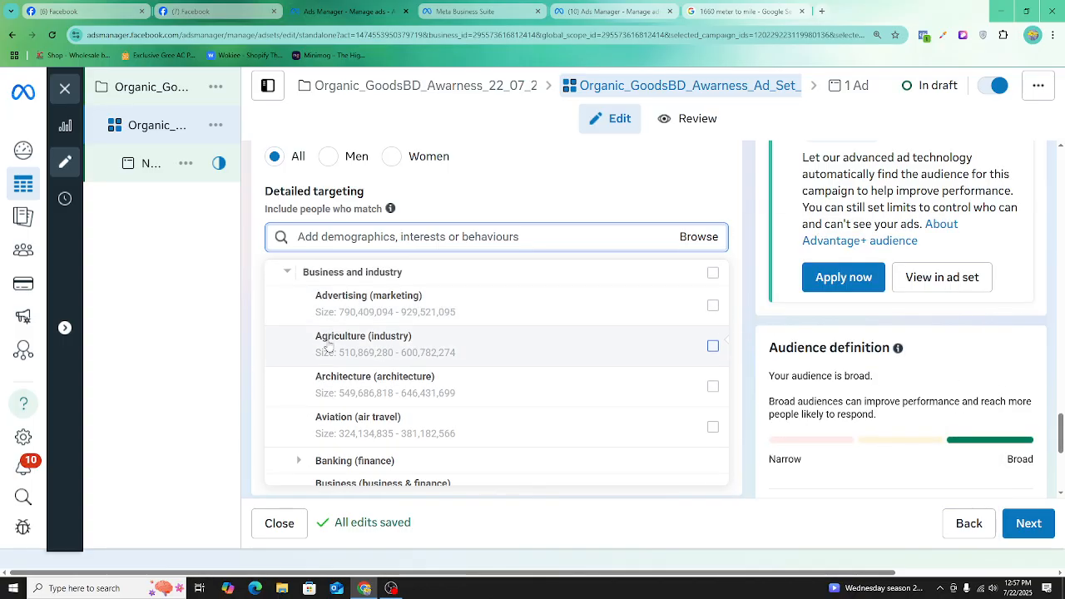
# - Review the remaining Business and industry interests, including Real estate, Retail, Sales, Science and Small business
pyautogui.scroll(-5, 329, 347)
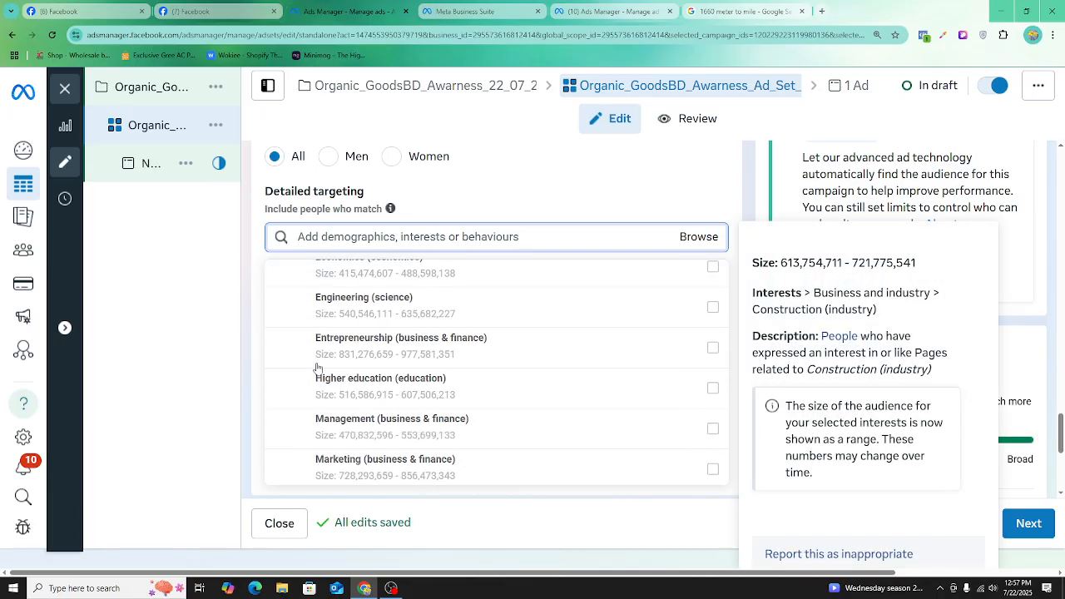
pyautogui.scroll(-4, 317, 366)
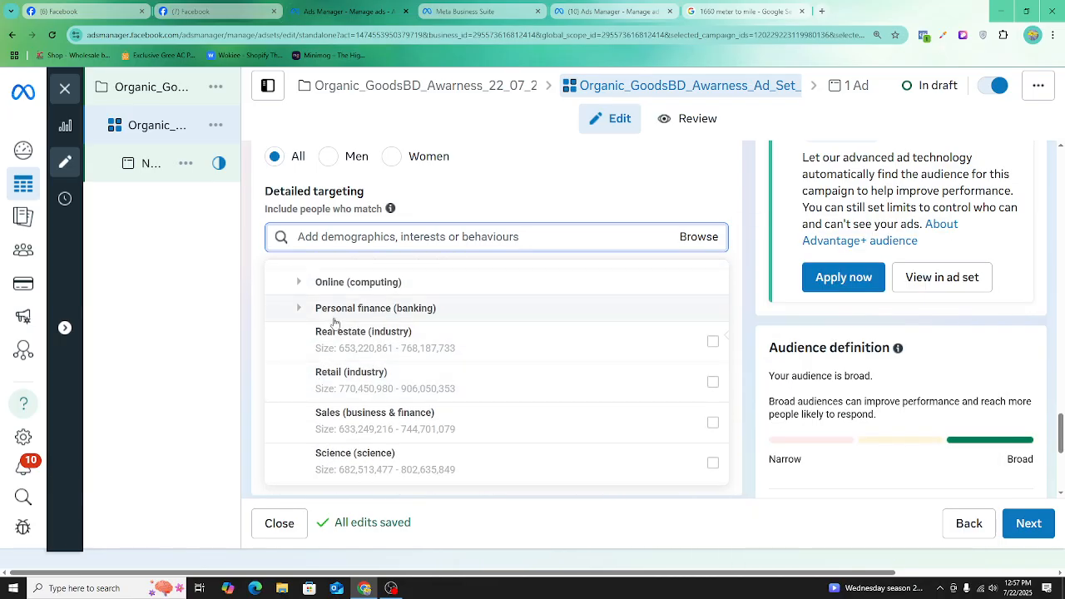
pyautogui.scroll(-2, 308, 335)
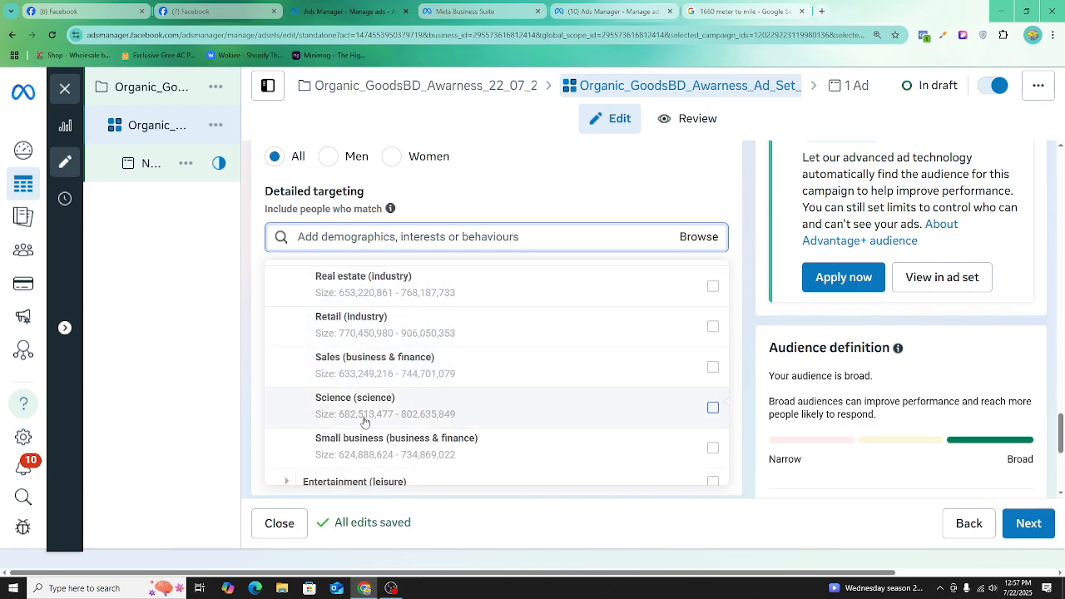
pyautogui.scroll(-3, 372, 411)
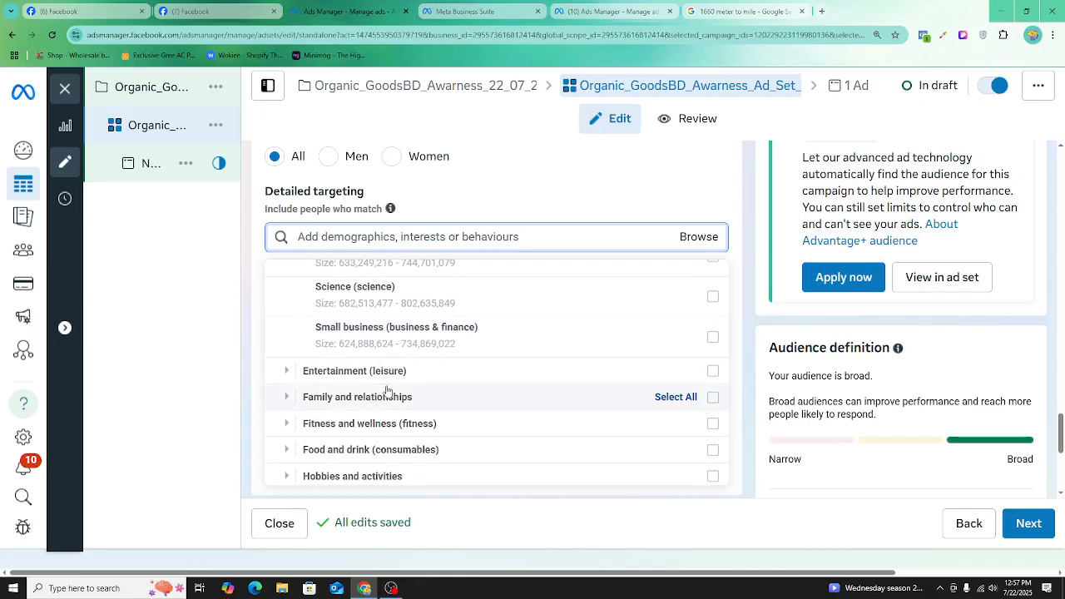
# - Expand Entertainment (leisure) under Interests and review its subcategories and the remaining interest categories down to Technology (computers & electronics)
pyautogui.click(286, 371)
pyautogui.scroll(-1, 291, 323)
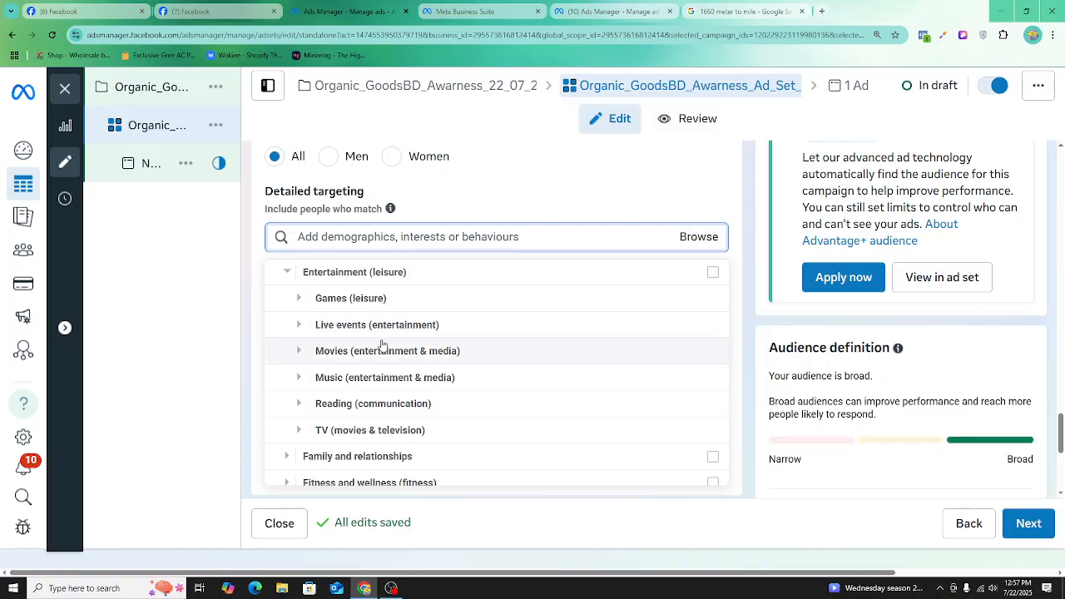
pyautogui.scroll(-1, 350, 366)
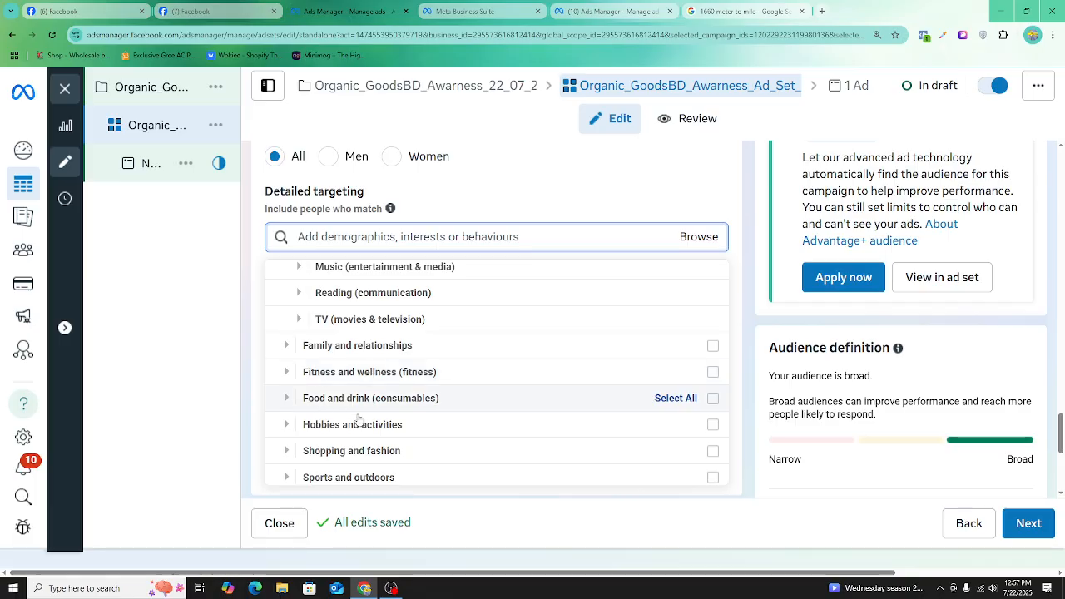
pyautogui.scroll(-1, 349, 407)
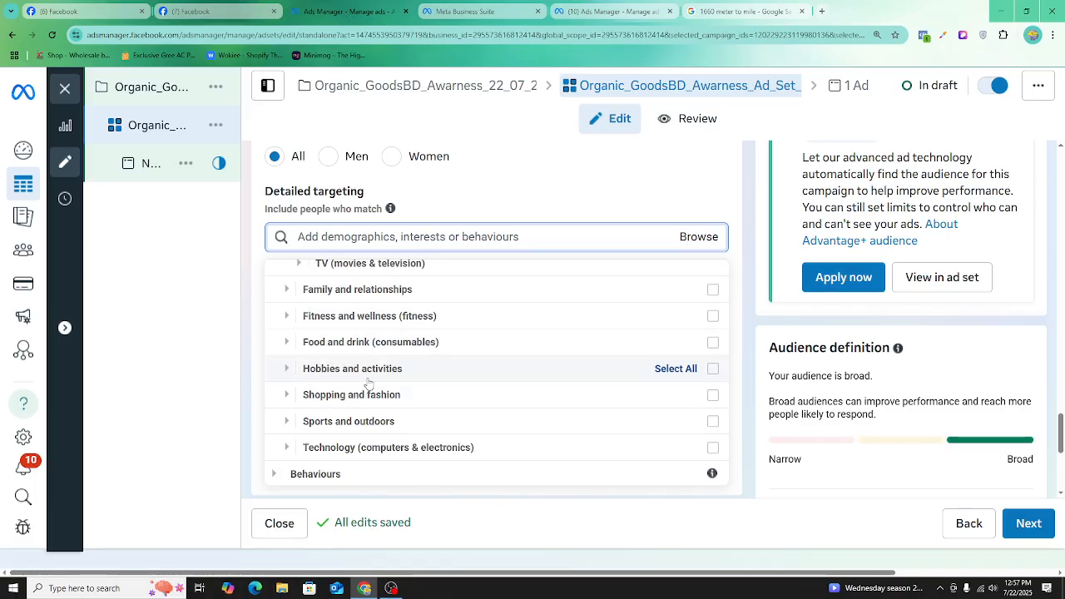
# - Expand Shopping and fashion and its Clothing (apparel) category, check the men's, shoes and women's clothing interests, and collapse Clothing
pyautogui.click(287, 396)
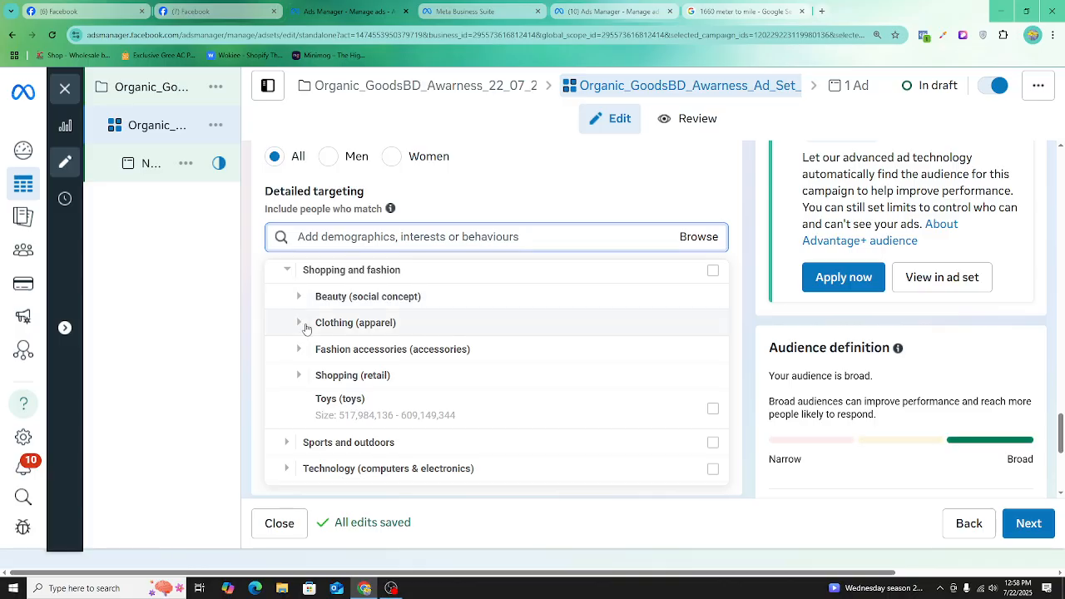
pyautogui.click(299, 321)
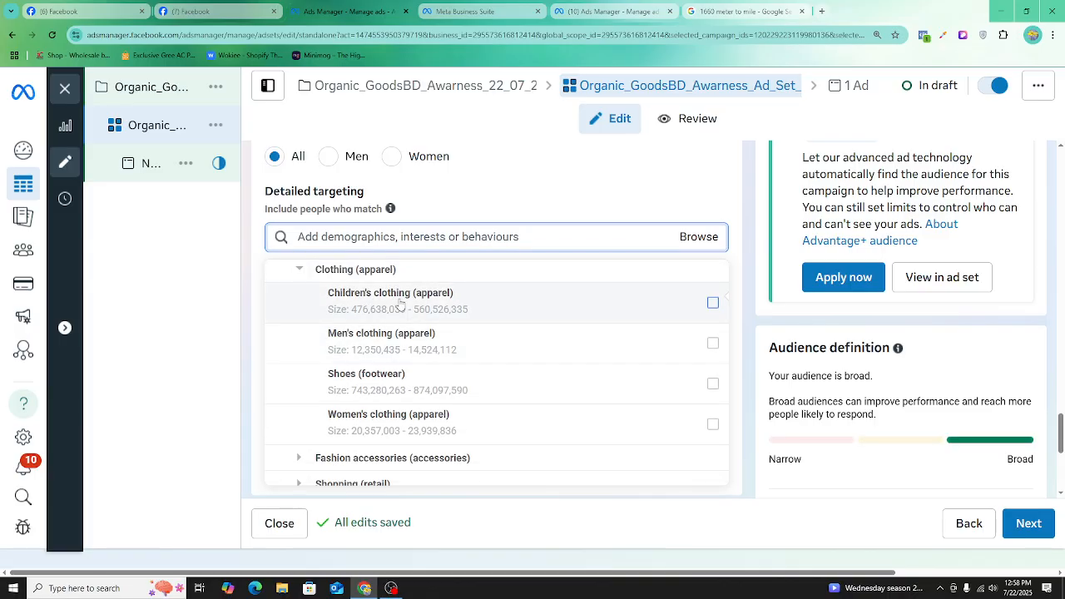
pyautogui.moveTo(394, 337)
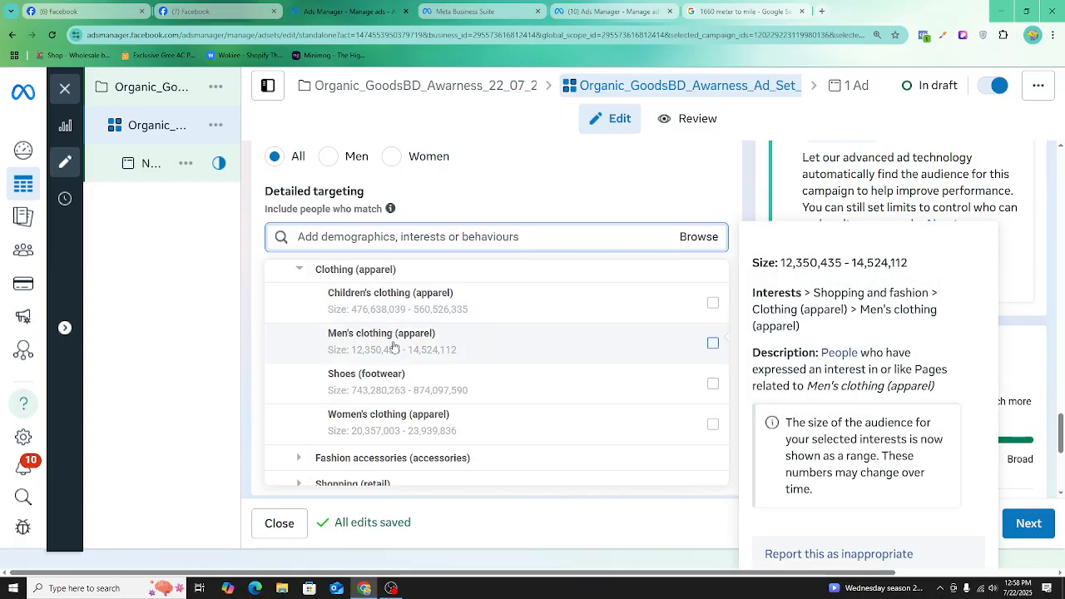
pyautogui.moveTo(393, 387)
pyautogui.moveTo(407, 426)
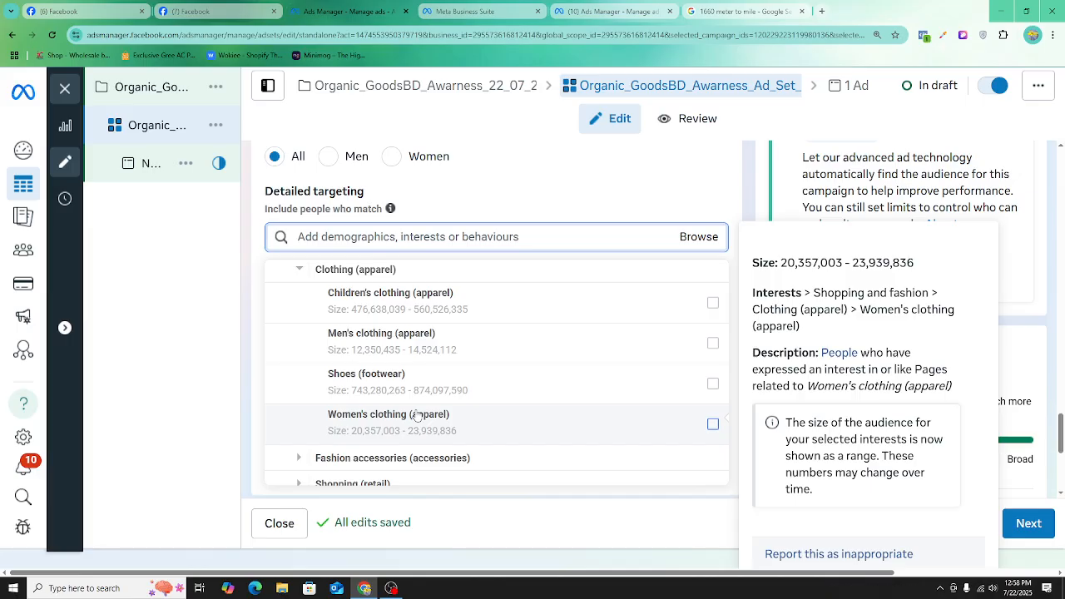
pyautogui.click(298, 270)
pyautogui.scroll(-1, 329, 397)
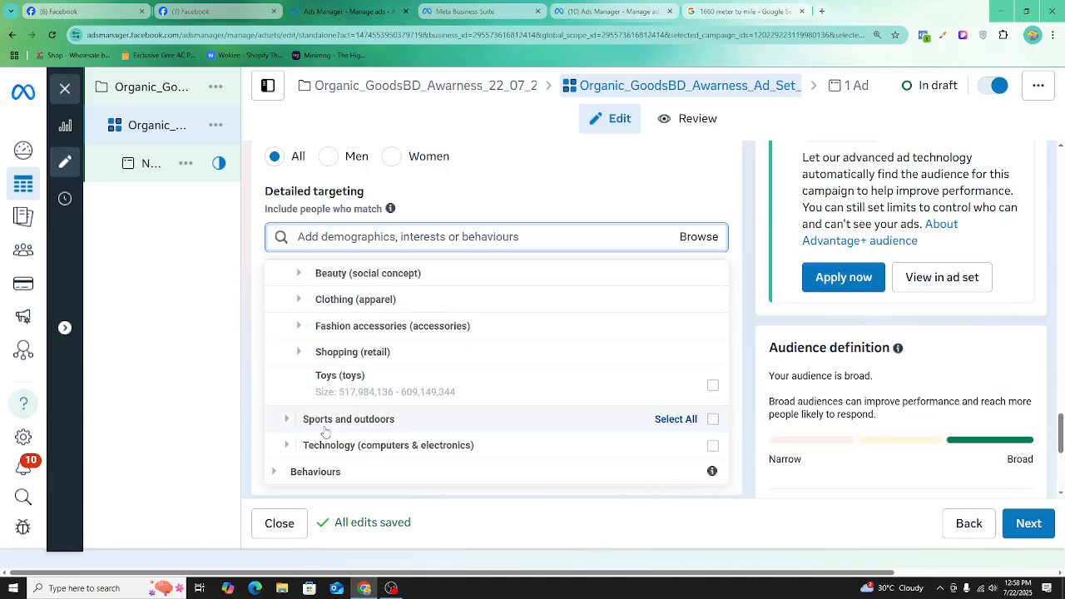
# - Expand Behaviours, review its categories from Anniversary through Travel, and collapse the detailed targeting groups
pyautogui.click(276, 471)
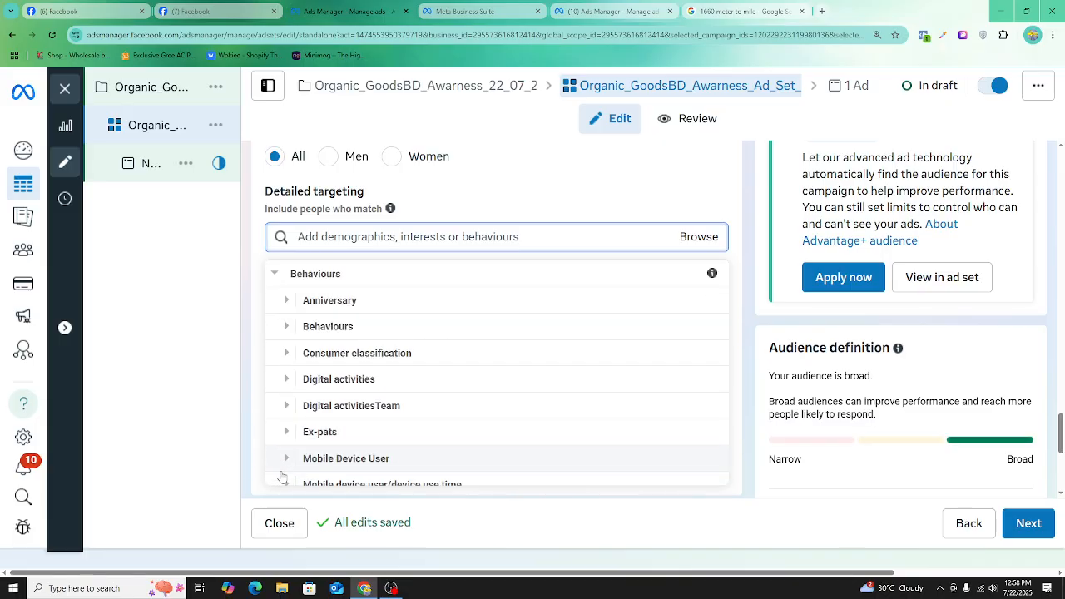
pyautogui.scroll(-2, 360, 401)
pyautogui.scroll(2, 352, 359)
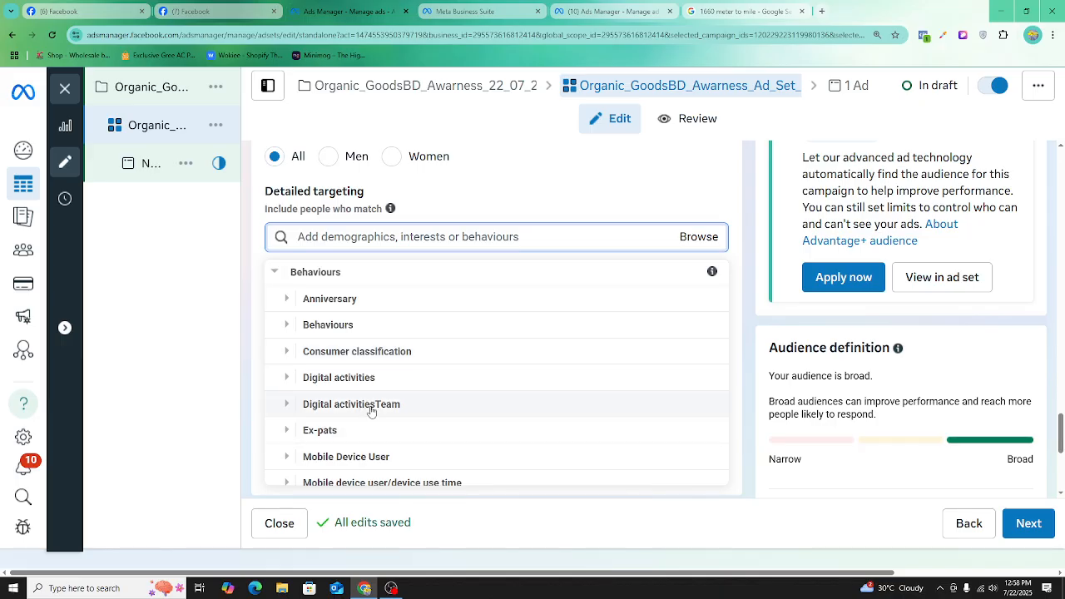
pyautogui.scroll(-2, 374, 344)
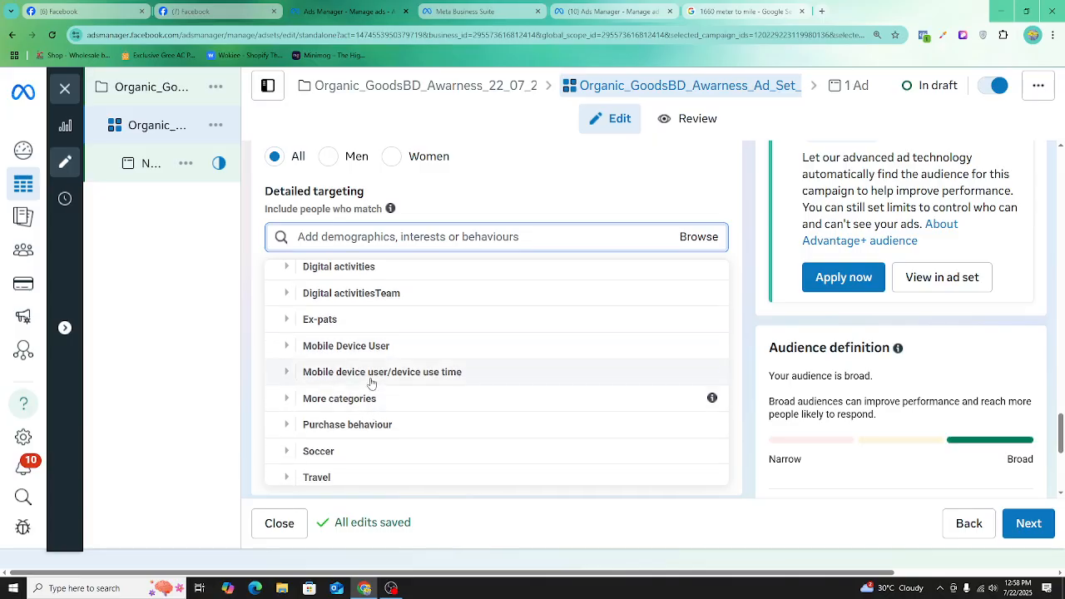
pyautogui.scroll(-1, 366, 432)
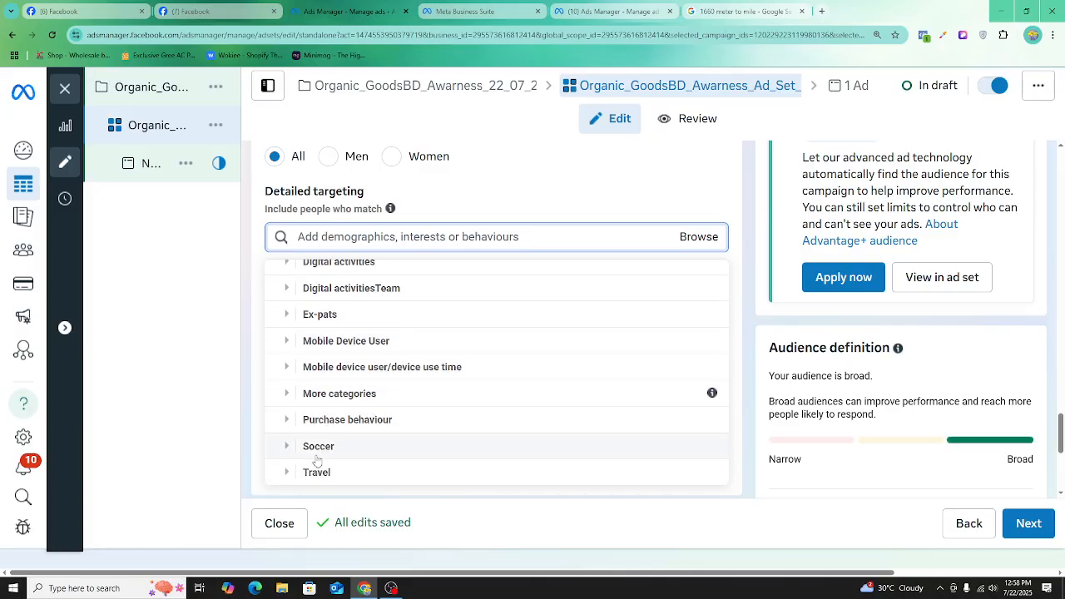
pyautogui.scroll(3, 299, 366)
pyautogui.click(276, 323)
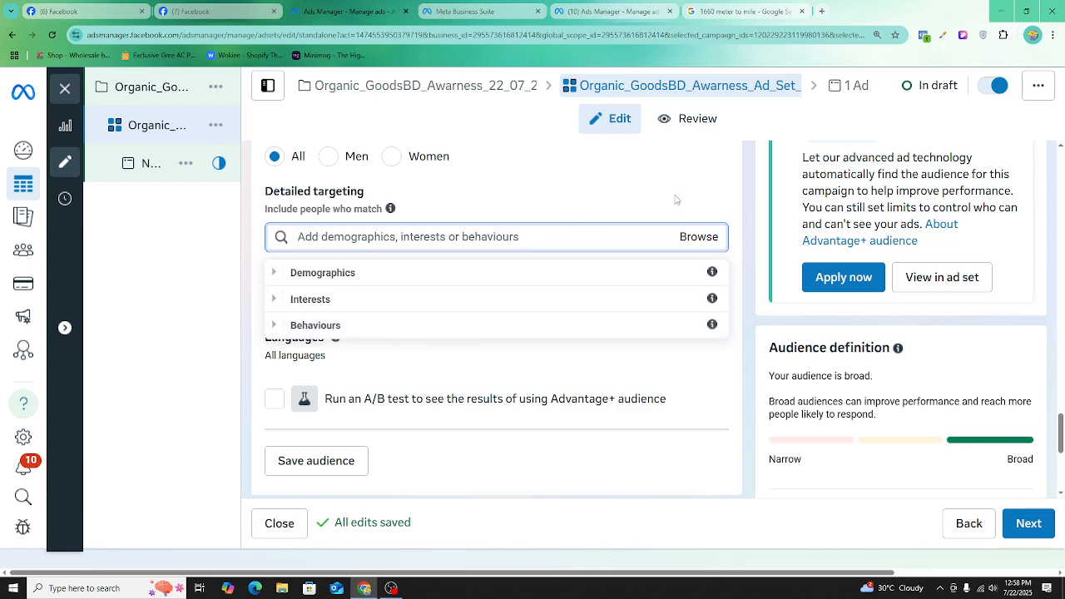
# - Check the Demographics description, close the detailed targeting list, and look over the audience options and Placements section below
pyautogui.moveTo(714, 272)
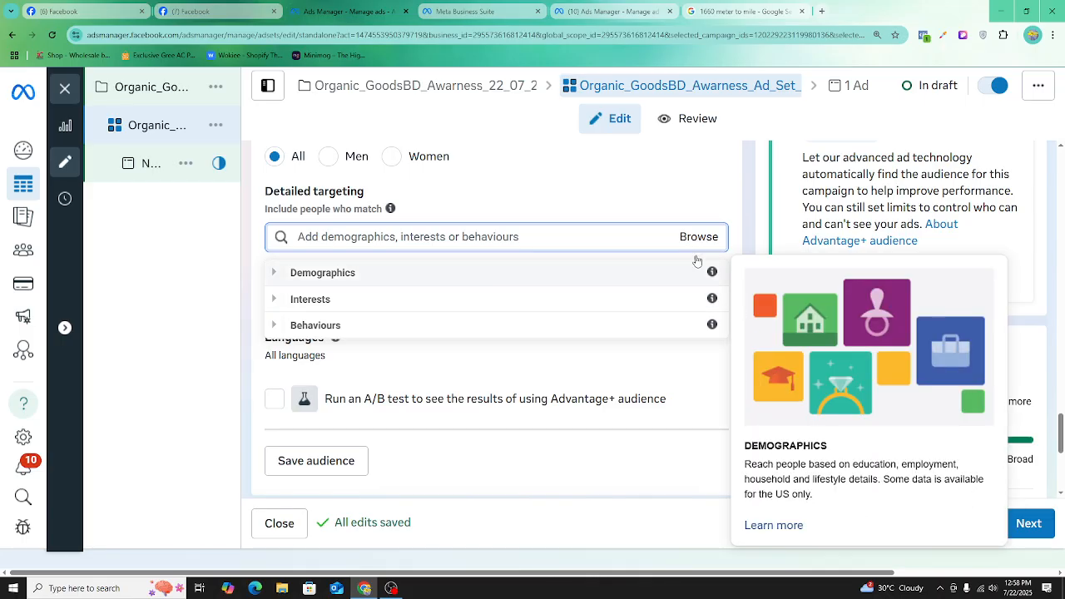
pyautogui.click(545, 216)
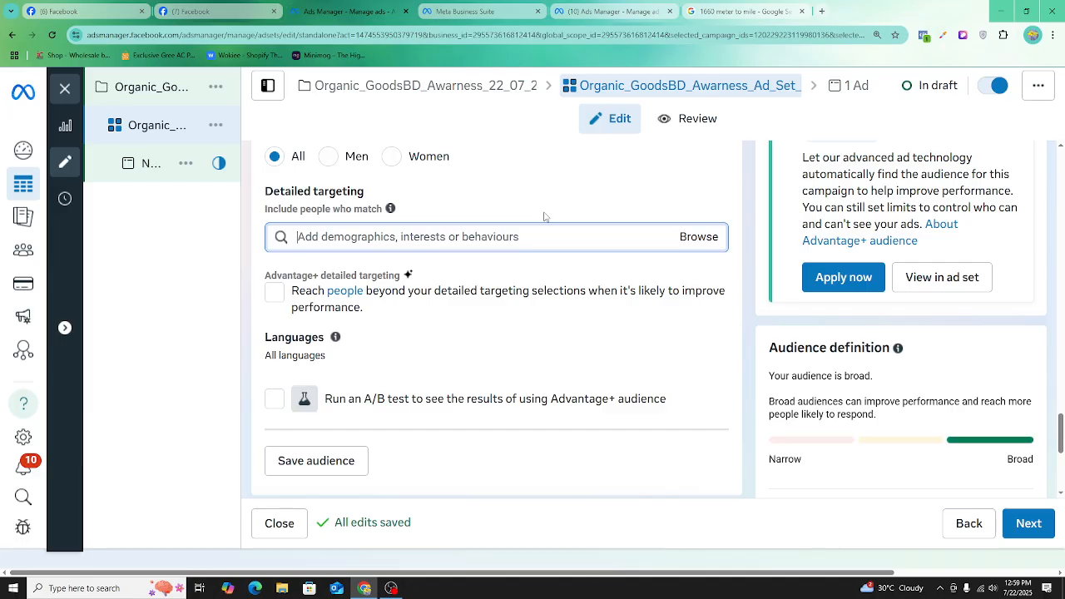
pyautogui.scroll(-2, 488, 357)
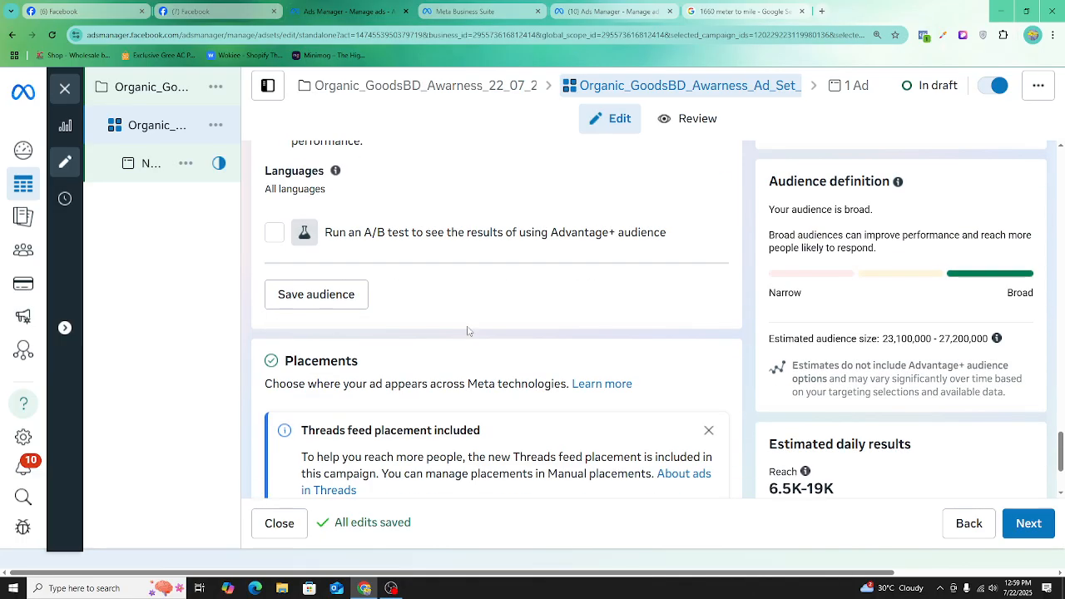
pyautogui.scroll(-2, 449, 266)
pyautogui.scroll(2, 440, 252)
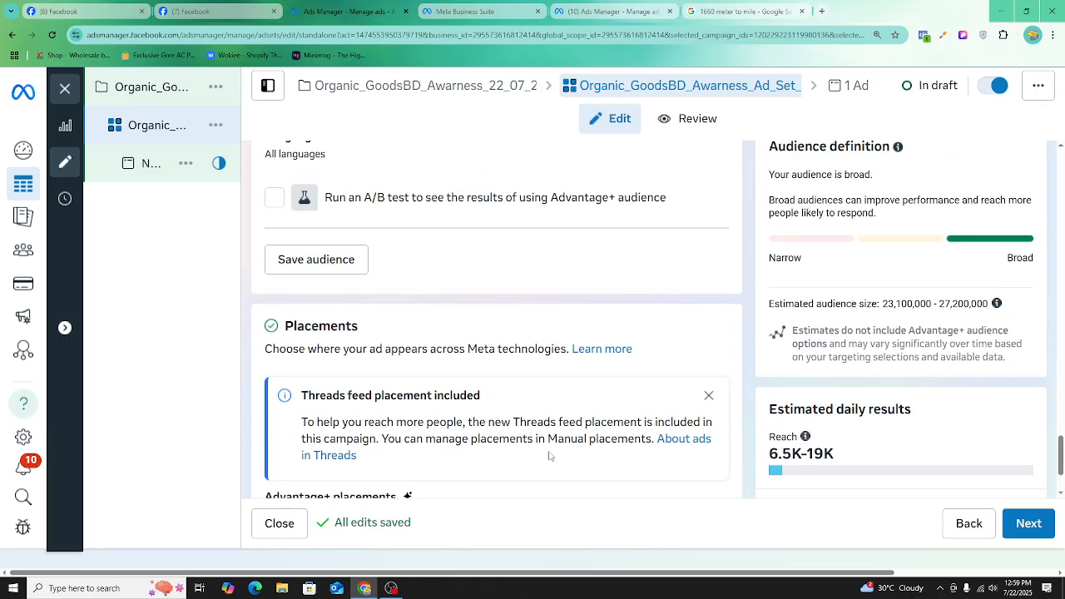
pyautogui.click(391, 588)
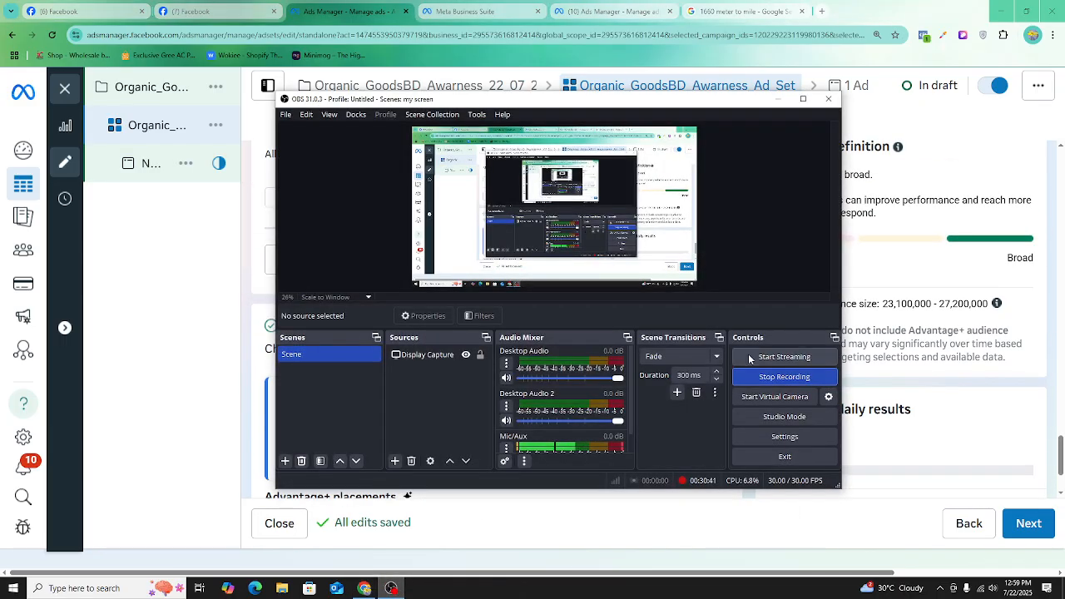